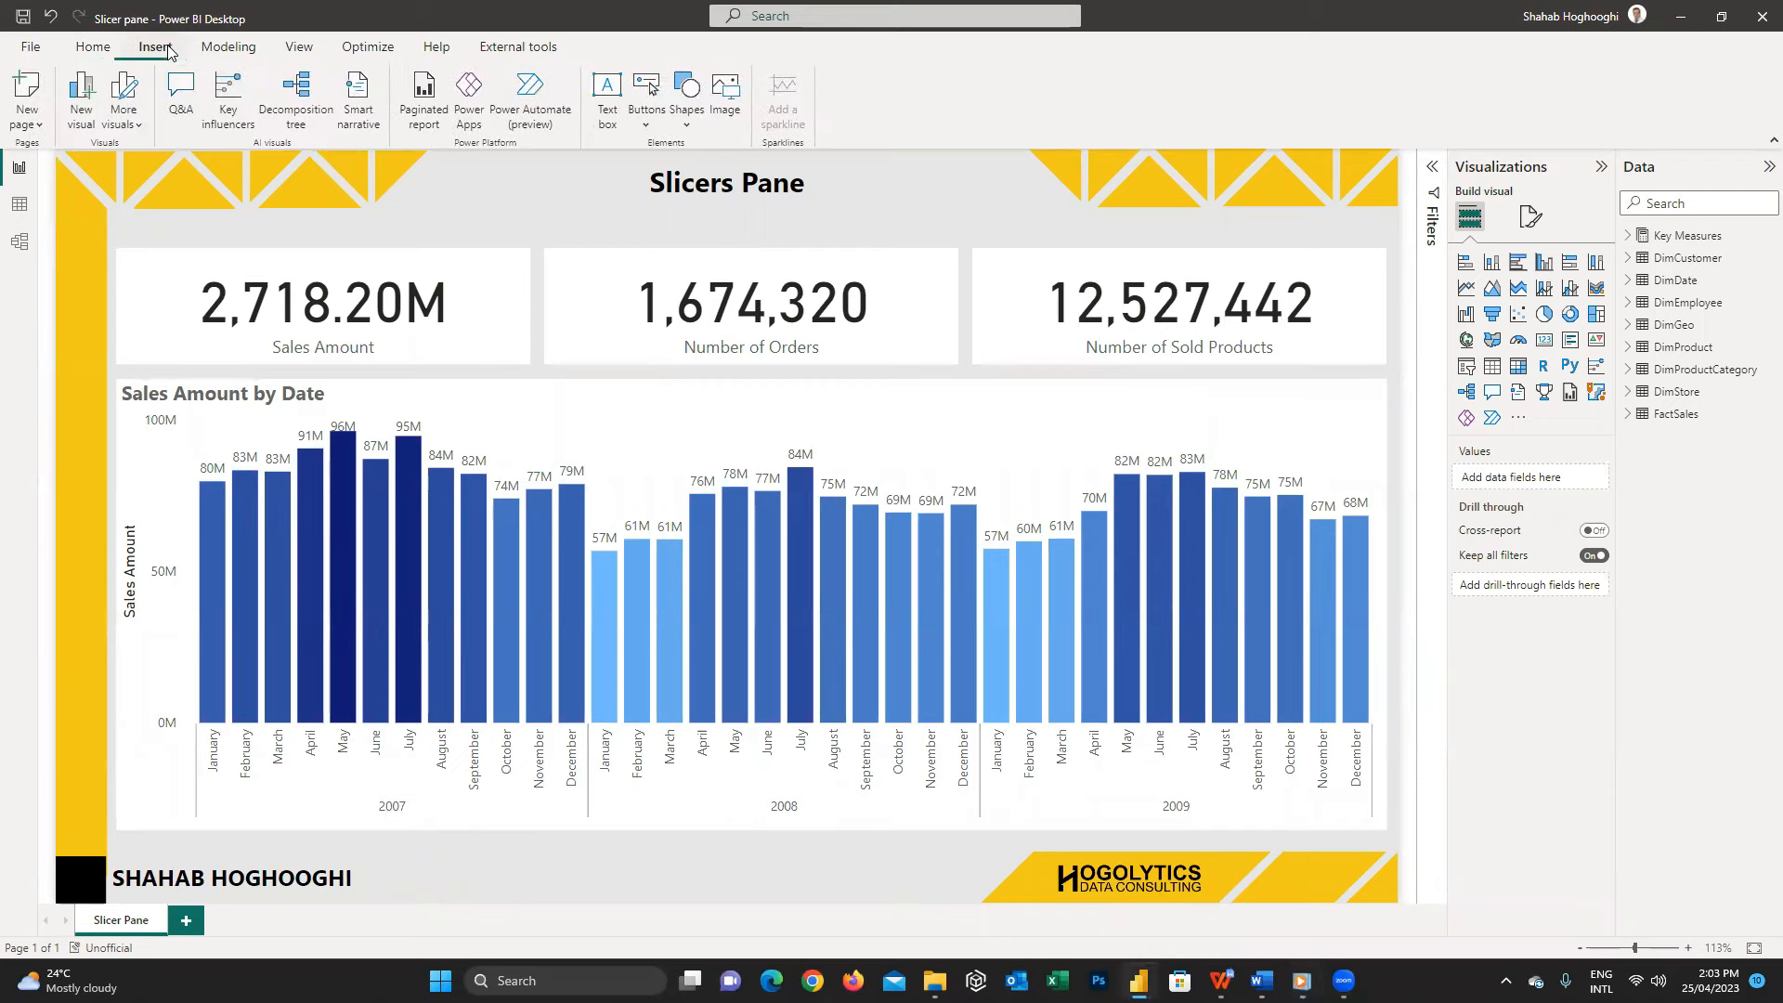
# - Insert a blank button and stretch it to cover the whole report page
pyautogui.click(647, 125)
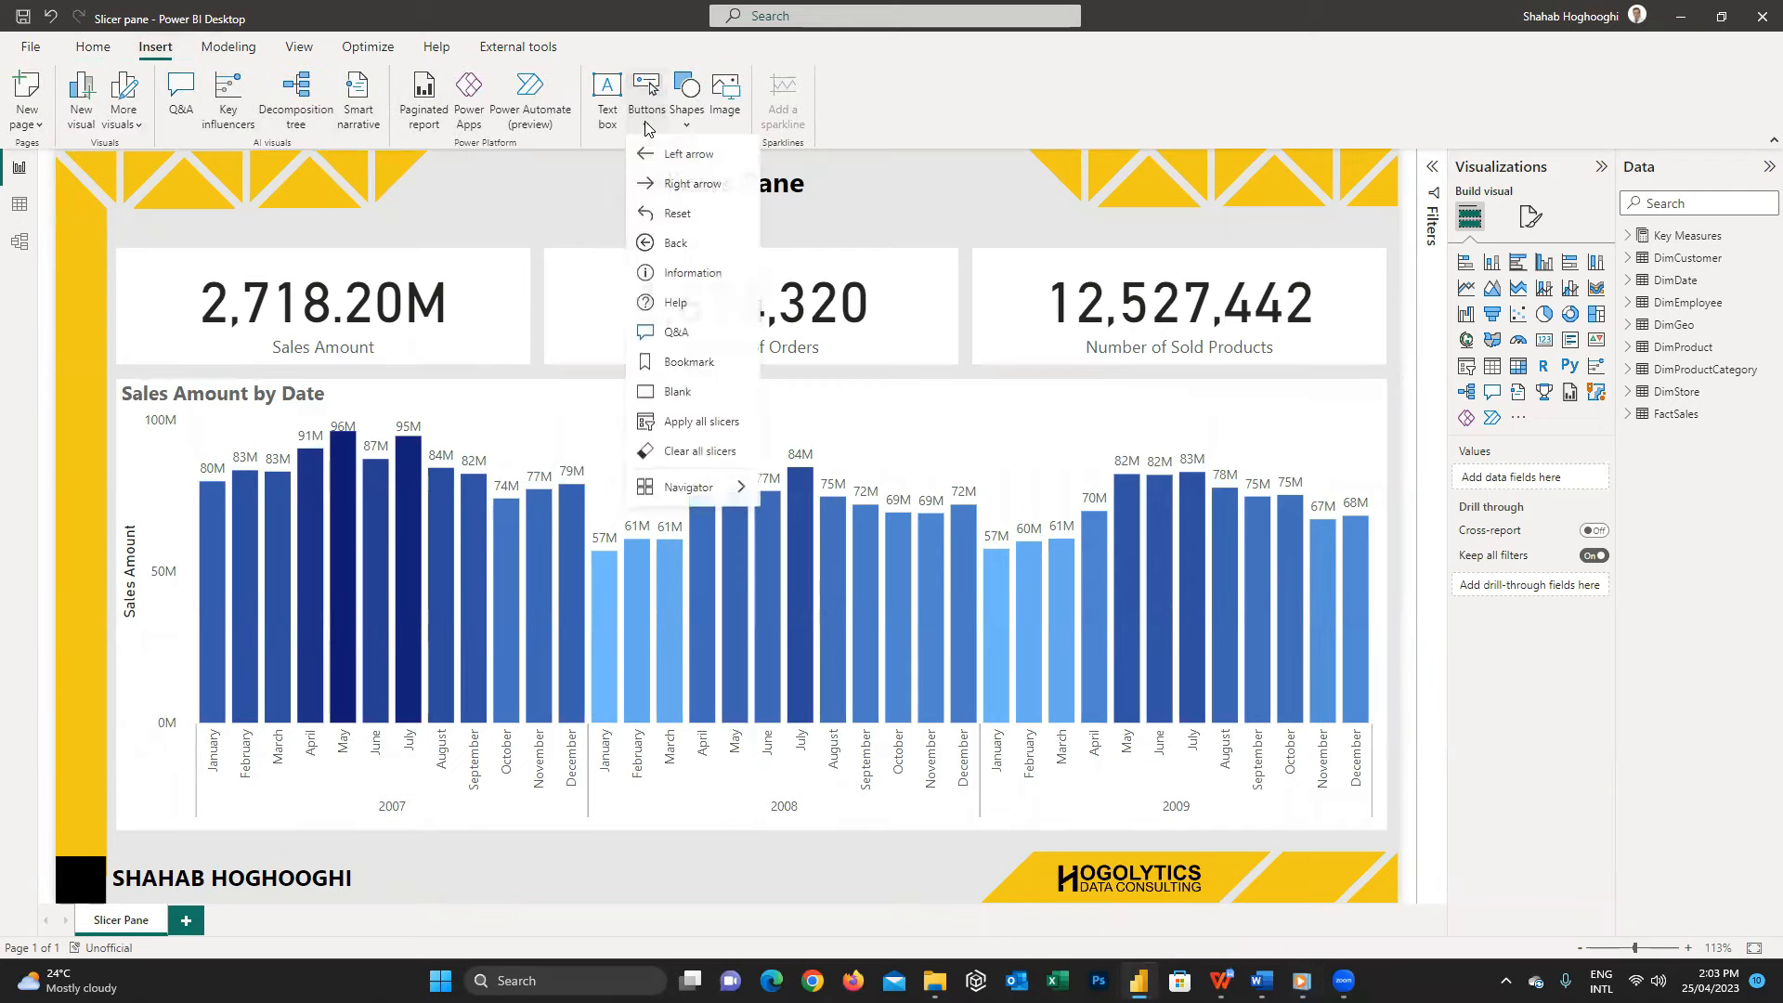
pyautogui.click(693, 392)
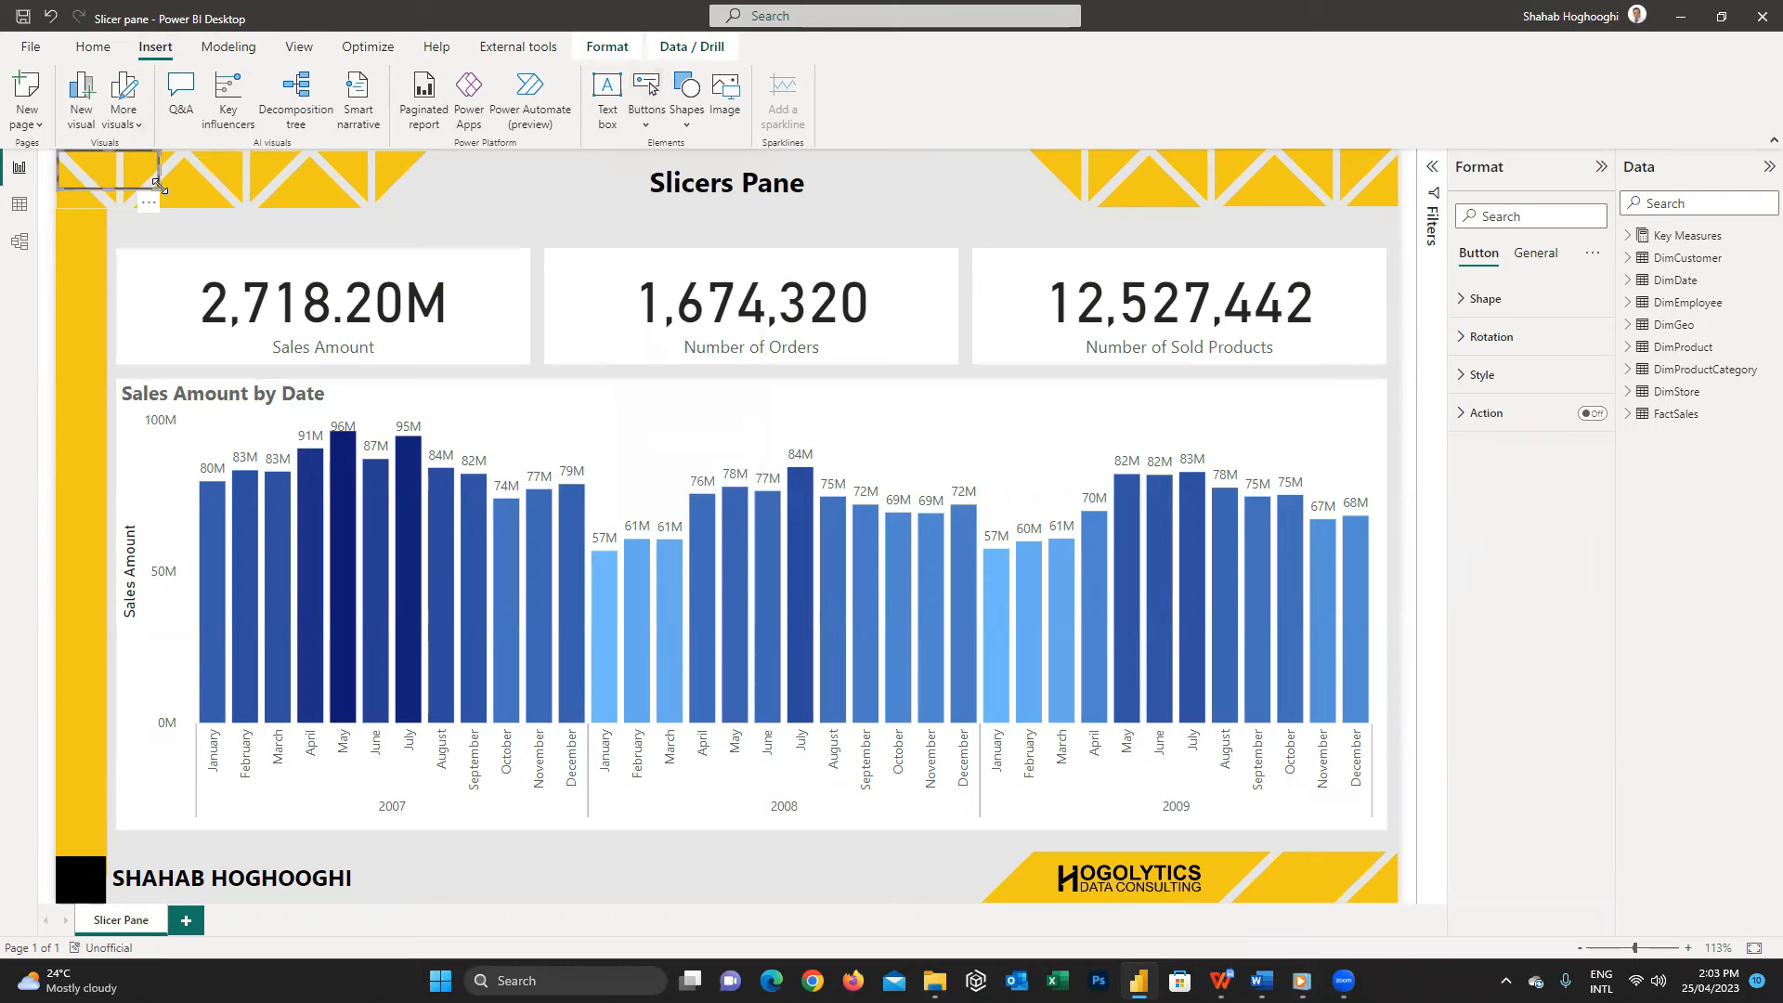
pyautogui.moveTo(157, 186); pyautogui.dragTo(1411, 945)
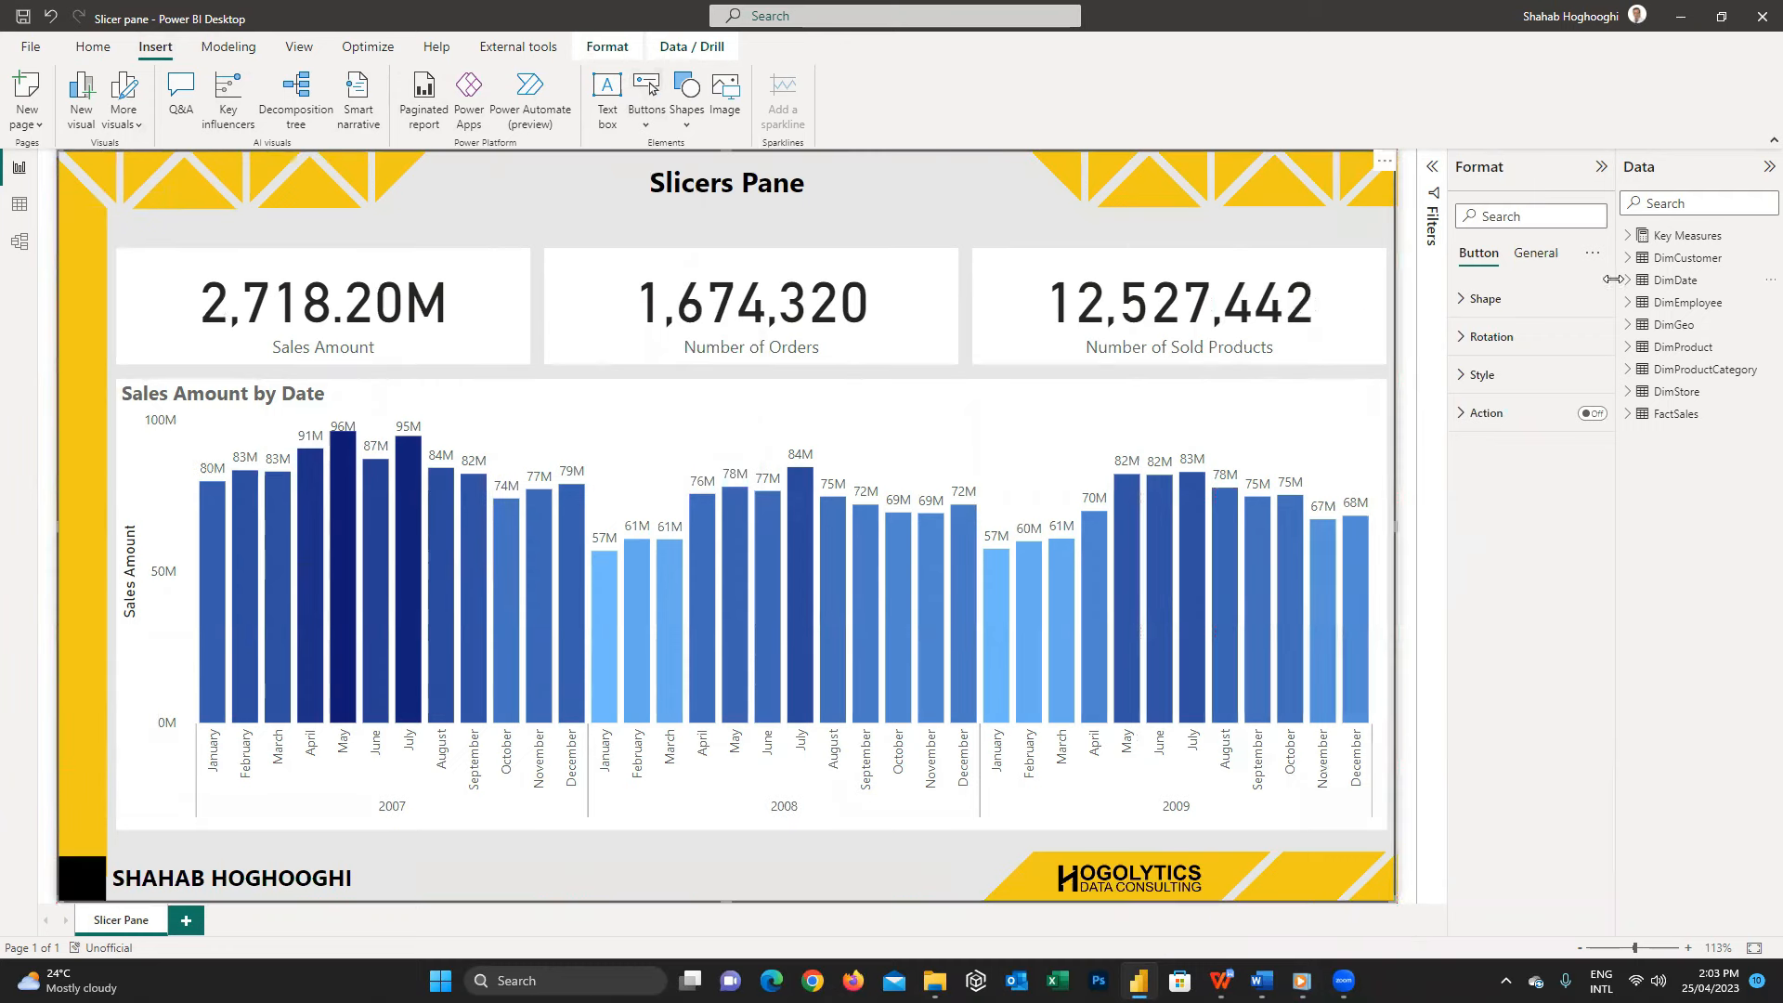
# - Give the full-page button a white fill with 30% transparency and turn off its border
pyautogui.click(1497, 375)
pyautogui.scroll(-3, 1514, 689)
pyautogui.click(1516, 707)
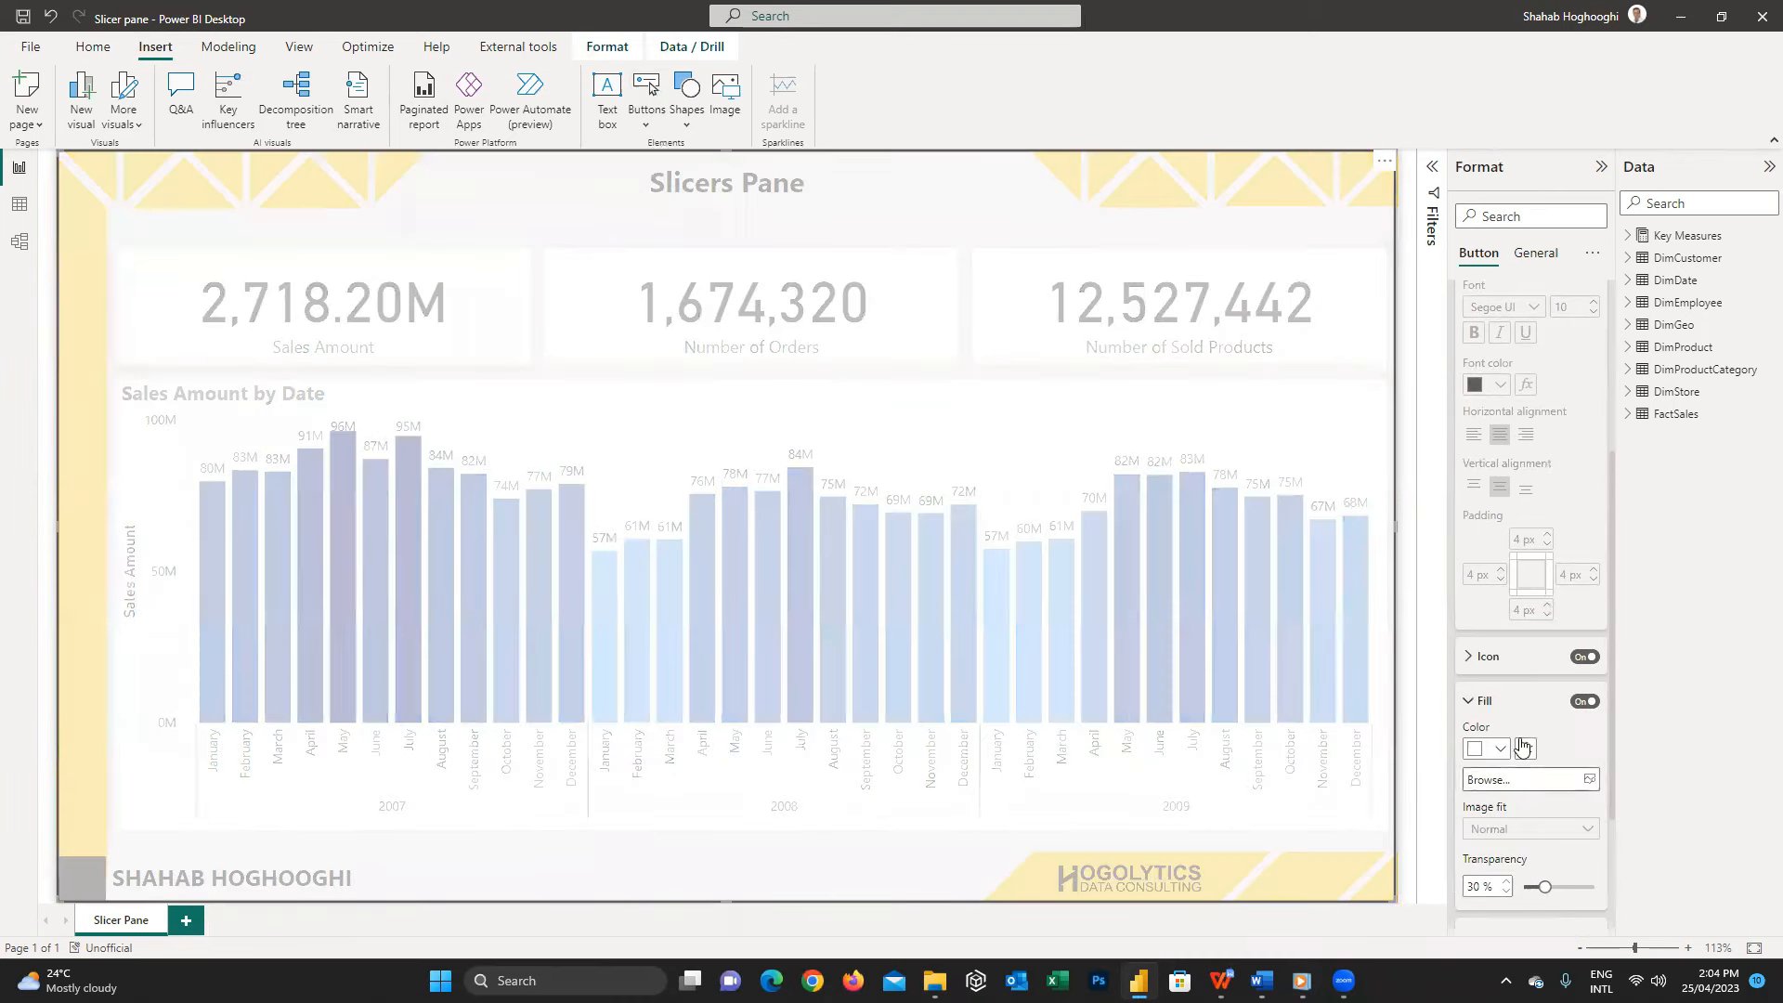
pyautogui.click(1473, 706)
pyautogui.click(1585, 746)
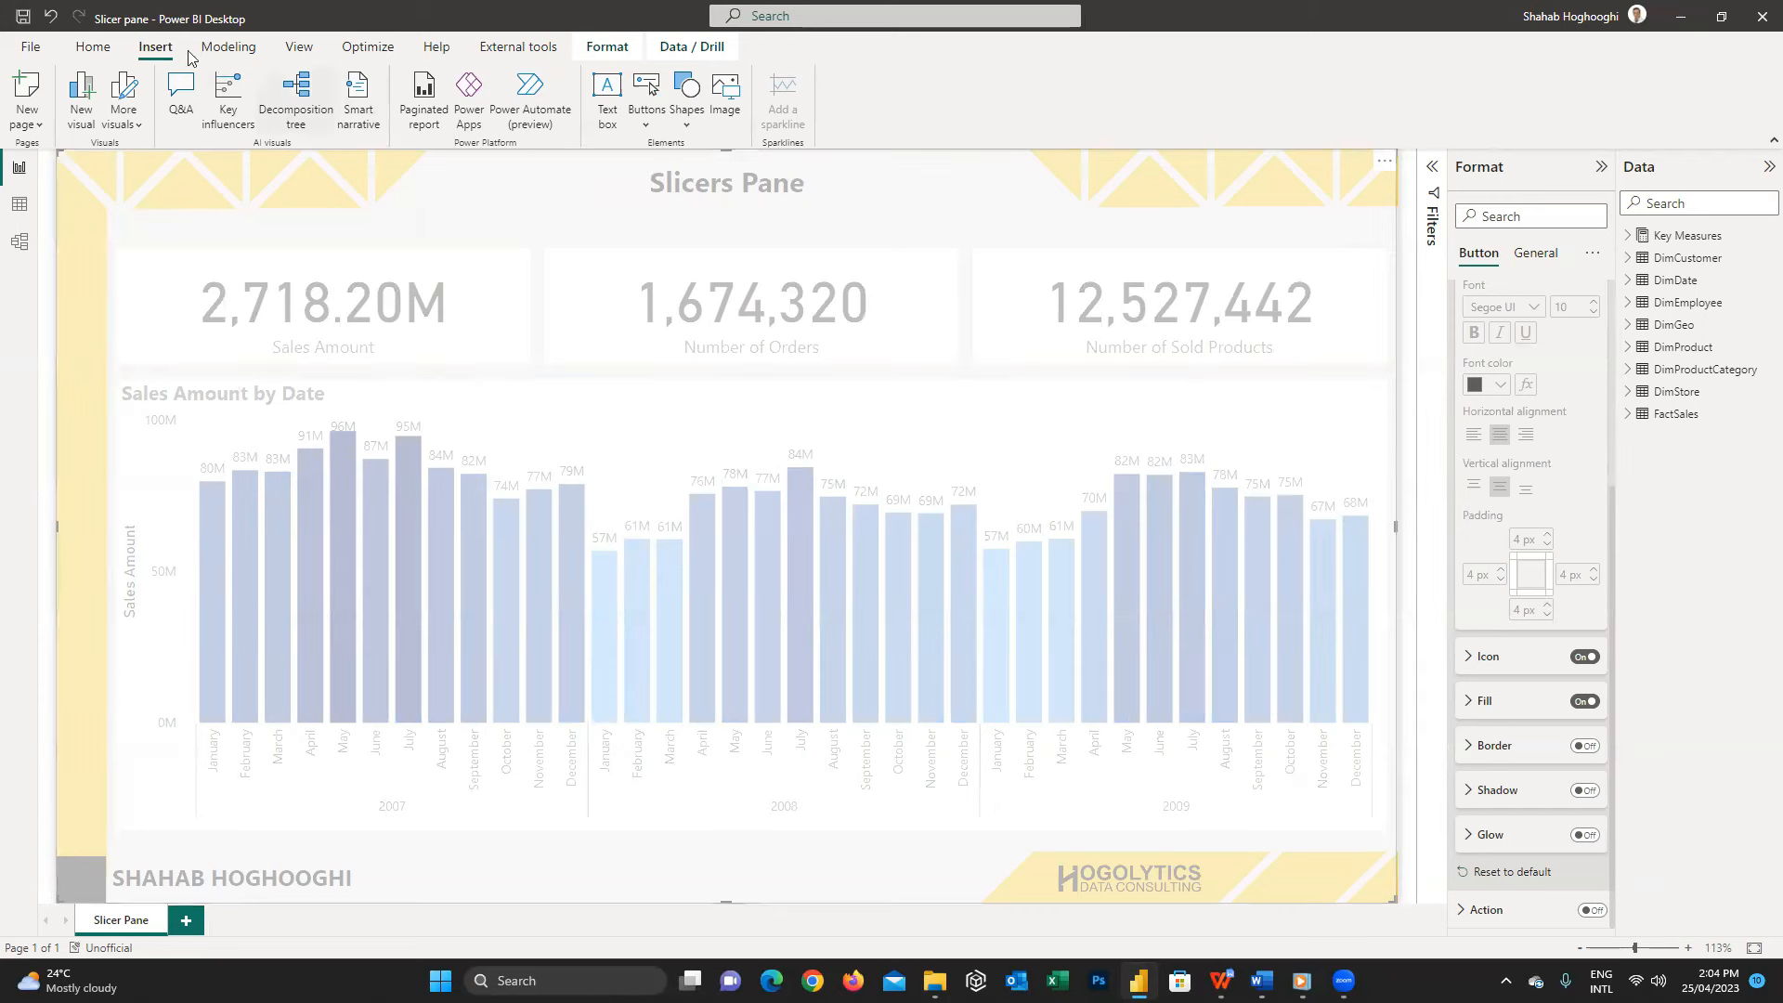
# - Show the layer list of page objects and rename the full-page button to "Filter page BG"
pyautogui.click(299, 46)
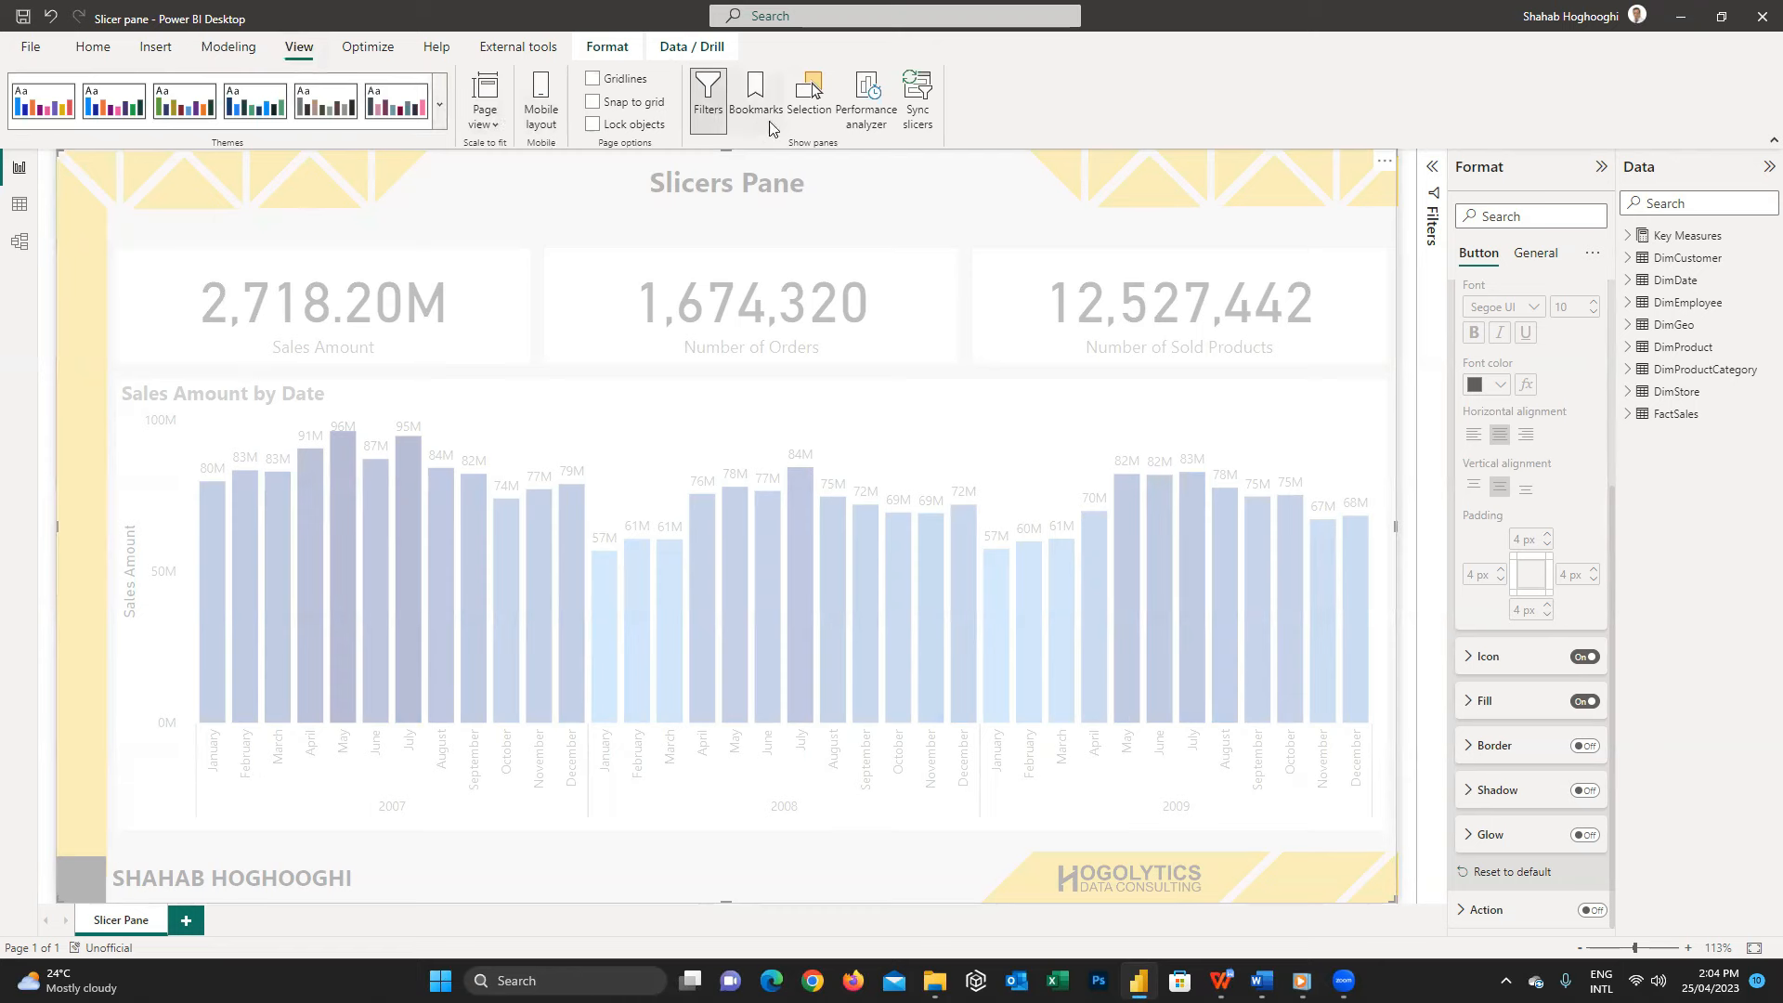
pyautogui.click(812, 113)
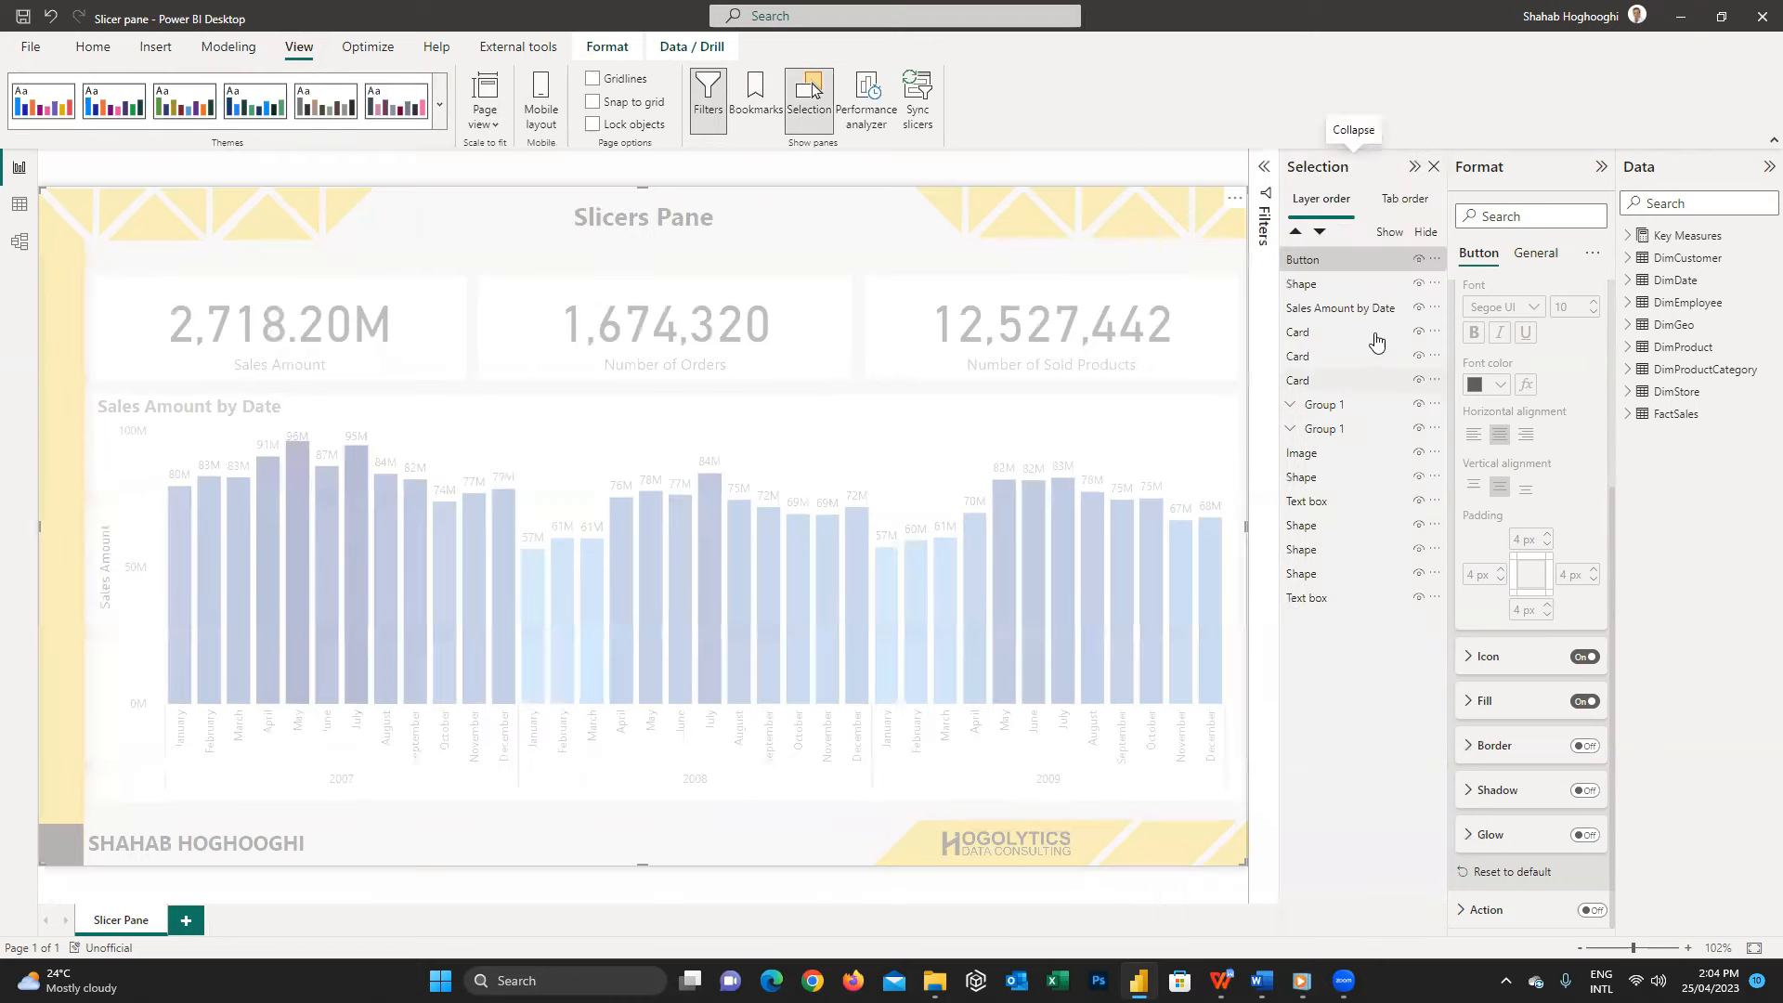
pyautogui.click(1329, 264)
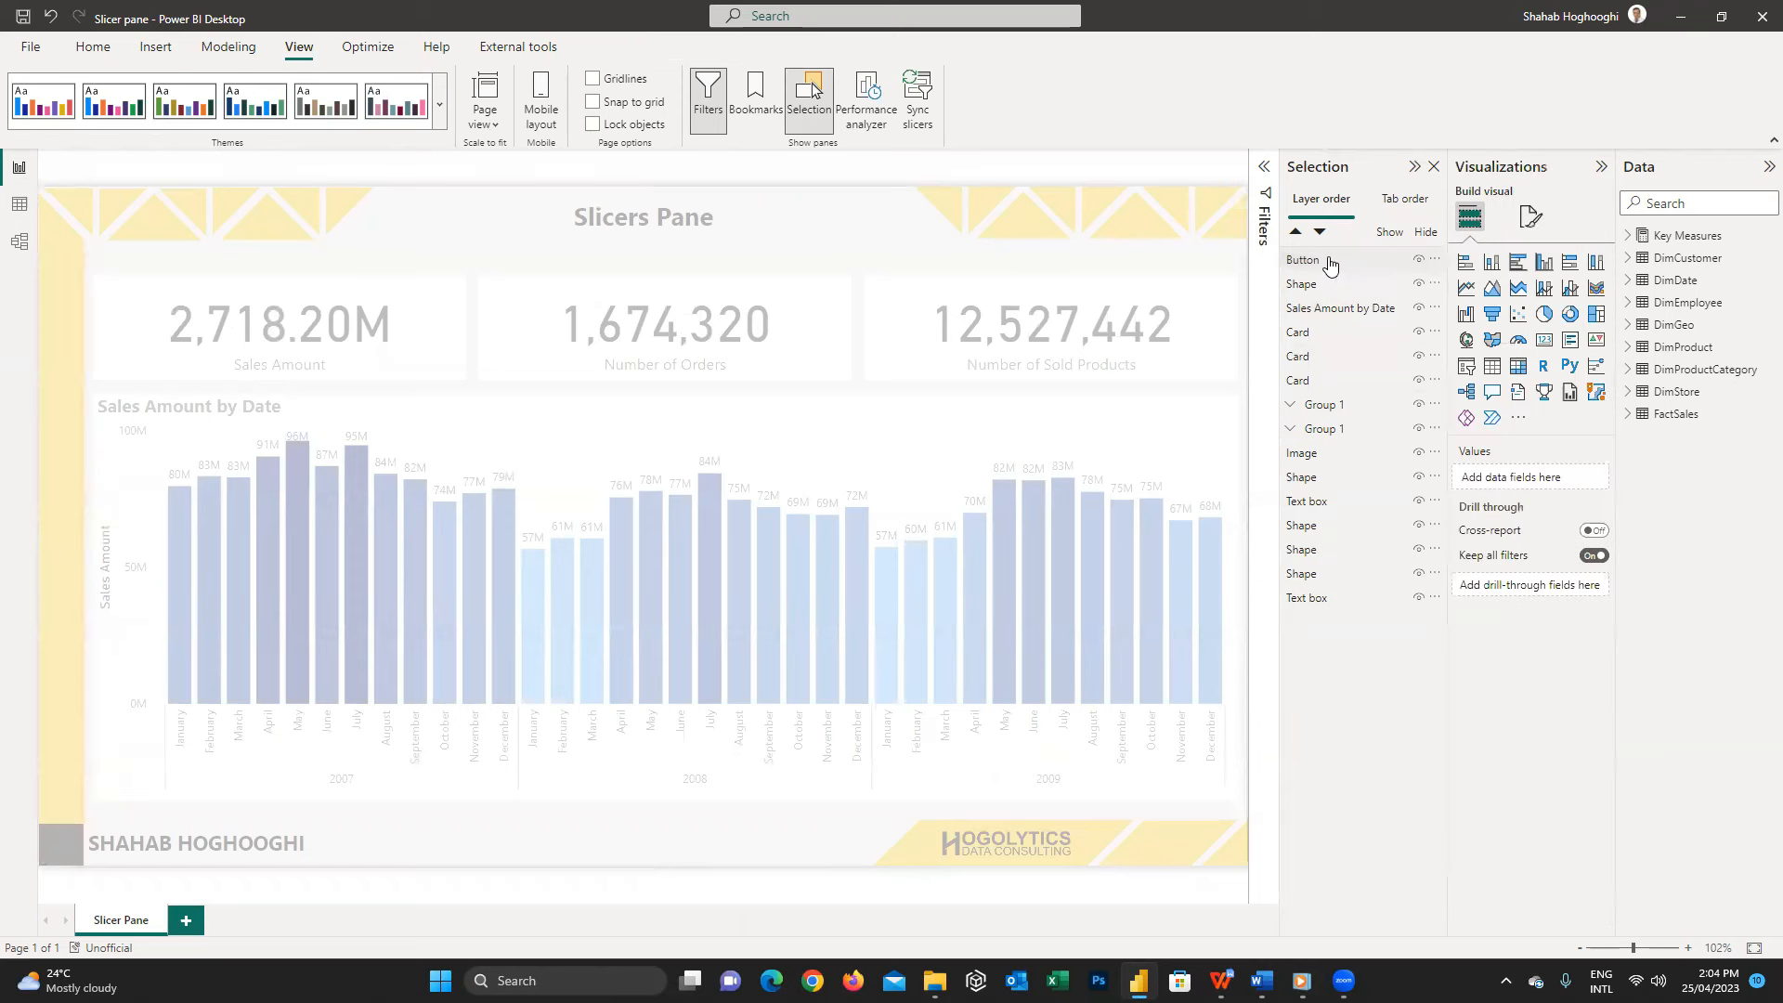
pyautogui.rightClick(1329, 262)
pyautogui.doubleClick(1323, 261)
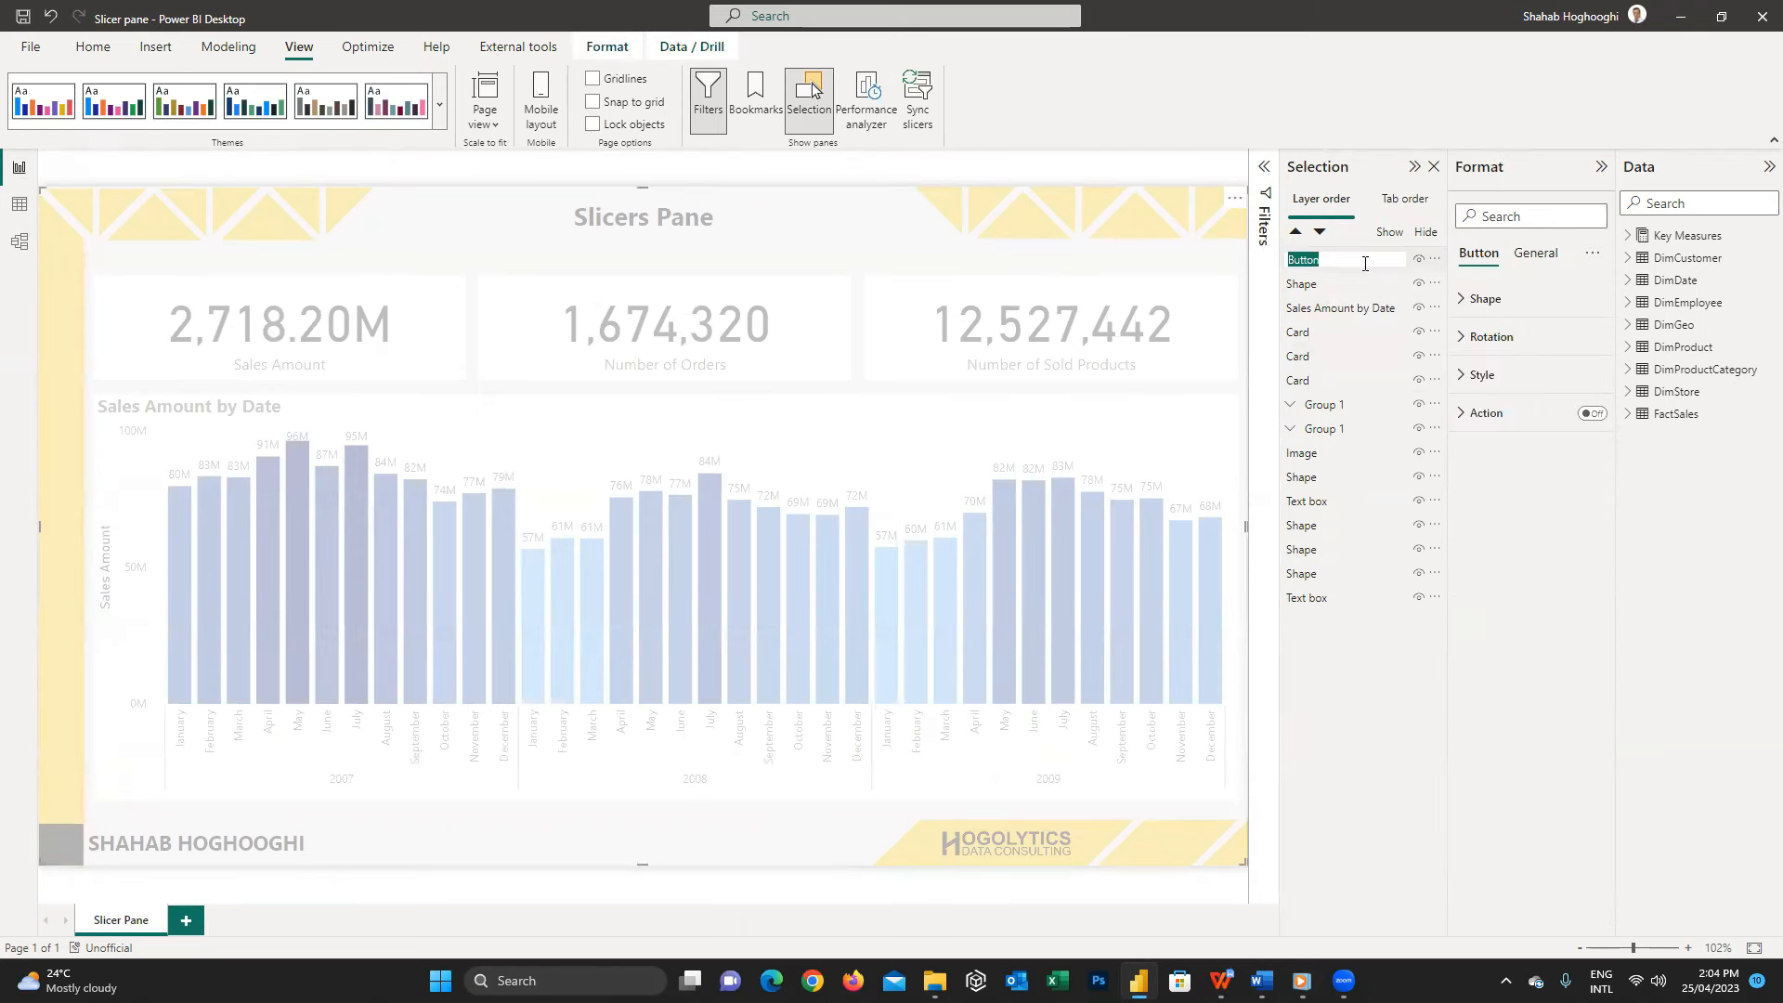
pyautogui.write('Filter page BG')
pyautogui.press('Return')
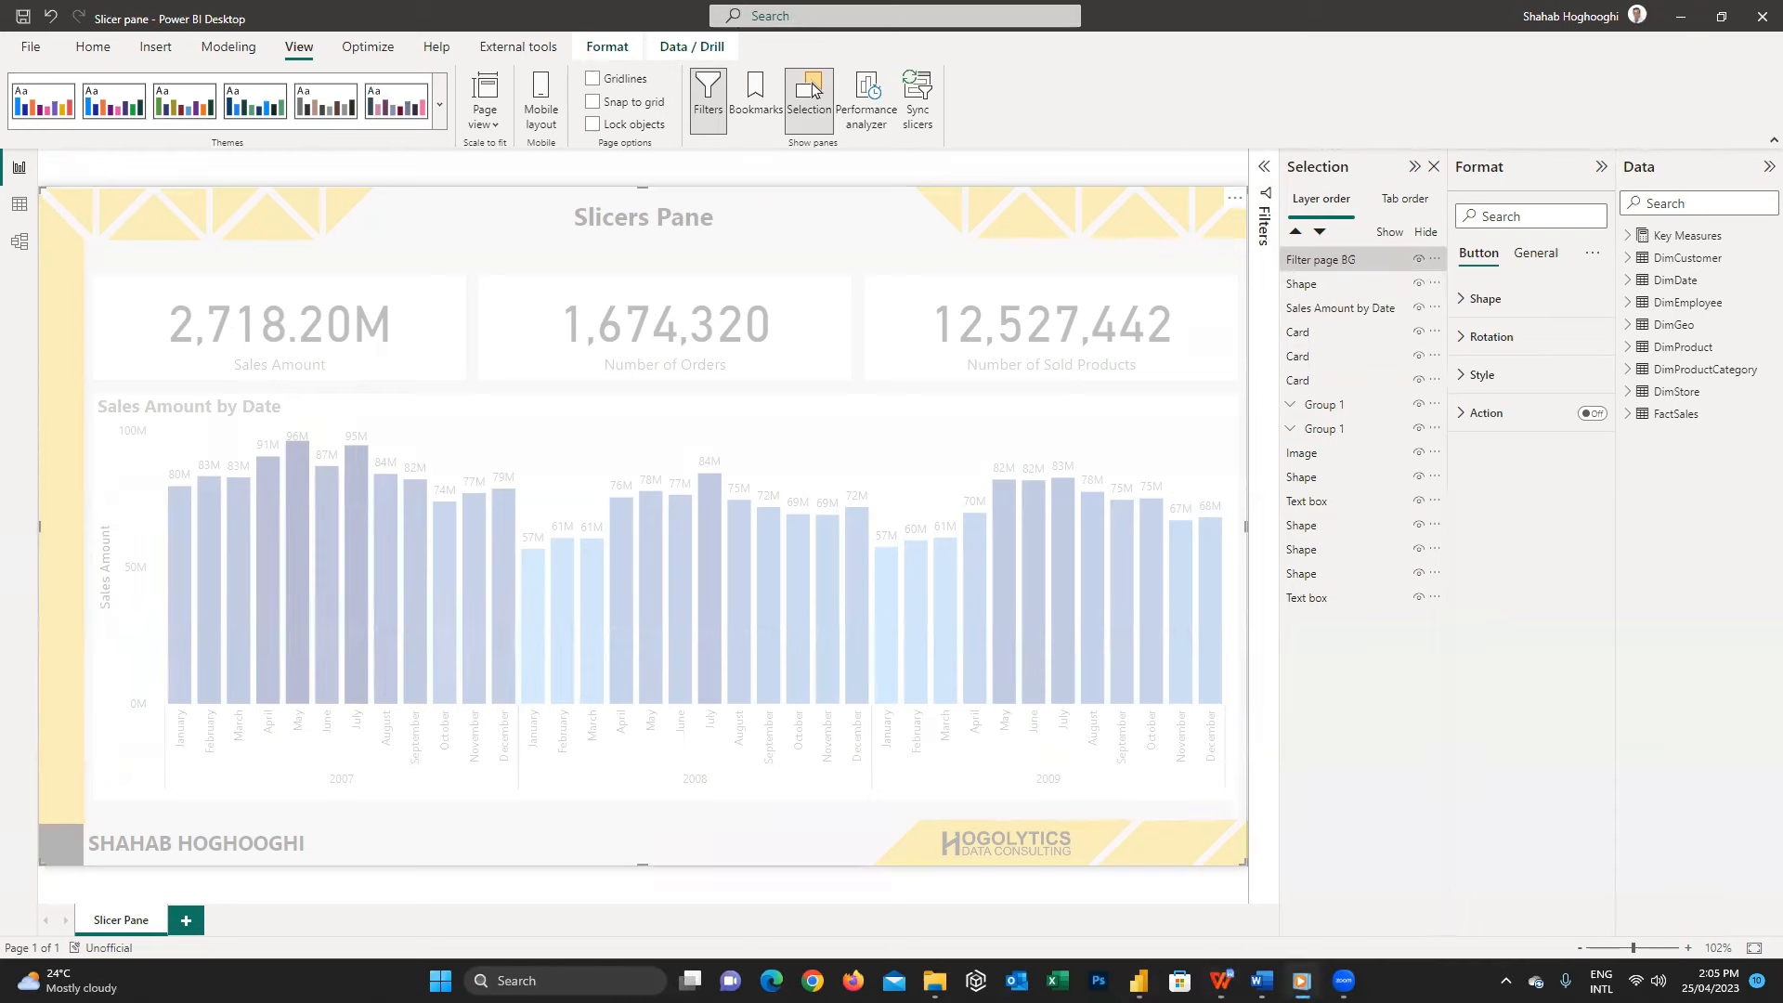
# - Insert a rounded rectangle and set its rounded corners to 5%
pyautogui.click(141, 53)
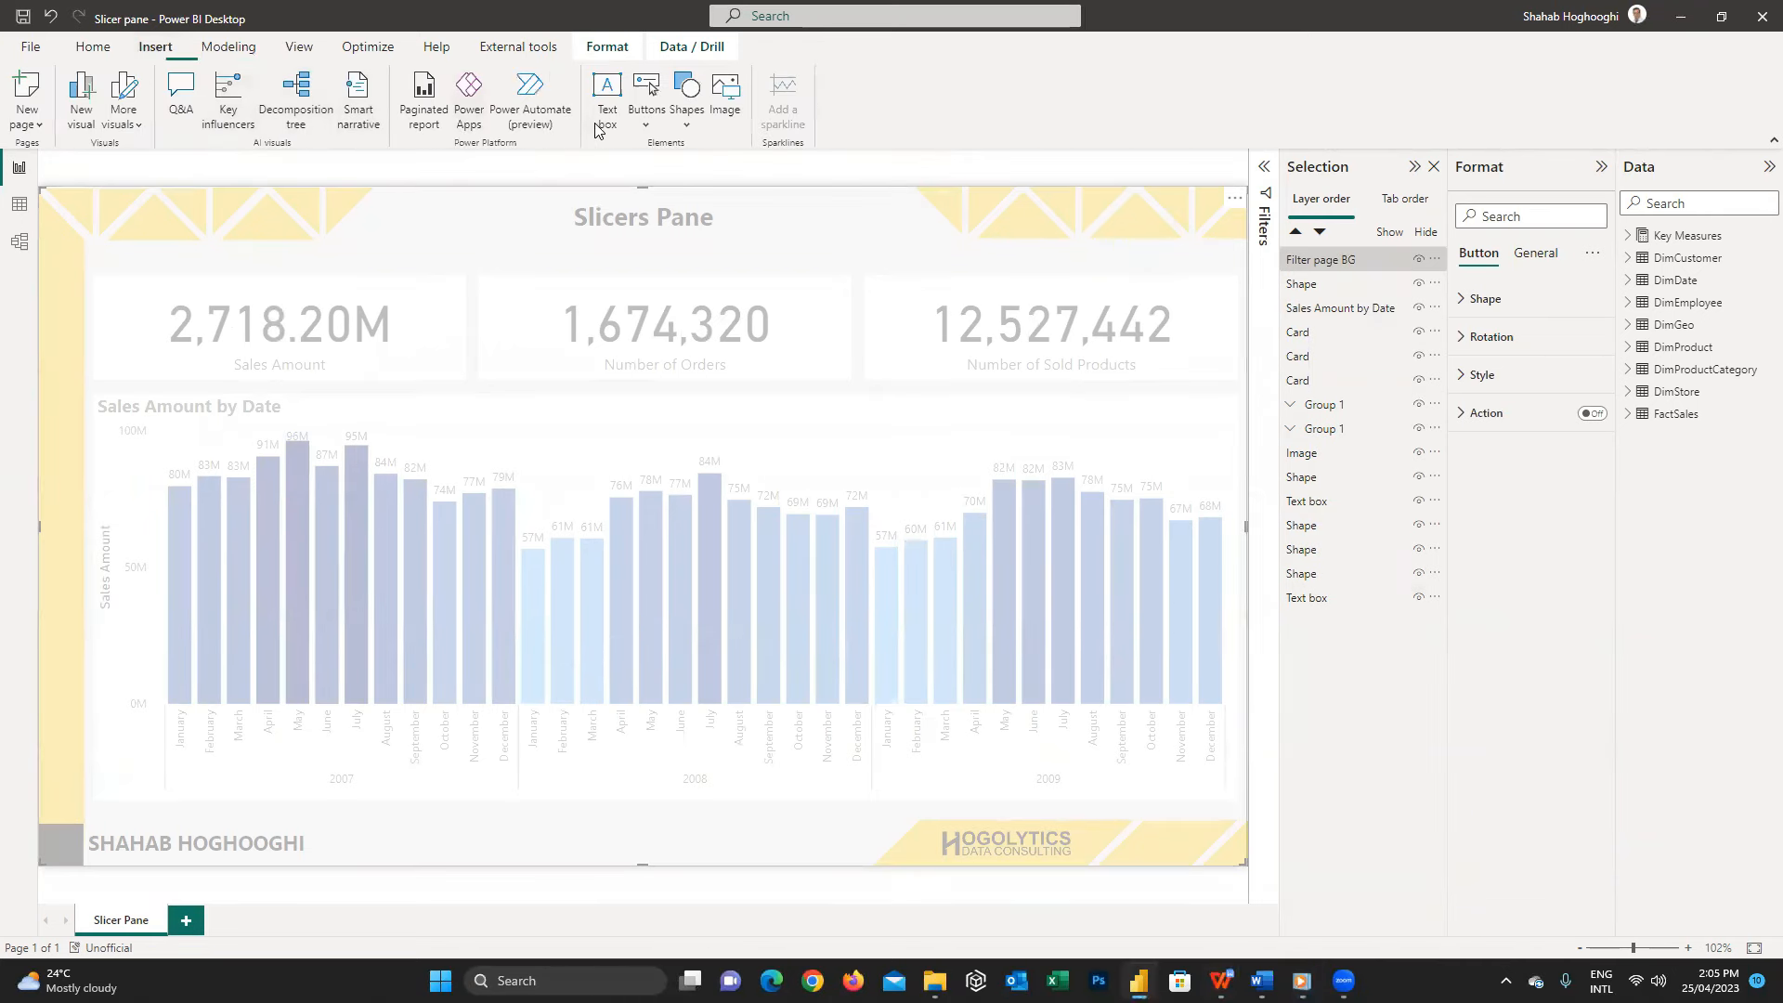
pyautogui.click(685, 128)
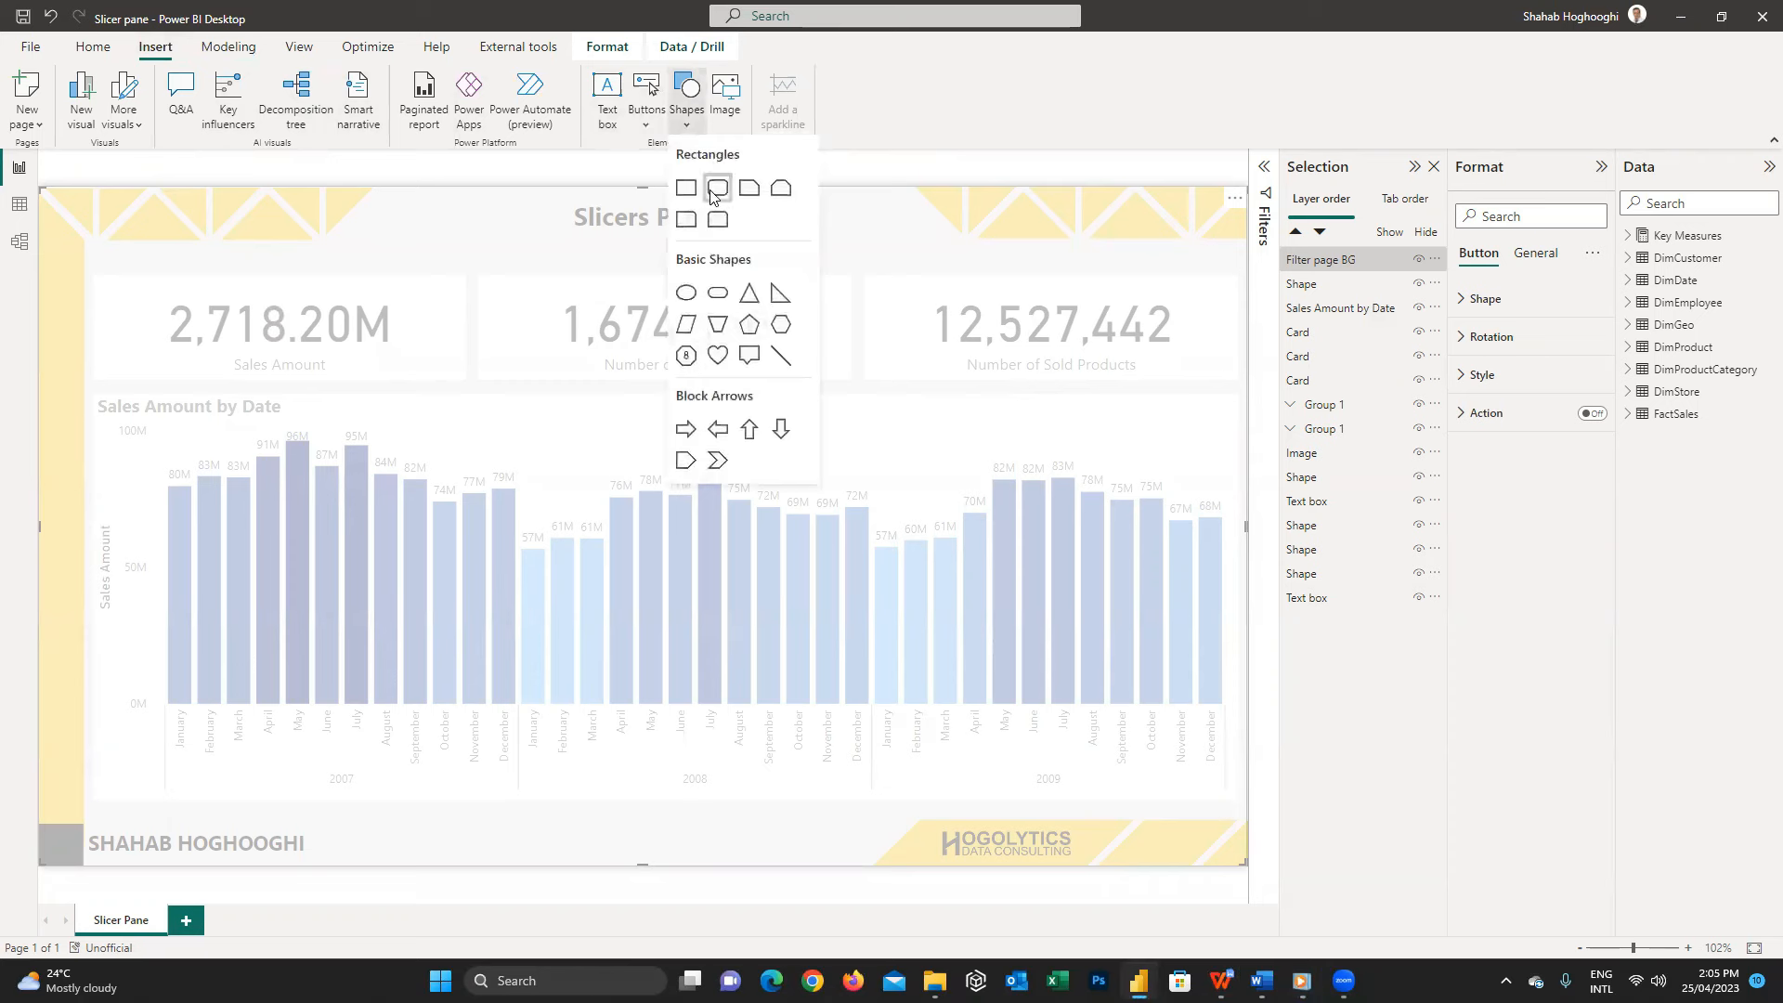
pyautogui.click(715, 186)
pyautogui.click(1477, 254)
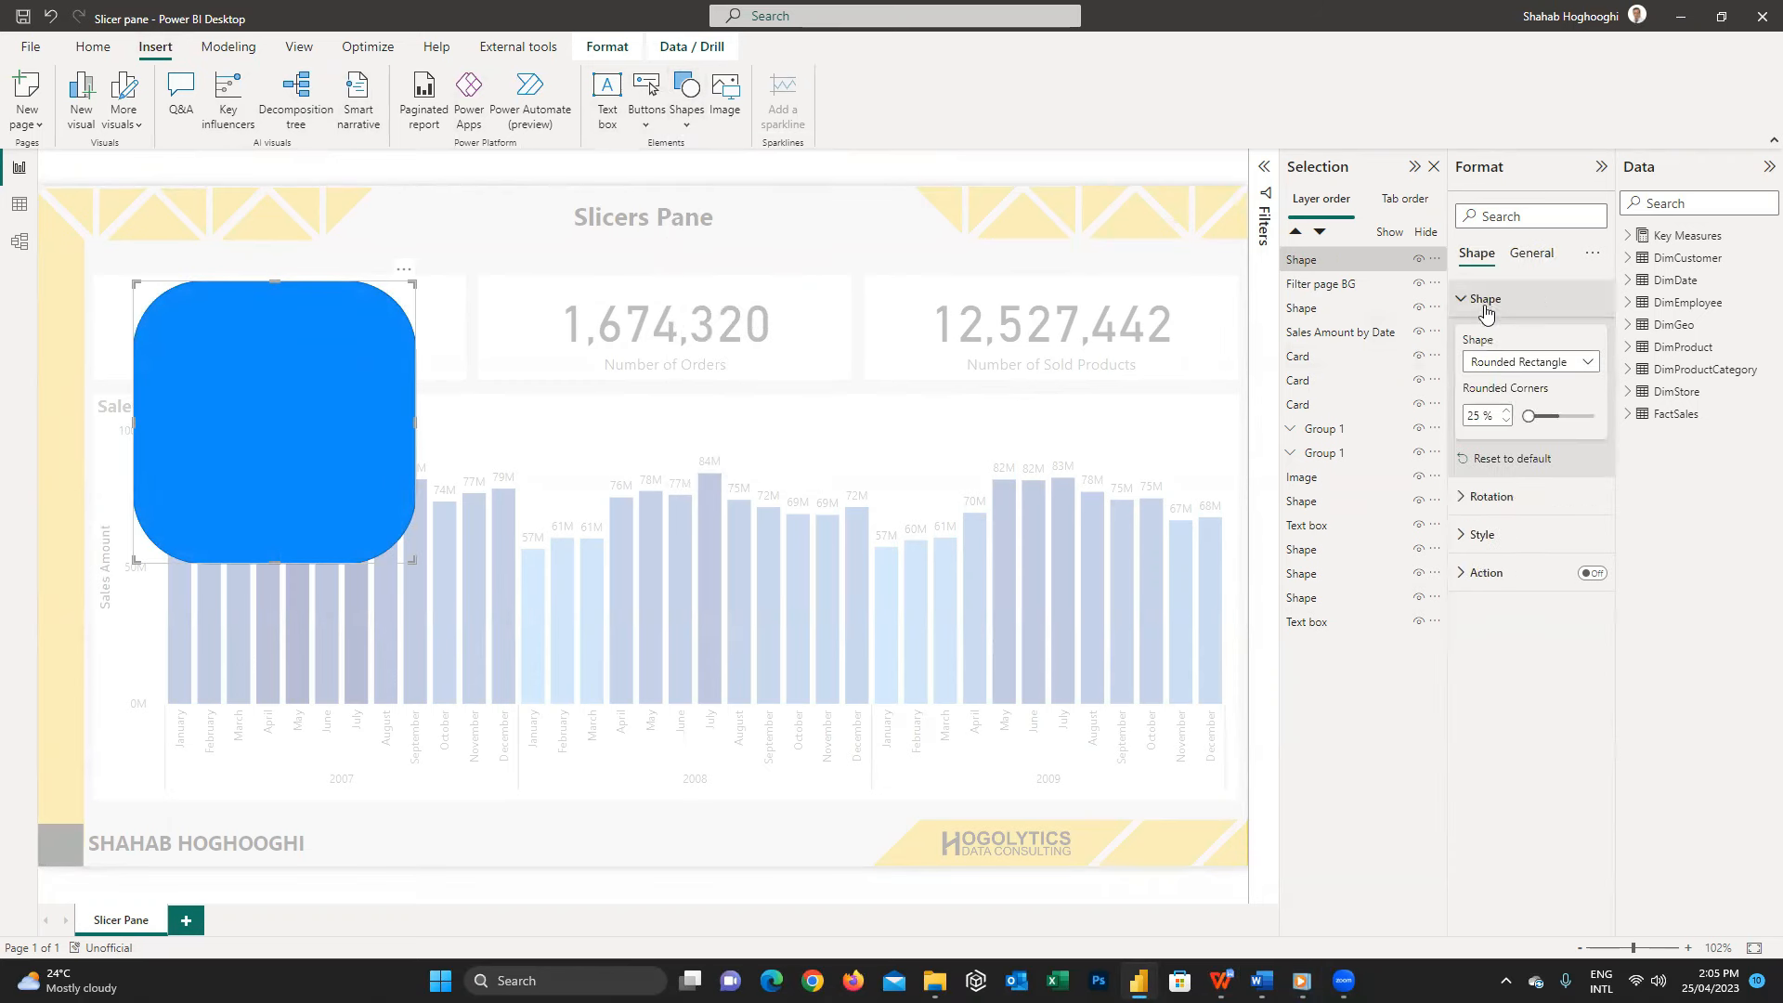
pyautogui.doubleClick(1475, 415)
pyautogui.write('5')
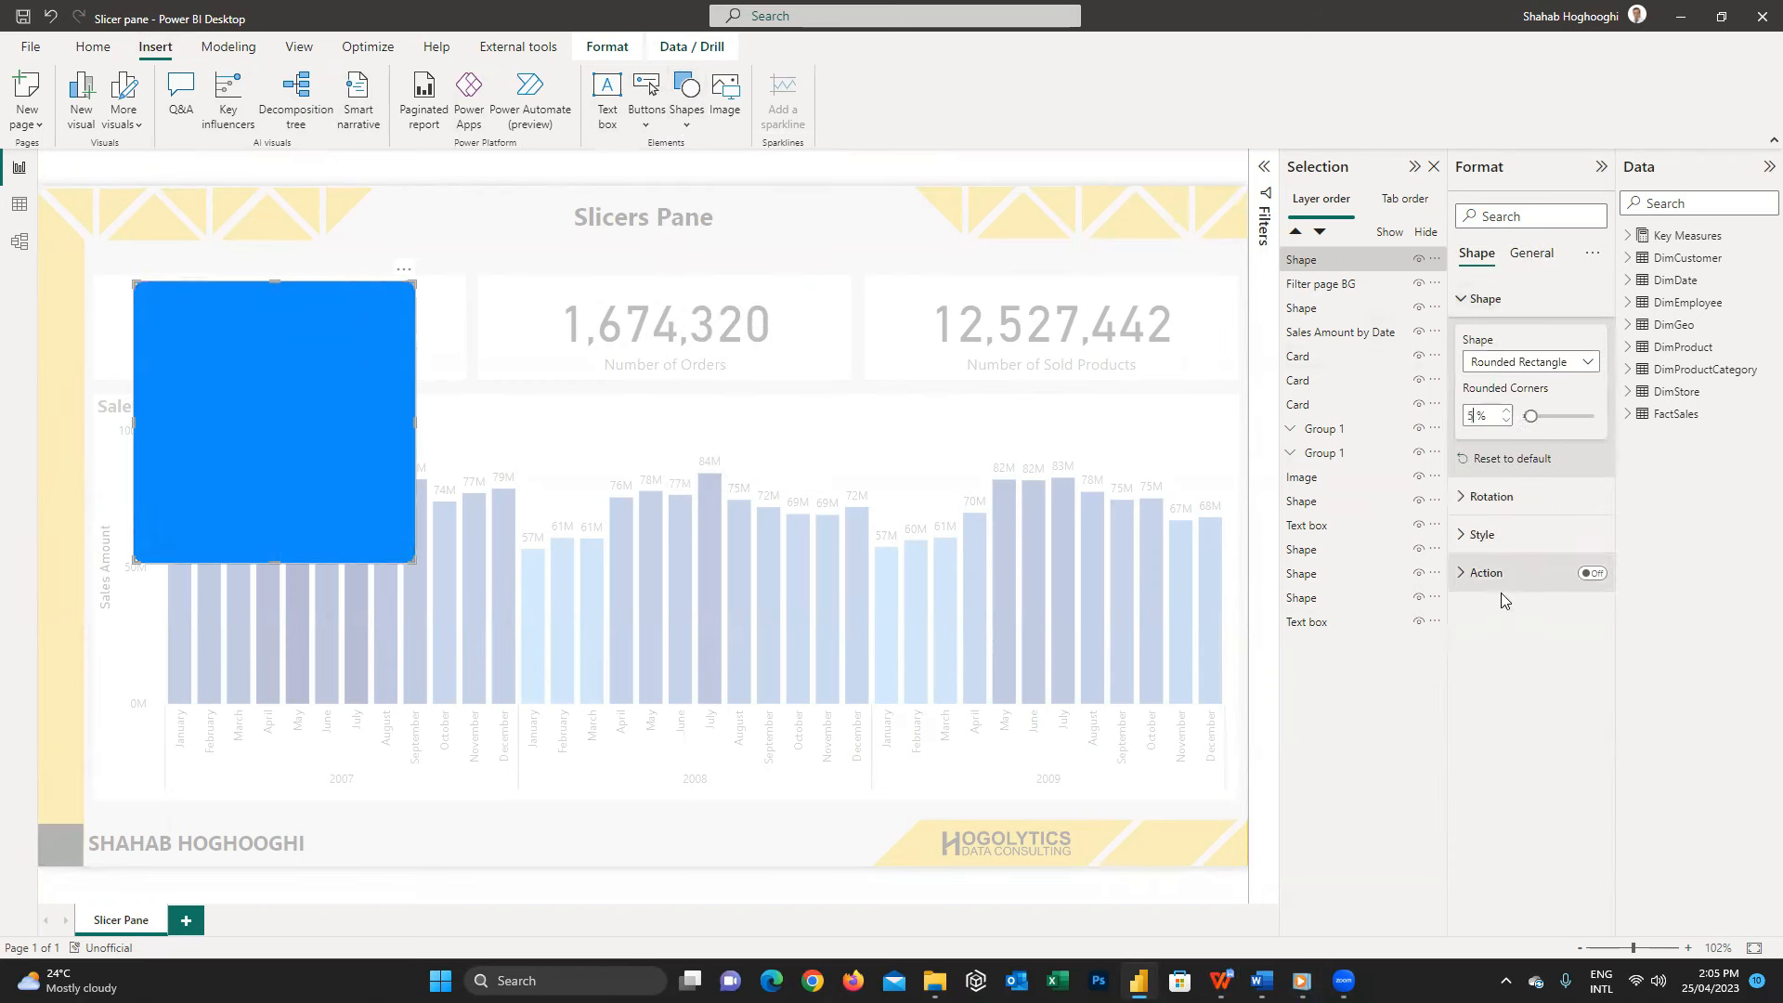
# - Change the rounded rectangle's fill colour to white
pyautogui.click(1482, 534)
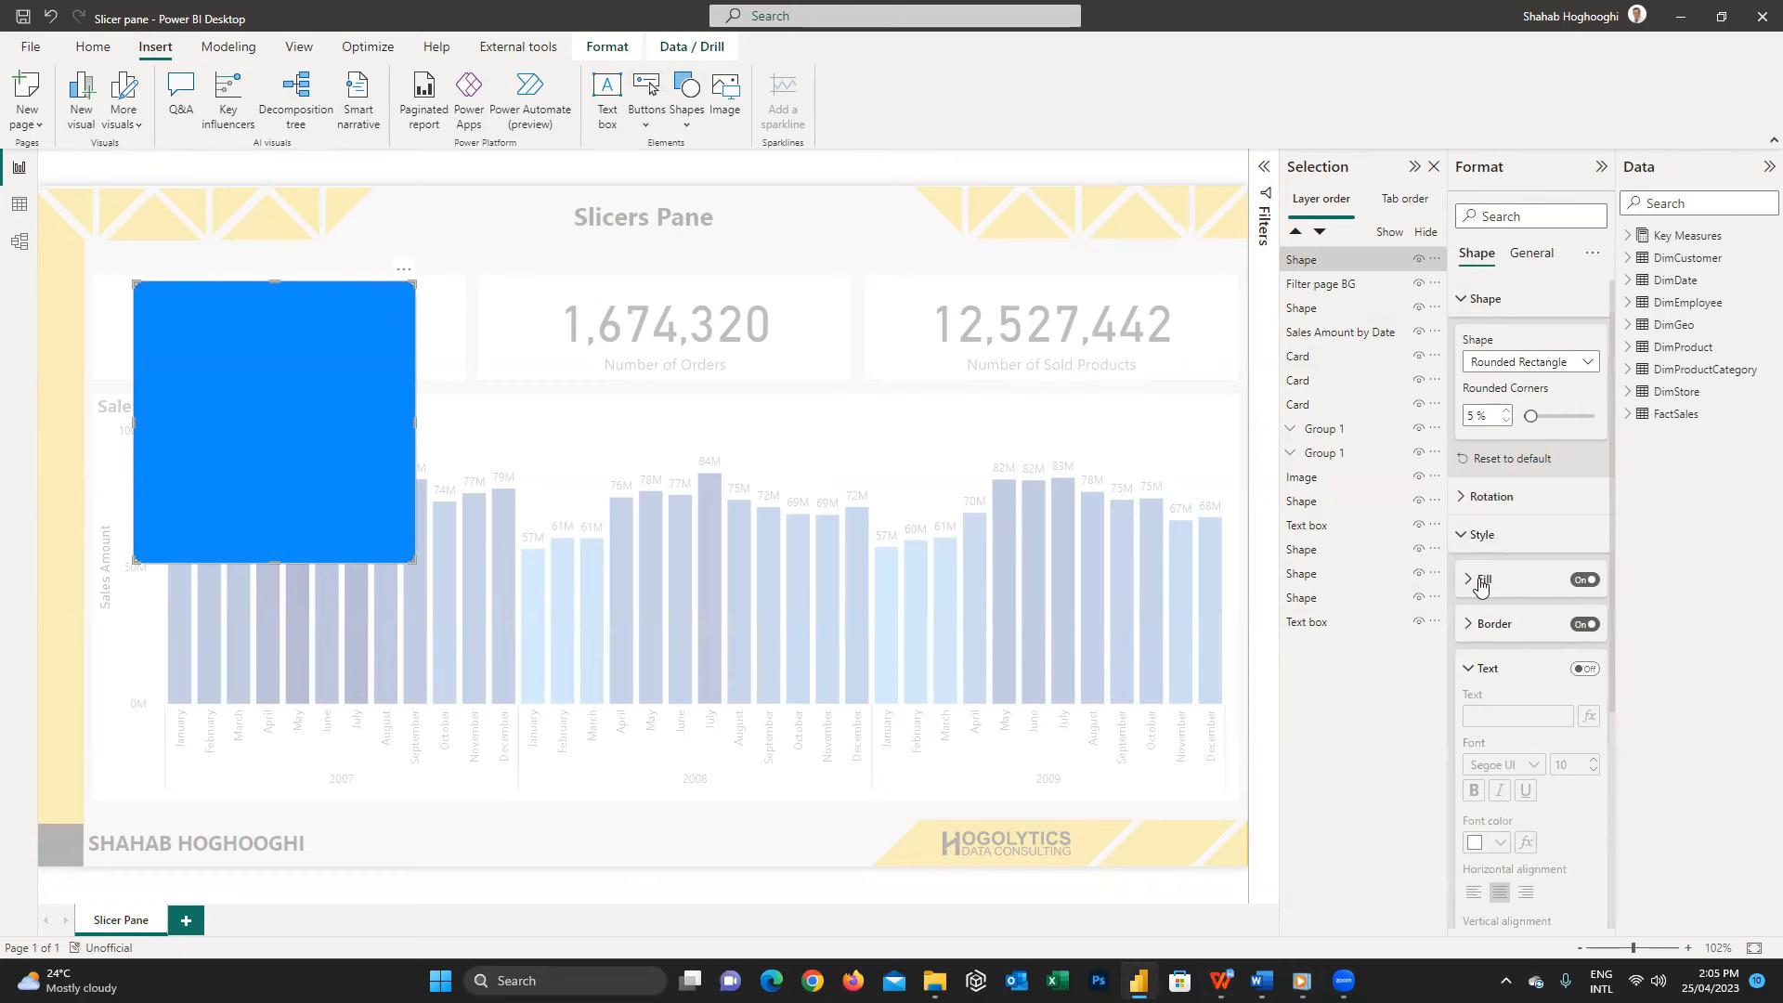
pyautogui.click(1480, 582)
pyautogui.click(1505, 631)
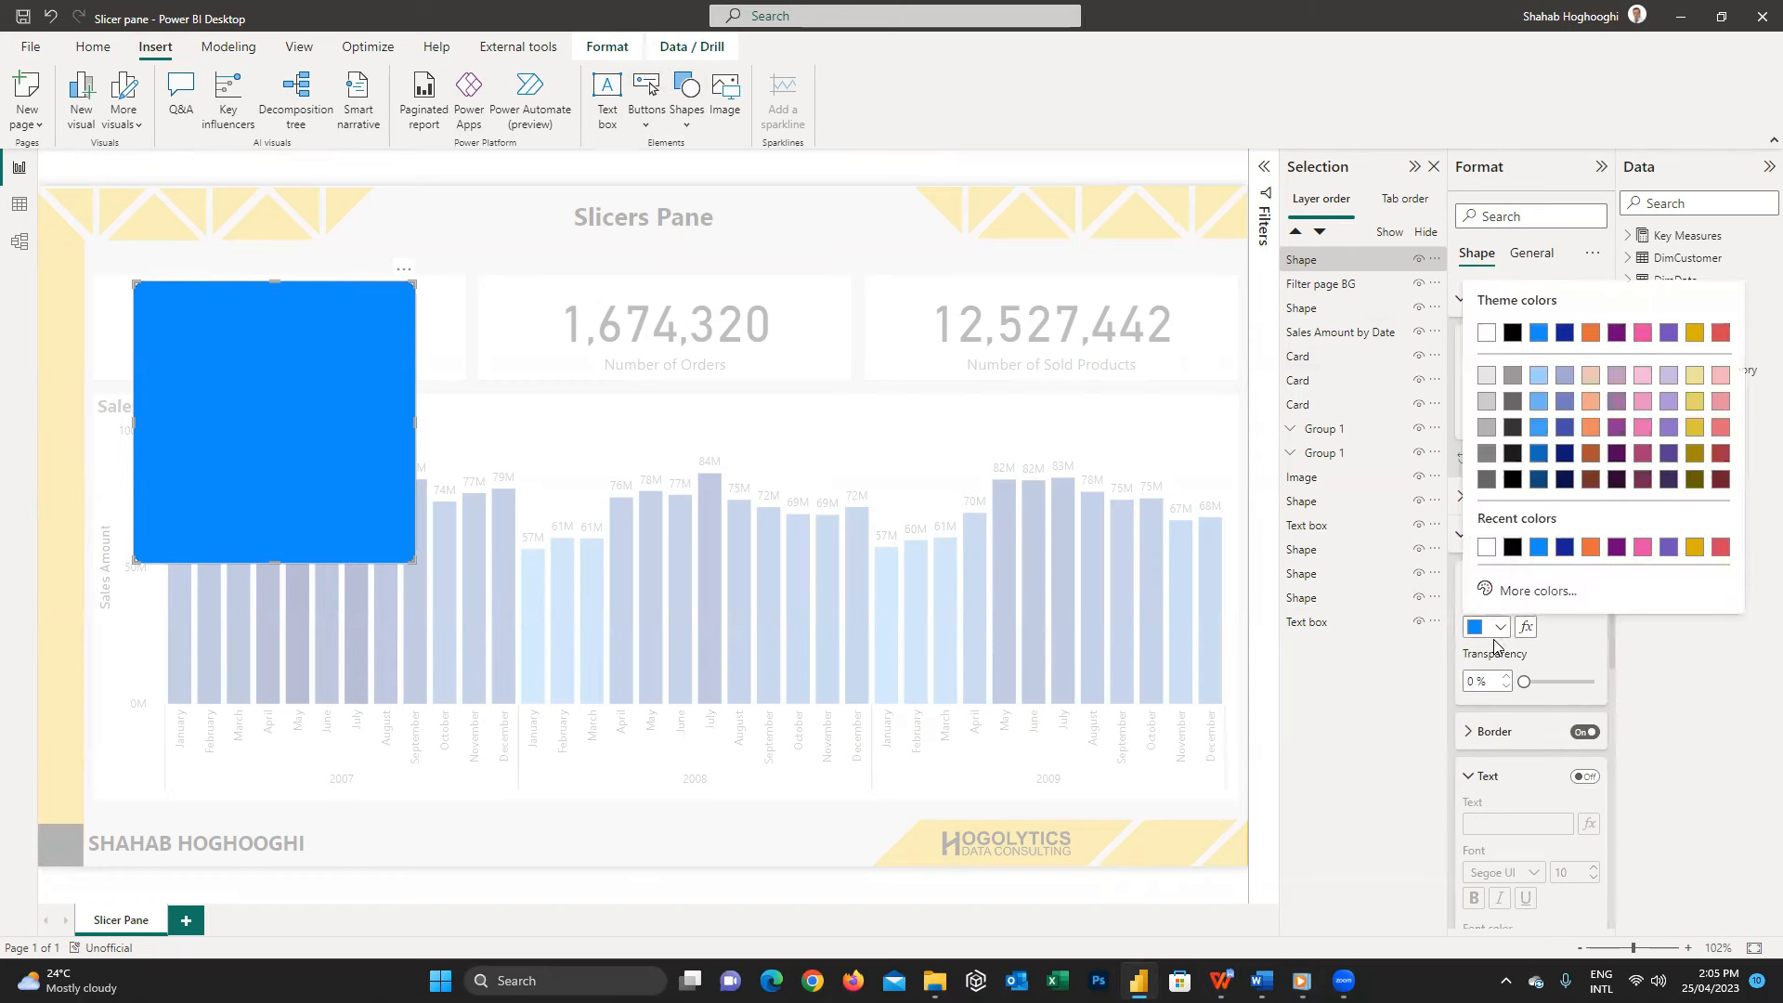
pyautogui.click(1484, 555)
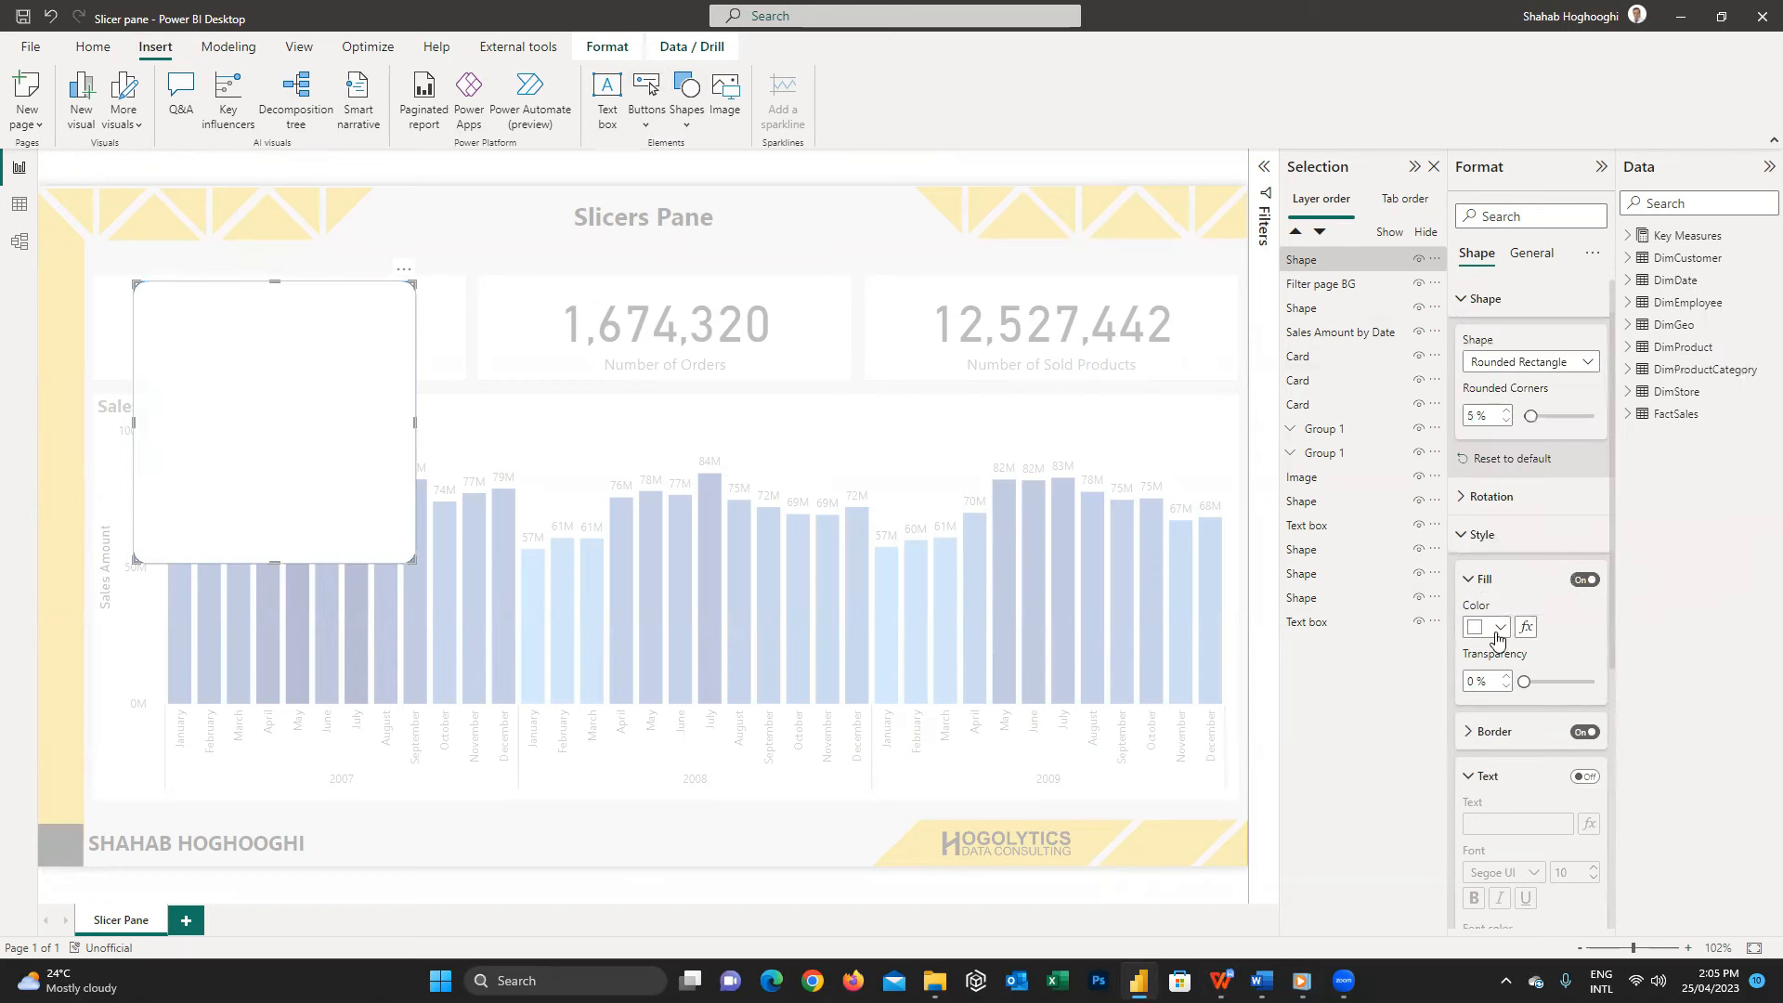
# - Make the rounded rectangle's border dark grey with a width of 5 px
pyautogui.click(1490, 738)
pyautogui.click(1501, 781)
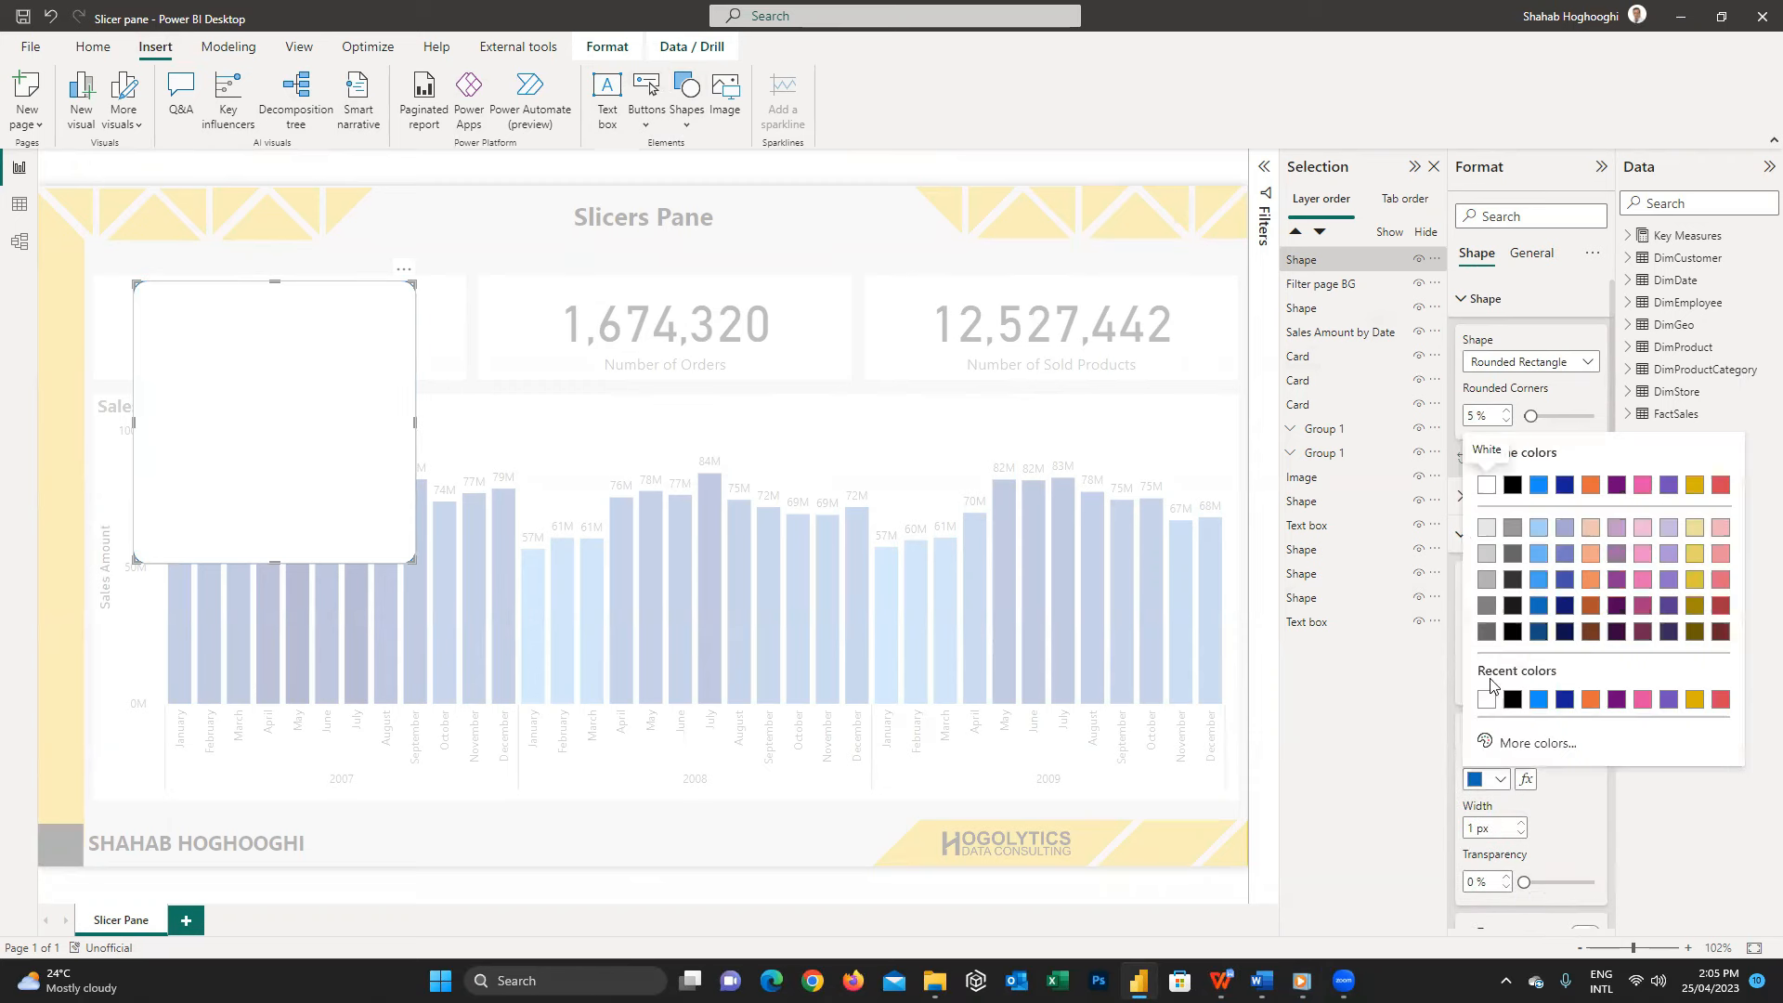
pyautogui.click(1484, 634)
pyautogui.scroll(-1, 1553, 782)
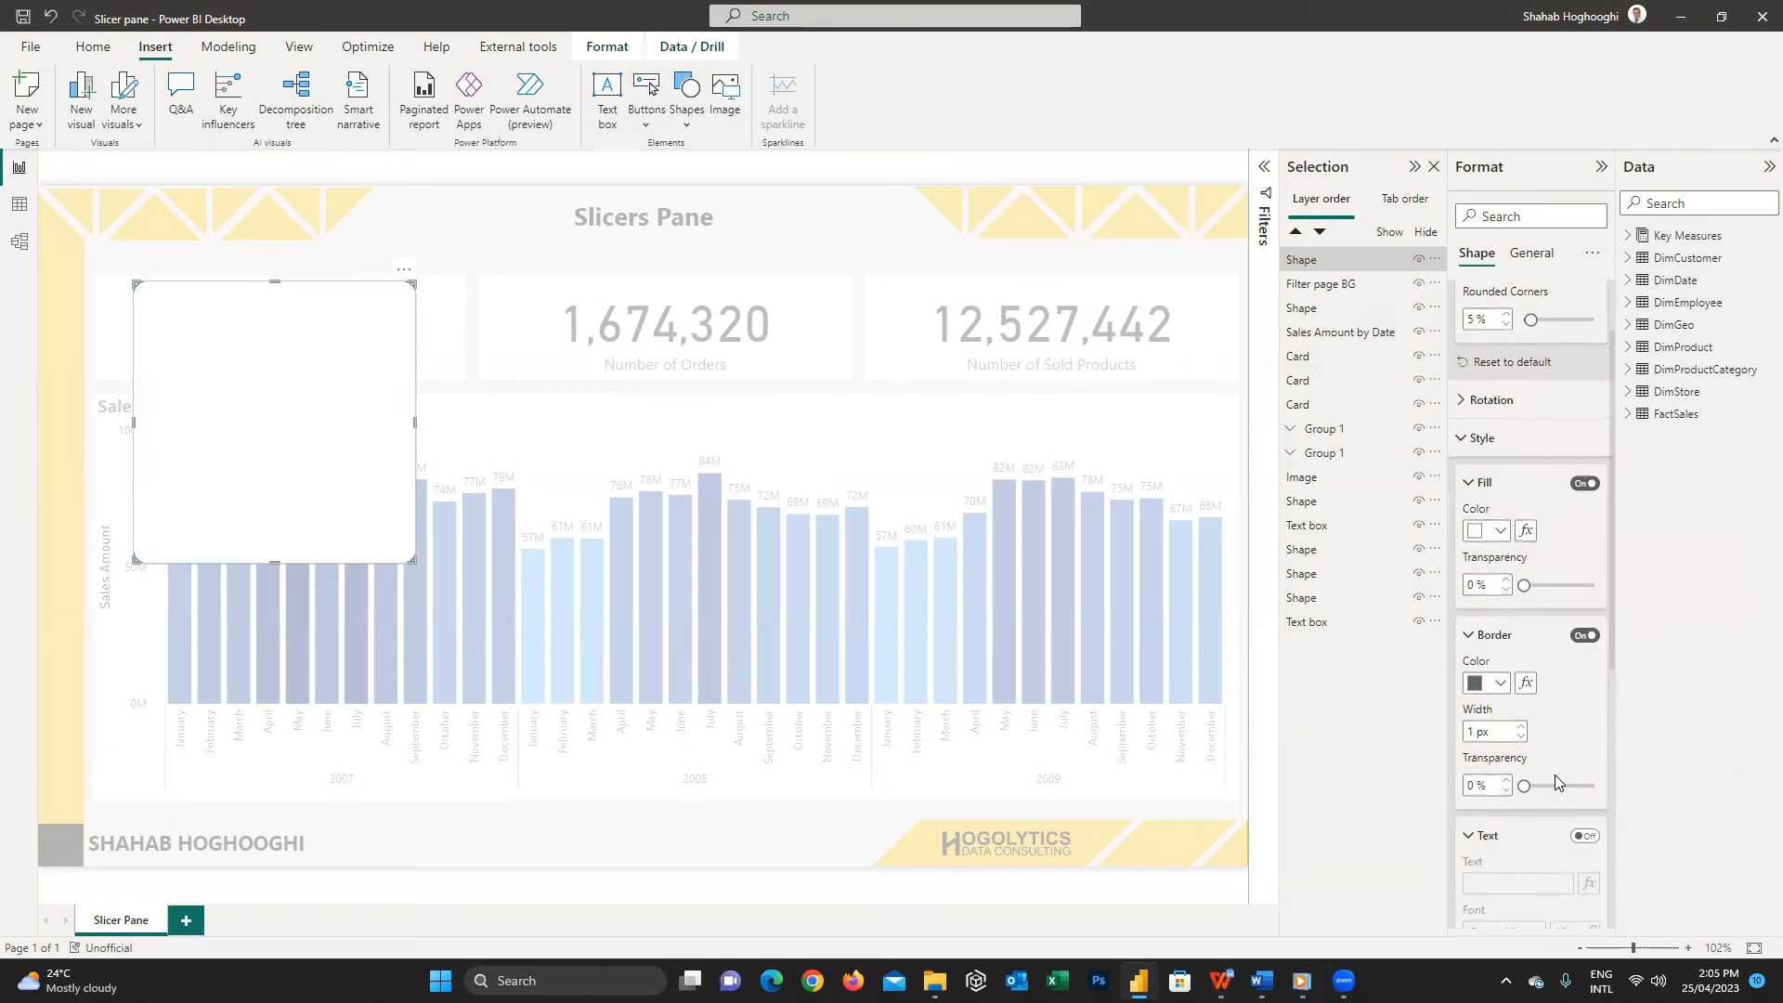
pyautogui.click(1521, 726)
pyautogui.click(1521, 726)
pyautogui.click(1522, 726)
pyautogui.click(1521, 727)
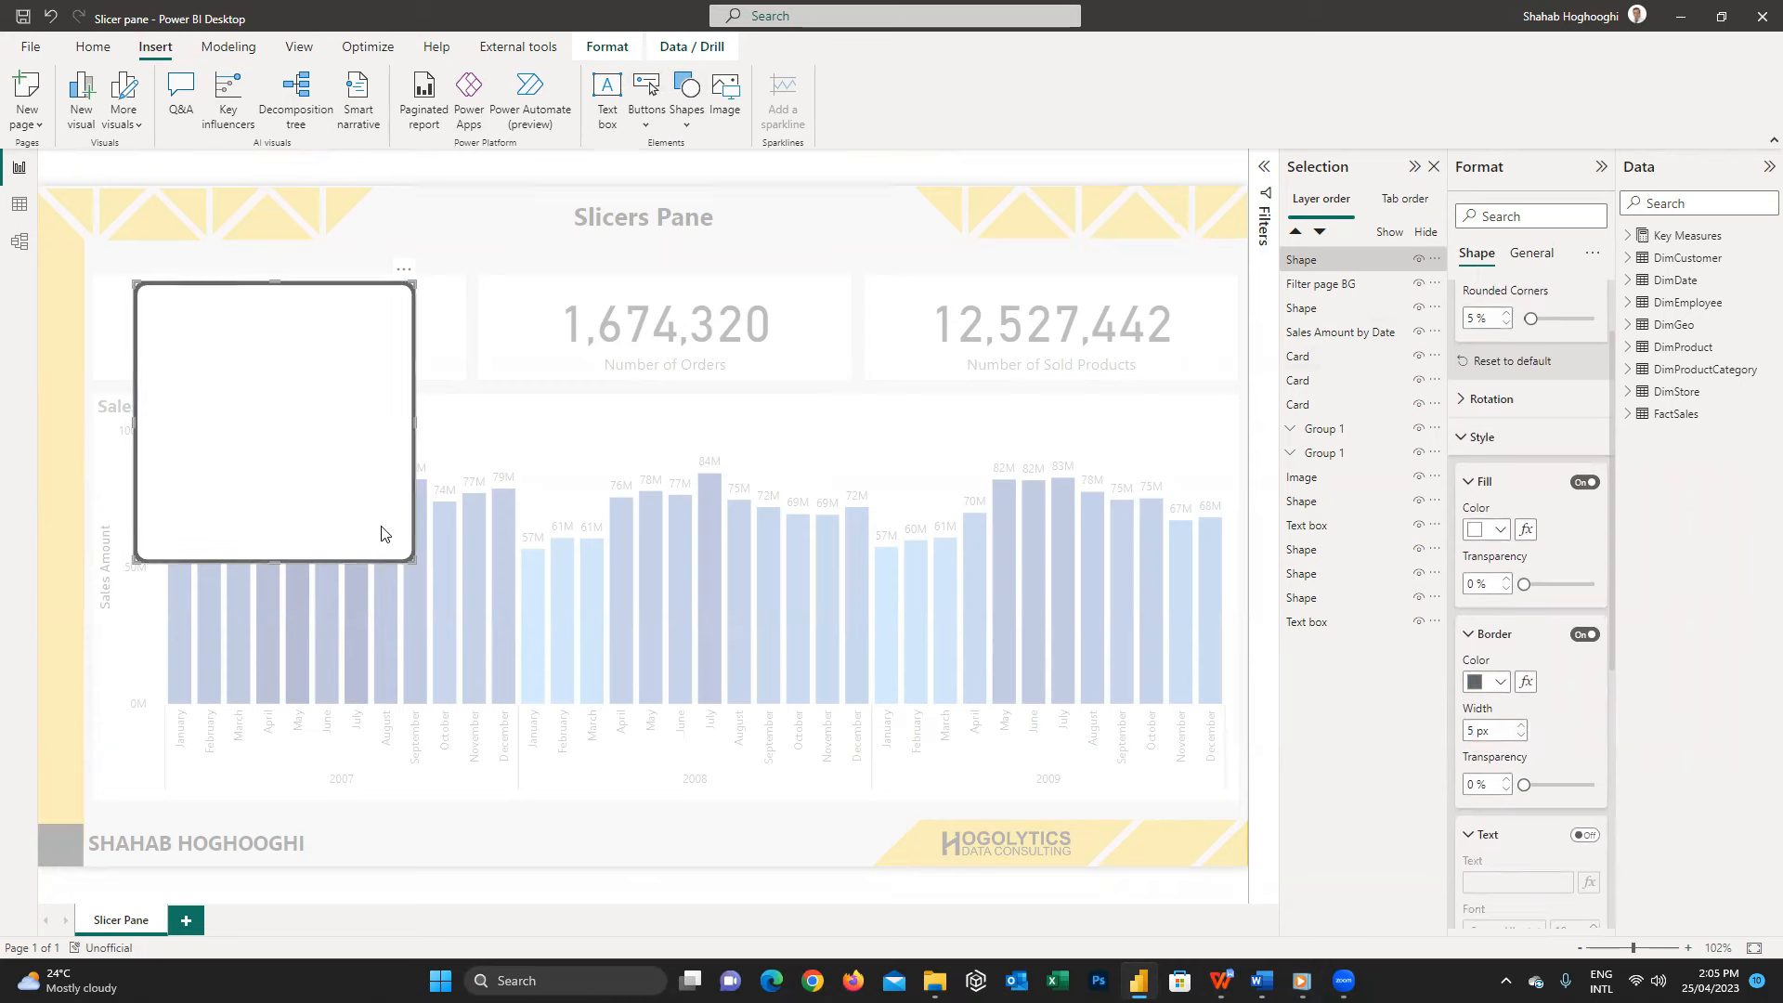
# - Enlarge the rounded rectangle into a wide panel centred over the chart and cards, and rename it "slicers BG"
pyautogui.moveTo(413, 560); pyautogui.dragTo(1109, 819)
pyautogui.moveTo(776, 614); pyautogui.dragTo(821, 606)
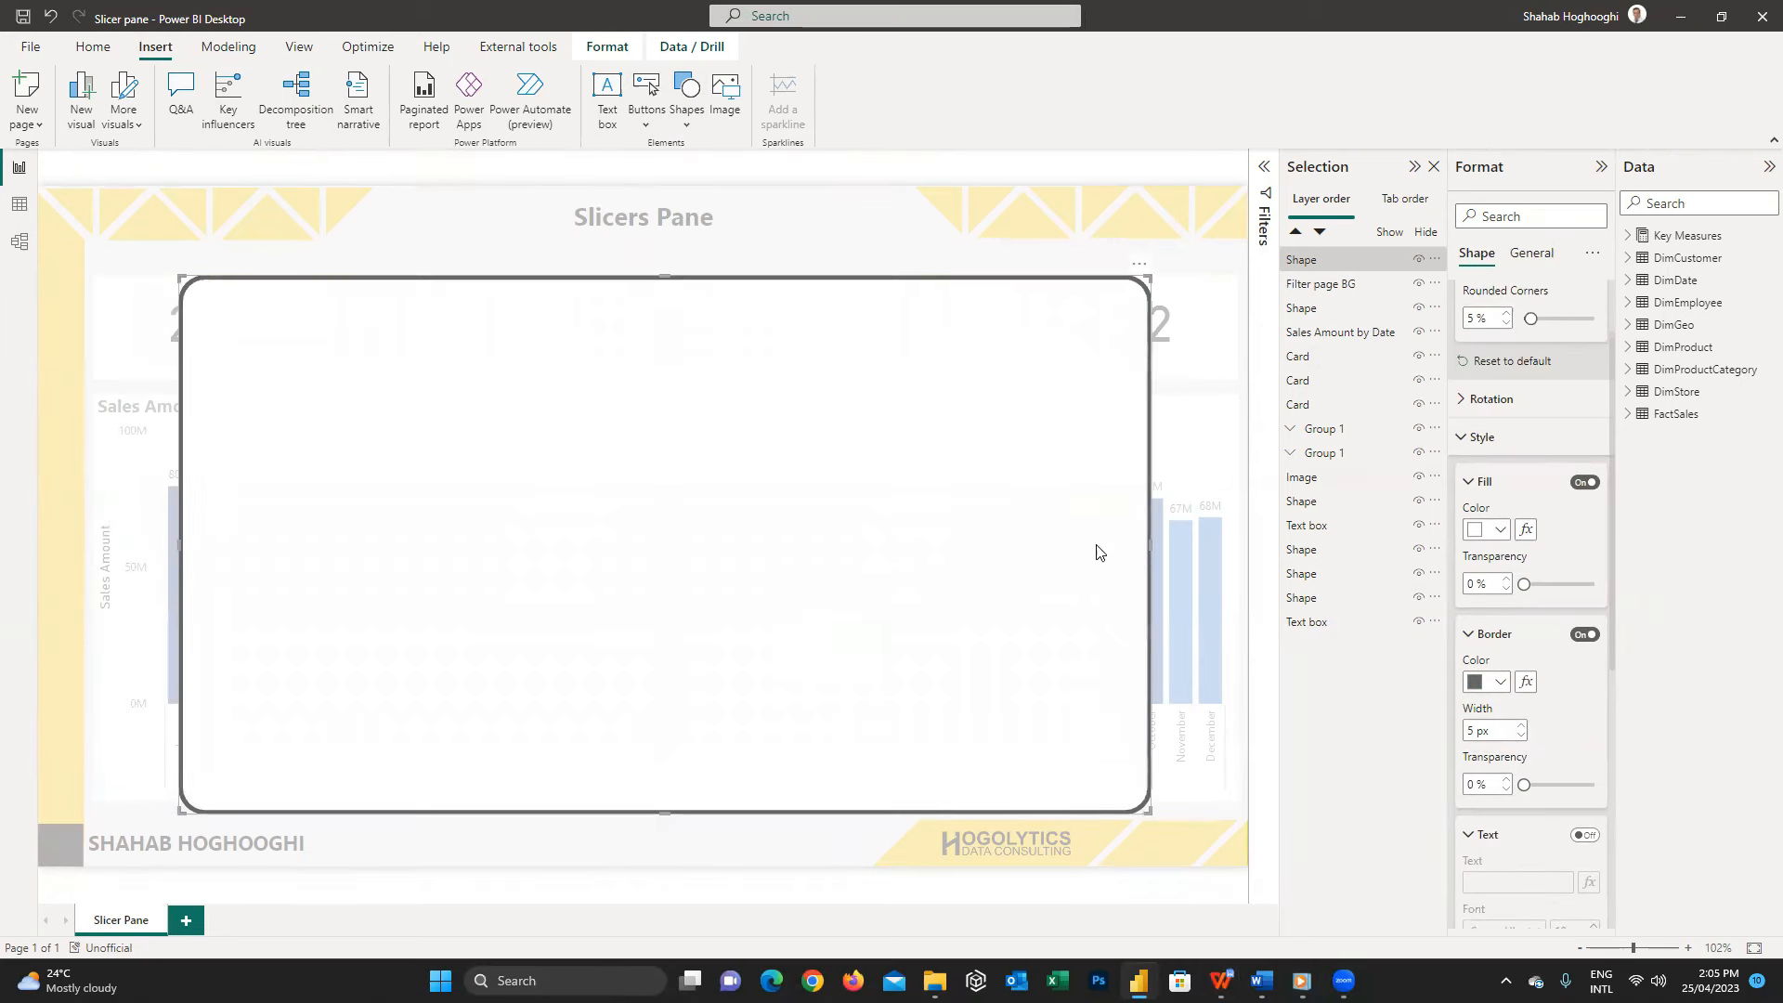
pyautogui.rightClick(1324, 266)
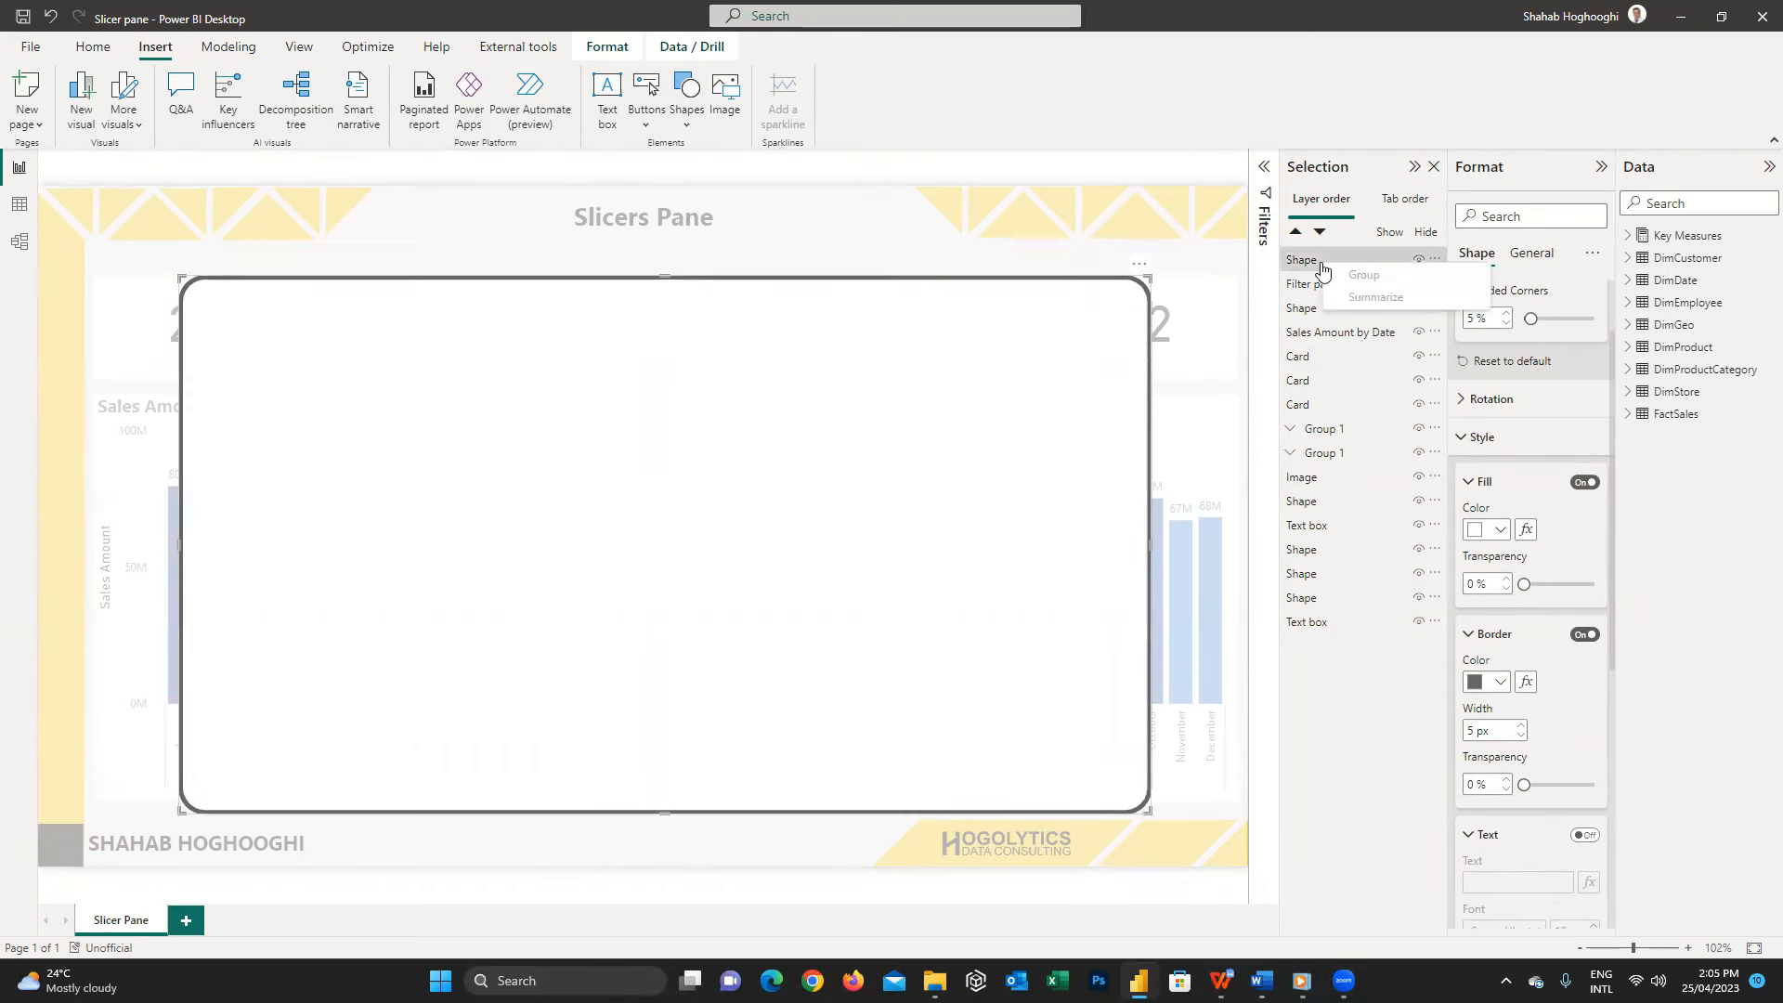
pyautogui.doubleClick(1322, 262)
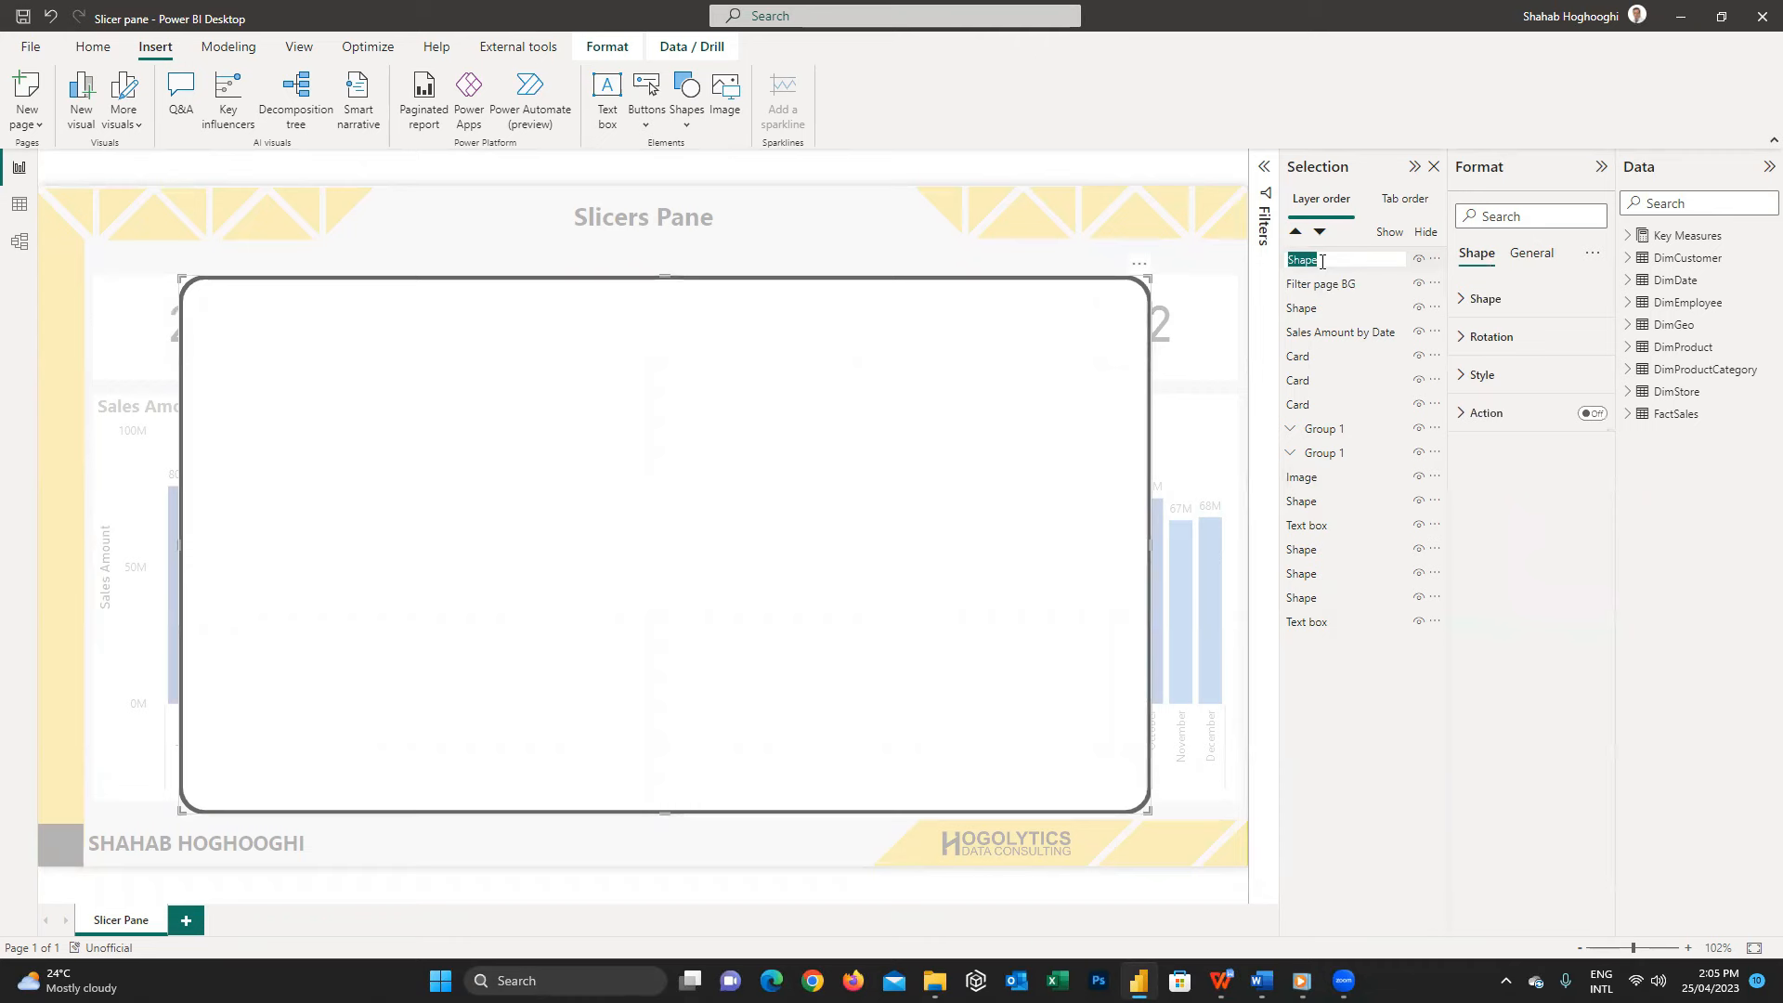
pyautogui.write('slicers BG')
pyautogui.press('Return')
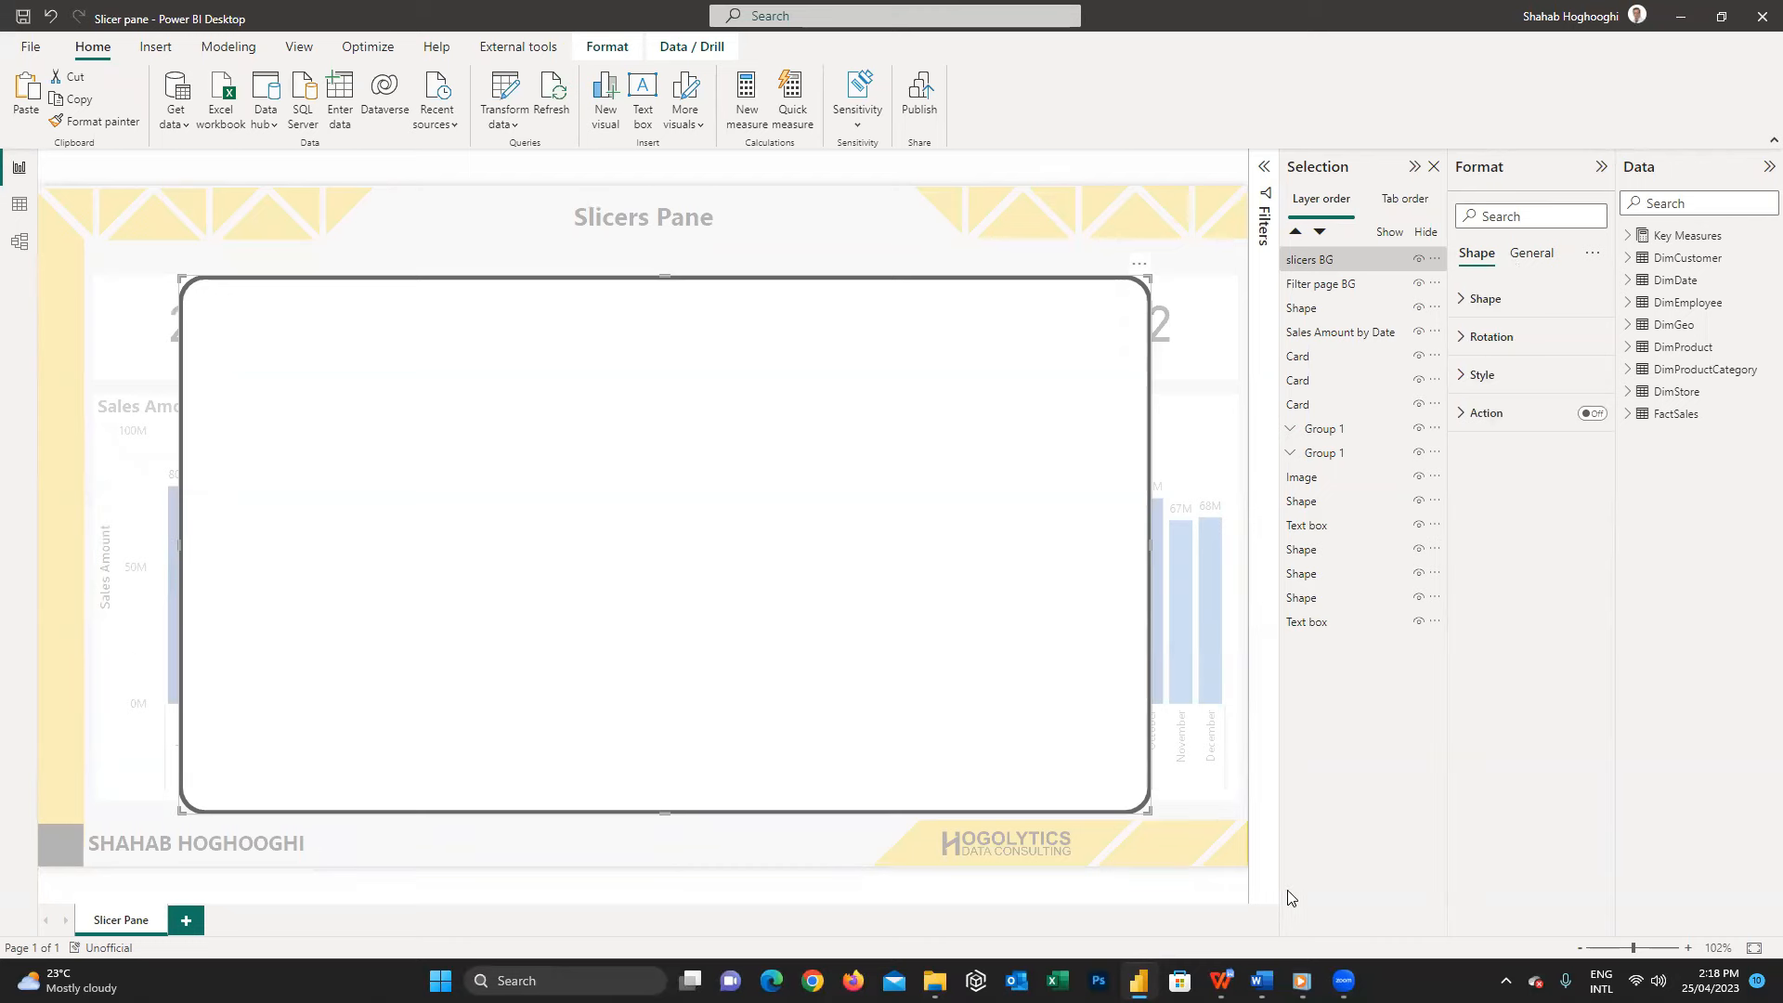
# - Add a slicer on the left half of the white panel, enlarge it, and assign it the product category name field from DimProductCategory
pyautogui.click(1233, 896)
pyautogui.click(1466, 366)
pyautogui.moveTo(326, 314); pyautogui.dragTo(406, 416)
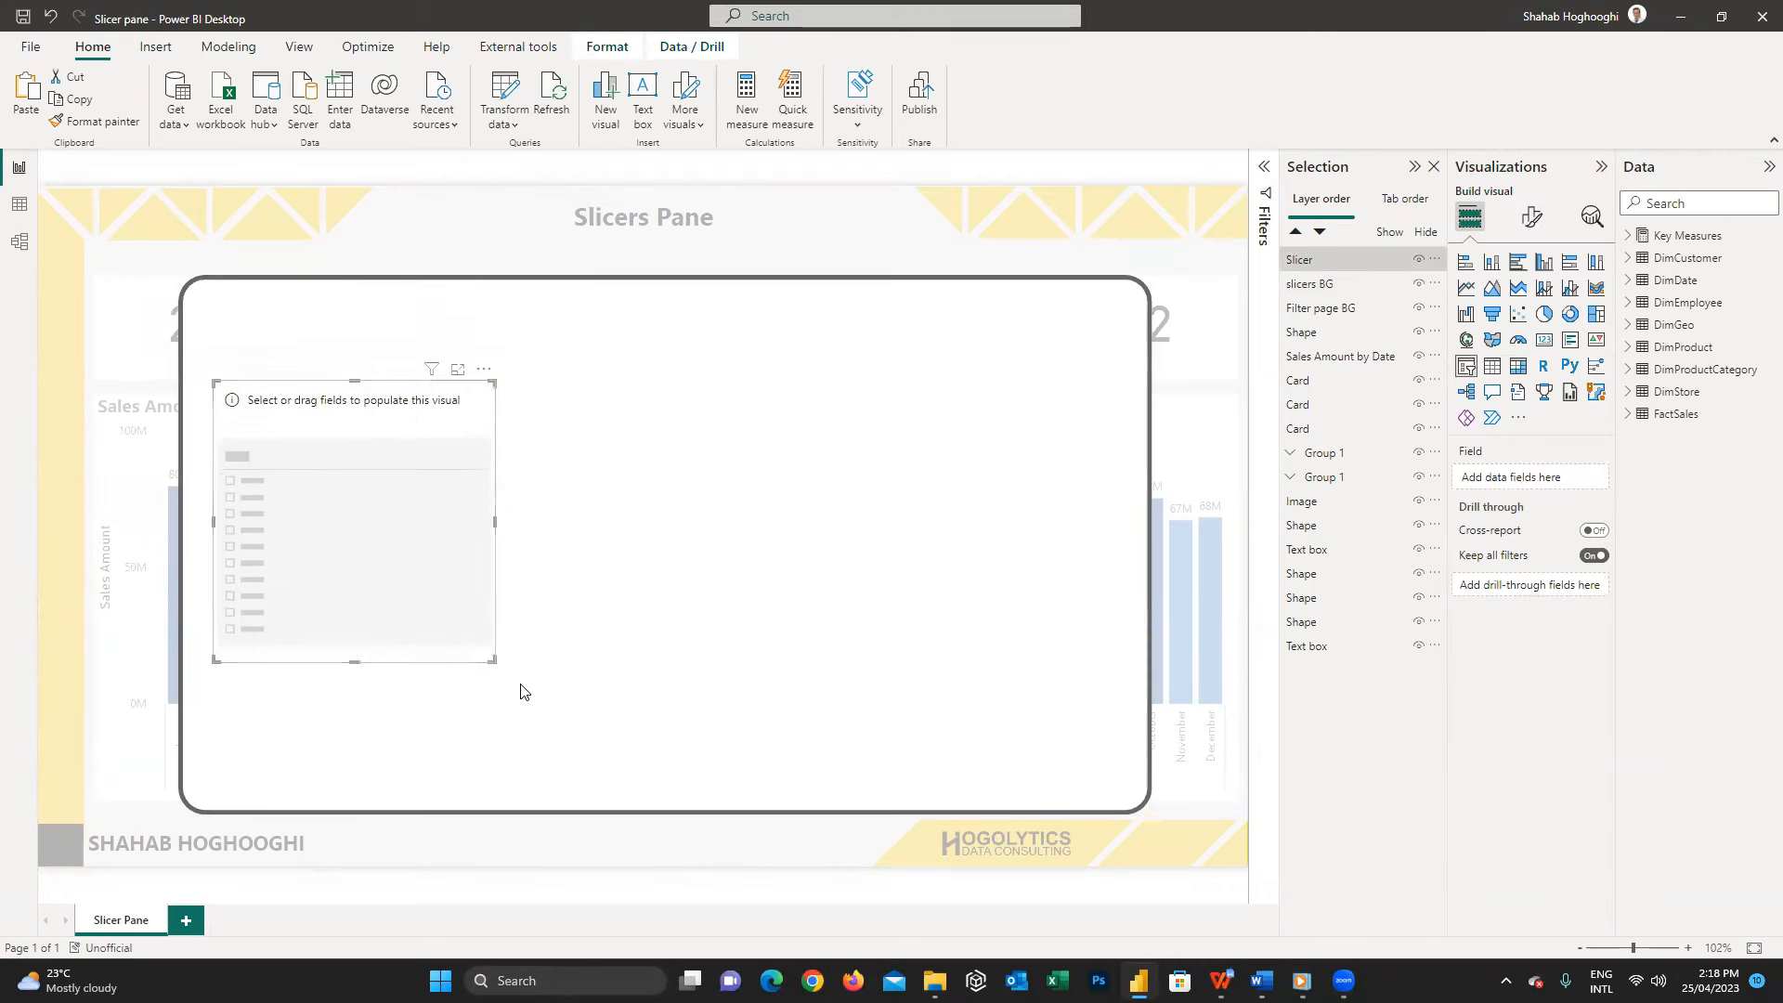
pyautogui.moveTo(496, 660); pyautogui.dragTo(642, 731)
pyautogui.click(1628, 369)
pyautogui.click(1657, 391)
# - Turn off the slicer's header and give it the title "Product Category"
pyautogui.click(1532, 216)
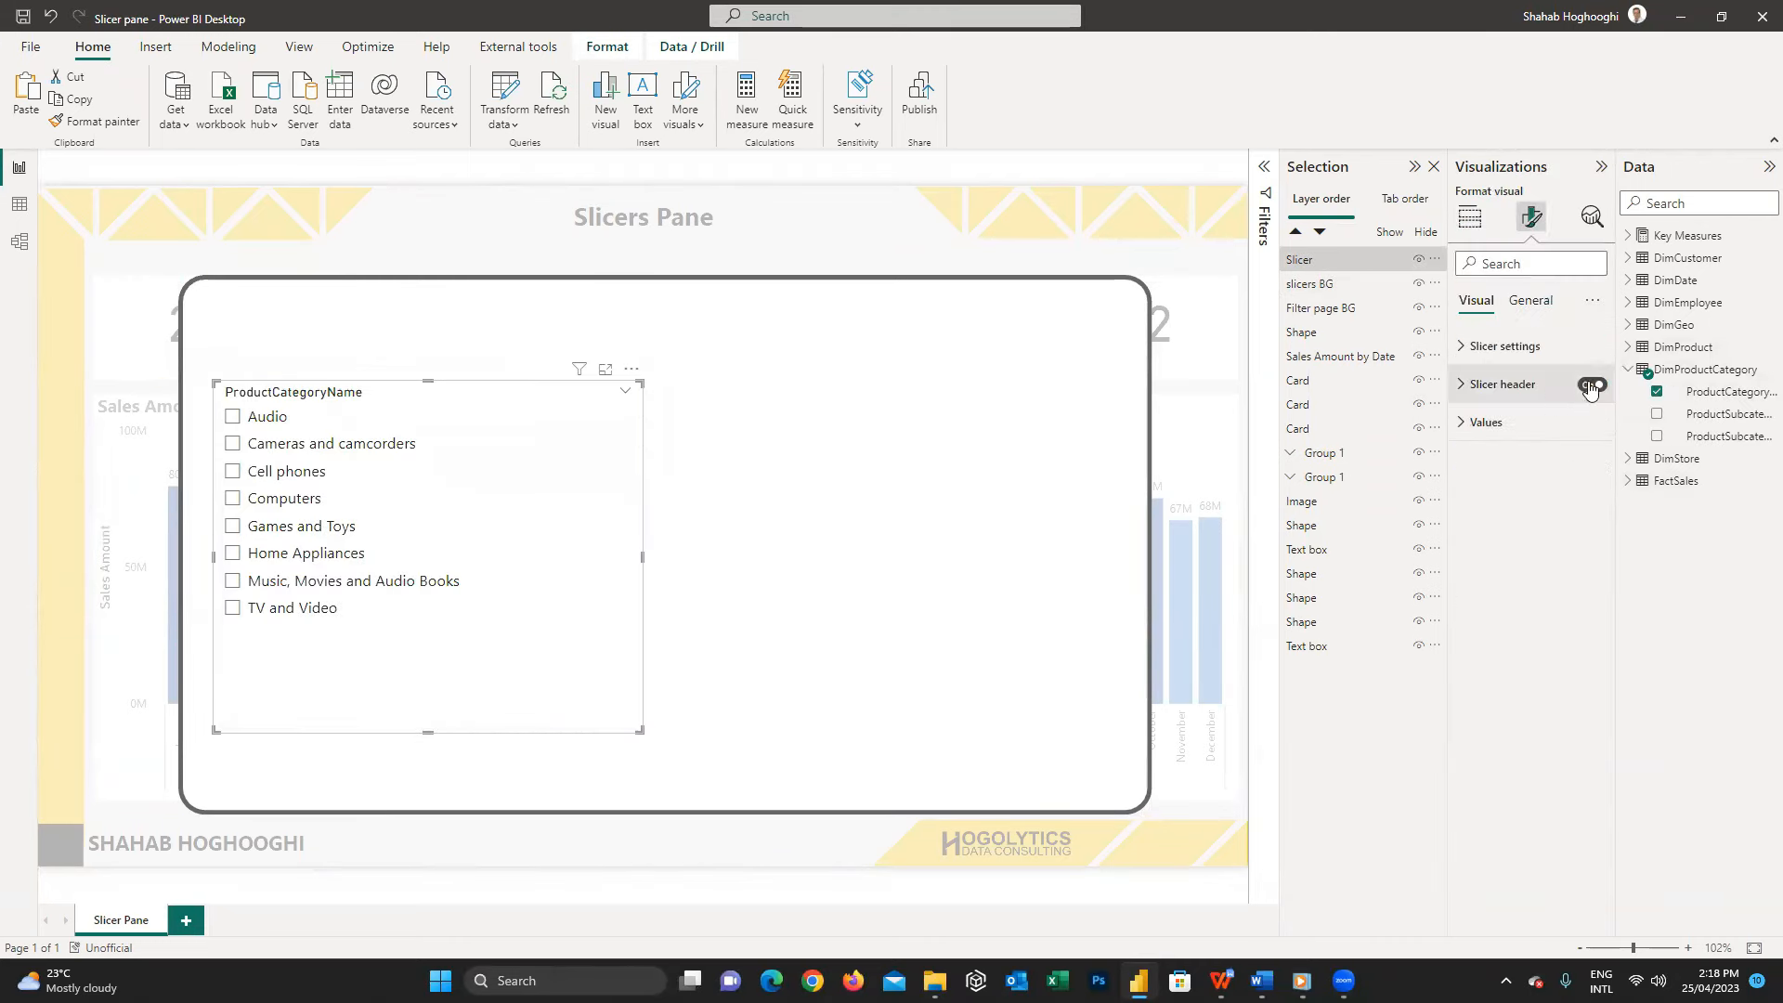
pyautogui.click(1583, 385)
pyautogui.click(1513, 478)
pyautogui.write('Product Categ')
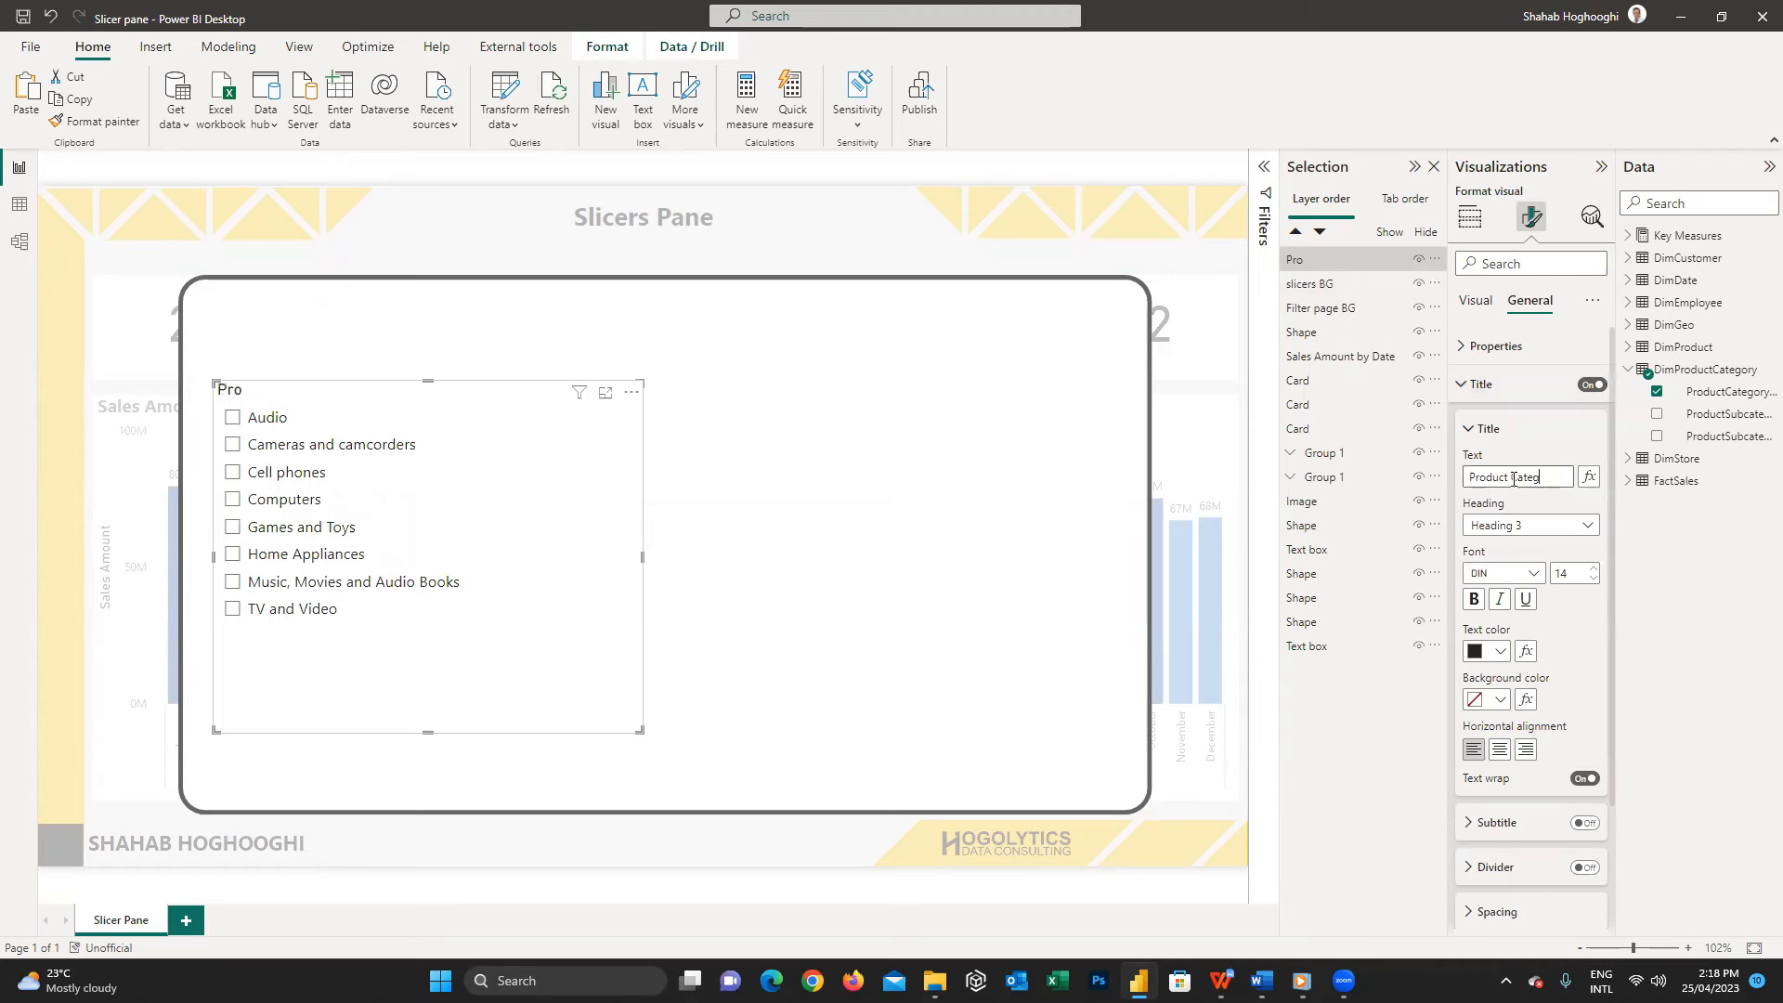
pyautogui.write('ory')
# - Format the Product Category title as Segoe UI size 16 in dark grey, centred horizontally
pyautogui.click(1592, 568)
pyautogui.click(1593, 568)
pyautogui.click(1533, 573)
pyautogui.click(1527, 838)
pyautogui.click(1497, 651)
pyautogui.click(1488, 453)
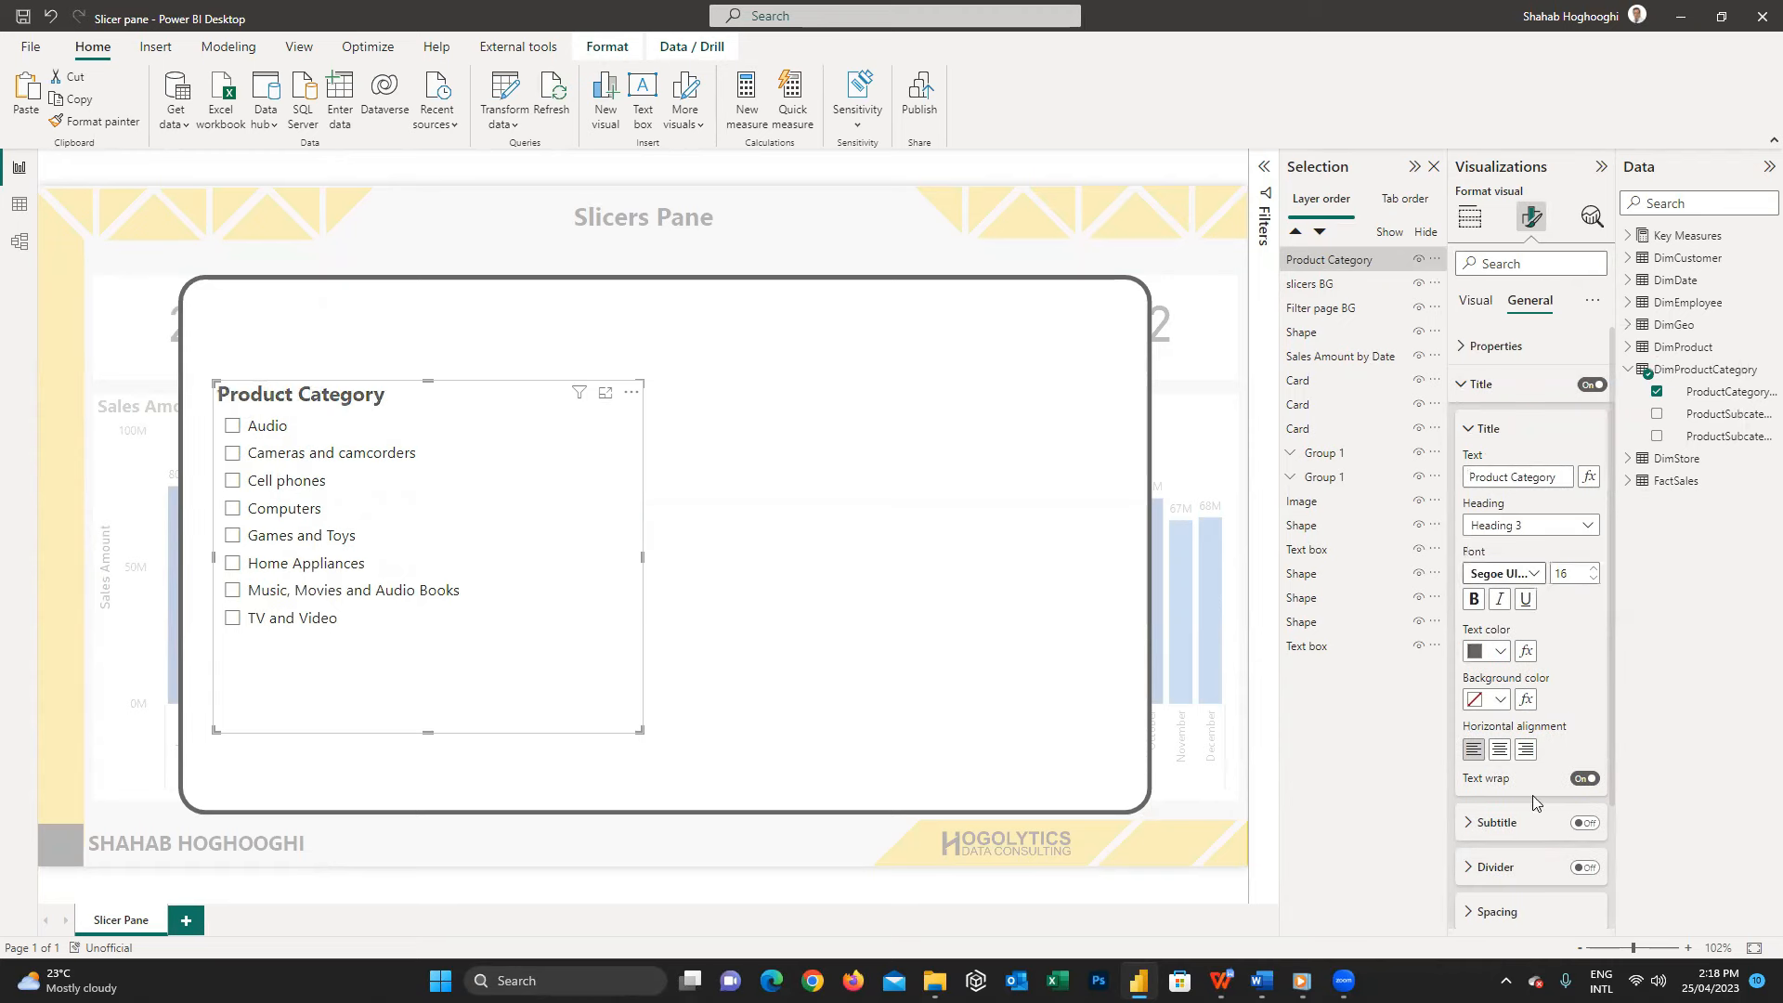
pyautogui.click(1499, 750)
# - Change the Product Category slicer's style to Tile
pyautogui.click(1477, 301)
pyautogui.click(1506, 347)
pyautogui.click(1531, 439)
pyautogui.click(1507, 485)
# - Turn on a grey visual border with slightly rounded corners around the Product Category slicer
pyautogui.click(1529, 300)
pyautogui.click(1470, 429)
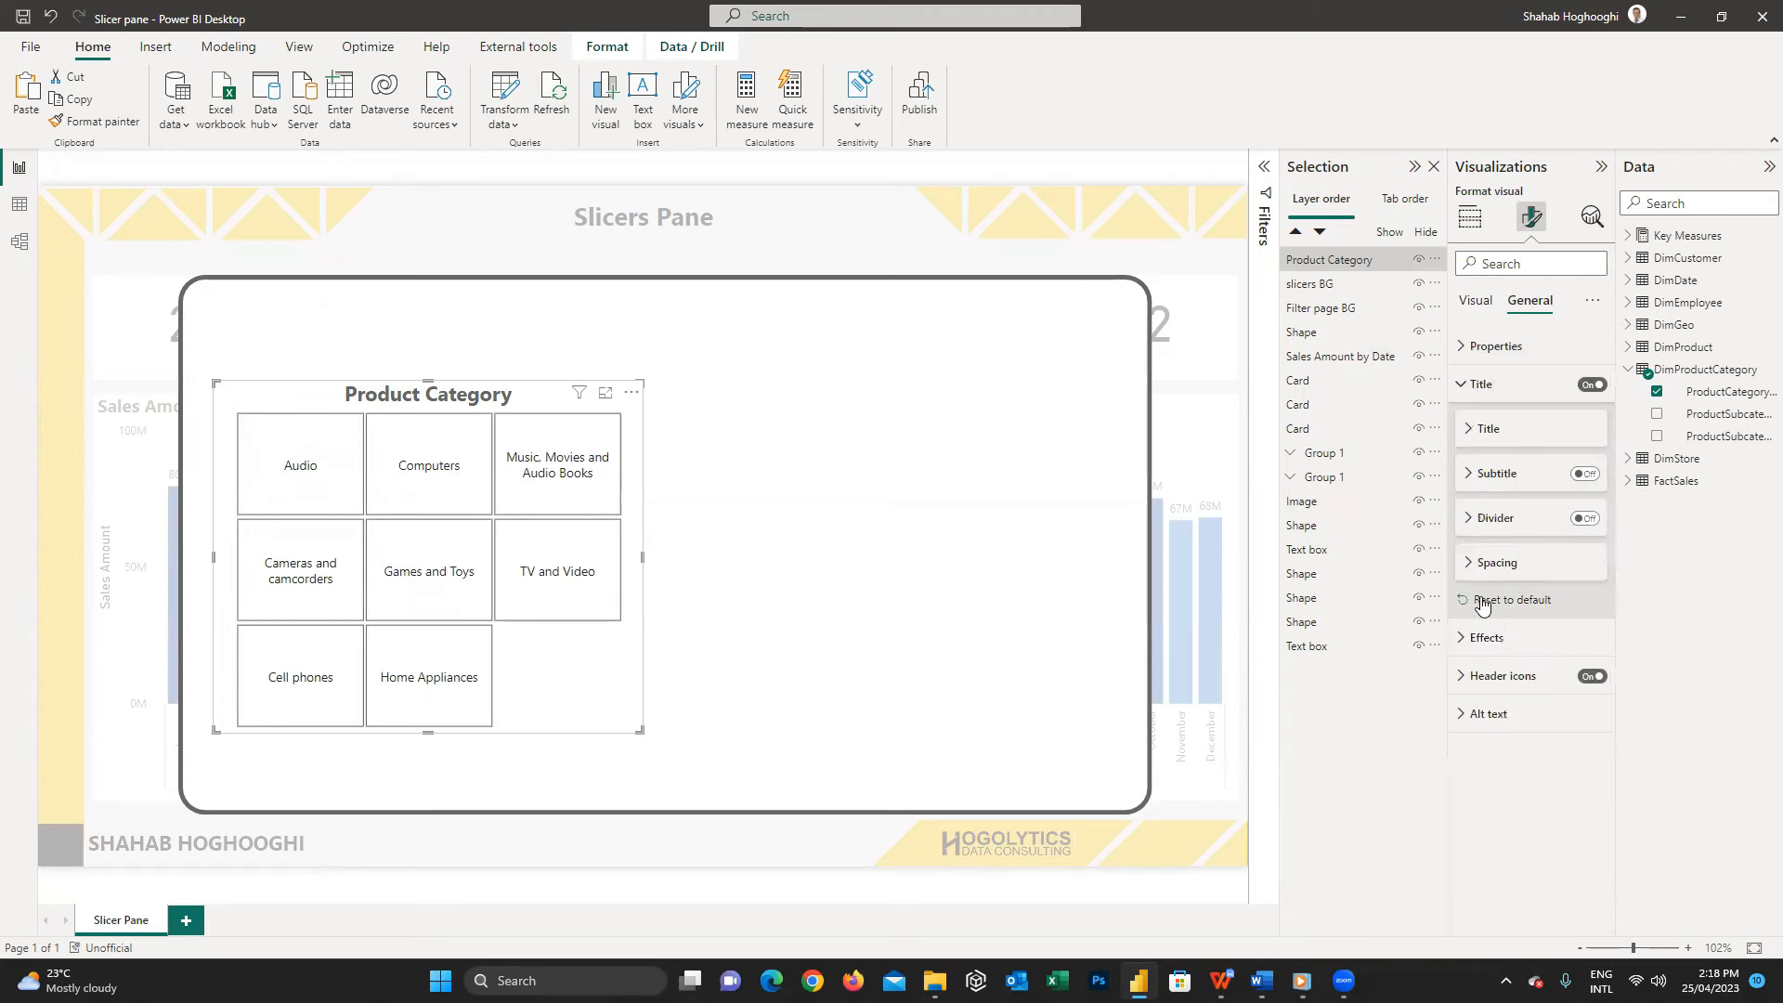
pyautogui.click(1486, 638)
pyautogui.scroll(-1, 1523, 687)
pyautogui.click(1583, 753)
pyautogui.click(1490, 799)
pyautogui.click(1488, 721)
pyautogui.click(1503, 850)
pyautogui.click(1486, 554)
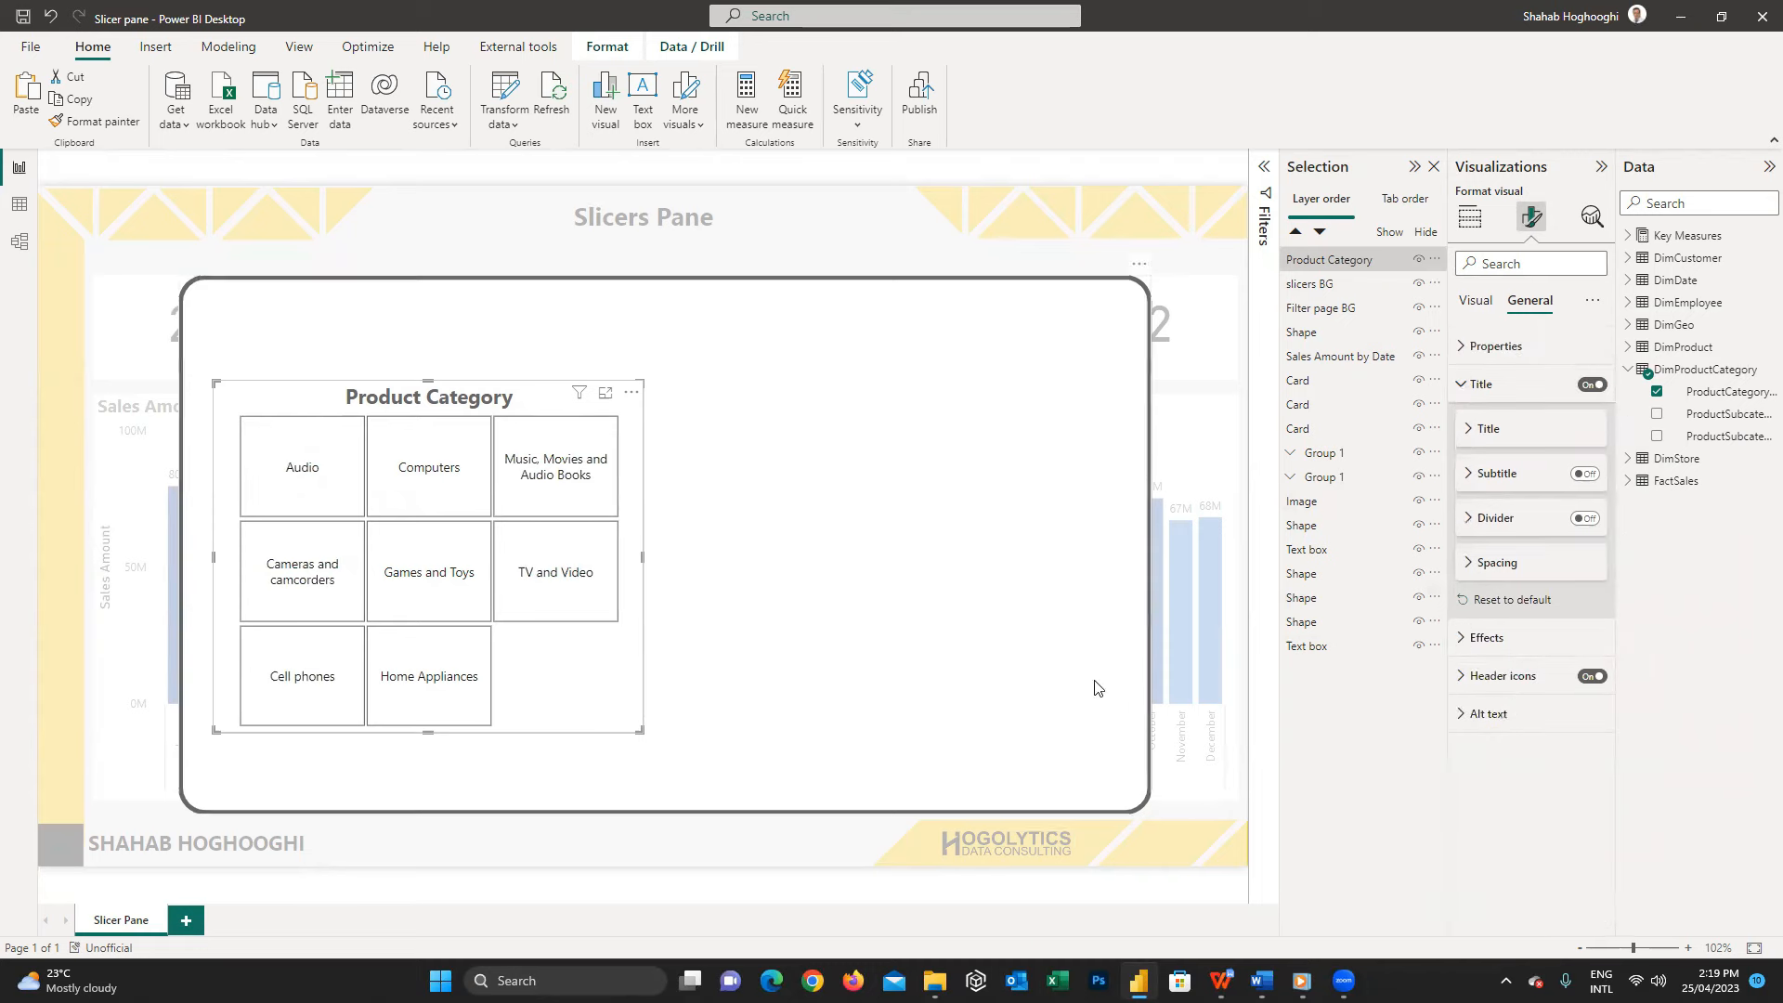
# - Add a second, wide and short slicer beside the Product Category slicer and assign it the Country field from DimGeo
pyautogui.click(1469, 218)
pyautogui.click(1068, 885)
pyautogui.click(1467, 367)
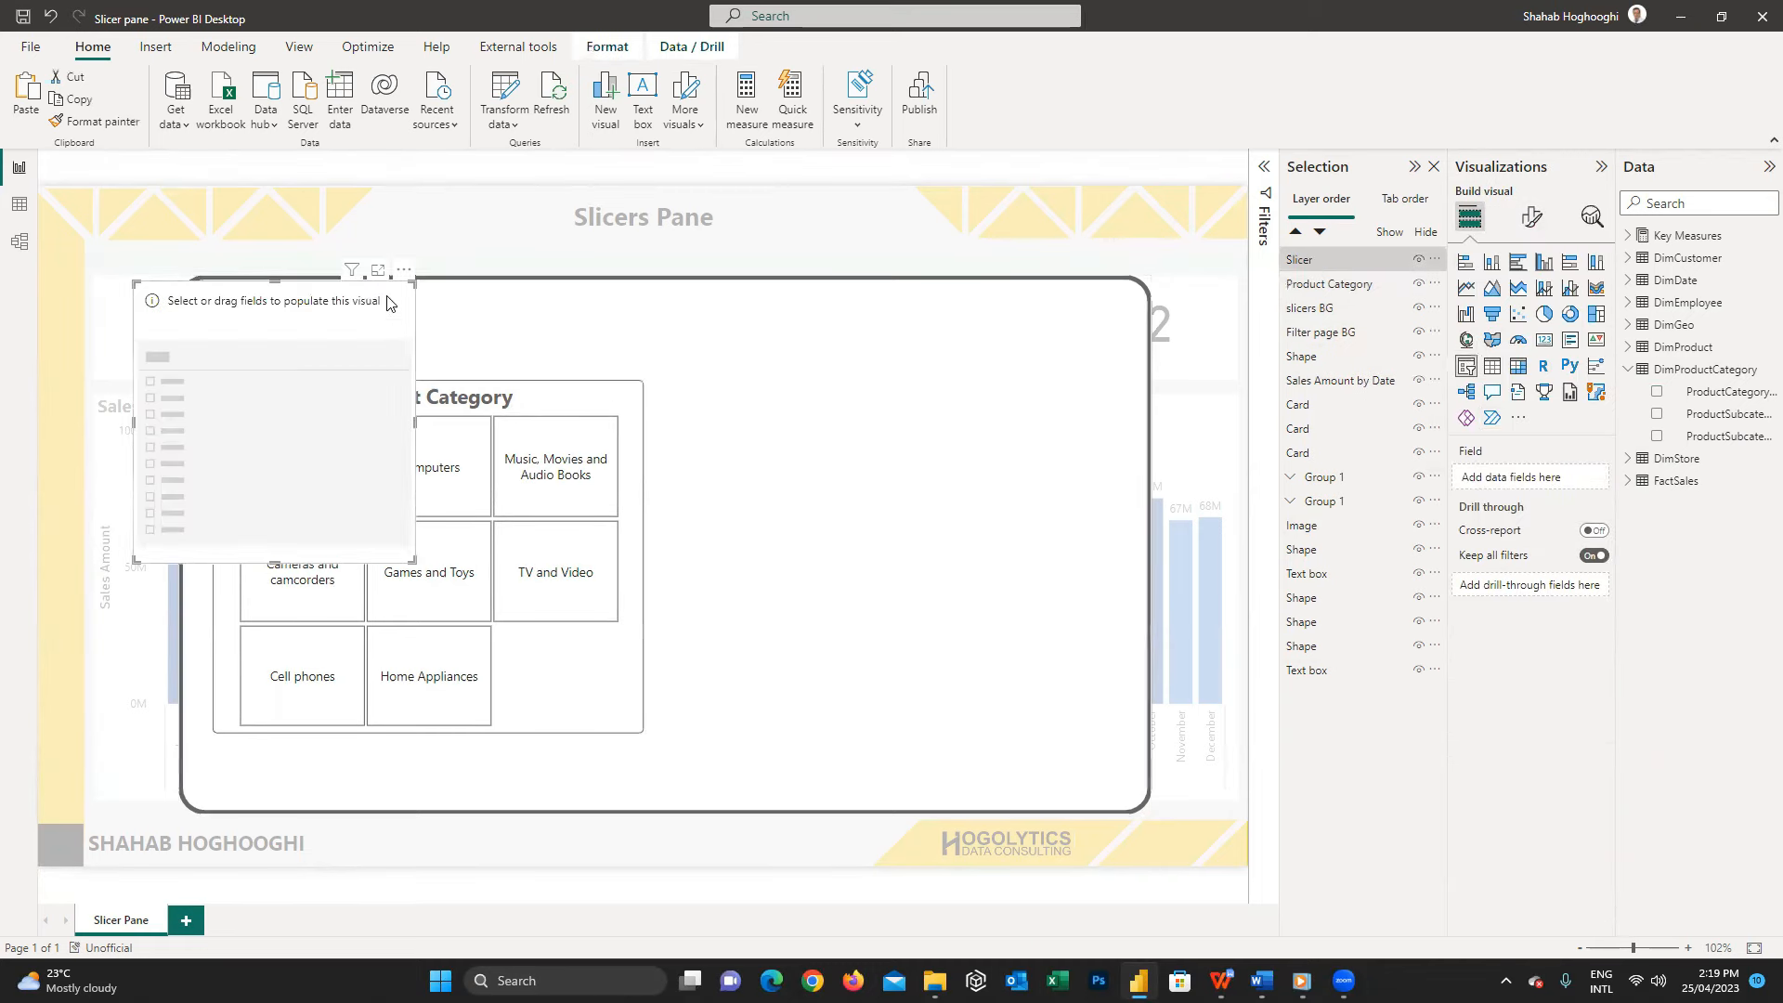
pyautogui.moveTo(388, 304); pyautogui.dragTo(904, 400)
pyautogui.moveTo(947, 662); pyautogui.dragTo(1121, 492)
pyautogui.click(1628, 369)
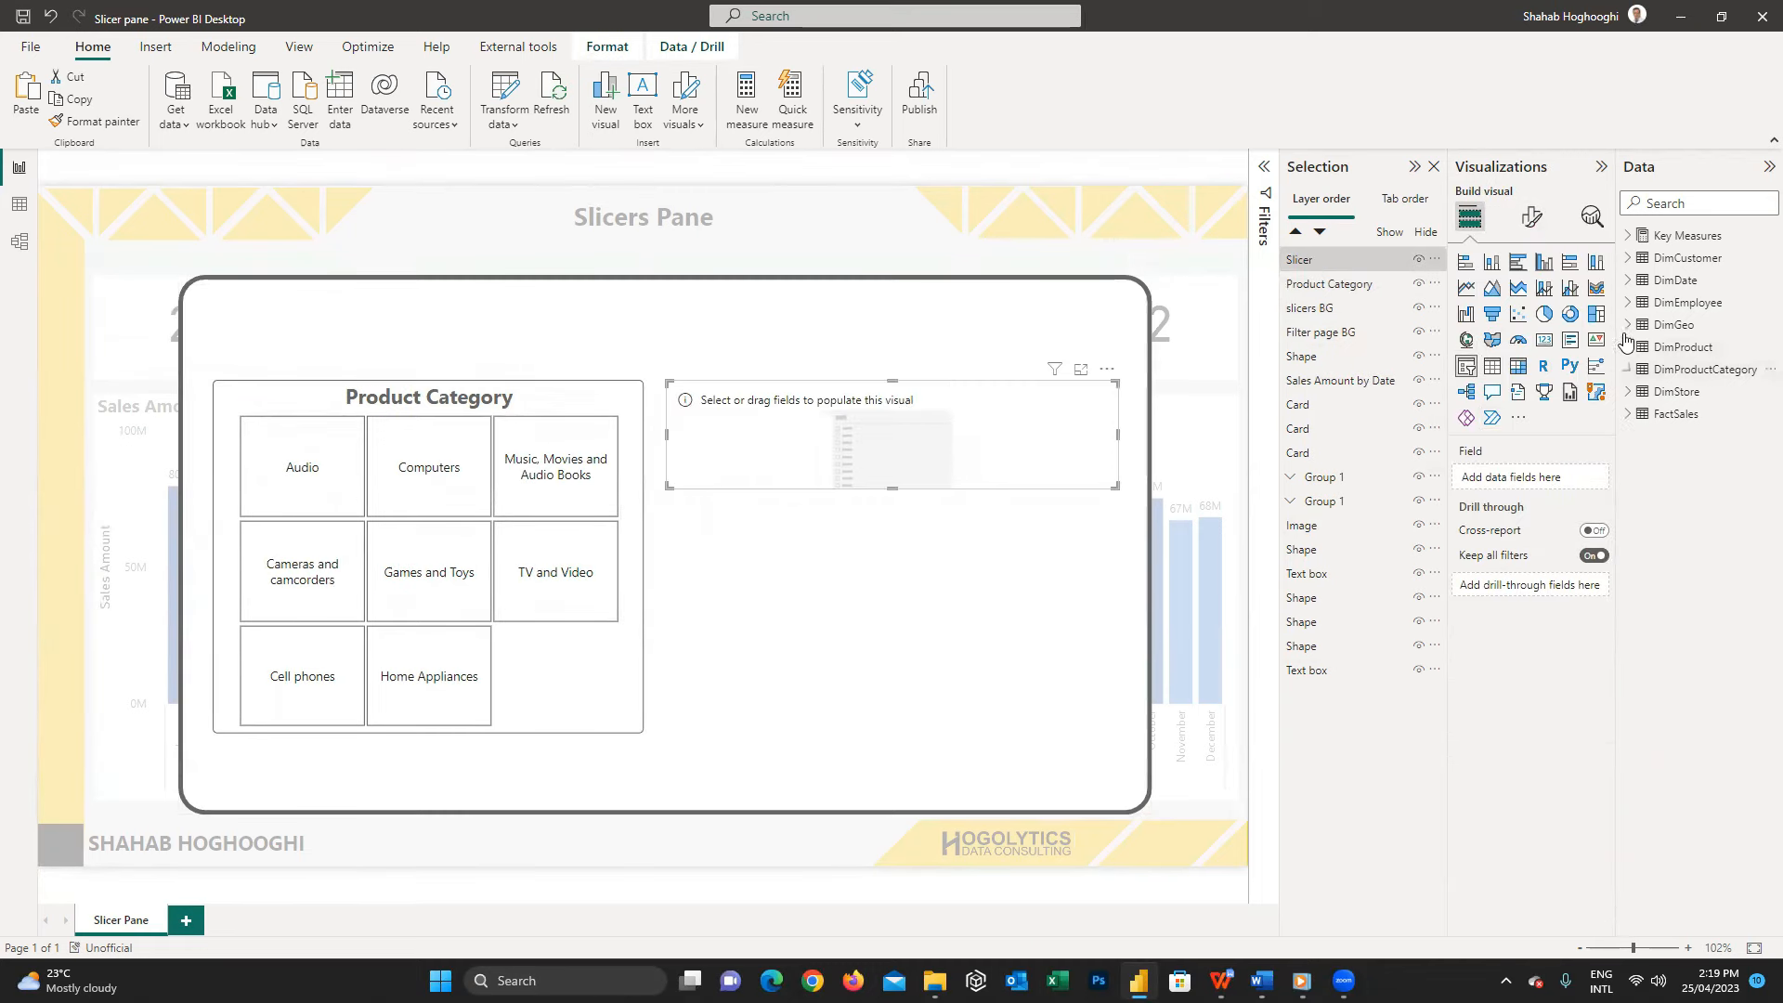
pyautogui.click(1628, 324)
pyautogui.click(1657, 391)
# - Change the country slicer's style to Dropdown
pyautogui.click(1531, 216)
pyautogui.click(1505, 346)
pyautogui.click(1529, 438)
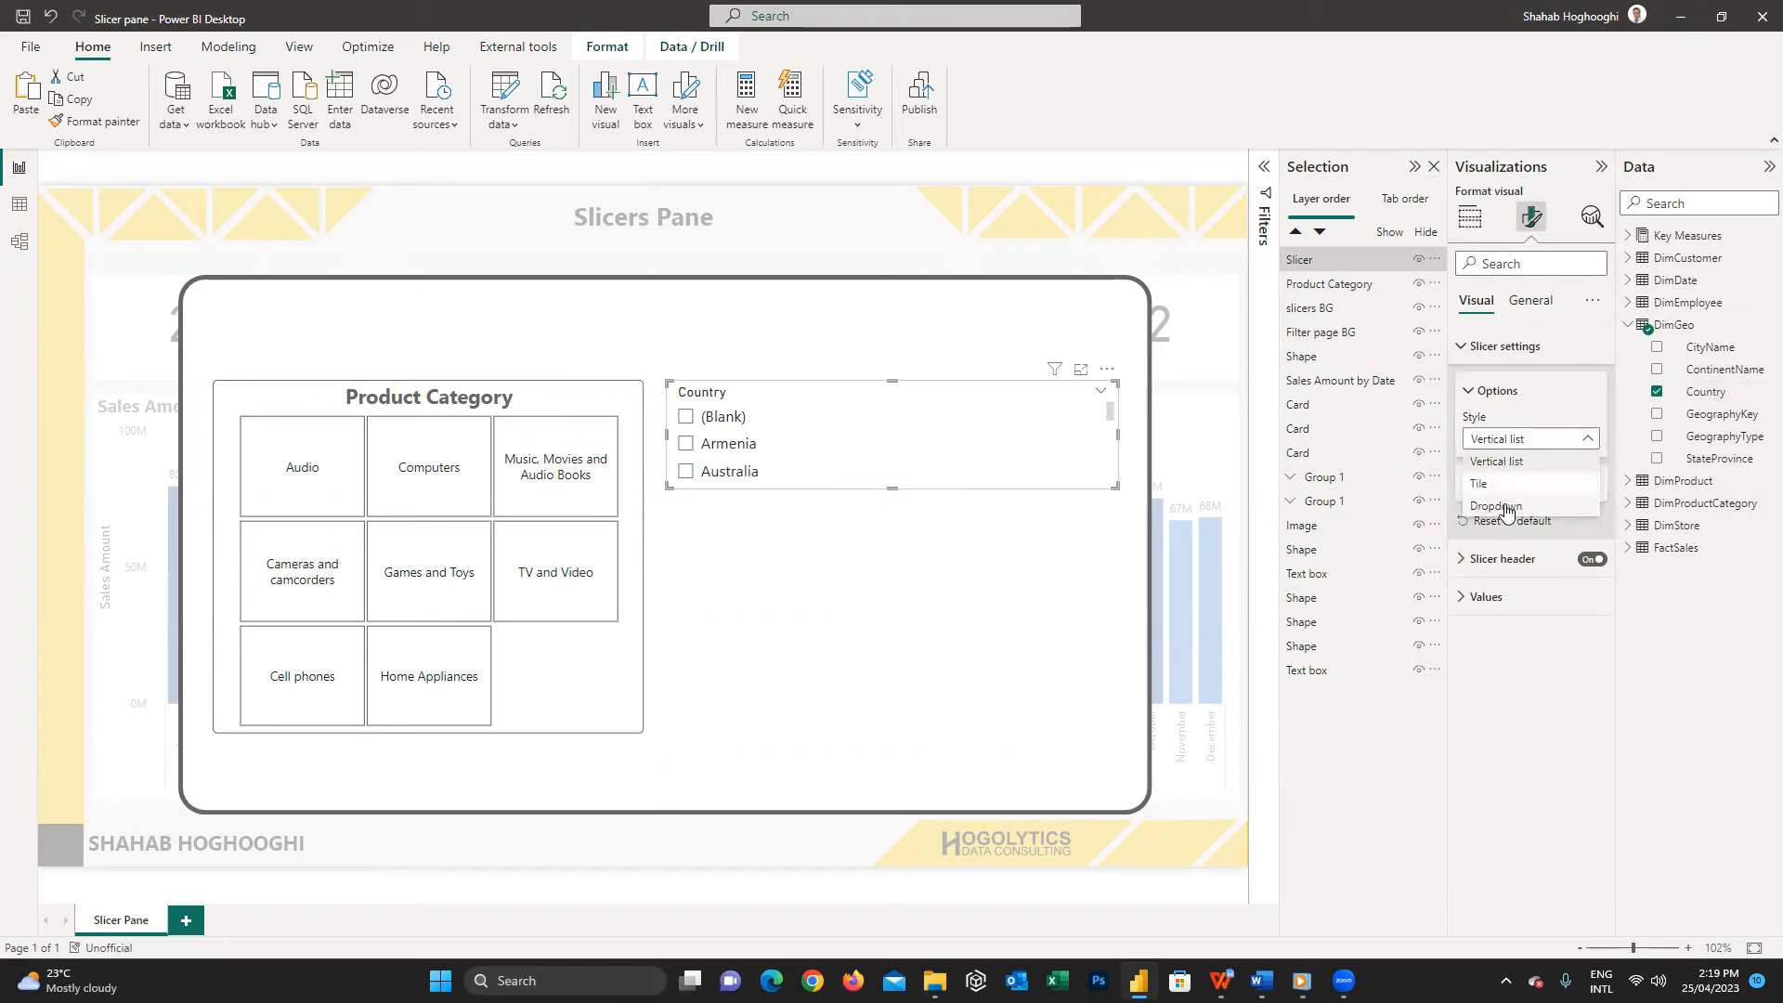
pyautogui.click(1507, 507)
# - Replace the dropdown slicer's header with a visual title reading "Country"
pyautogui.click(1529, 300)
pyautogui.click(1482, 383)
pyautogui.click(1496, 478)
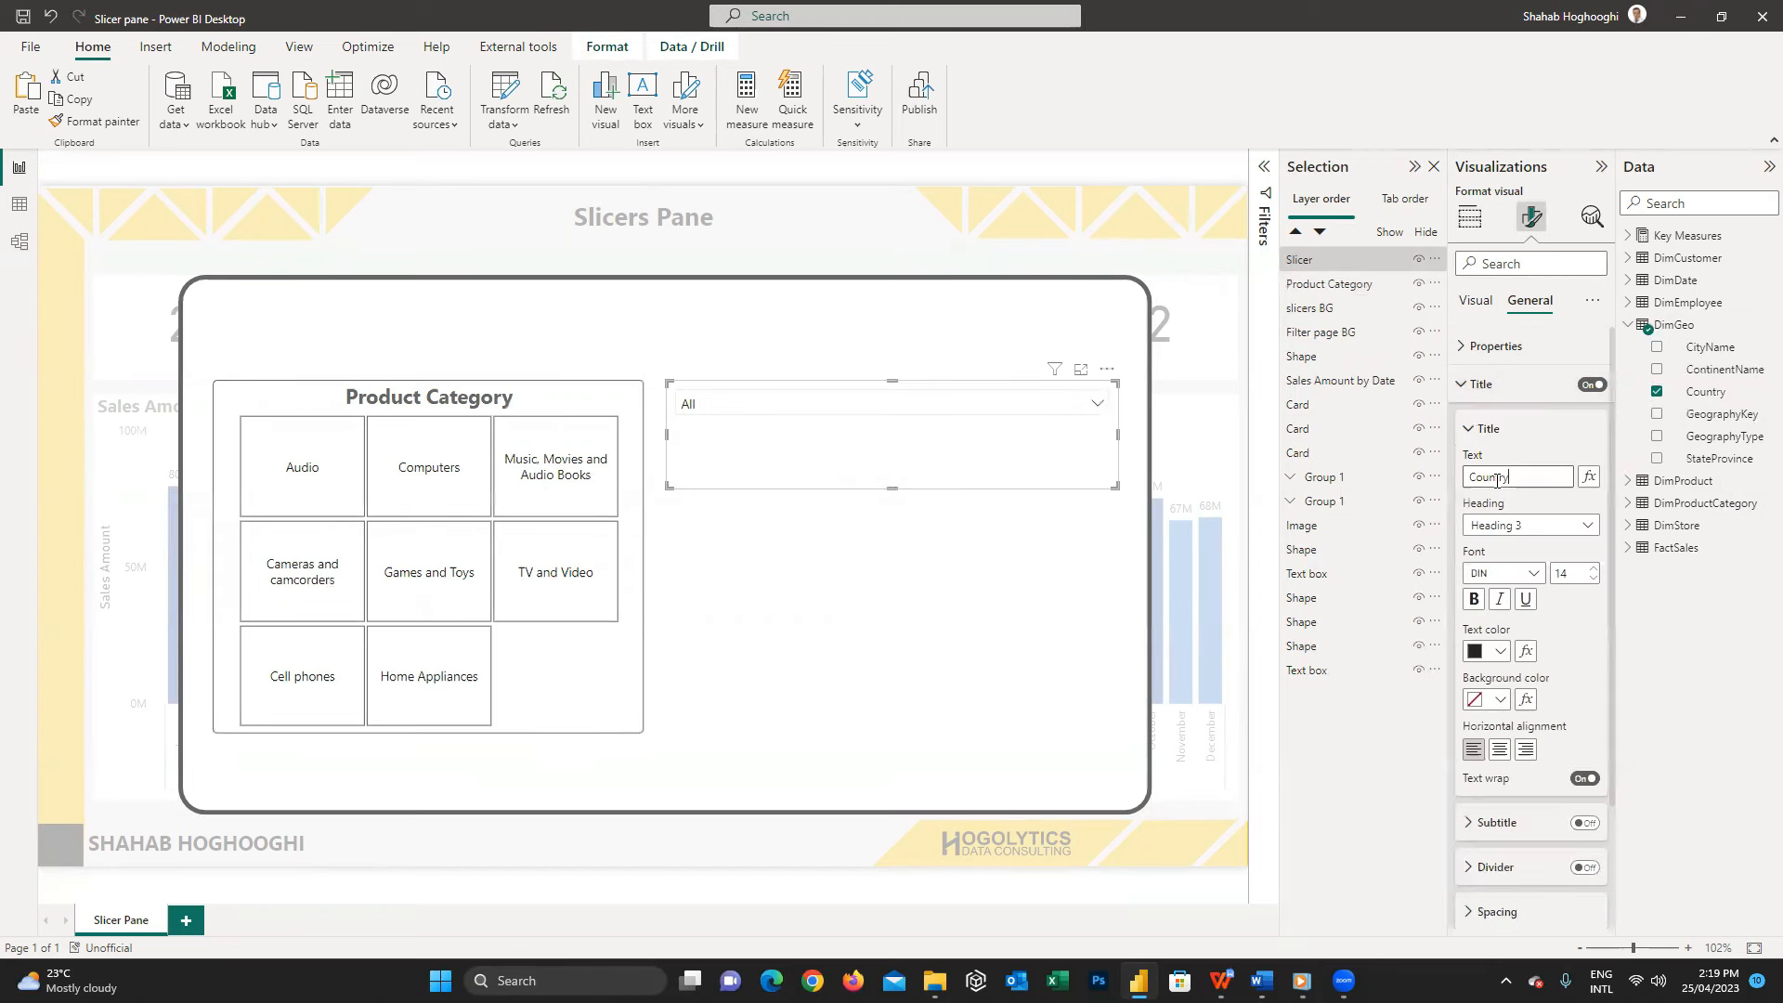
# - Format the Country title as Segoe UI size 16 in dark grey, centred horizontally
pyautogui.click(1594, 568)
pyautogui.click(1594, 568)
pyautogui.click(1505, 573)
pyautogui.scroll(-3, 1523, 789)
pyautogui.click(1516, 747)
pyautogui.click(1487, 651)
pyautogui.click(1491, 574)
pyautogui.click(1499, 749)
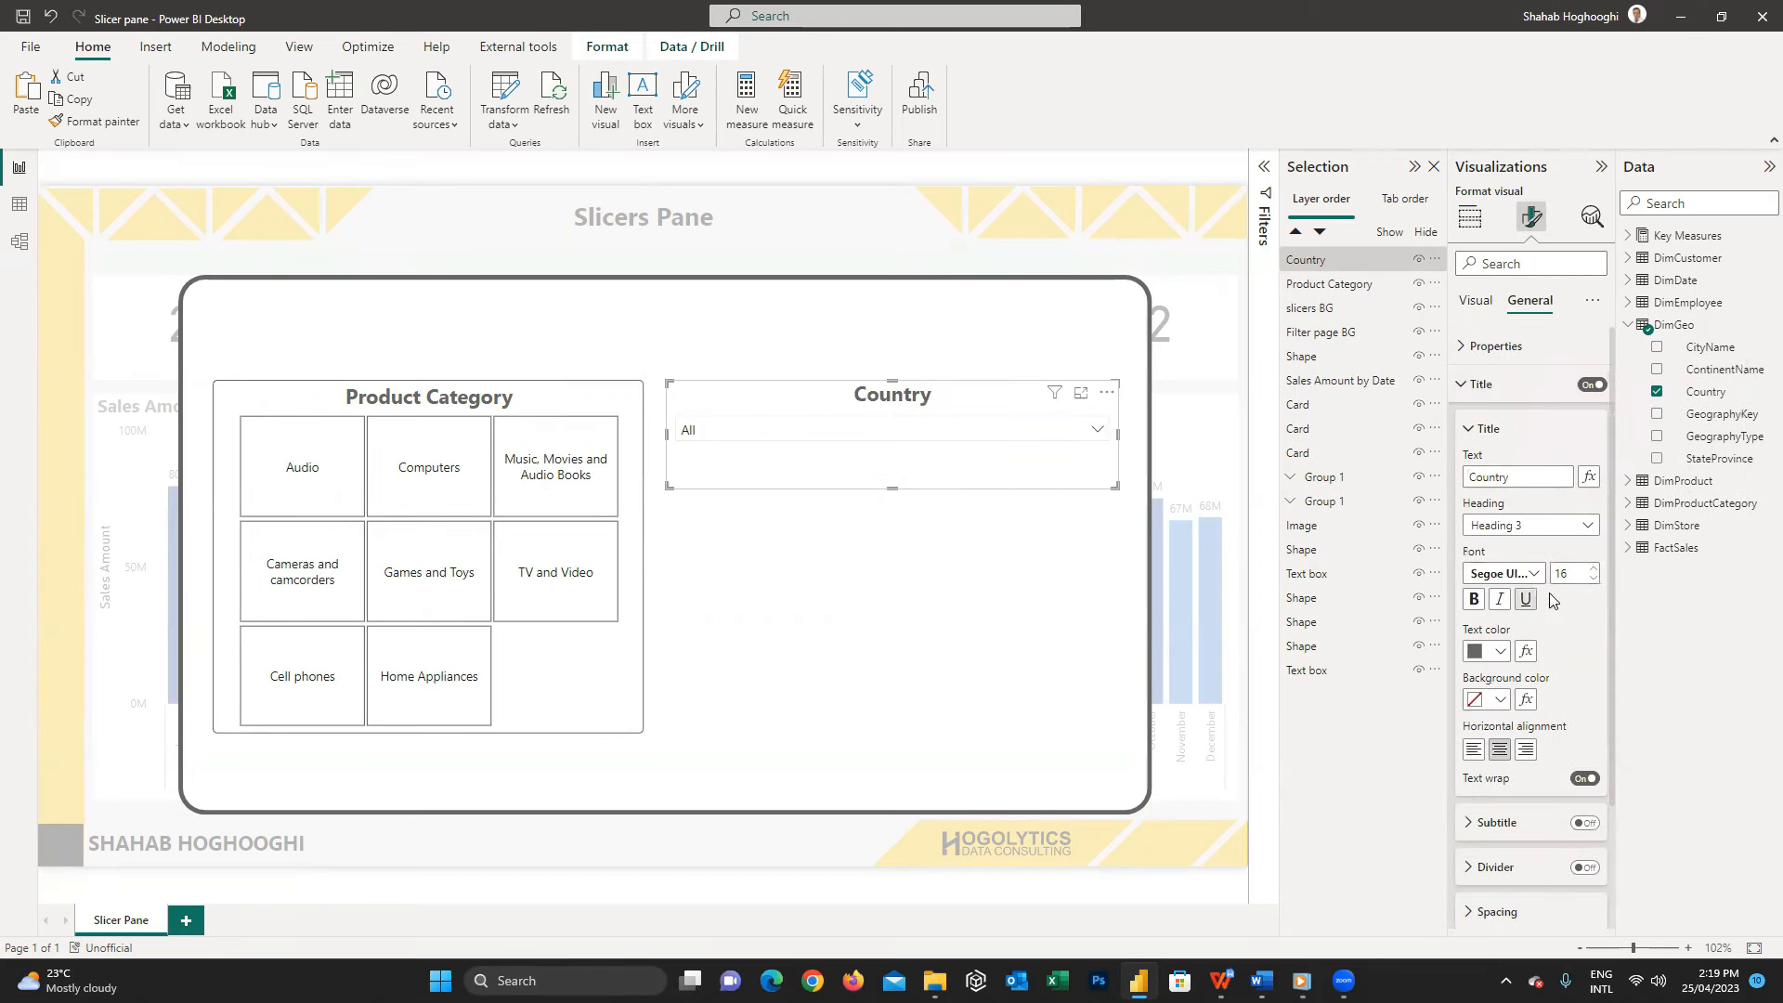
# - Add a dark grey visual border with 5 px rounded corners to the Country slicer
pyautogui.click(1483, 385)
pyautogui.click(1487, 423)
pyautogui.click(1584, 620)
pyautogui.click(1500, 668)
pyautogui.click(1490, 586)
pyautogui.click(1505, 717)
pyautogui.click(1505, 717)
pyautogui.click(1505, 717)
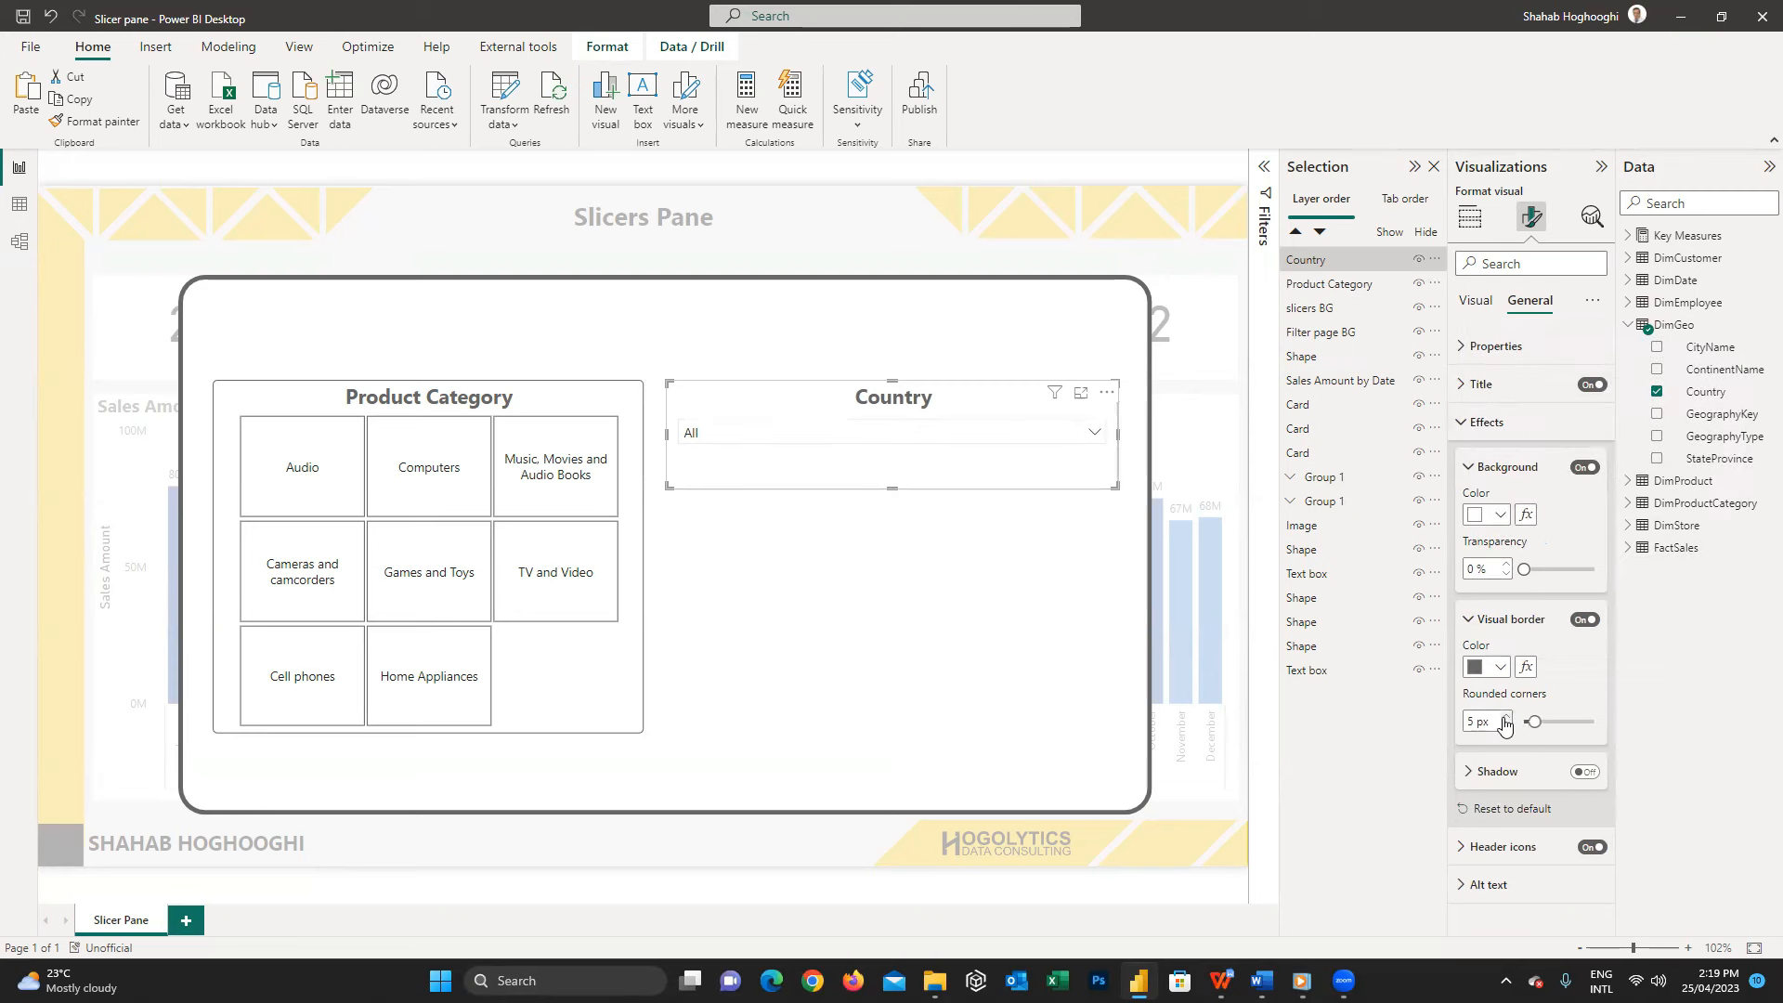
# - Duplicate the Country slicer and place the copy directly below the original, aligned with its edges
pyautogui.click(896, 397)
pyautogui.hotkey('ctrl', 'c')
pyautogui.hotkey('ctrl', 'v')
pyautogui.moveTo(895, 399); pyautogui.dragTo(897, 525)
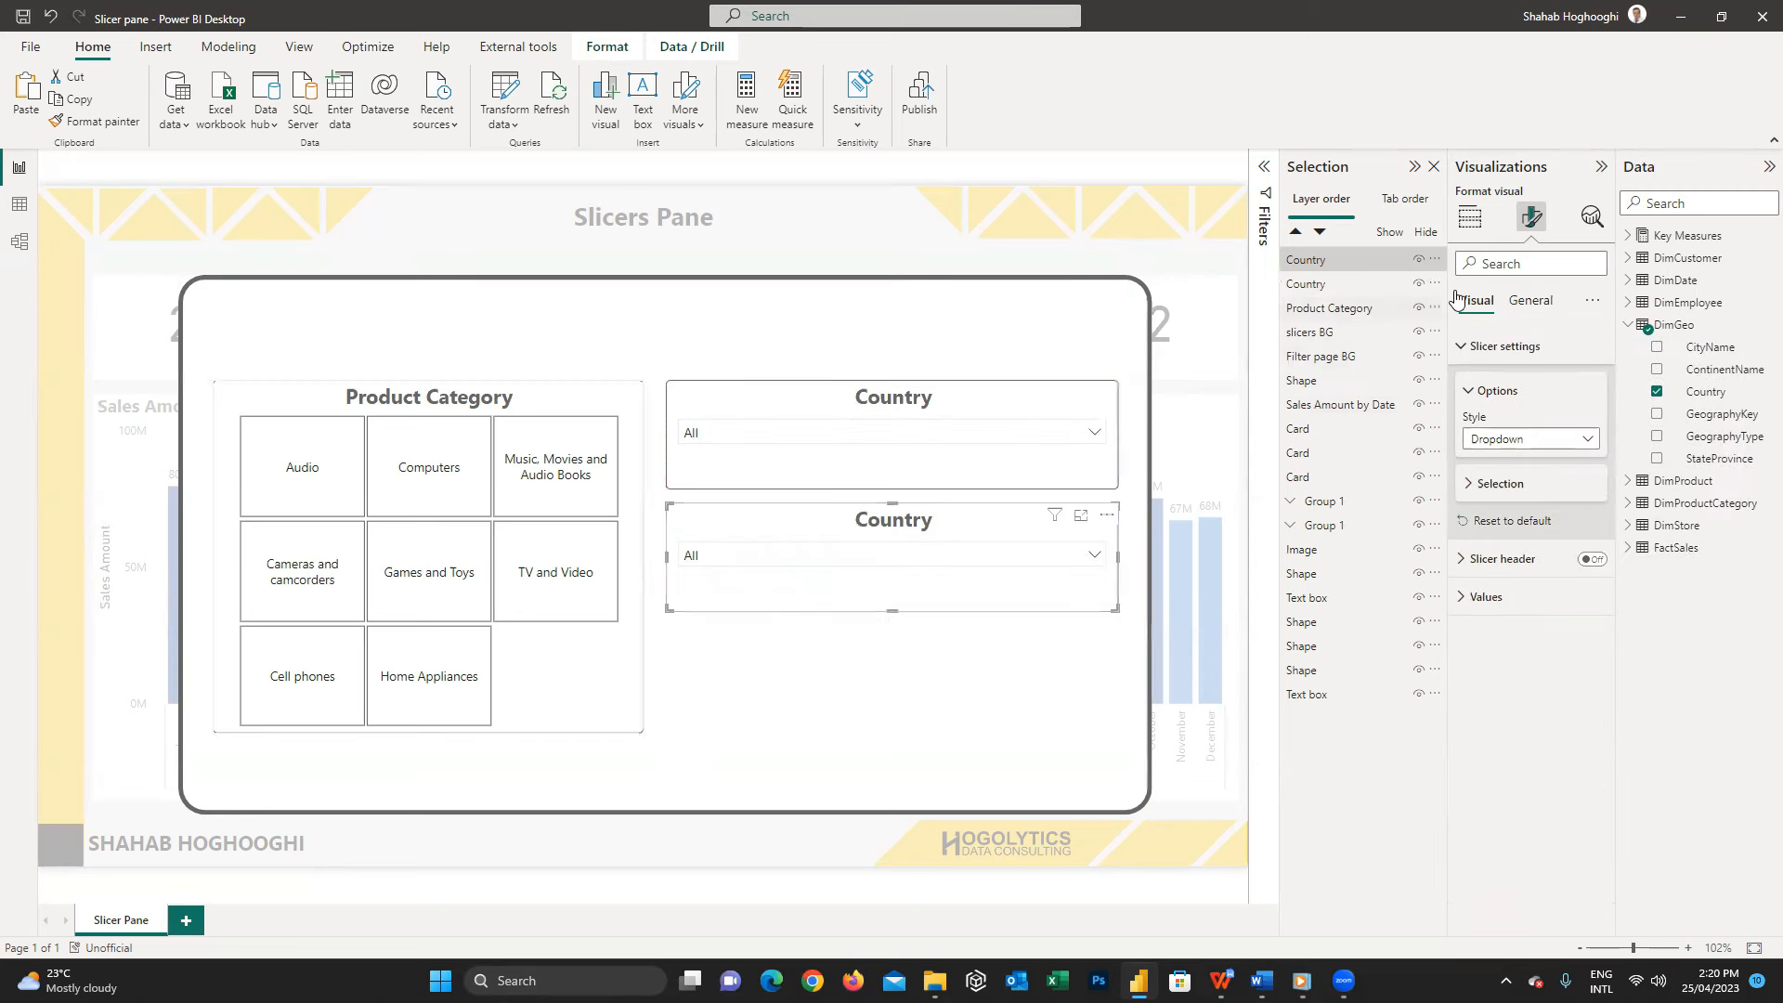
# - Replace the copied slicer's field with StateProvince and change its title to "State / Province"
pyautogui.click(1719, 459)
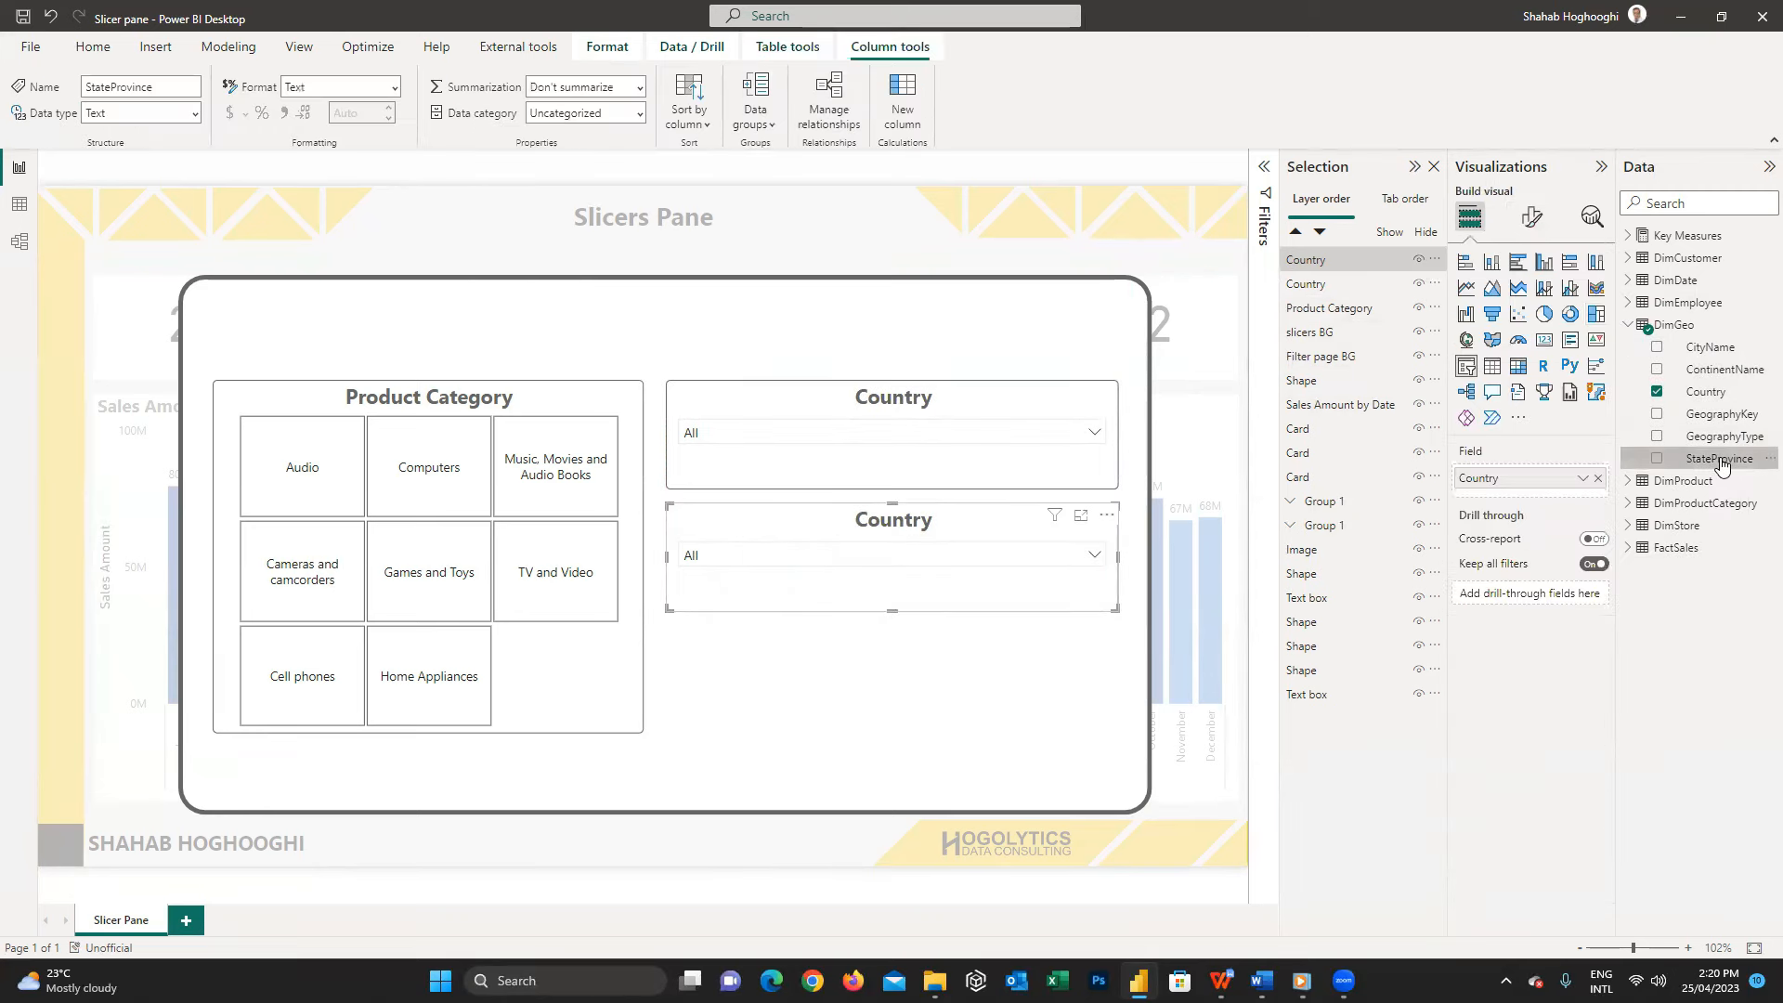
pyautogui.moveTo(1719, 459); pyautogui.dragTo(1416, 470)
pyautogui.click(1532, 217)
pyautogui.click(1483, 385)
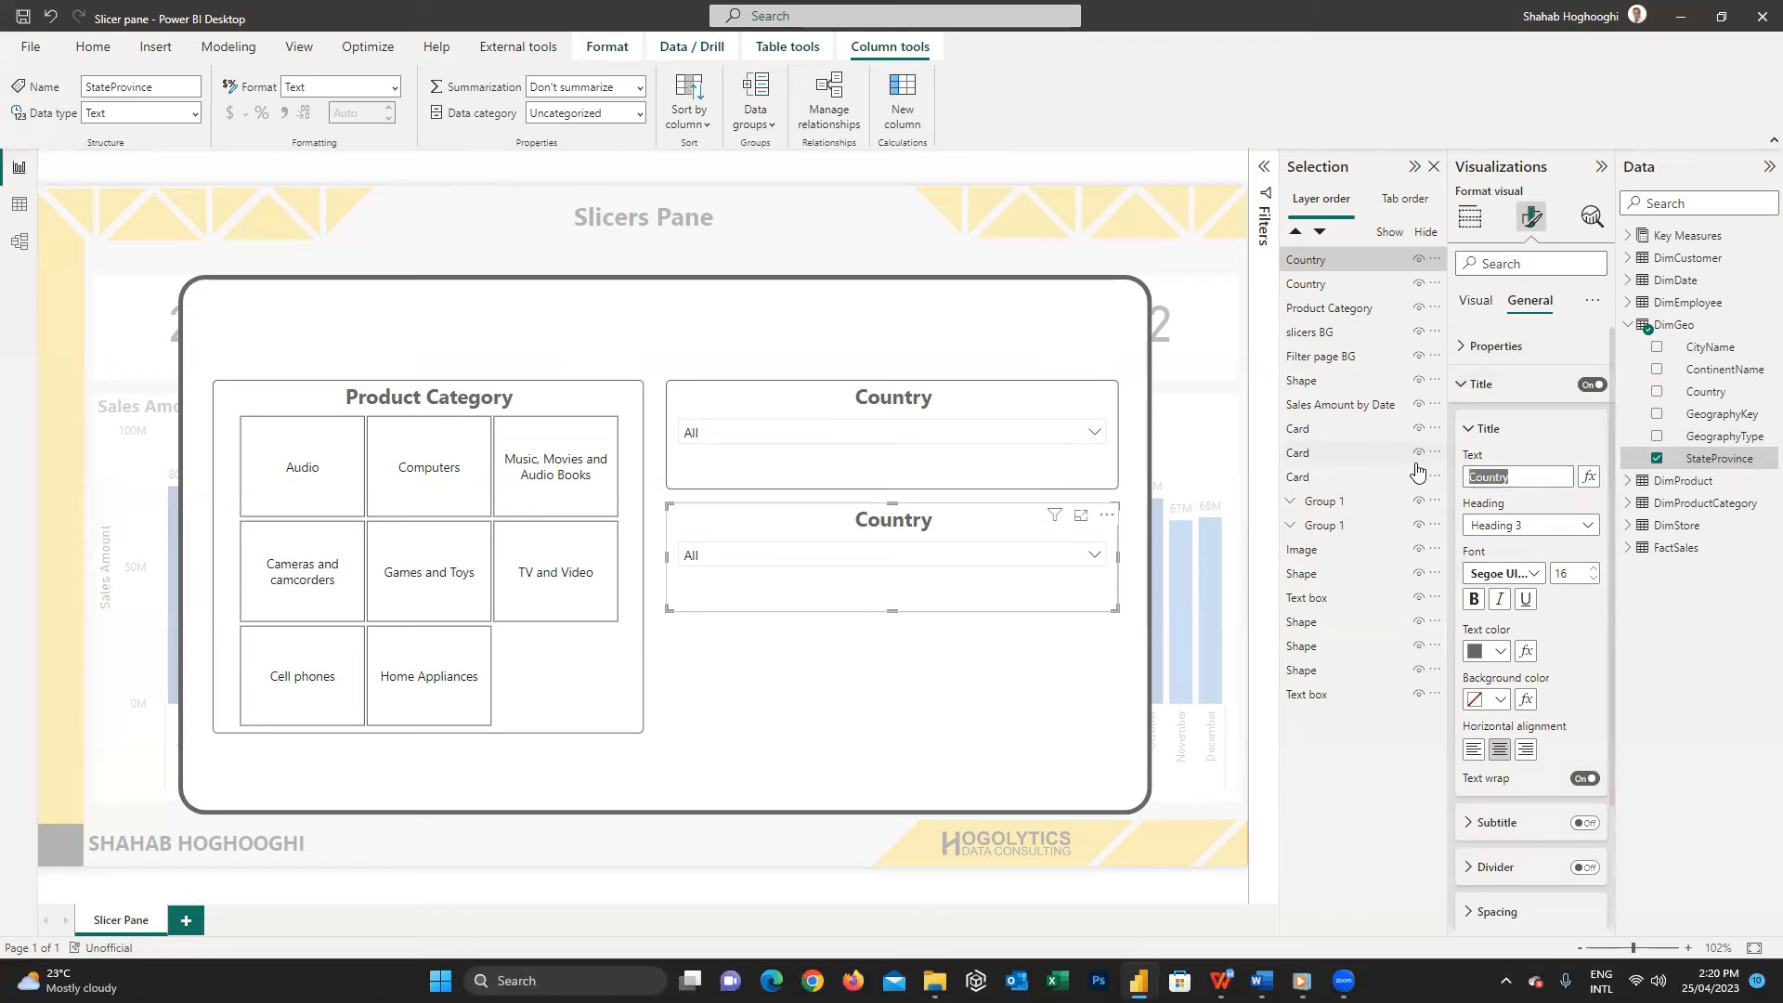
pyautogui.write('State / Province')
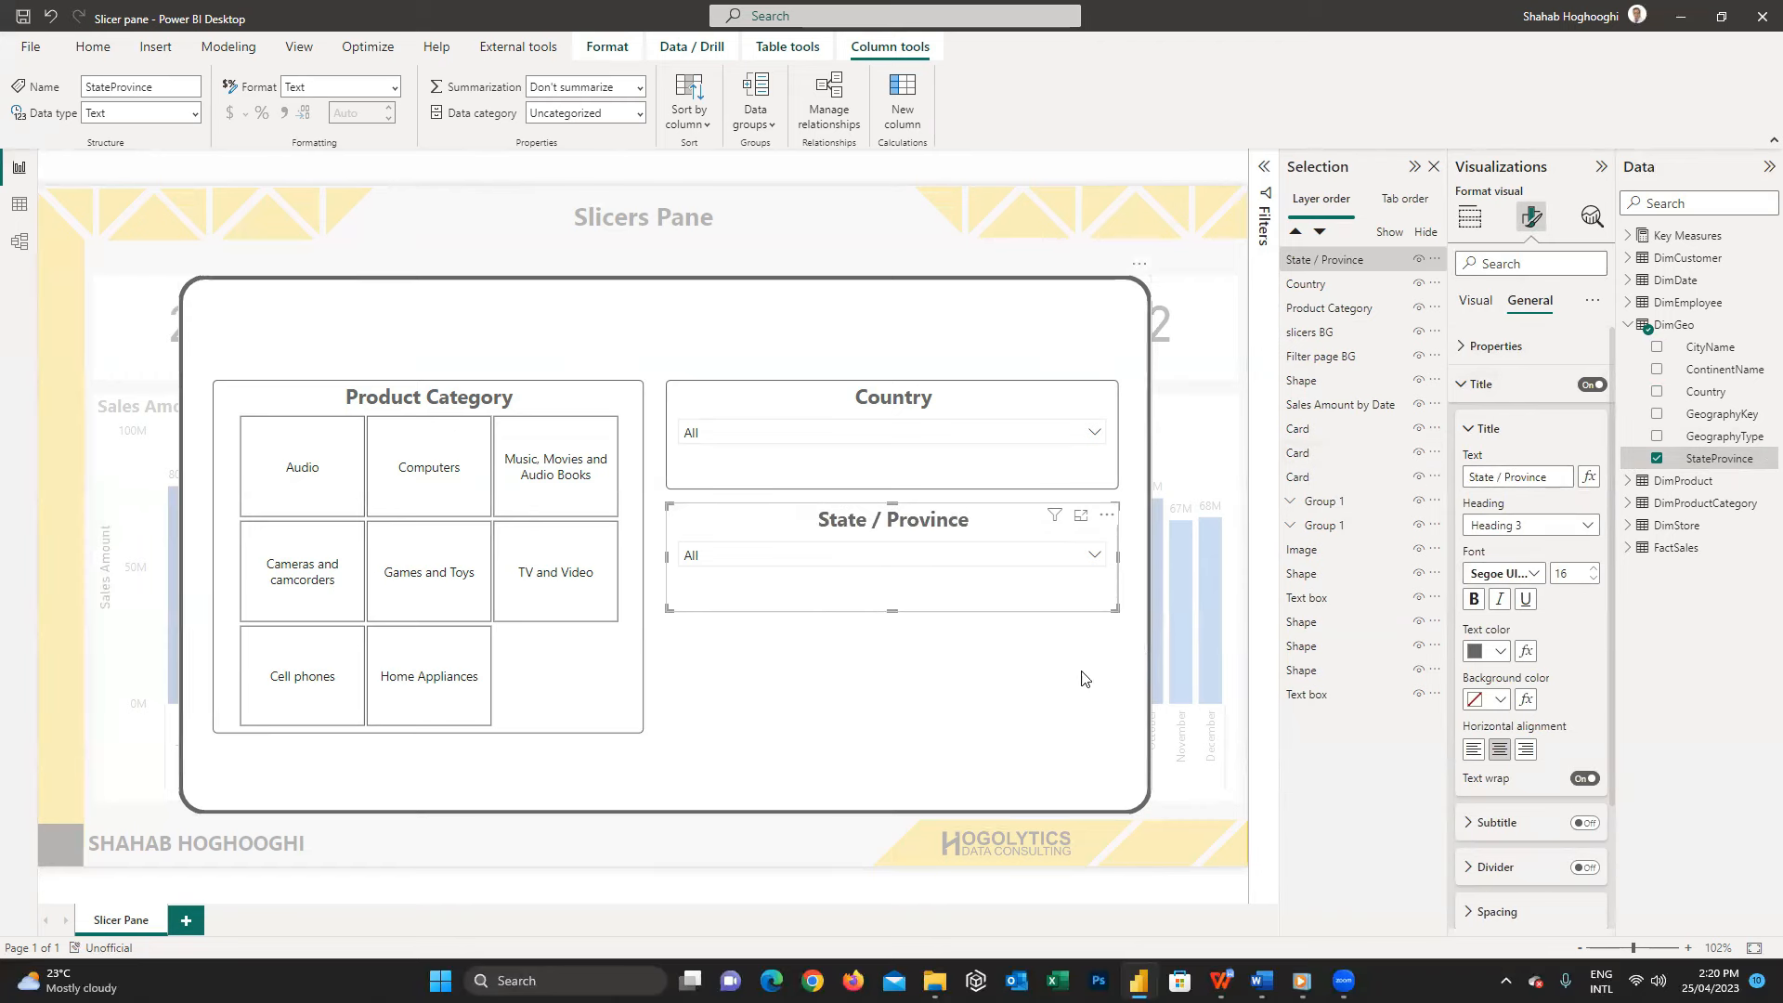
# - Duplicate the State / Province slicer directly below it as a city slicer with the CityName field and the title "City"
pyautogui.hotkey('ctrl', 'c')
pyautogui.hotkey('ctrl', 'v')
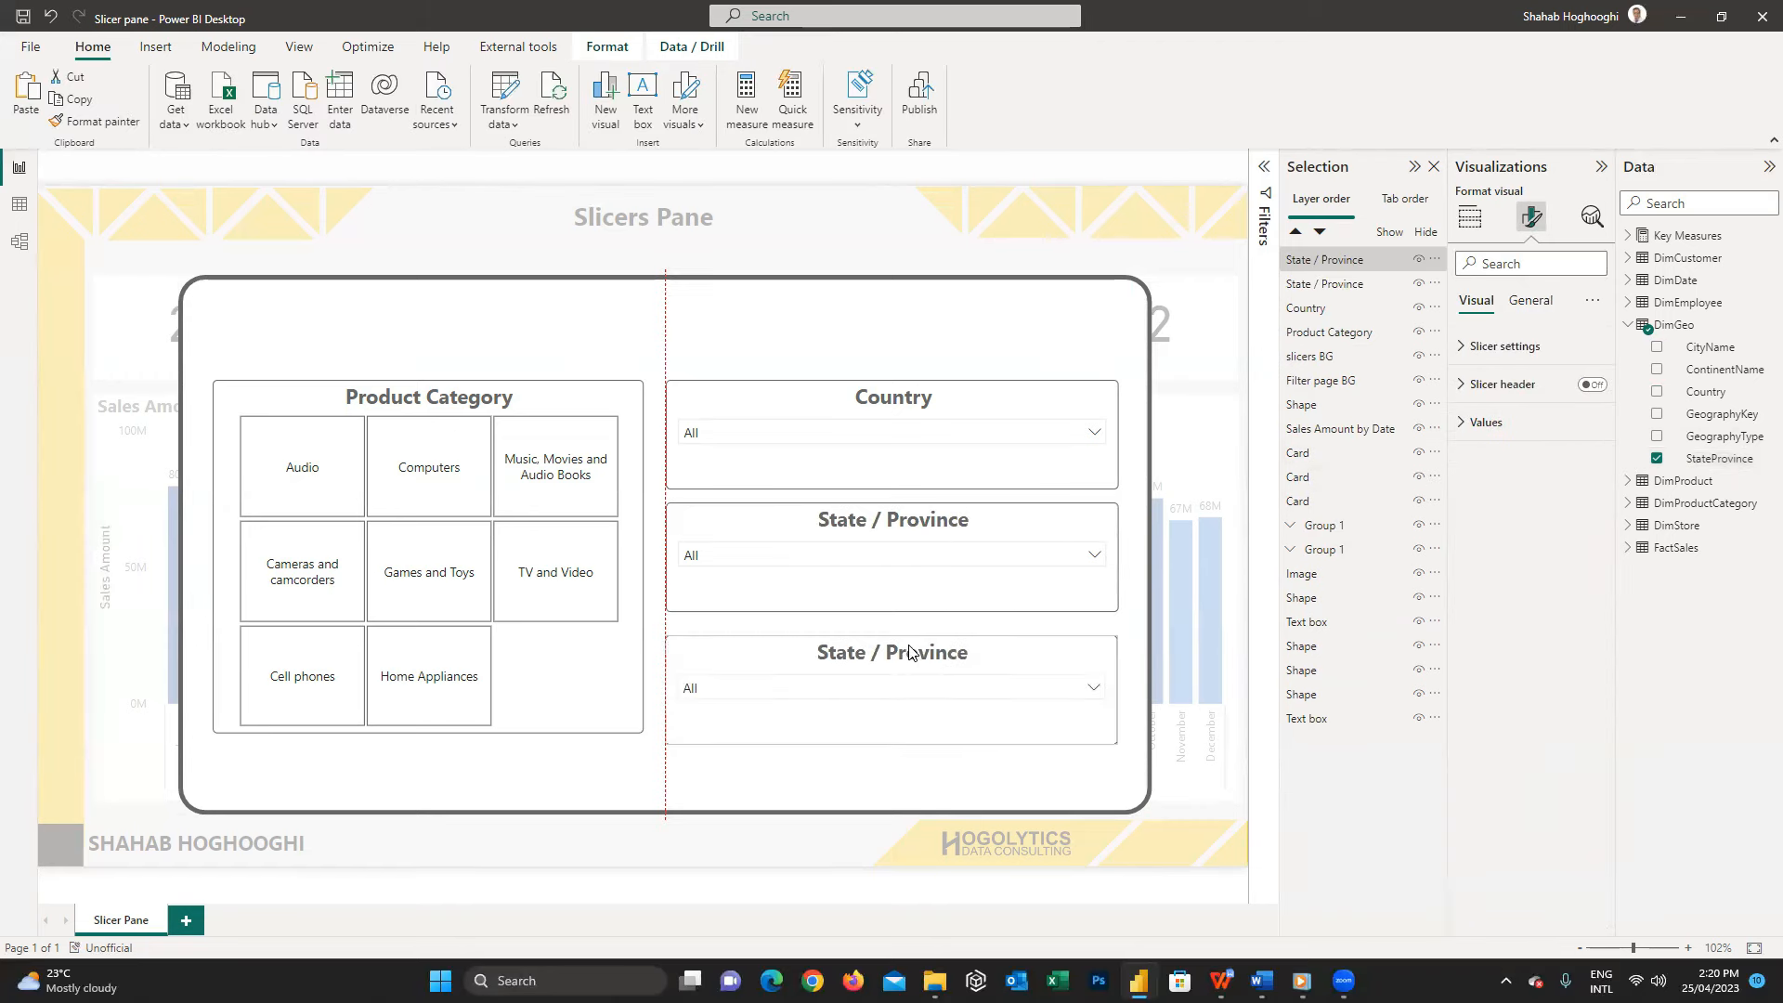
pyautogui.moveTo(1721, 349)
pyautogui.mouseDown()
pyautogui.moveTo(1549, 473)
pyautogui.moveTo(1422, 489)
pyautogui.mouseUp()
pyautogui.click(1599, 502)
pyautogui.click(1531, 218)
pyautogui.click(1530, 301)
pyautogui.write('City')
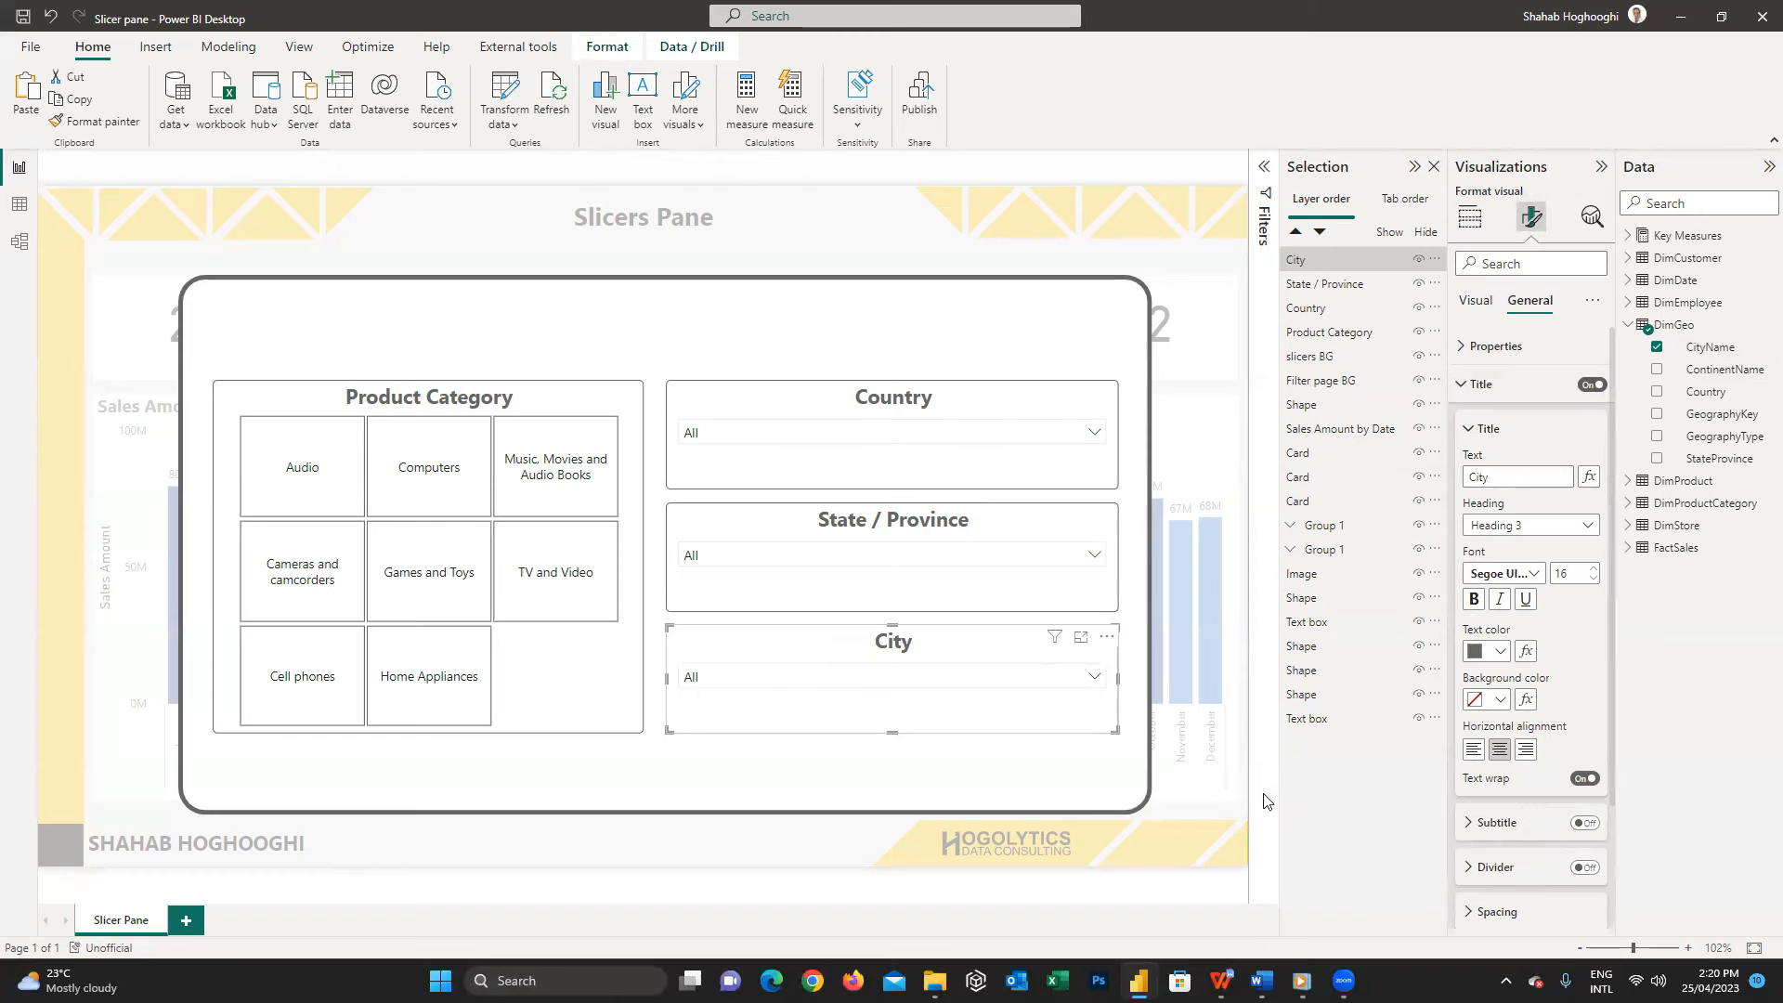
pyautogui.click(1244, 907)
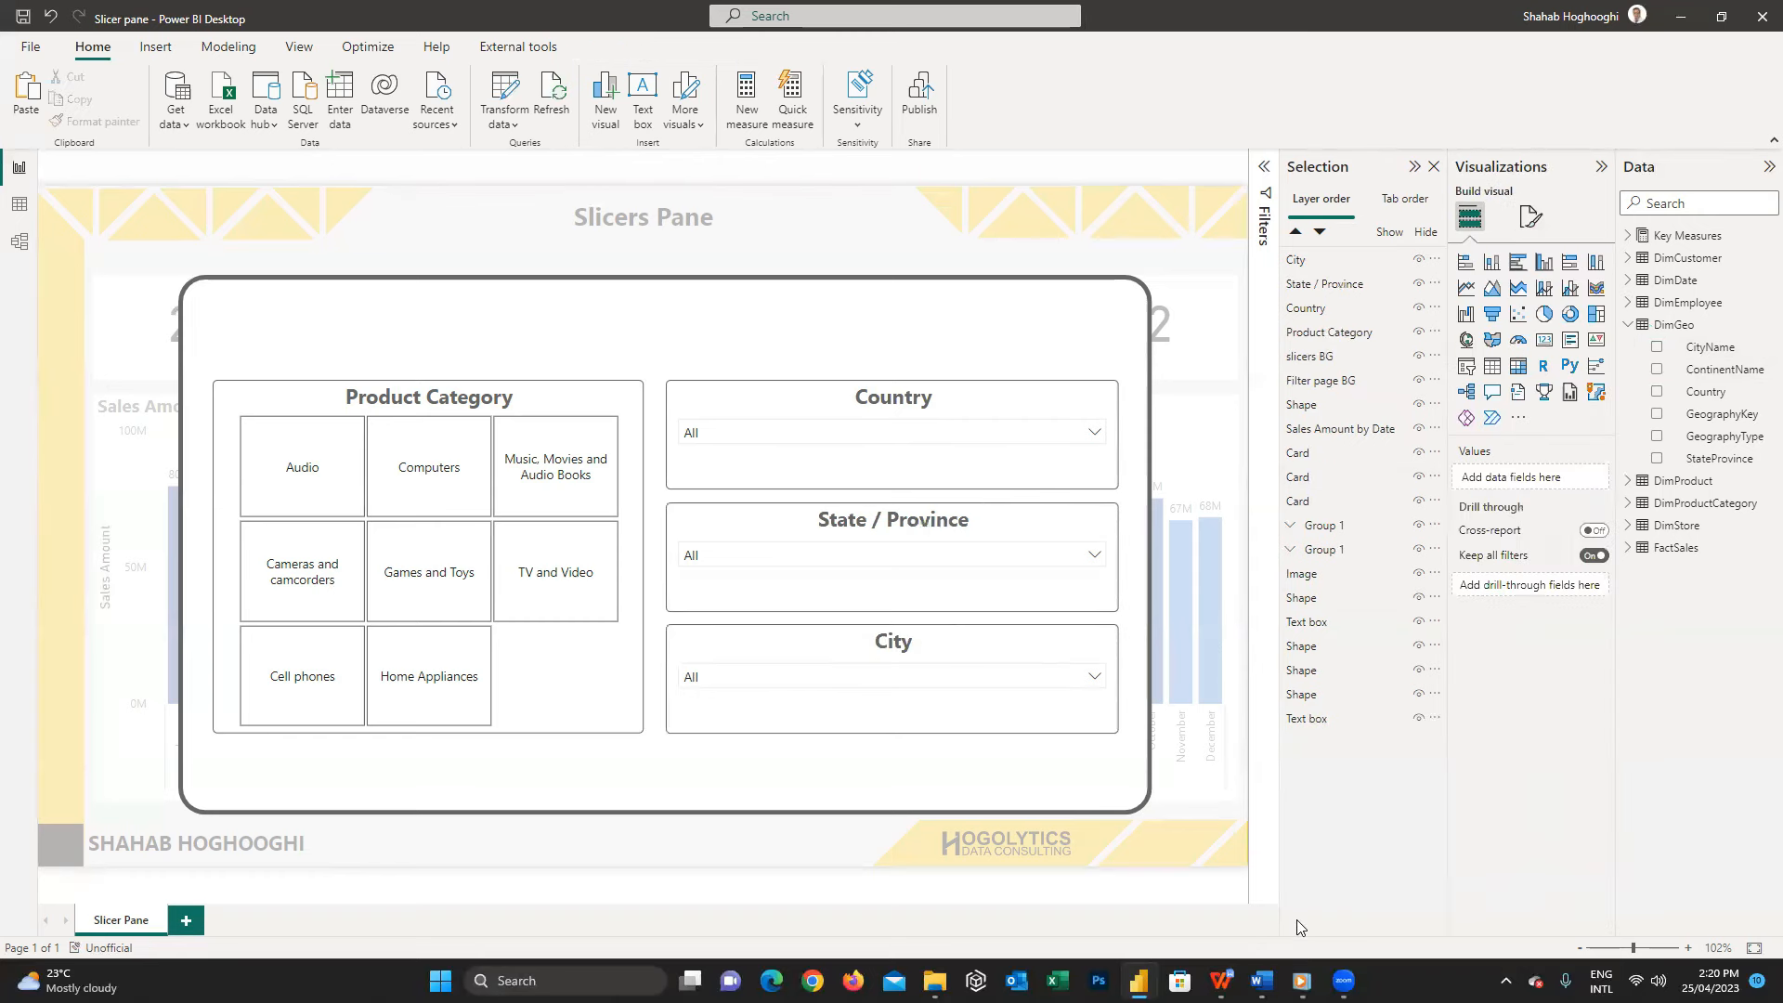
# - Insert a text box reading "Please choose the filters to apply on report" and size it as a wide, short heading above the slicers
pyautogui.click(147, 50)
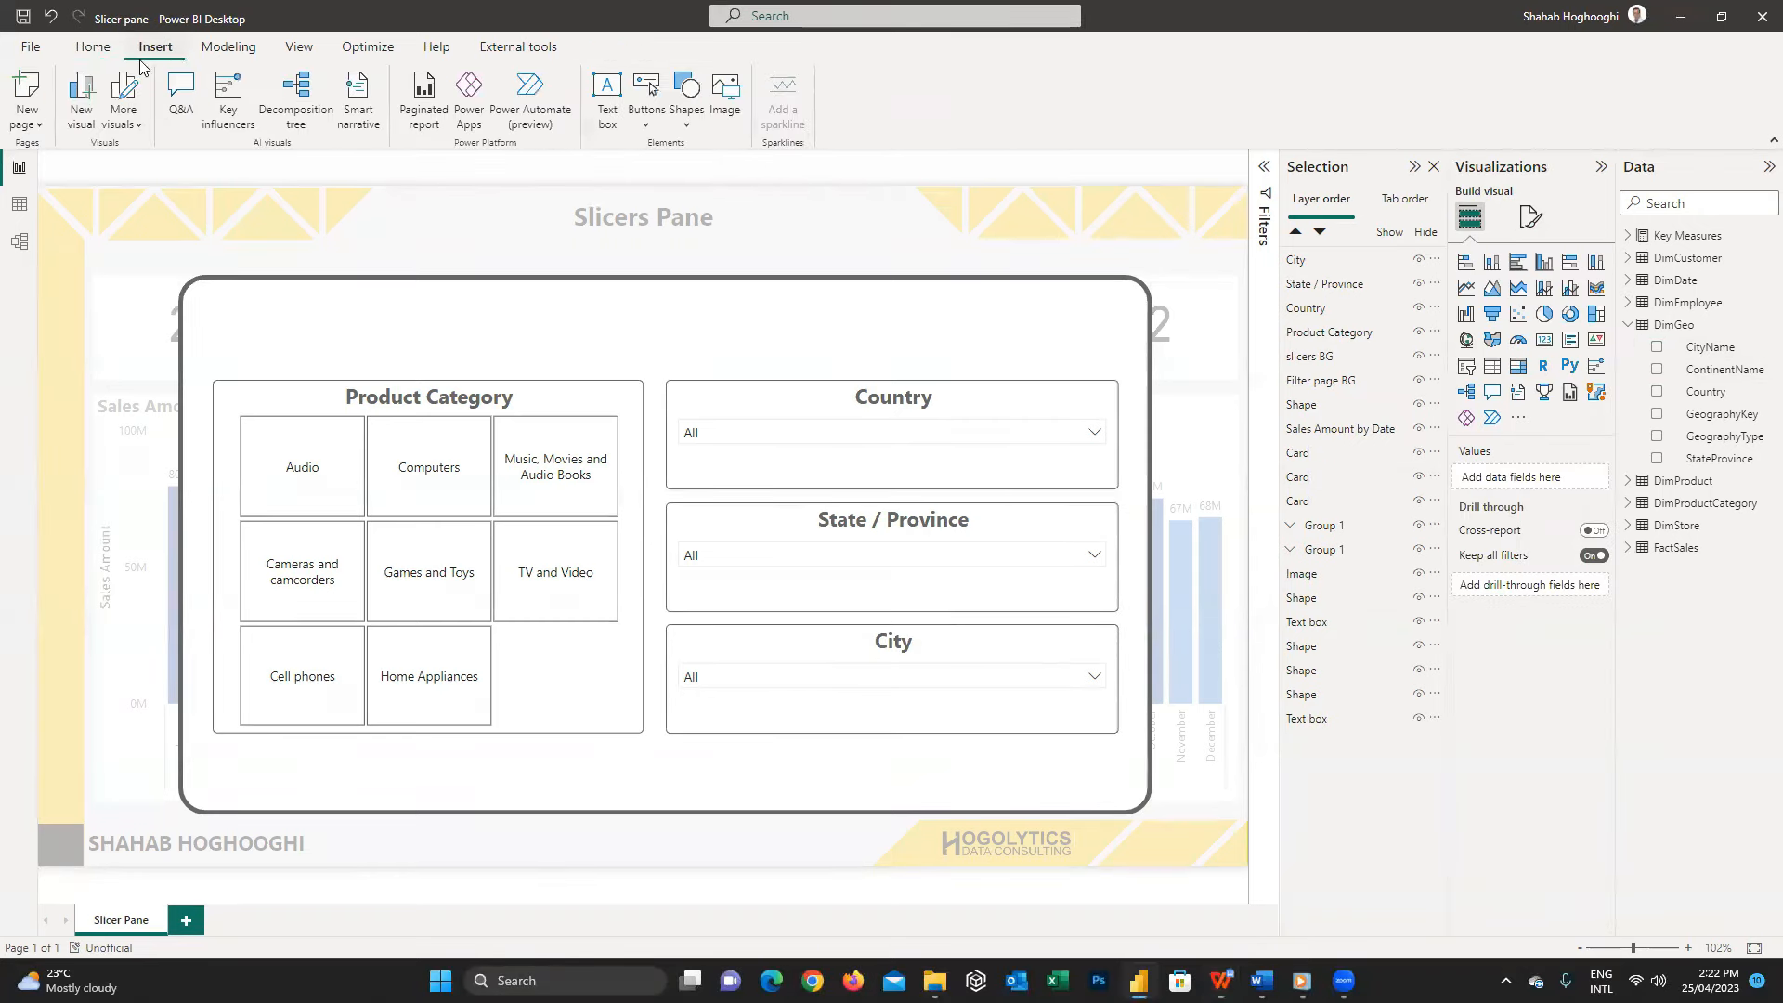
pyautogui.click(617, 130)
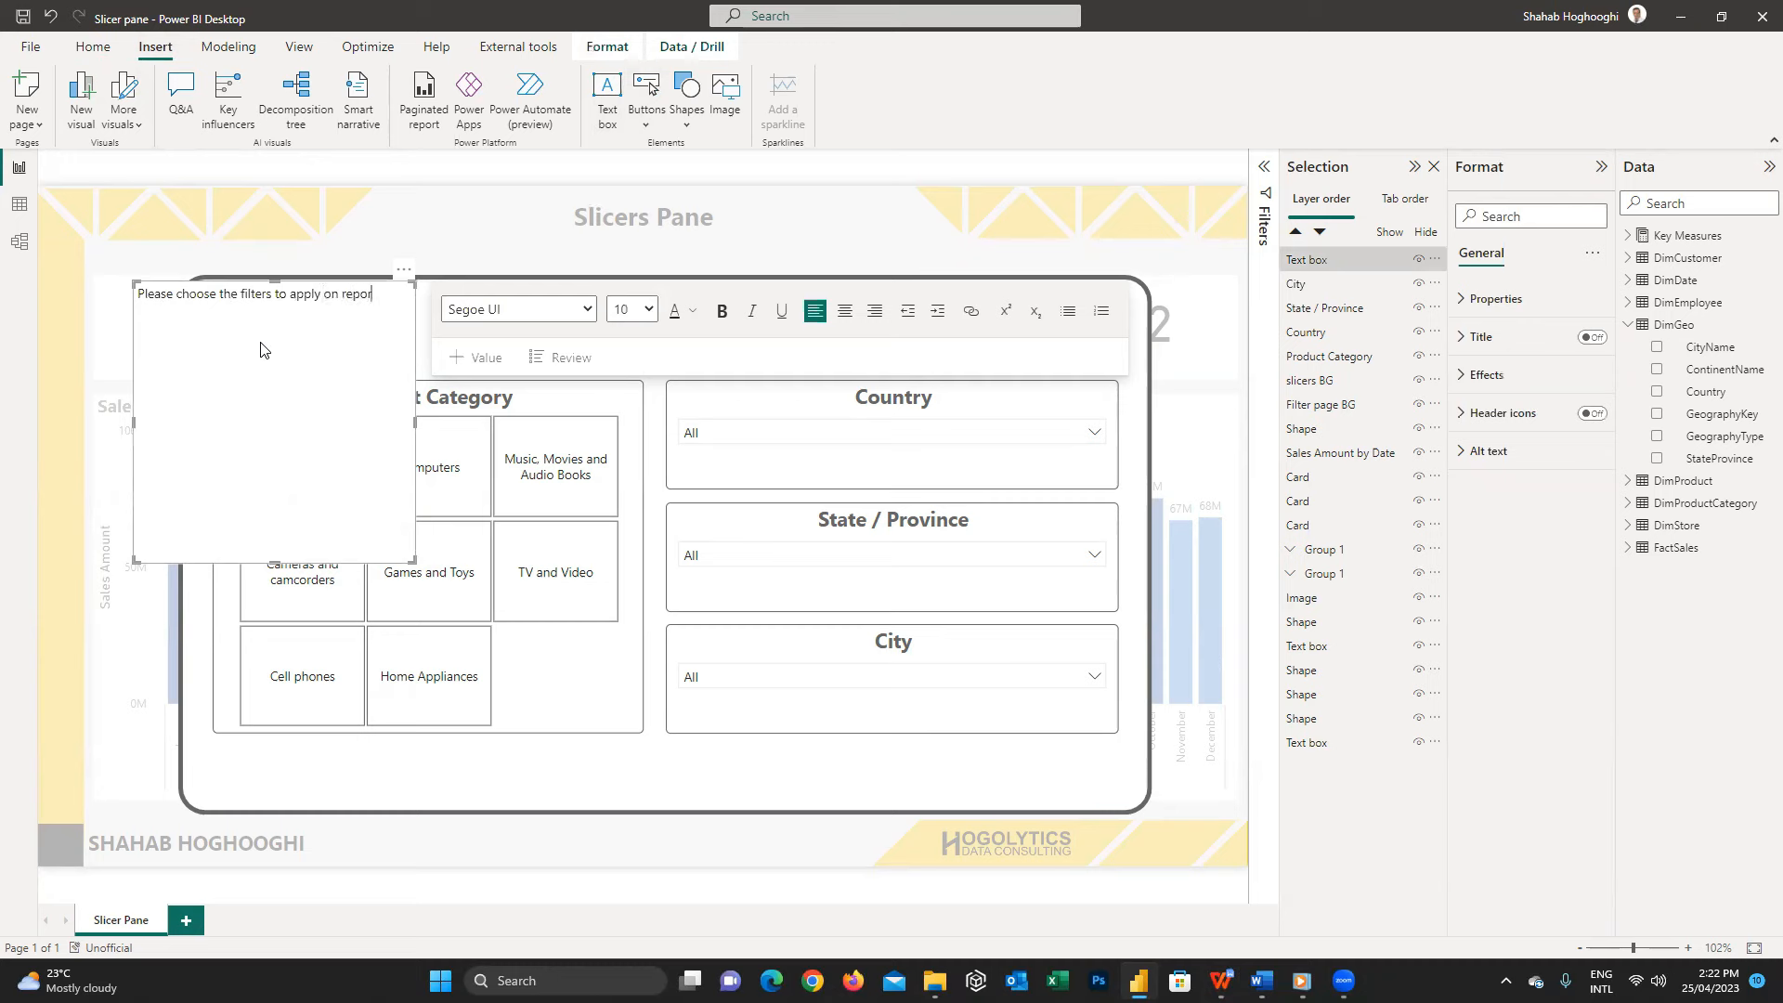
pyautogui.moveTo(415, 423); pyautogui.dragTo(960, 423)
pyautogui.moveTo(547, 562); pyautogui.dragTo(548, 368)
pyautogui.moveTo(135, 325); pyautogui.dragTo(274, 327)
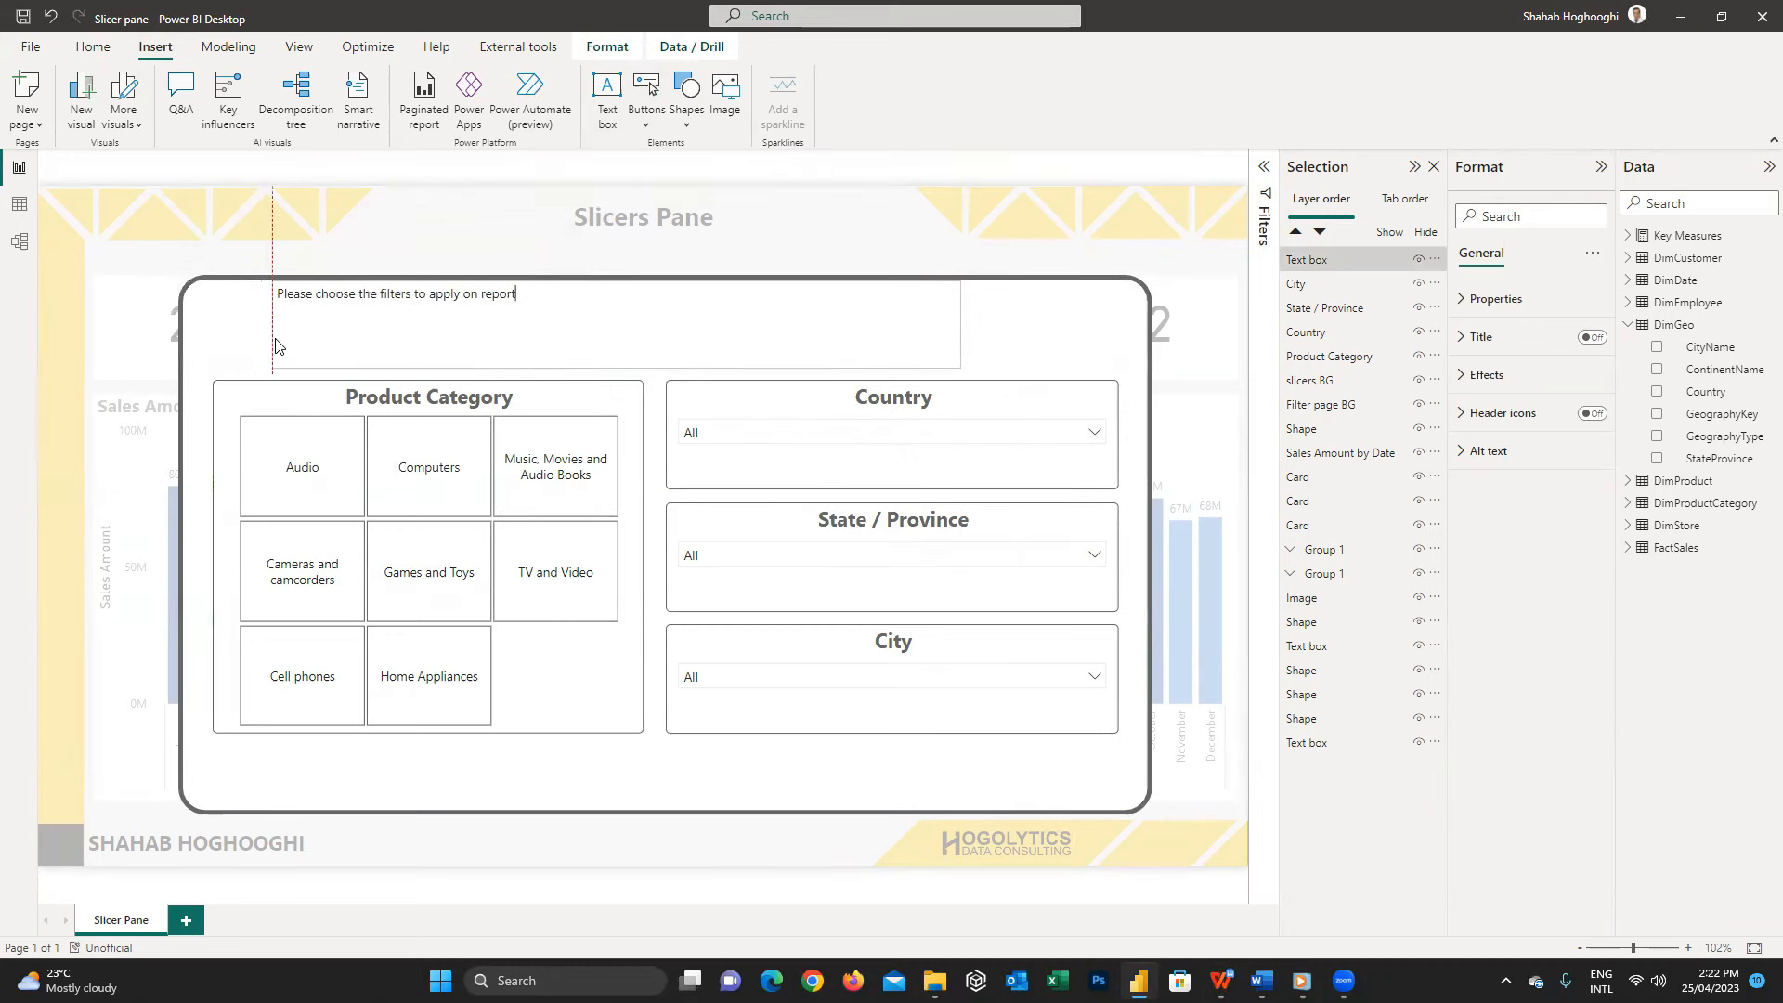
pyautogui.moveTo(980, 328); pyautogui.dragTo(1028, 327)
# - Set the heading text to size 28 and centre it horizontally in its text box
pyautogui.hotkey('ctrl', 'a')
pyautogui.click(488, 188)
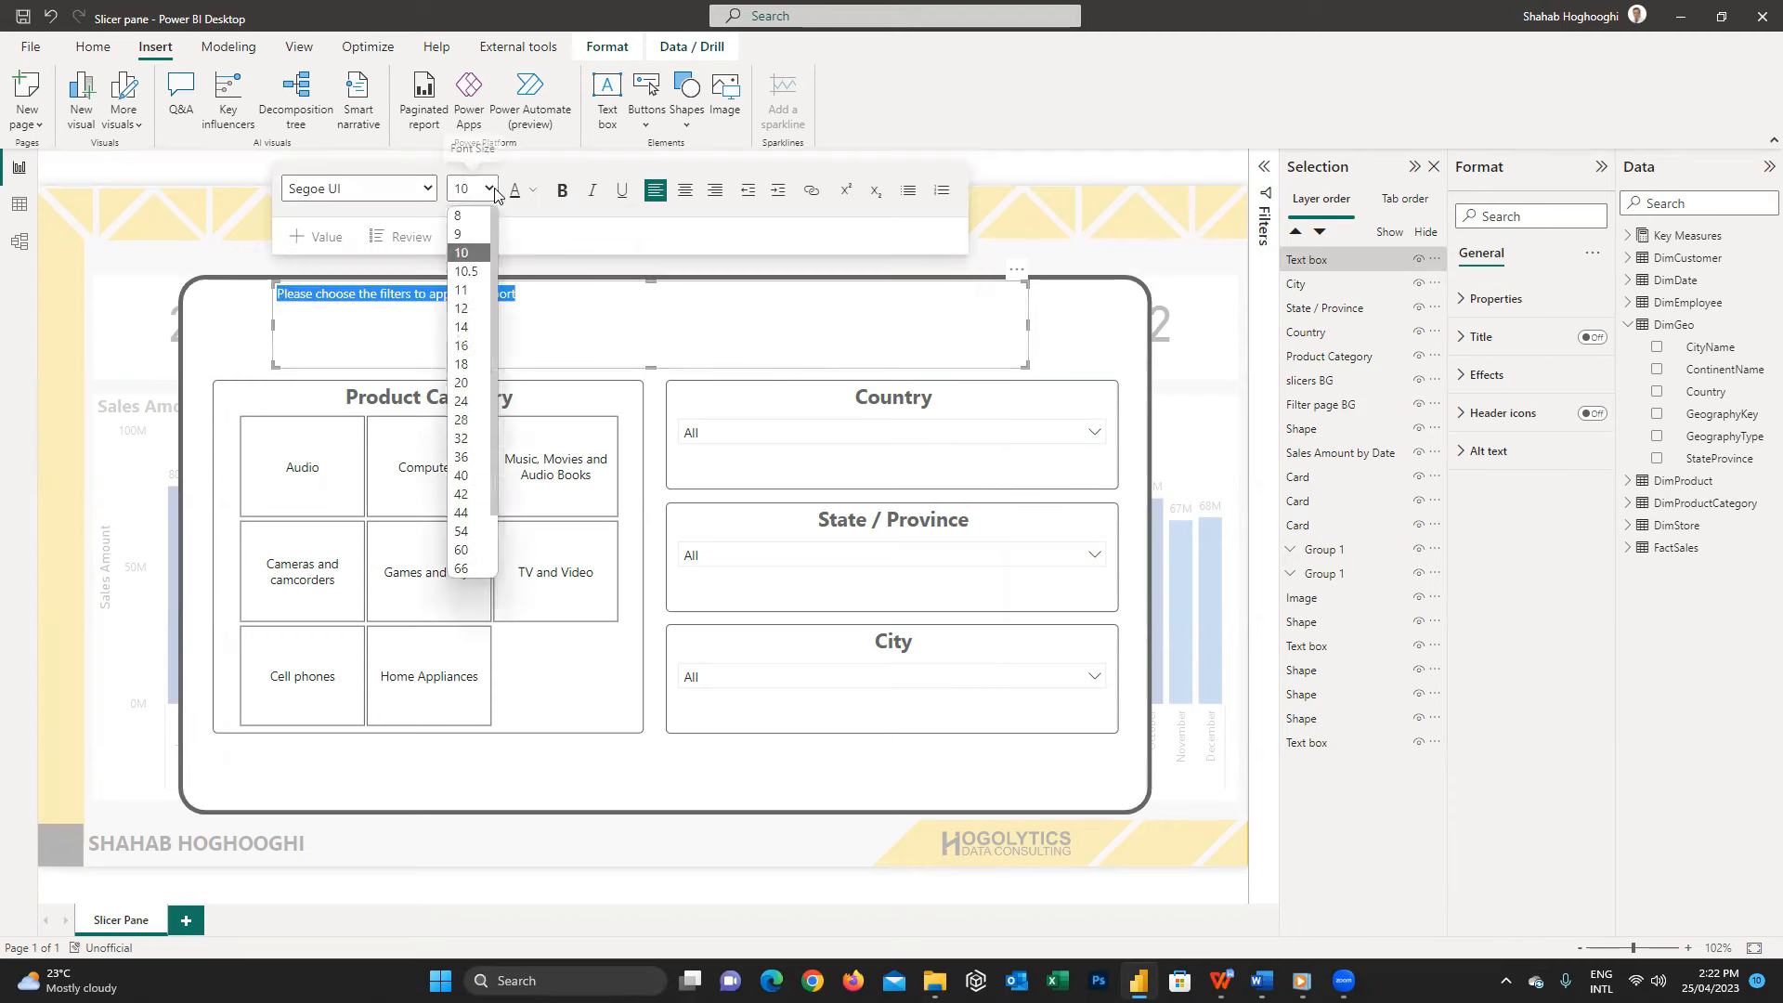
pyautogui.click(473, 456)
pyautogui.click(488, 188)
pyautogui.click(475, 439)
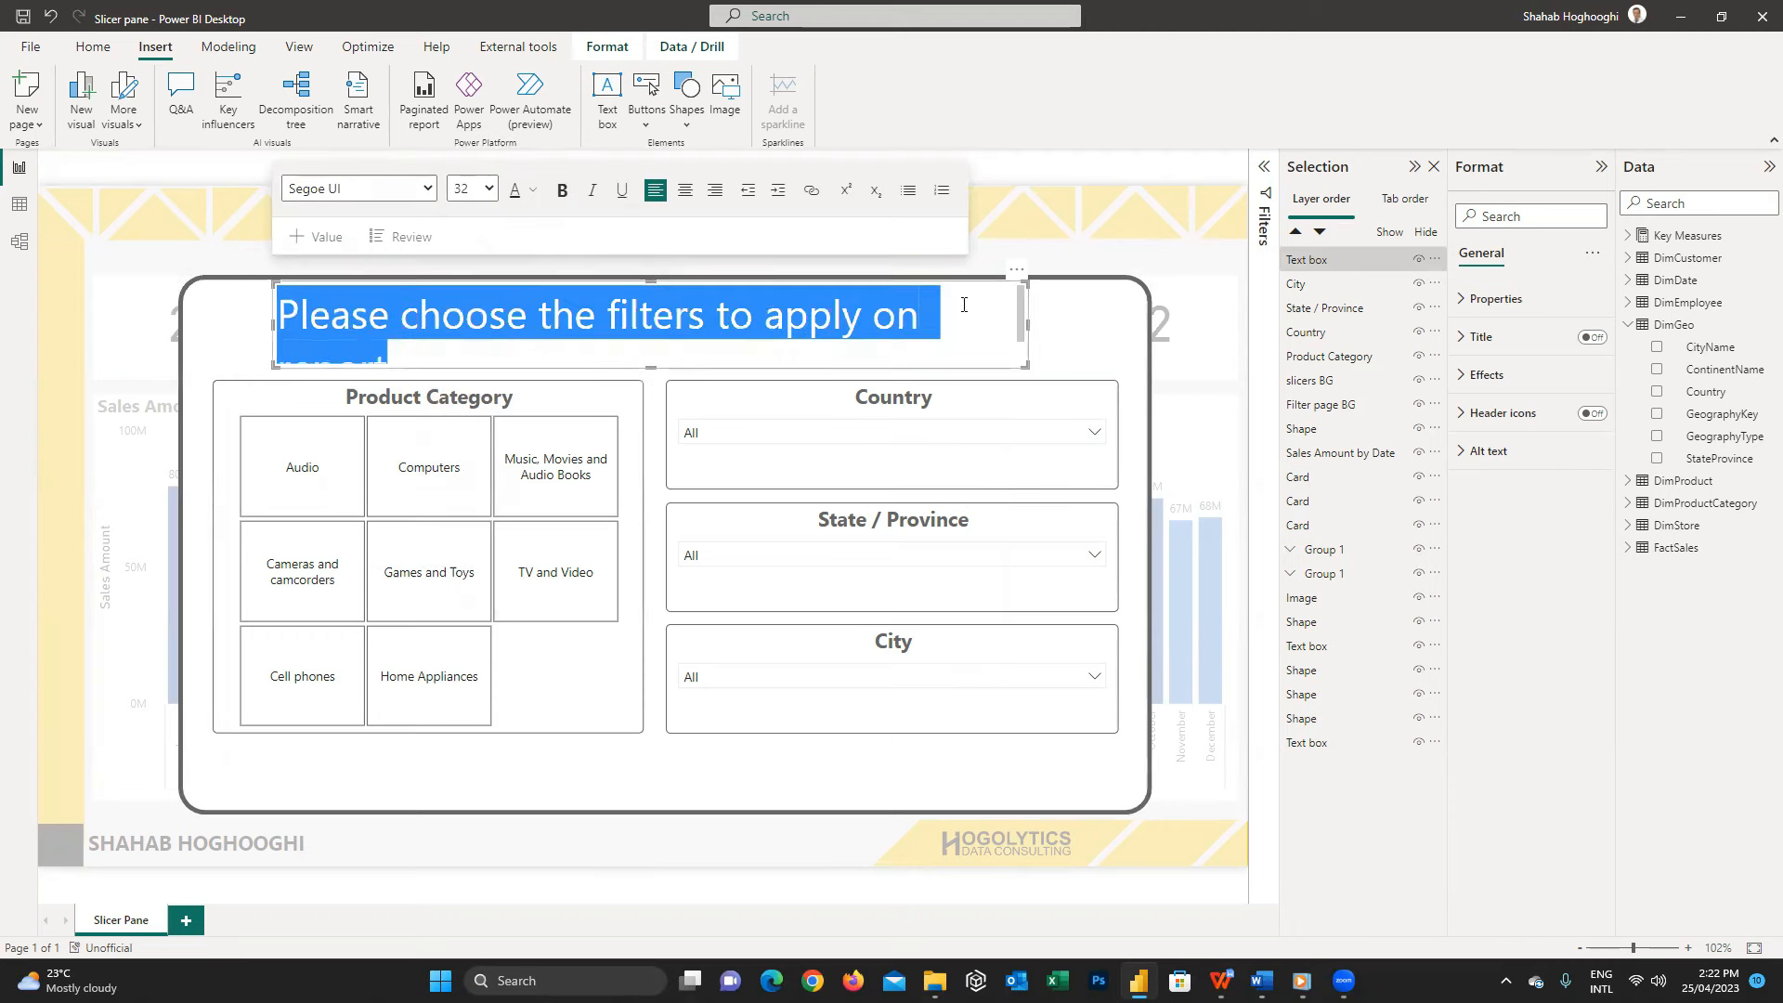
pyautogui.click(489, 188)
pyautogui.click(462, 420)
pyautogui.click(685, 190)
# - Format the heading as Segoe (Bold) in dark grey and centre its text box in the space above the slicers
pyautogui.click(423, 189)
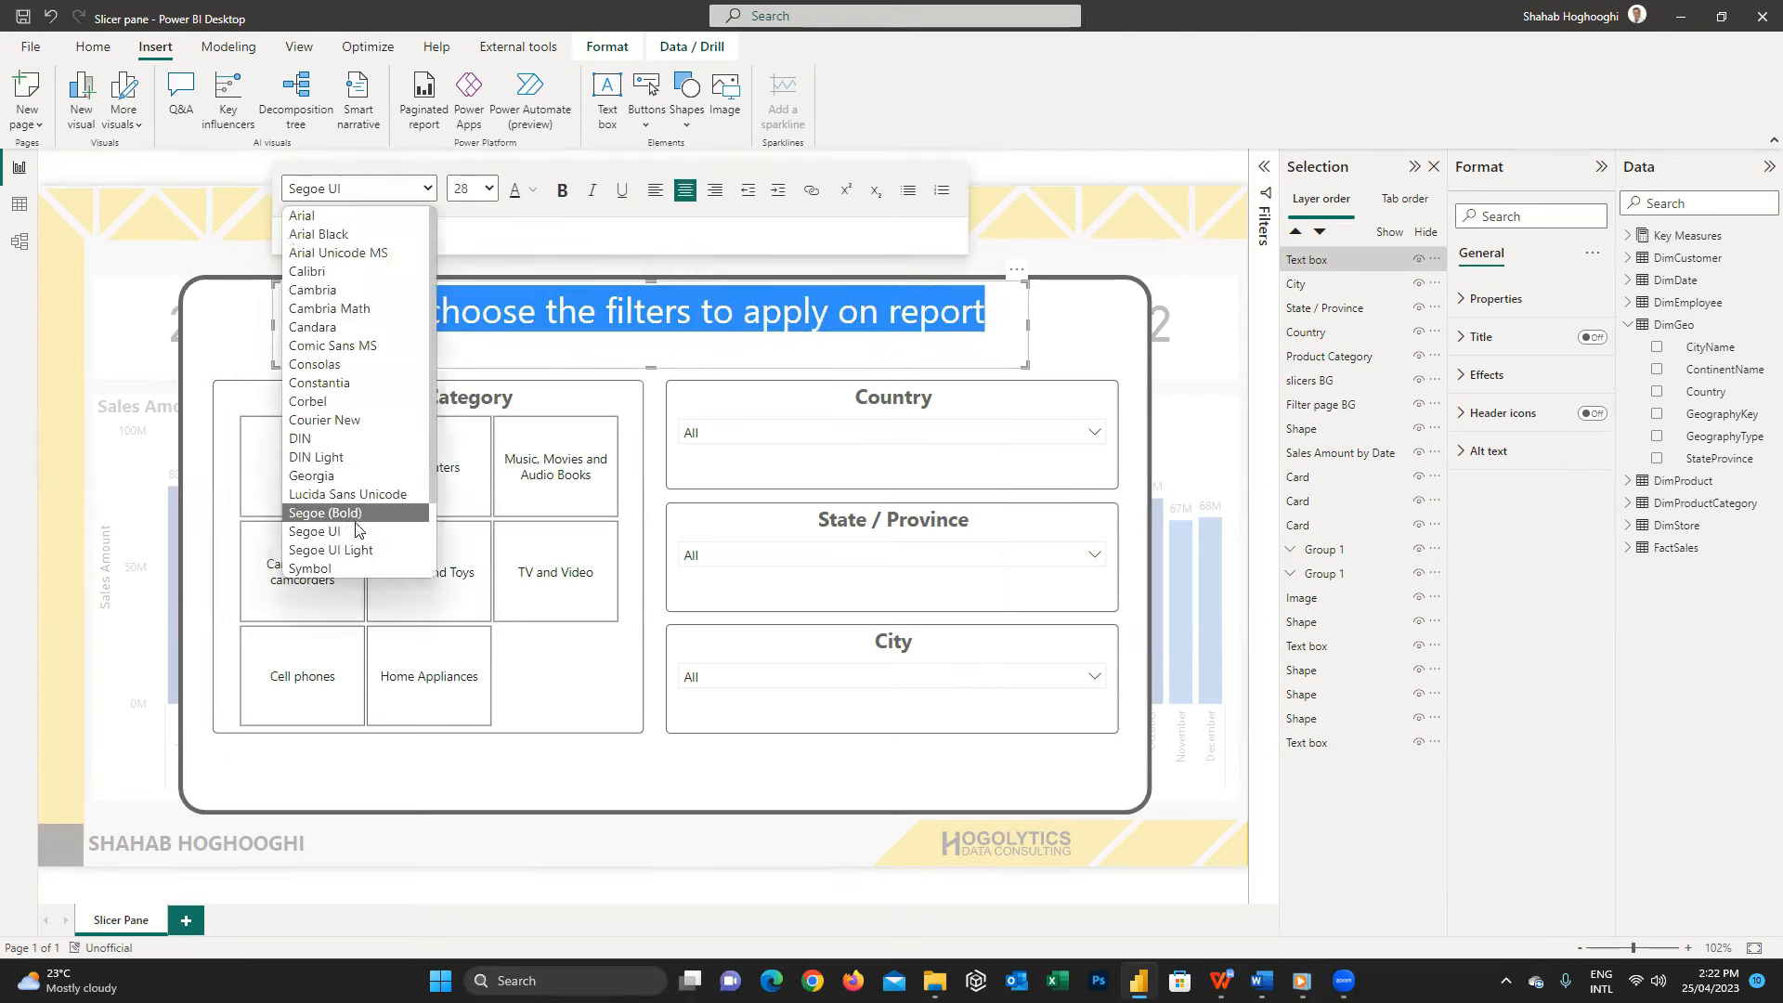
pyautogui.click(358, 512)
pyautogui.click(533, 191)
pyautogui.click(550, 400)
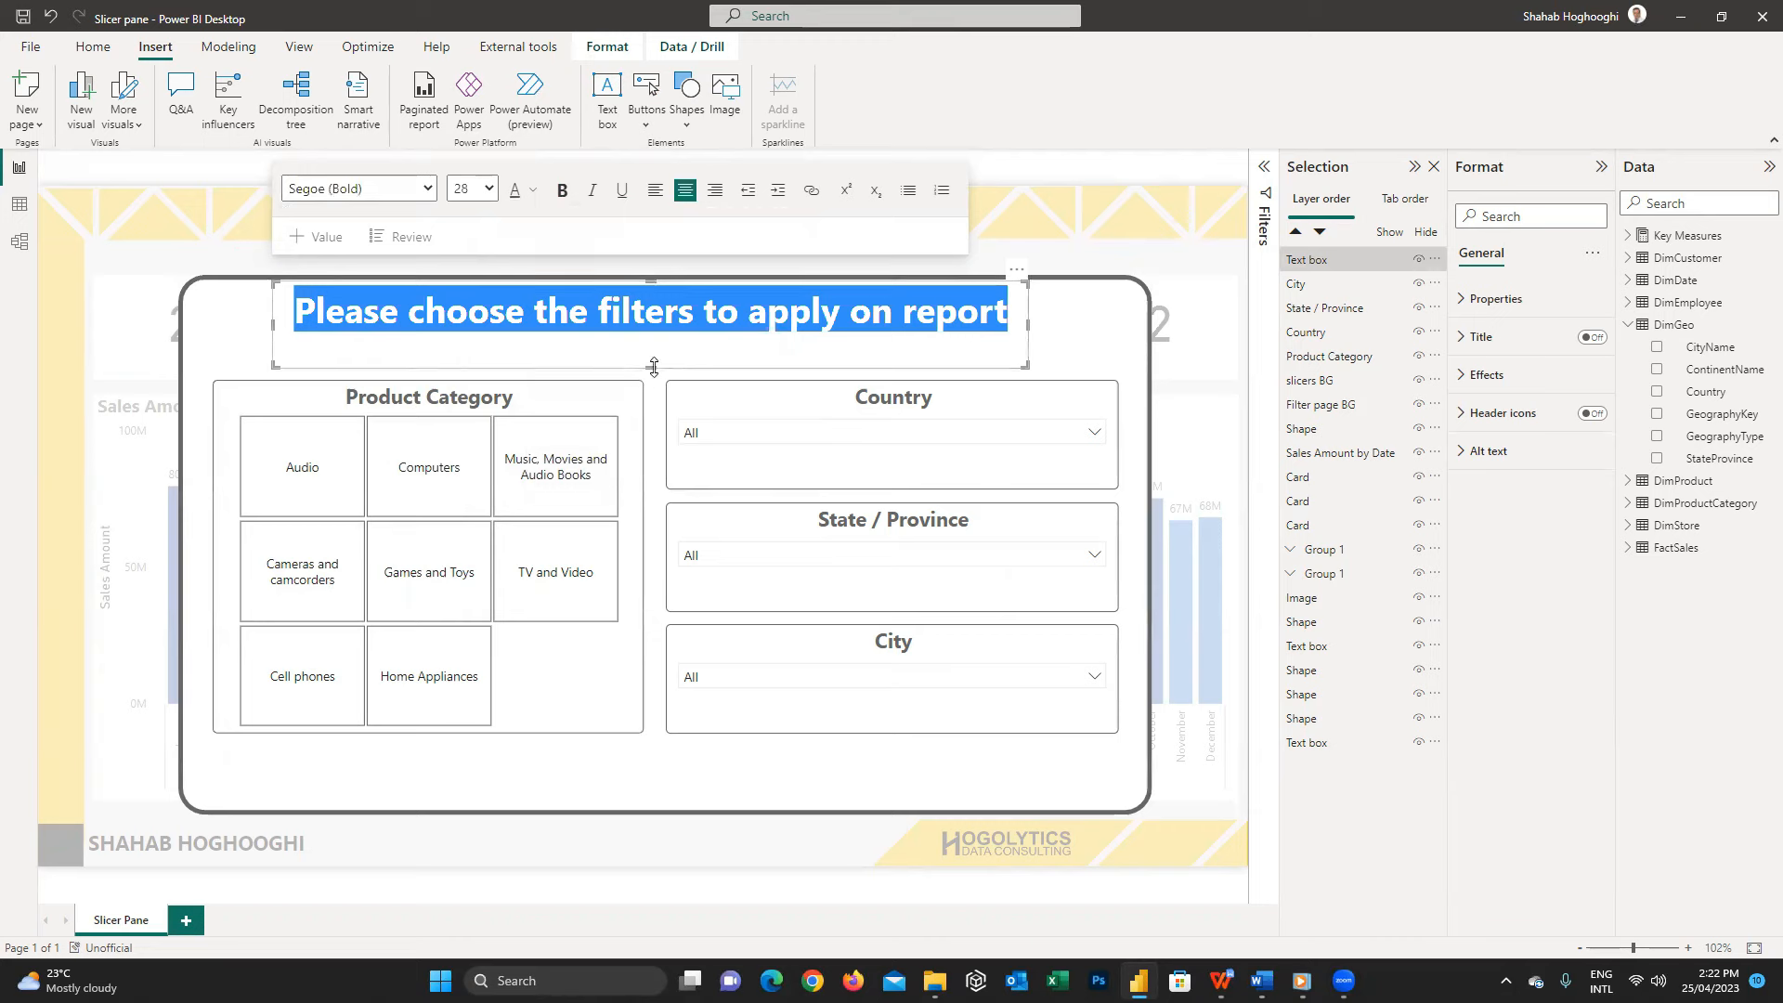
pyautogui.moveTo(368, 291); pyautogui.dragTo(379, 307)
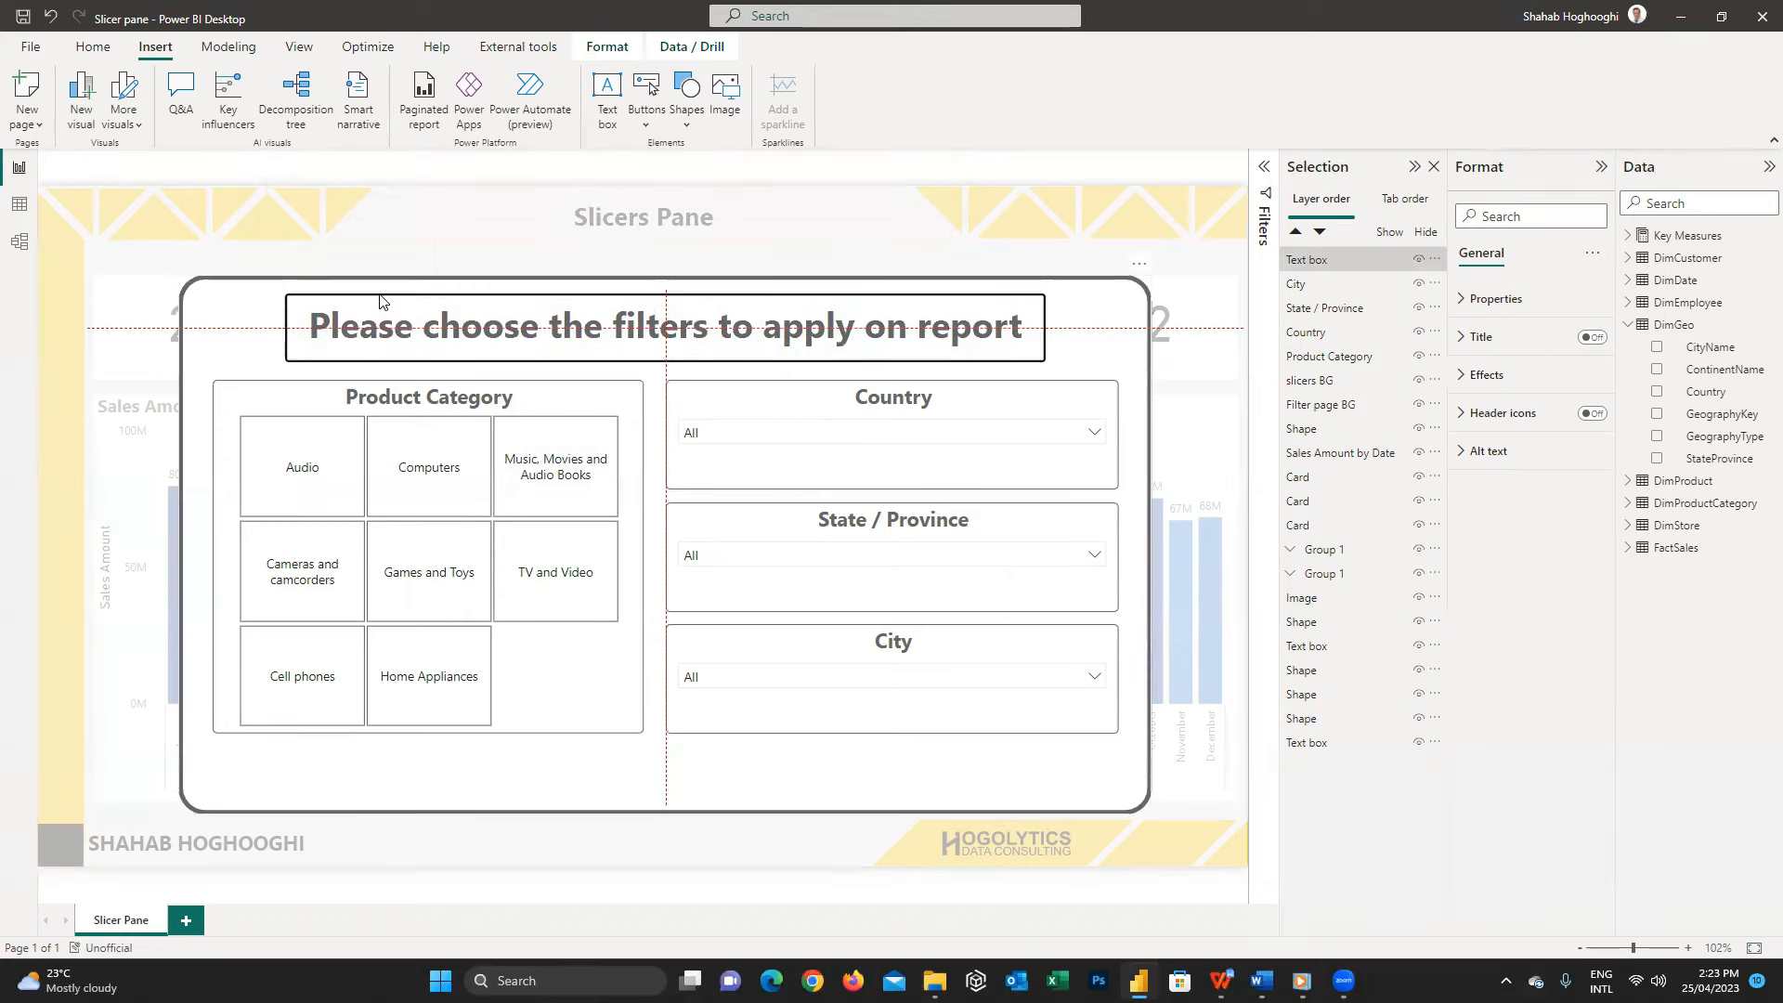
pyautogui.click(1237, 892)
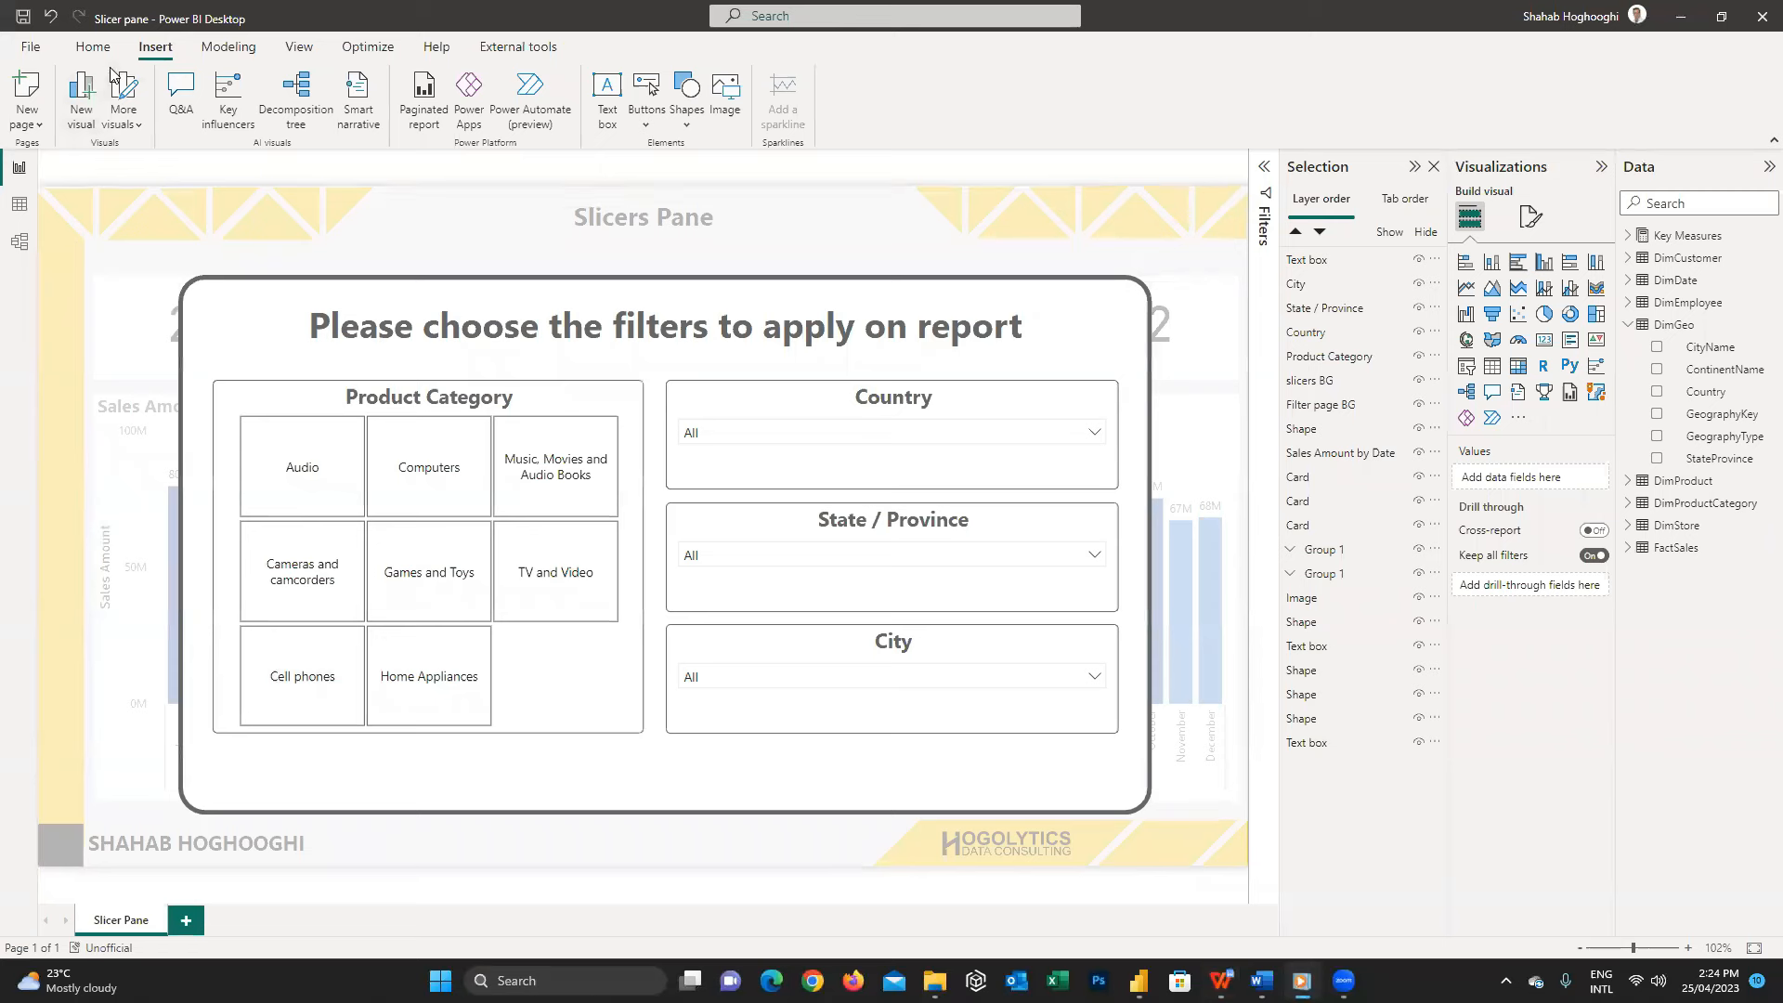
# - Insert a Back button and place it inside the white panel, just below the Product Category slicer's left end
pyautogui.click(647, 111)
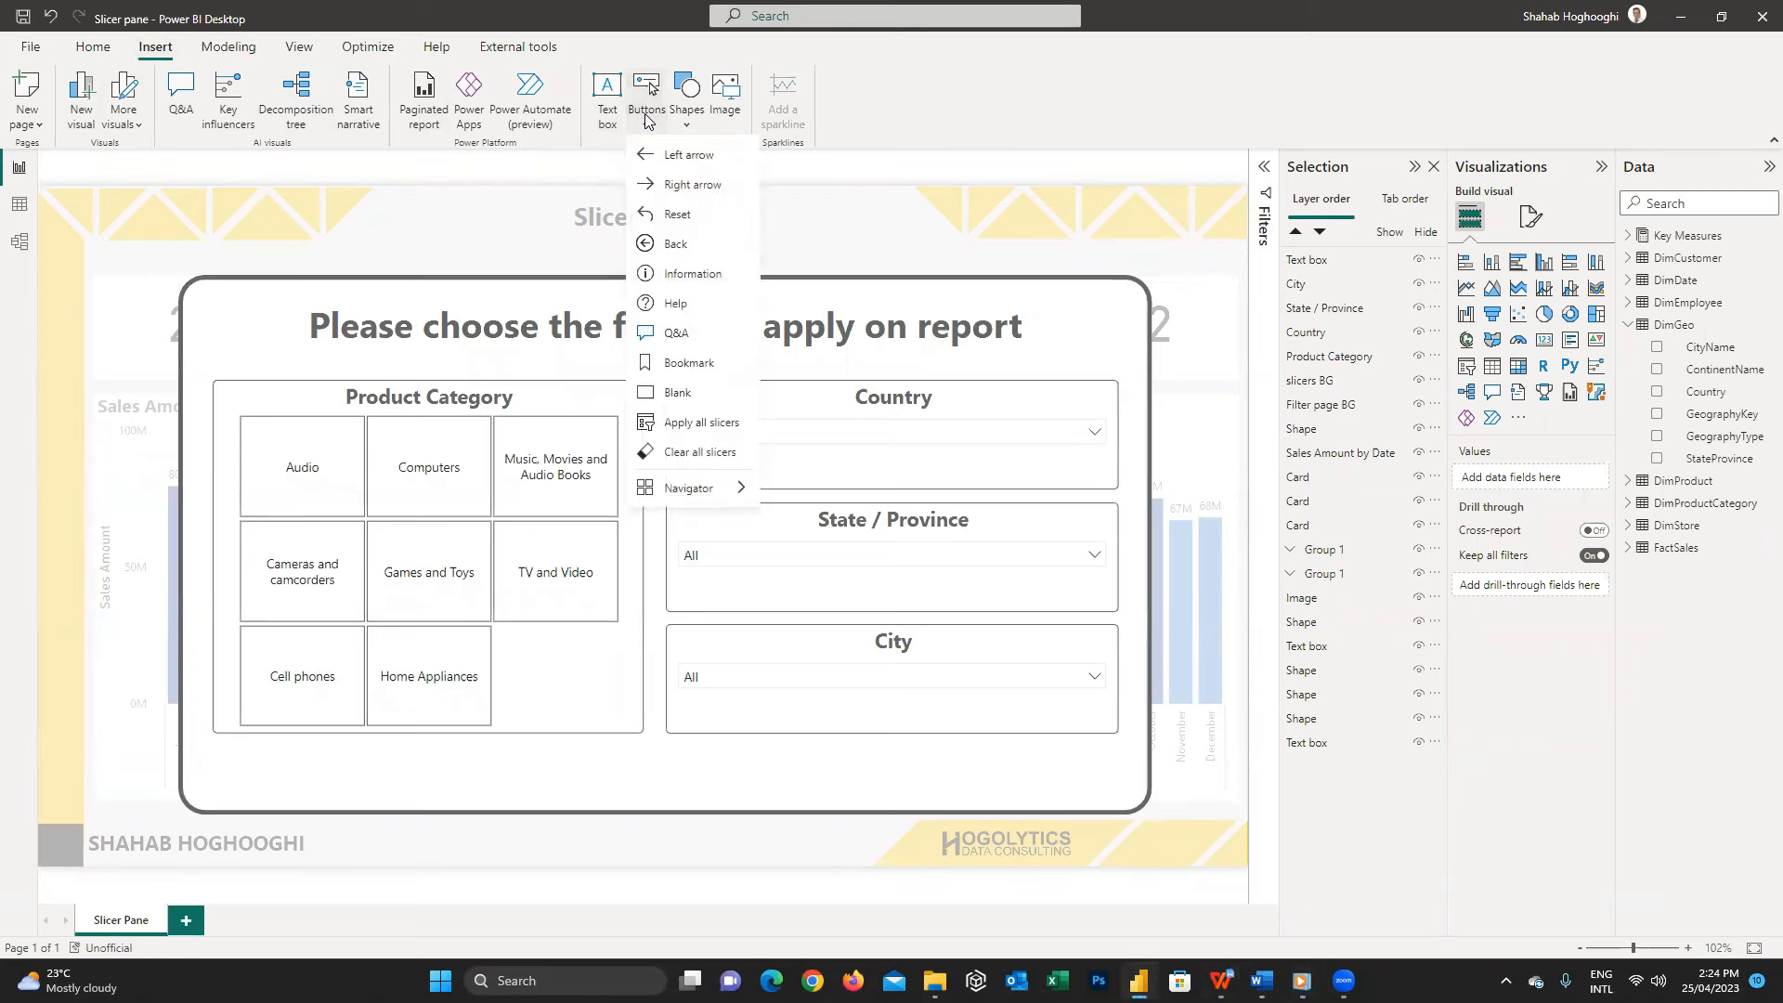
pyautogui.click(709, 246)
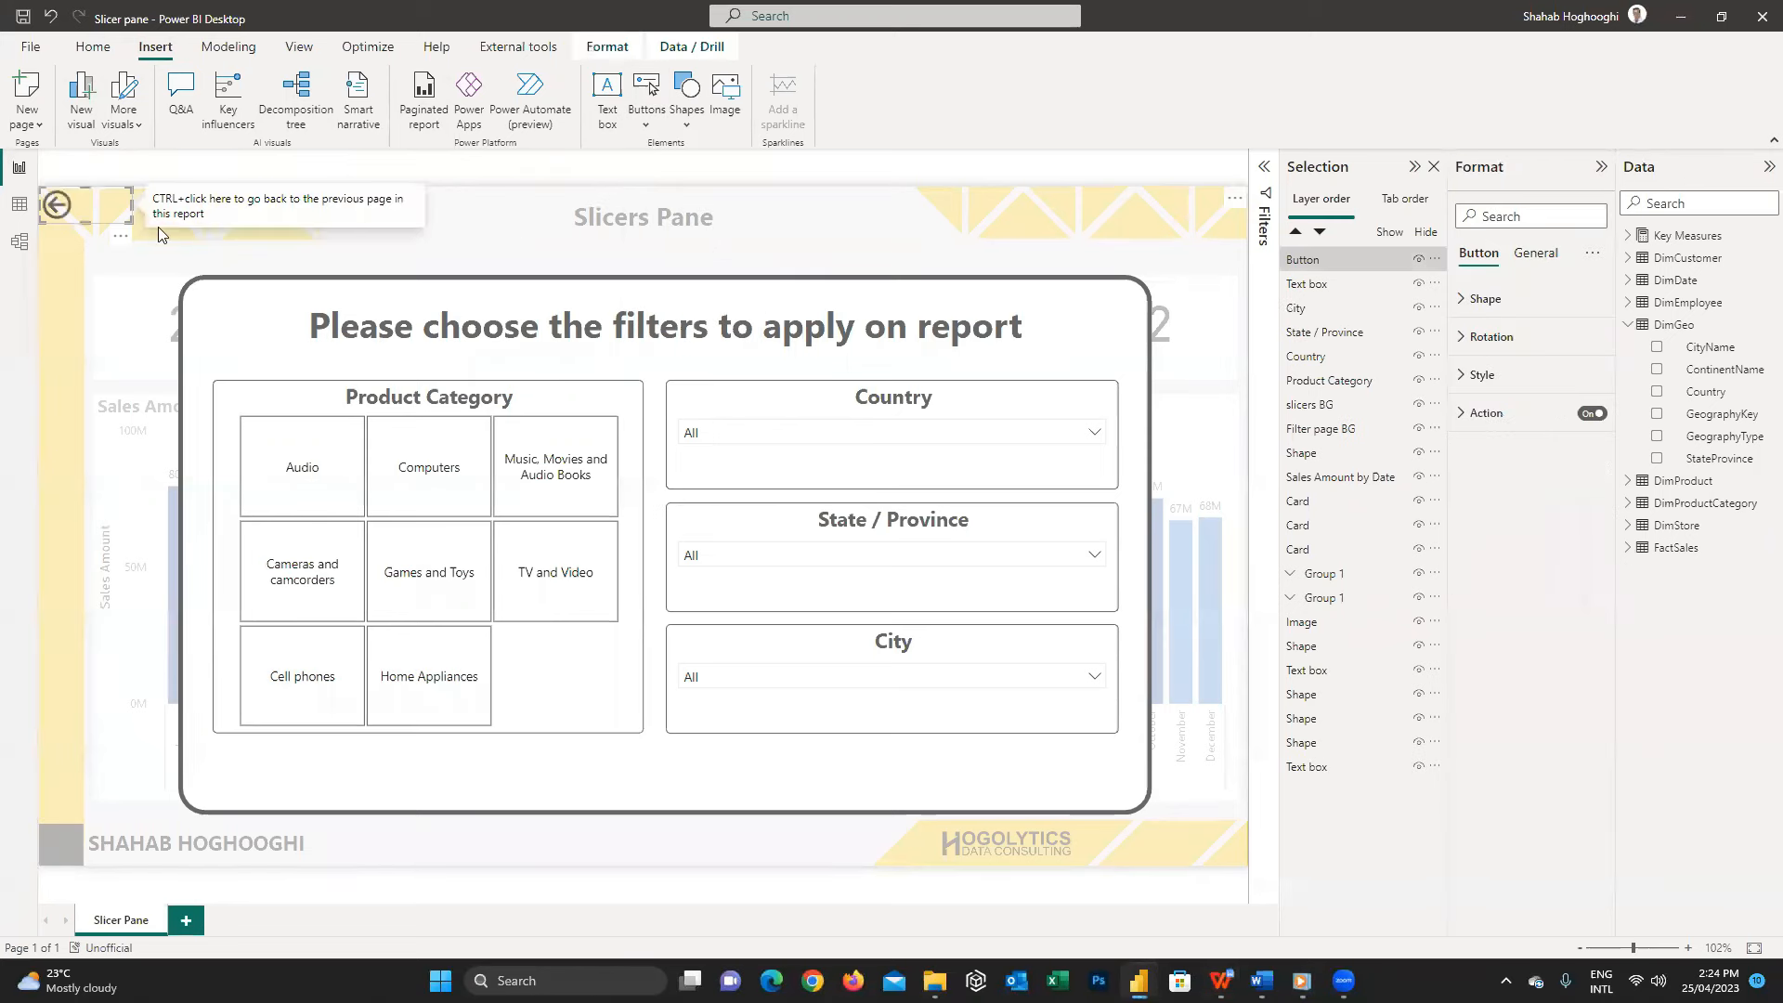
pyautogui.moveTo(207, 467); pyautogui.dragTo(421, 779)
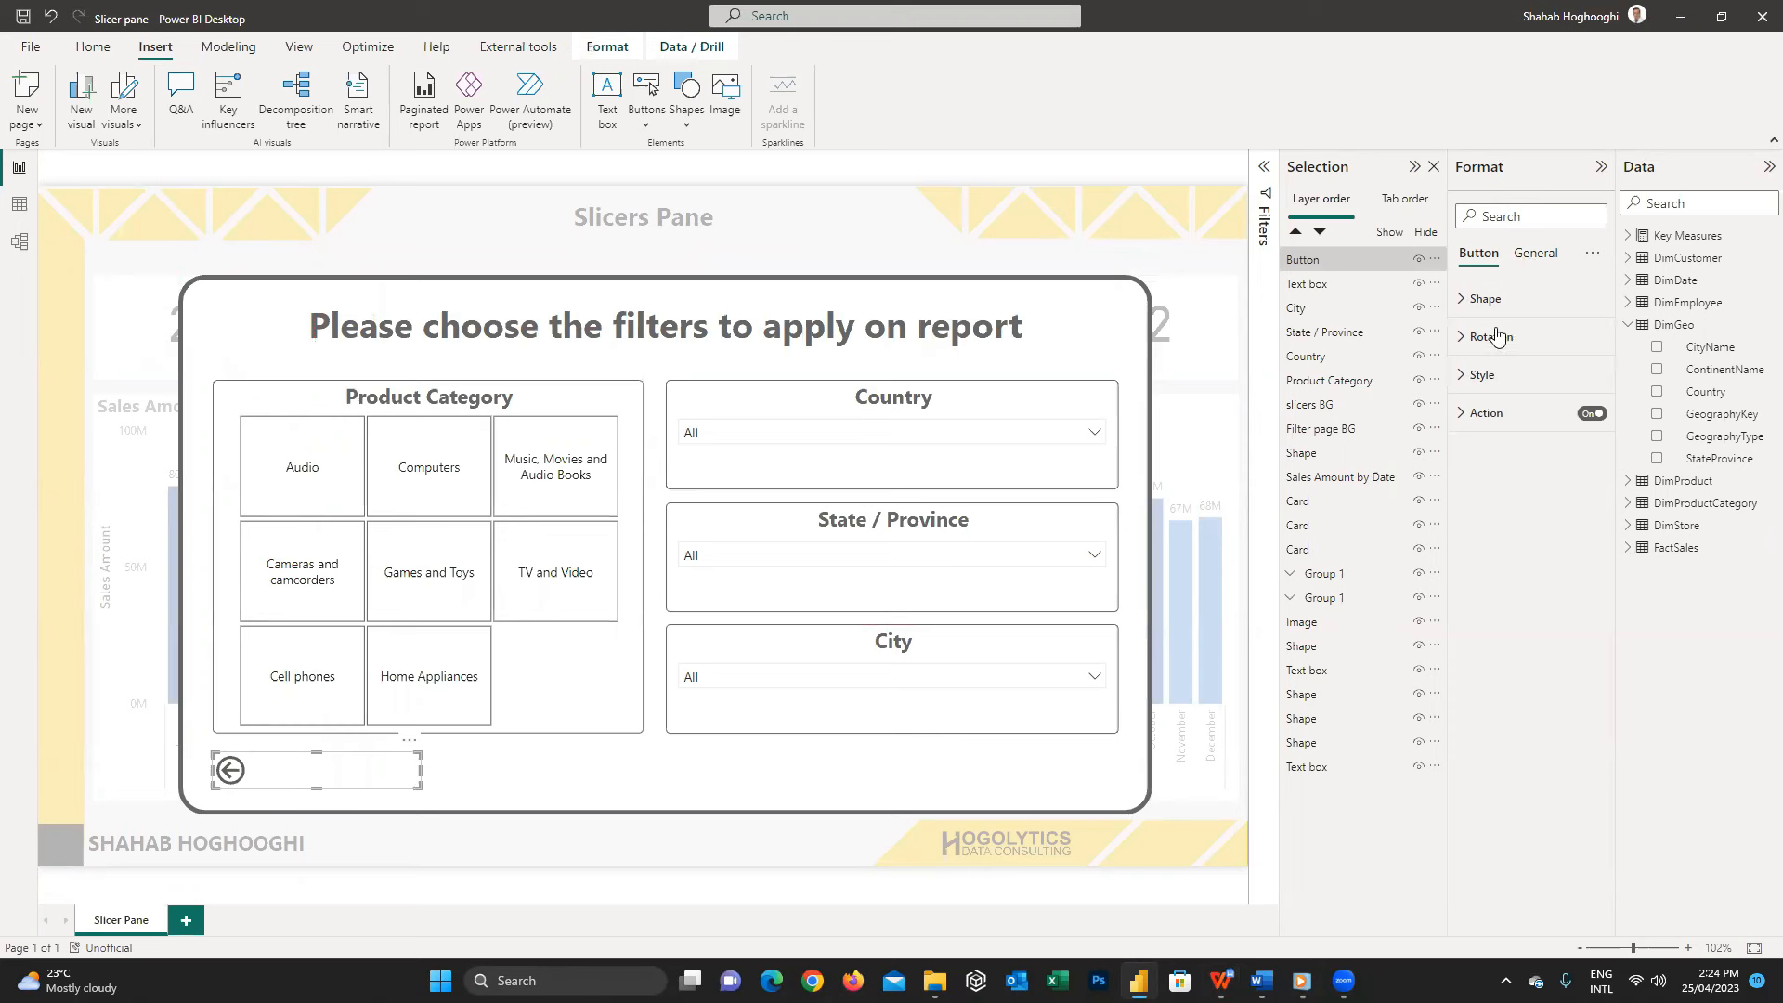
# - Turn on the back button's text and set it to "Go to the report"
pyautogui.click(1502, 388)
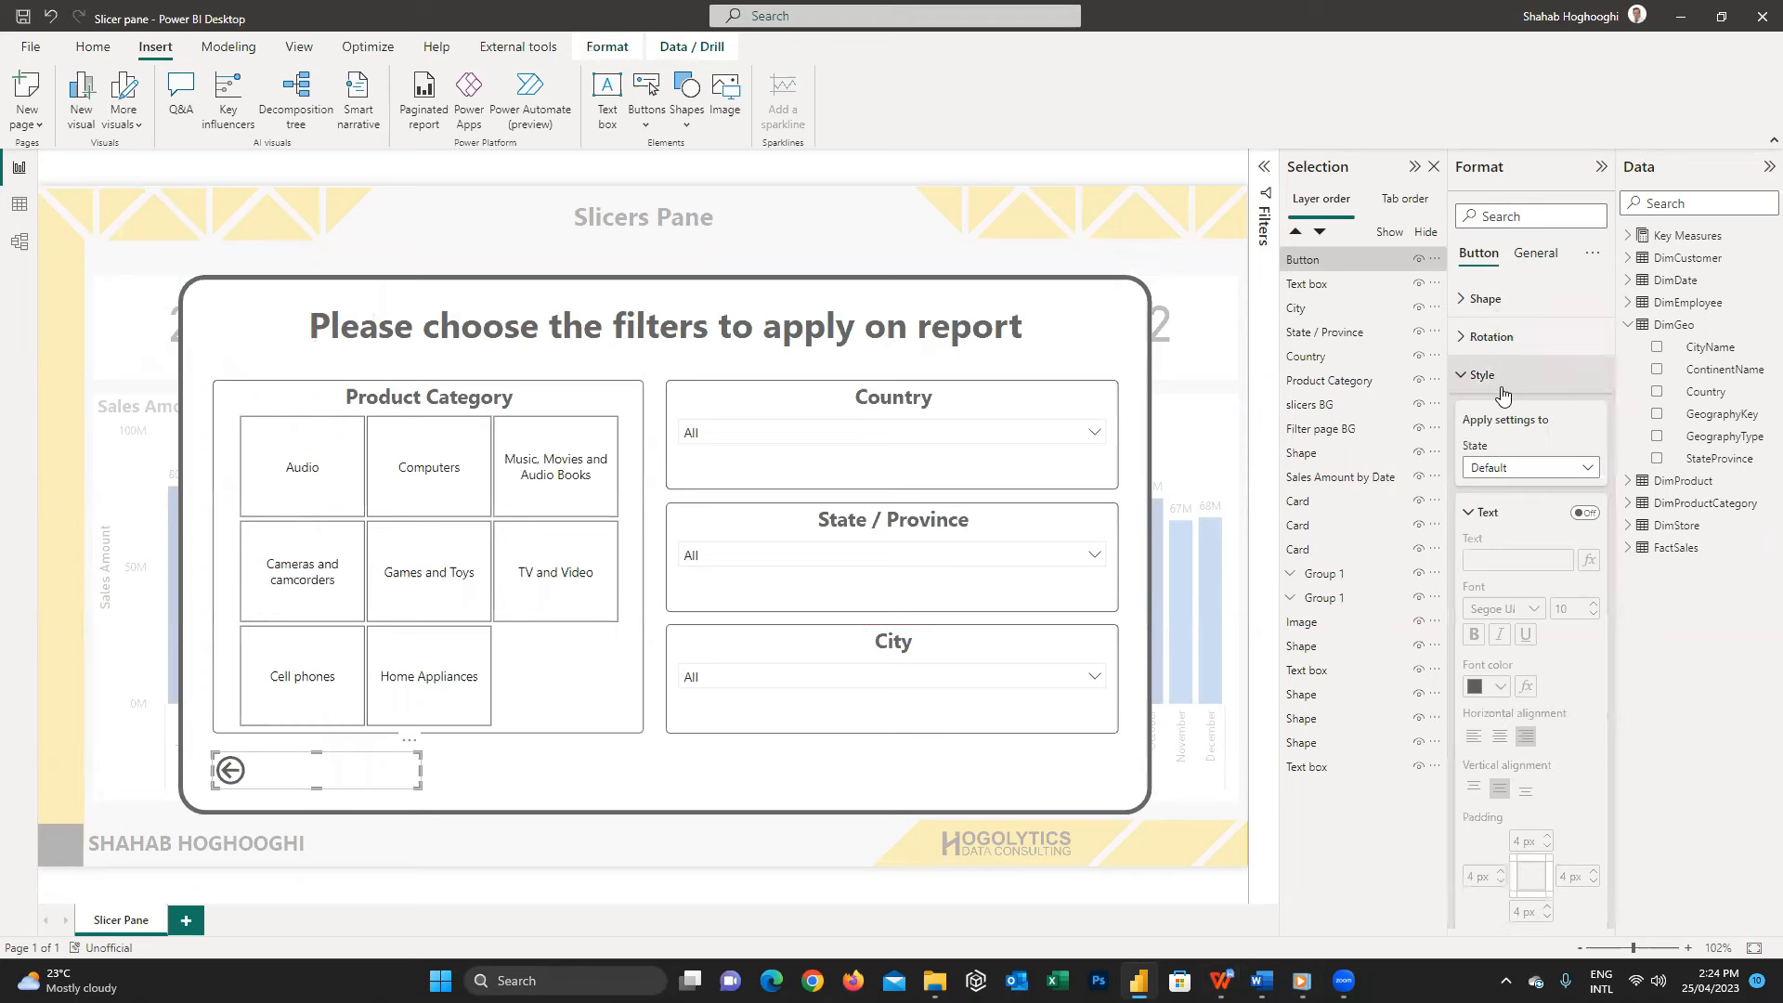
pyautogui.click(1581, 516)
pyautogui.click(1535, 561)
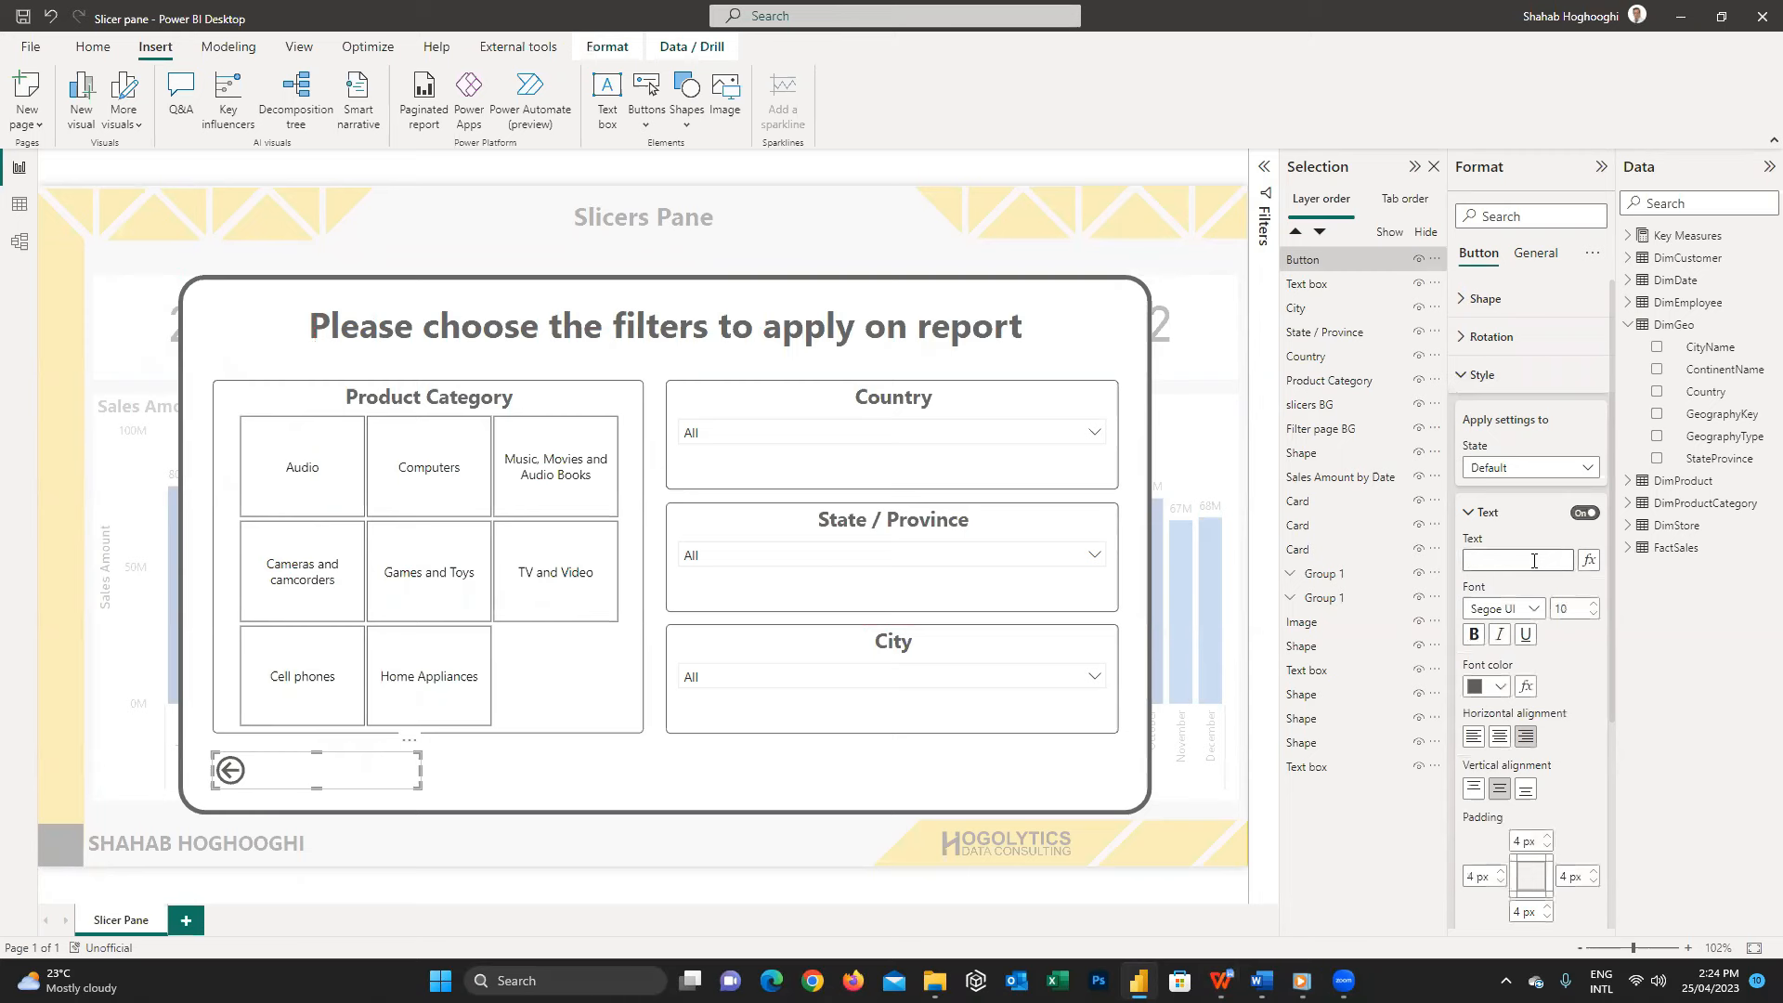
pyautogui.write('Go to the report')
# - Set the button text to size 14 in a bolder Segoe UI variant and narrow the button to fit it
pyautogui.click(1595, 603)
pyautogui.click(1594, 604)
pyautogui.click(1594, 603)
pyautogui.click(1595, 604)
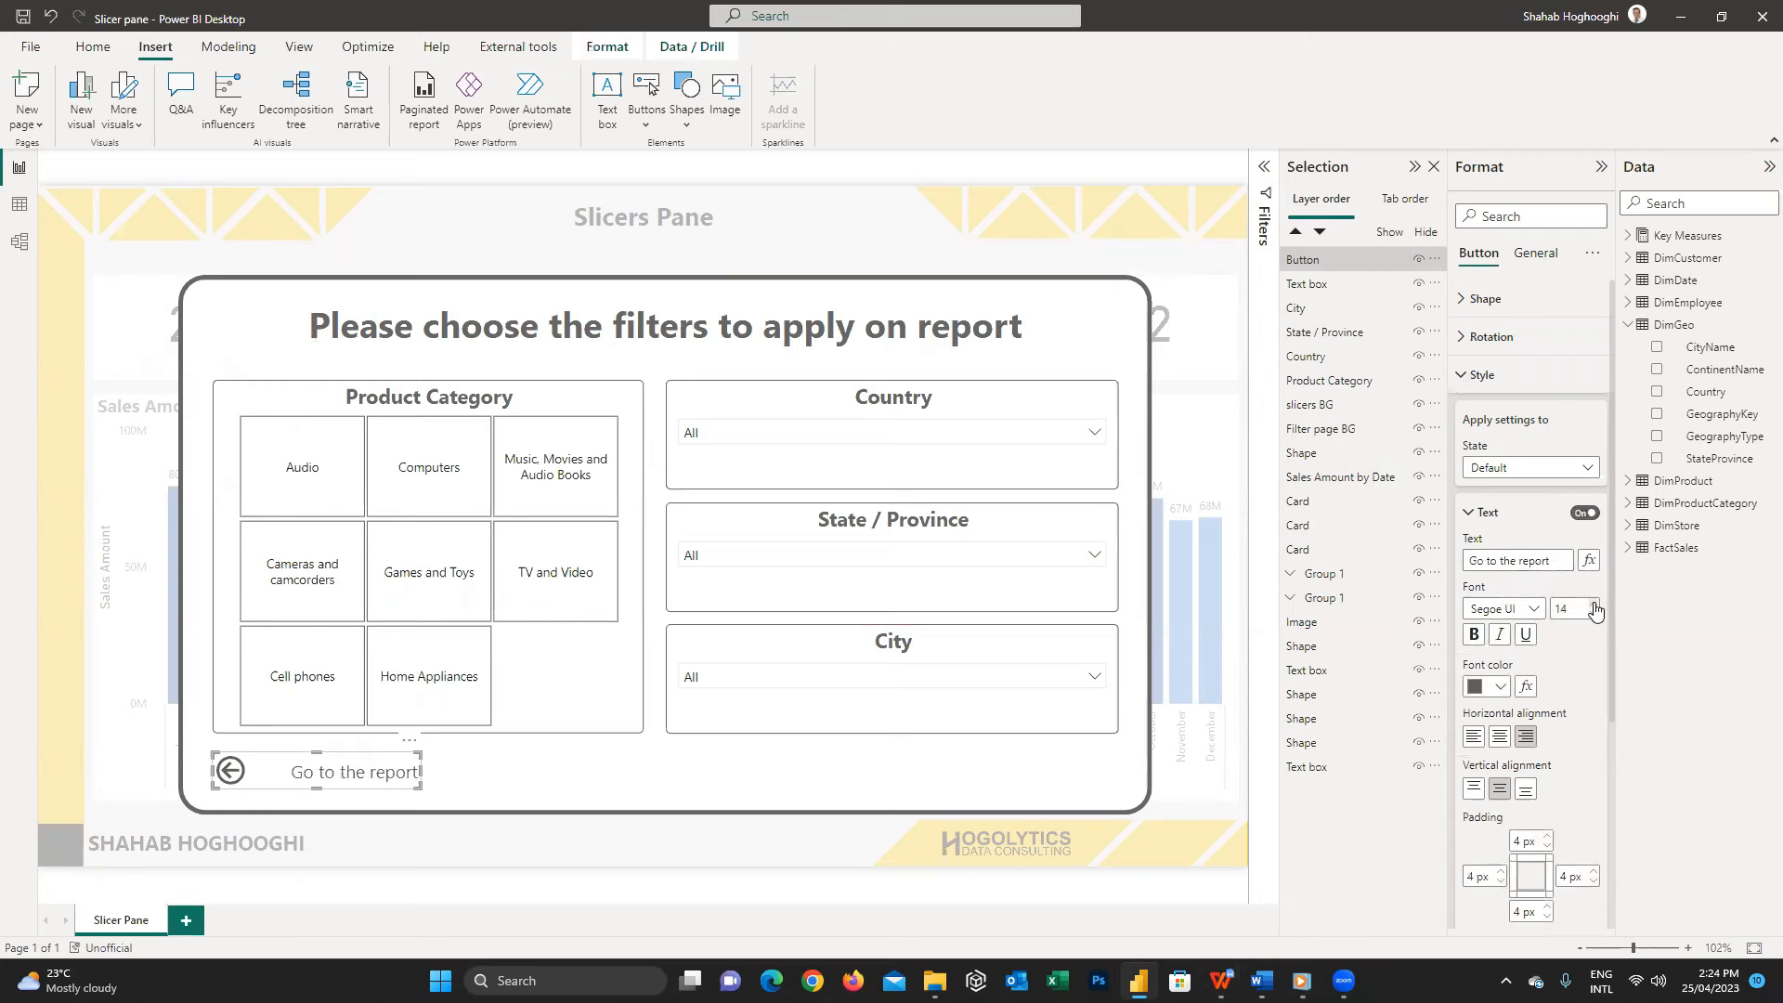
pyautogui.click(1533, 609)
pyautogui.click(1486, 762)
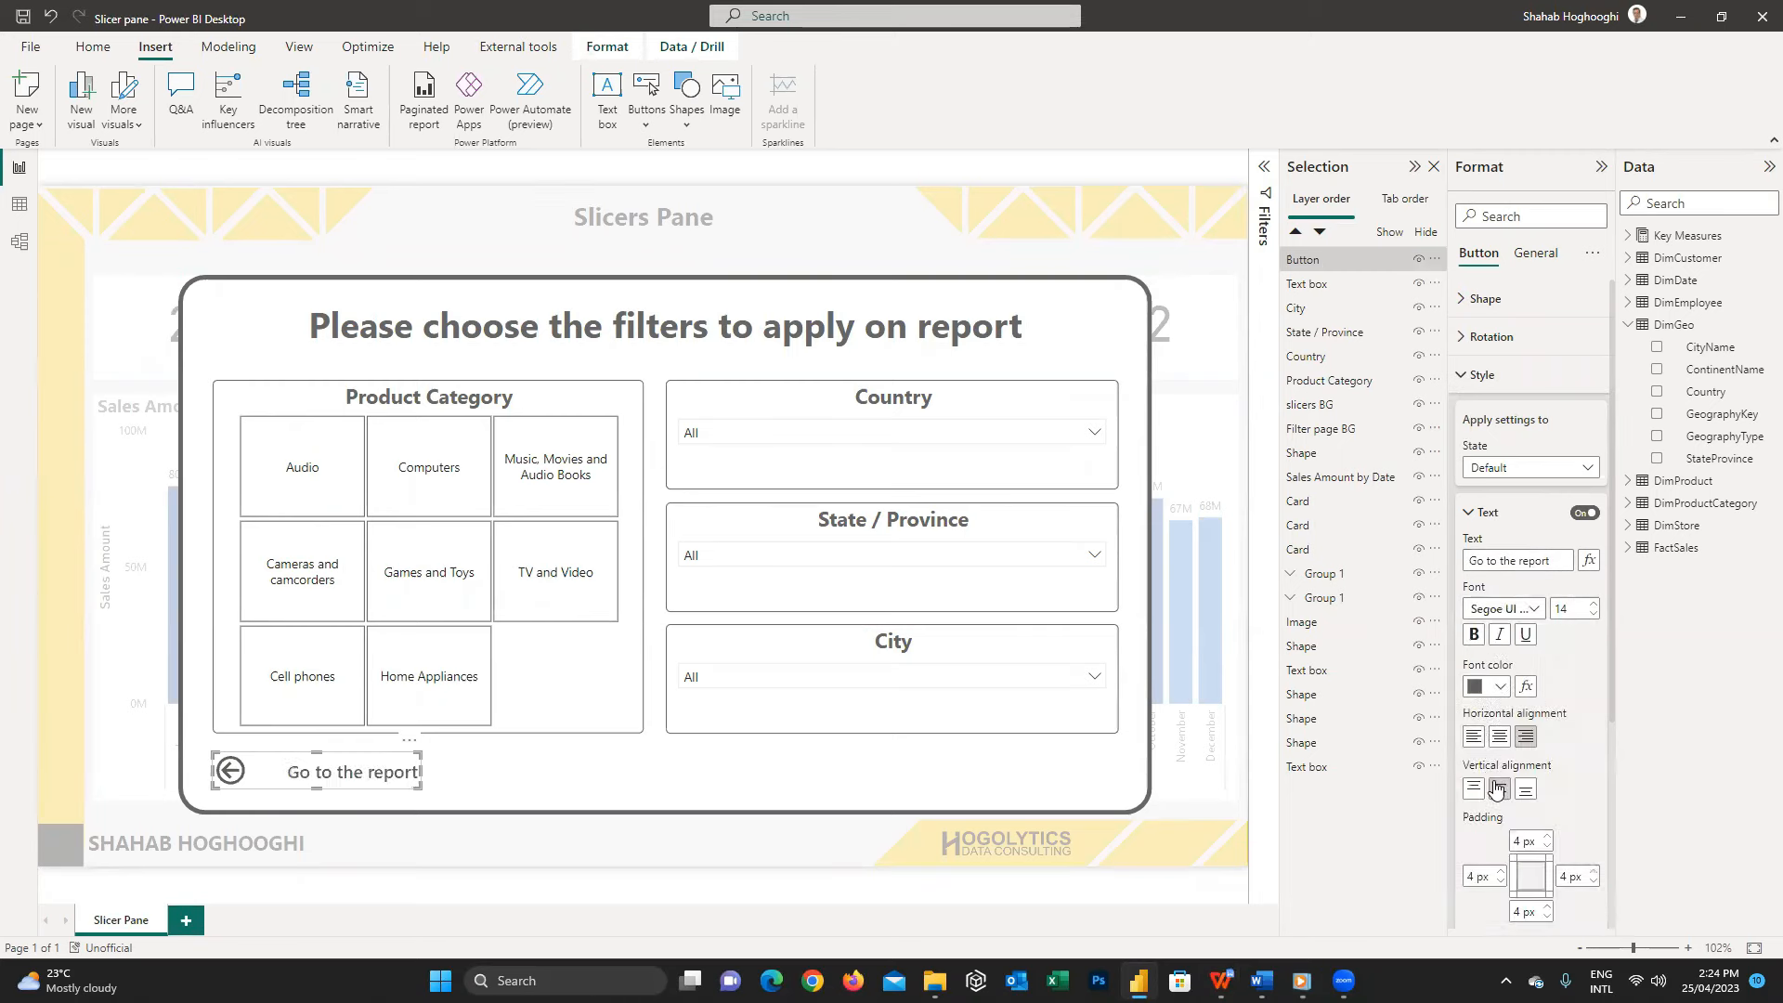
pyautogui.moveTo(421, 770); pyautogui.dragTo(390, 774)
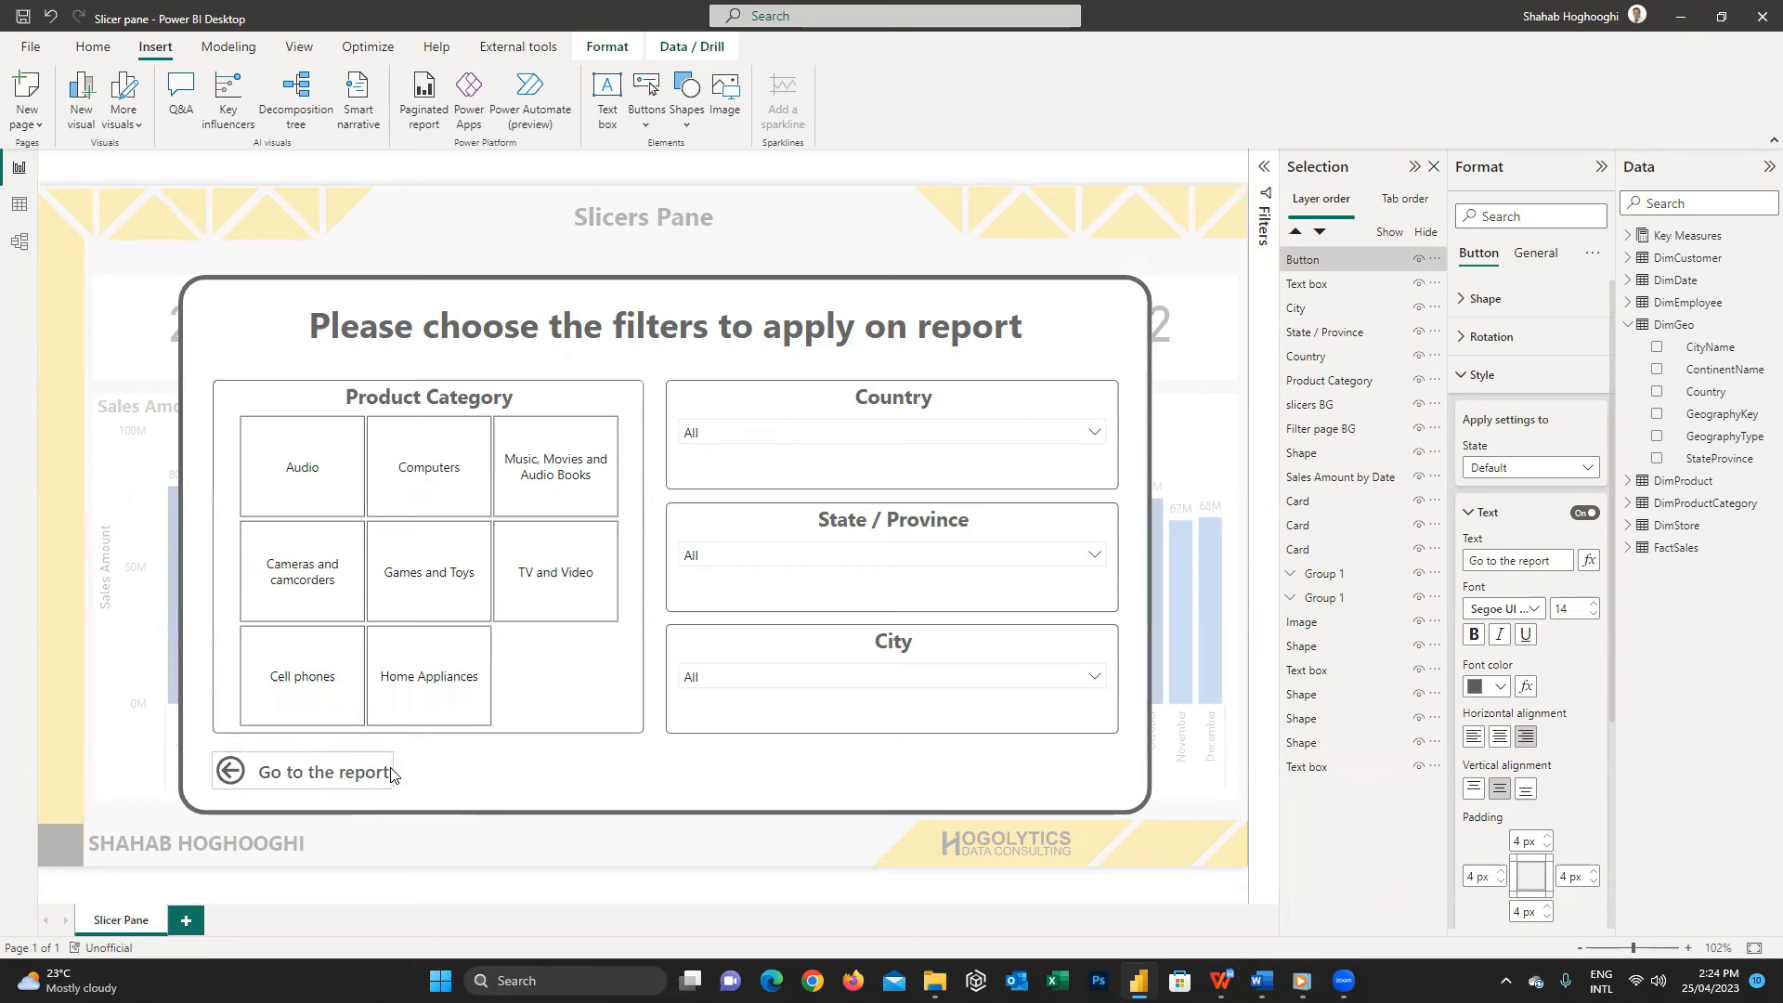
# - Rename the button's layer as "Back Button"
pyautogui.rightClick(1314, 264)
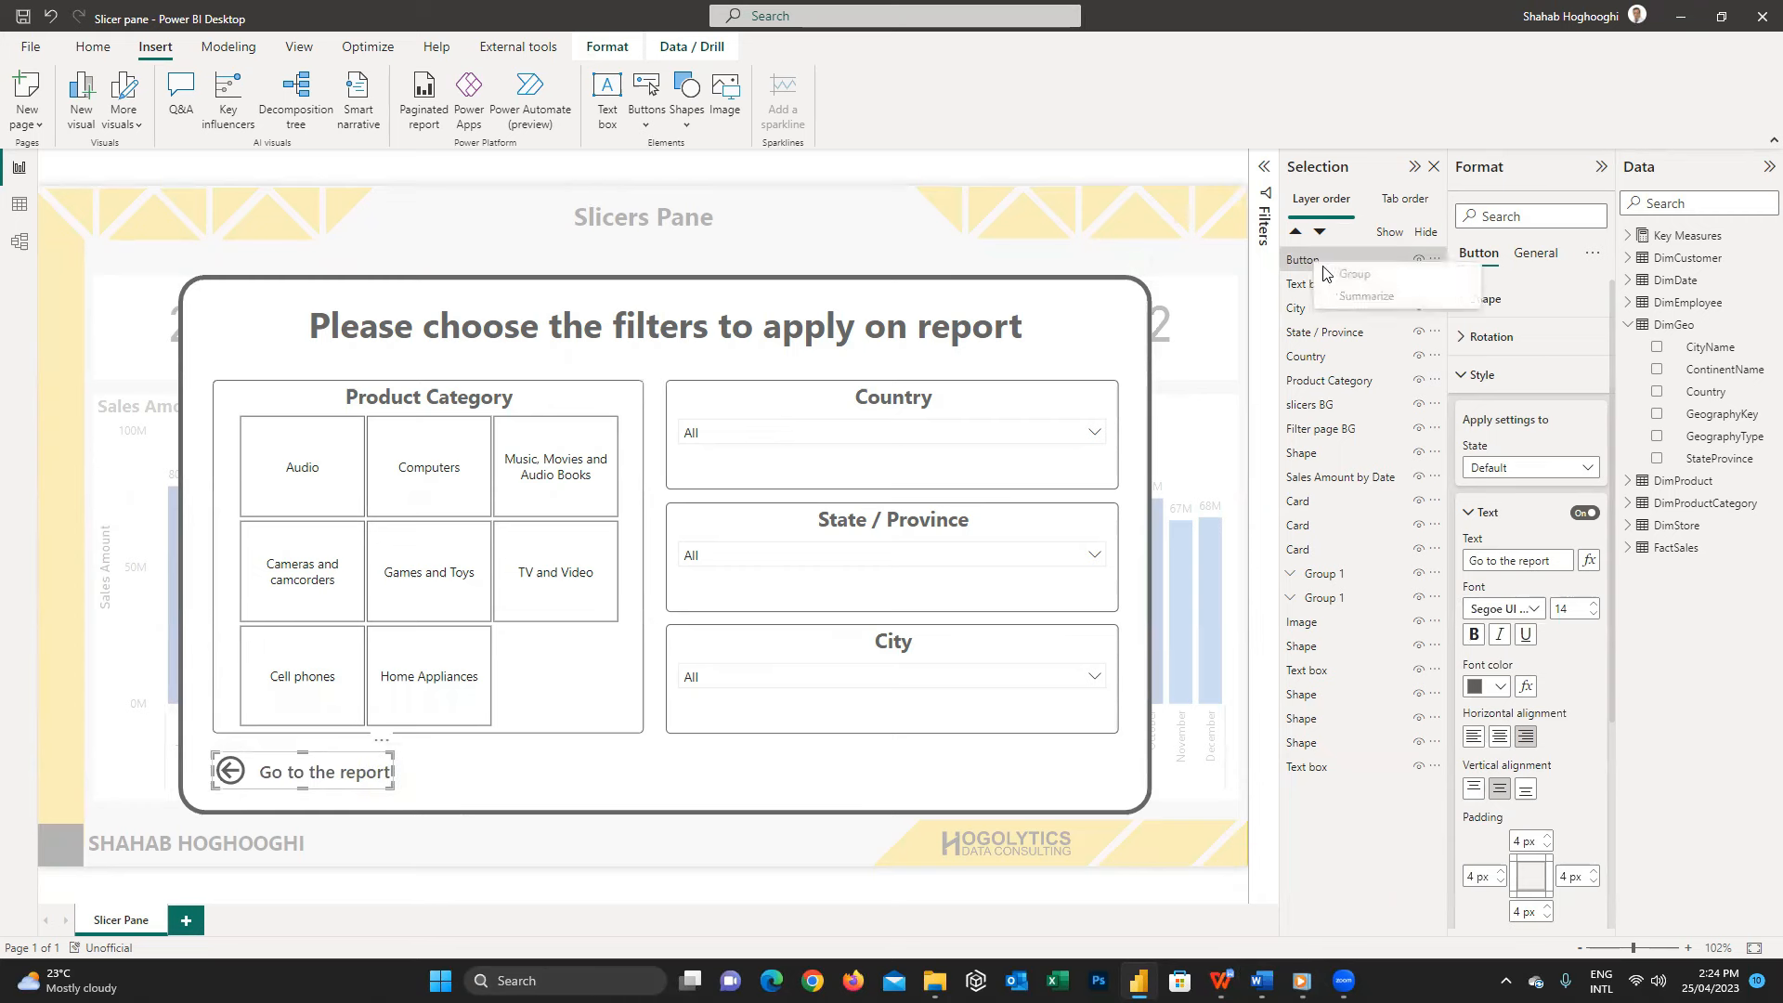
pyautogui.doubleClick(1308, 260)
pyautogui.write('Back')
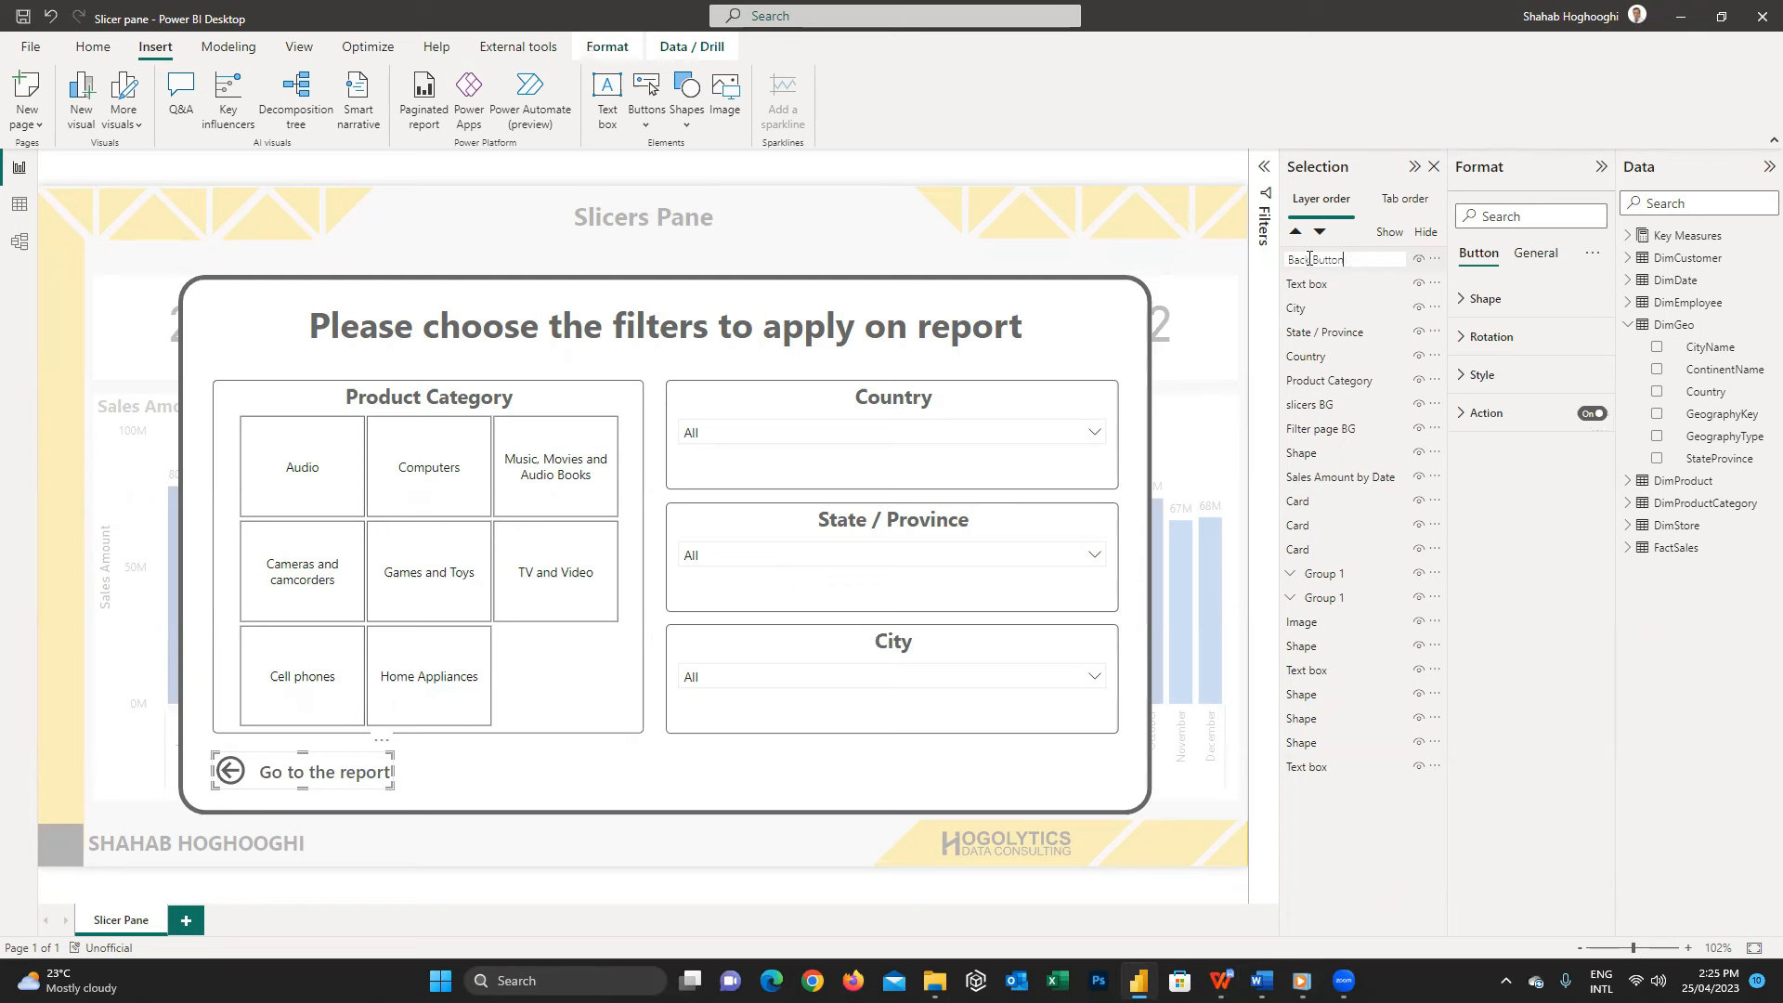
pyautogui.press('Return')
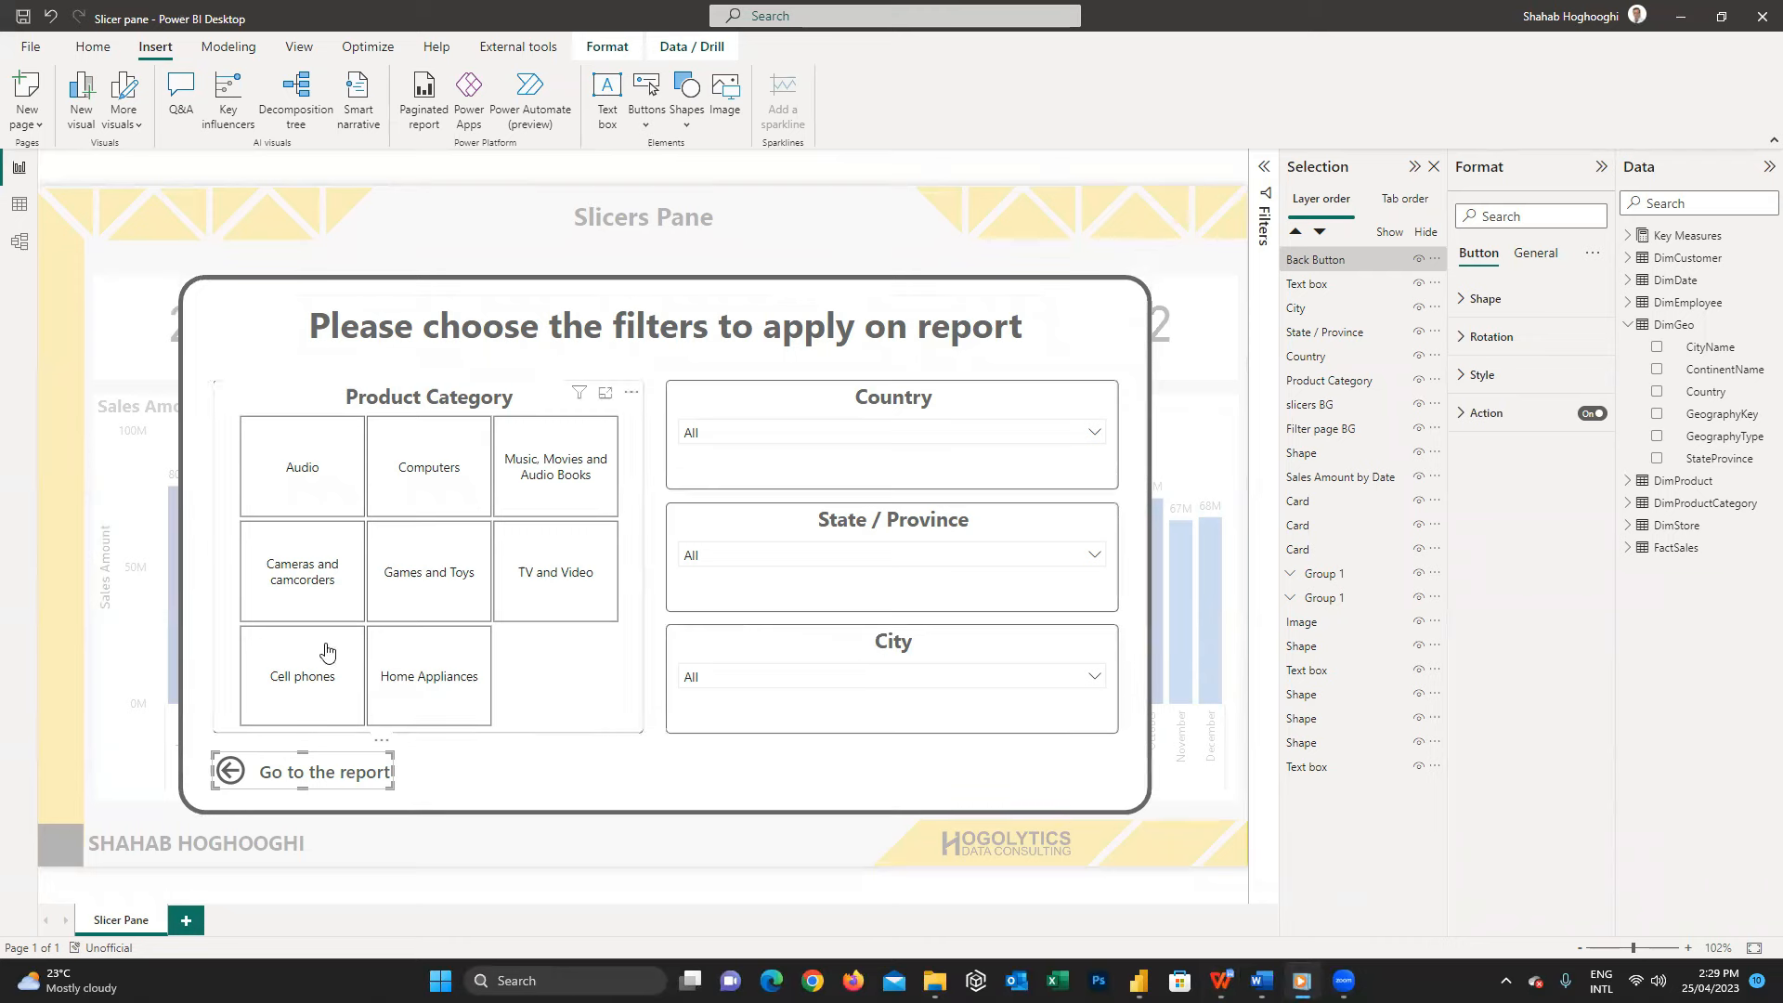
# - Group all the pane's layers, from Back Button down to Filter page BG
pyautogui.click(1332, 260)
pyautogui.click(1333, 263)
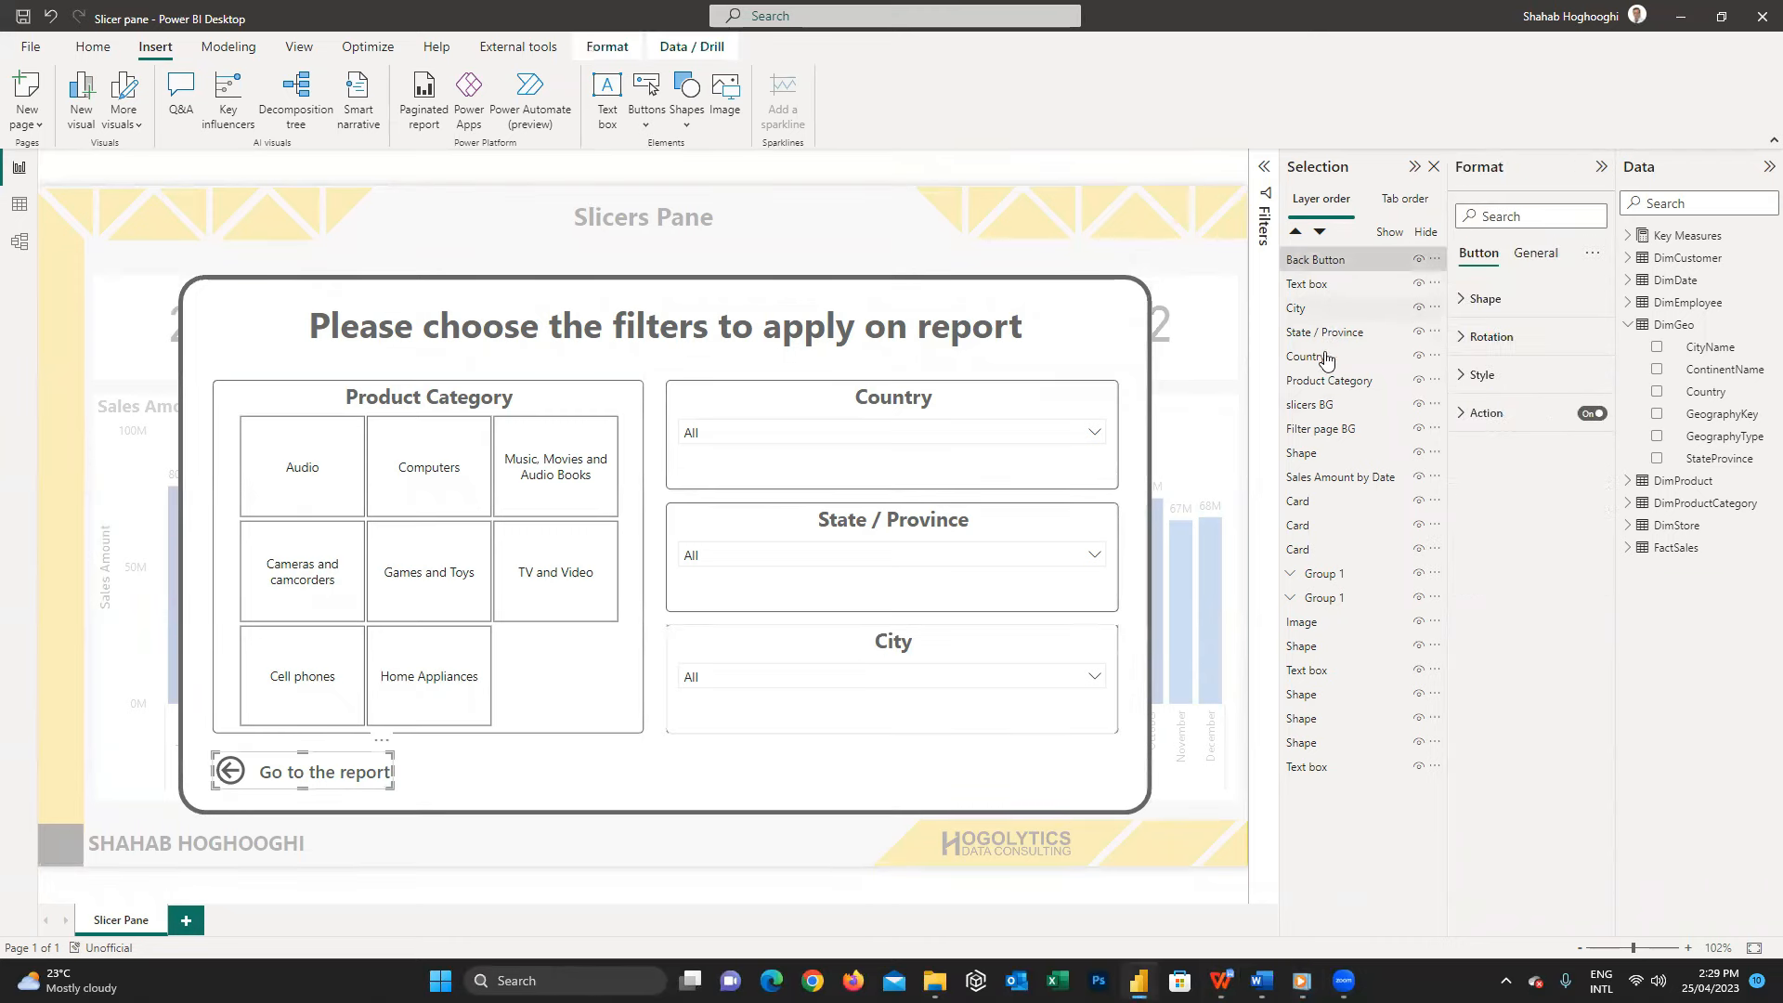
pyautogui.keyDown('shift'); pyautogui.click(1328, 431); pyautogui.keyUp('shift')
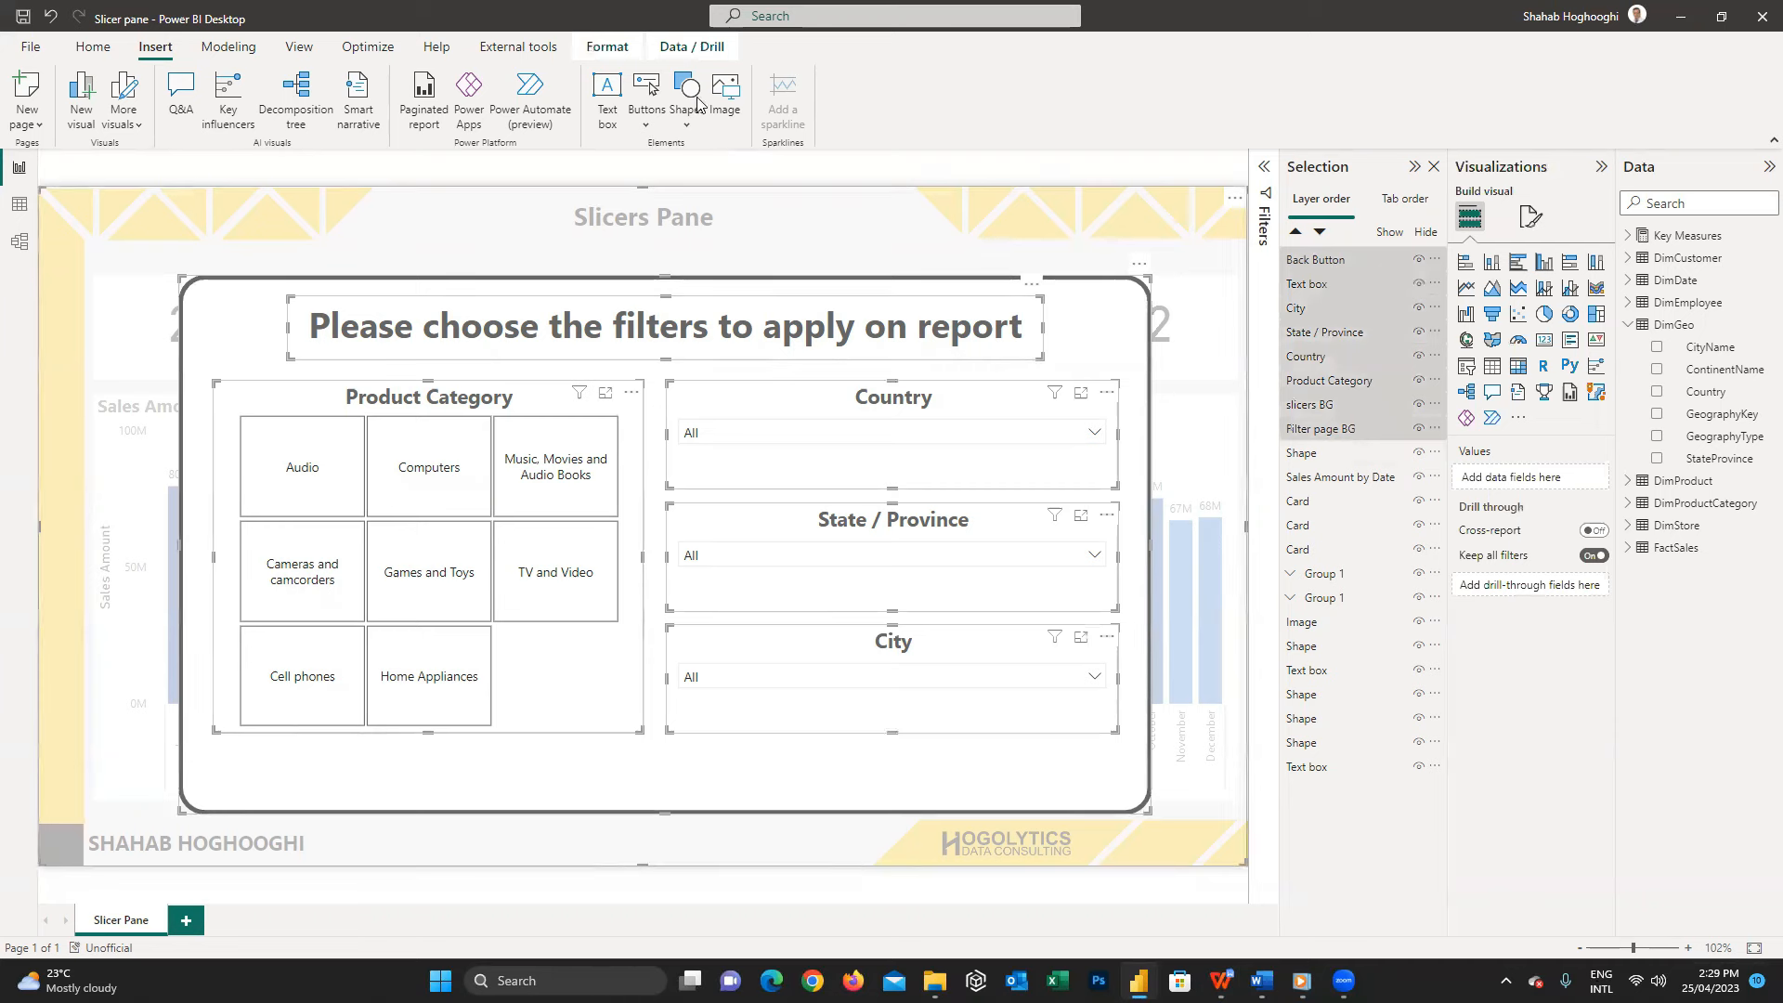
pyautogui.click(596, 49)
pyautogui.click(438, 130)
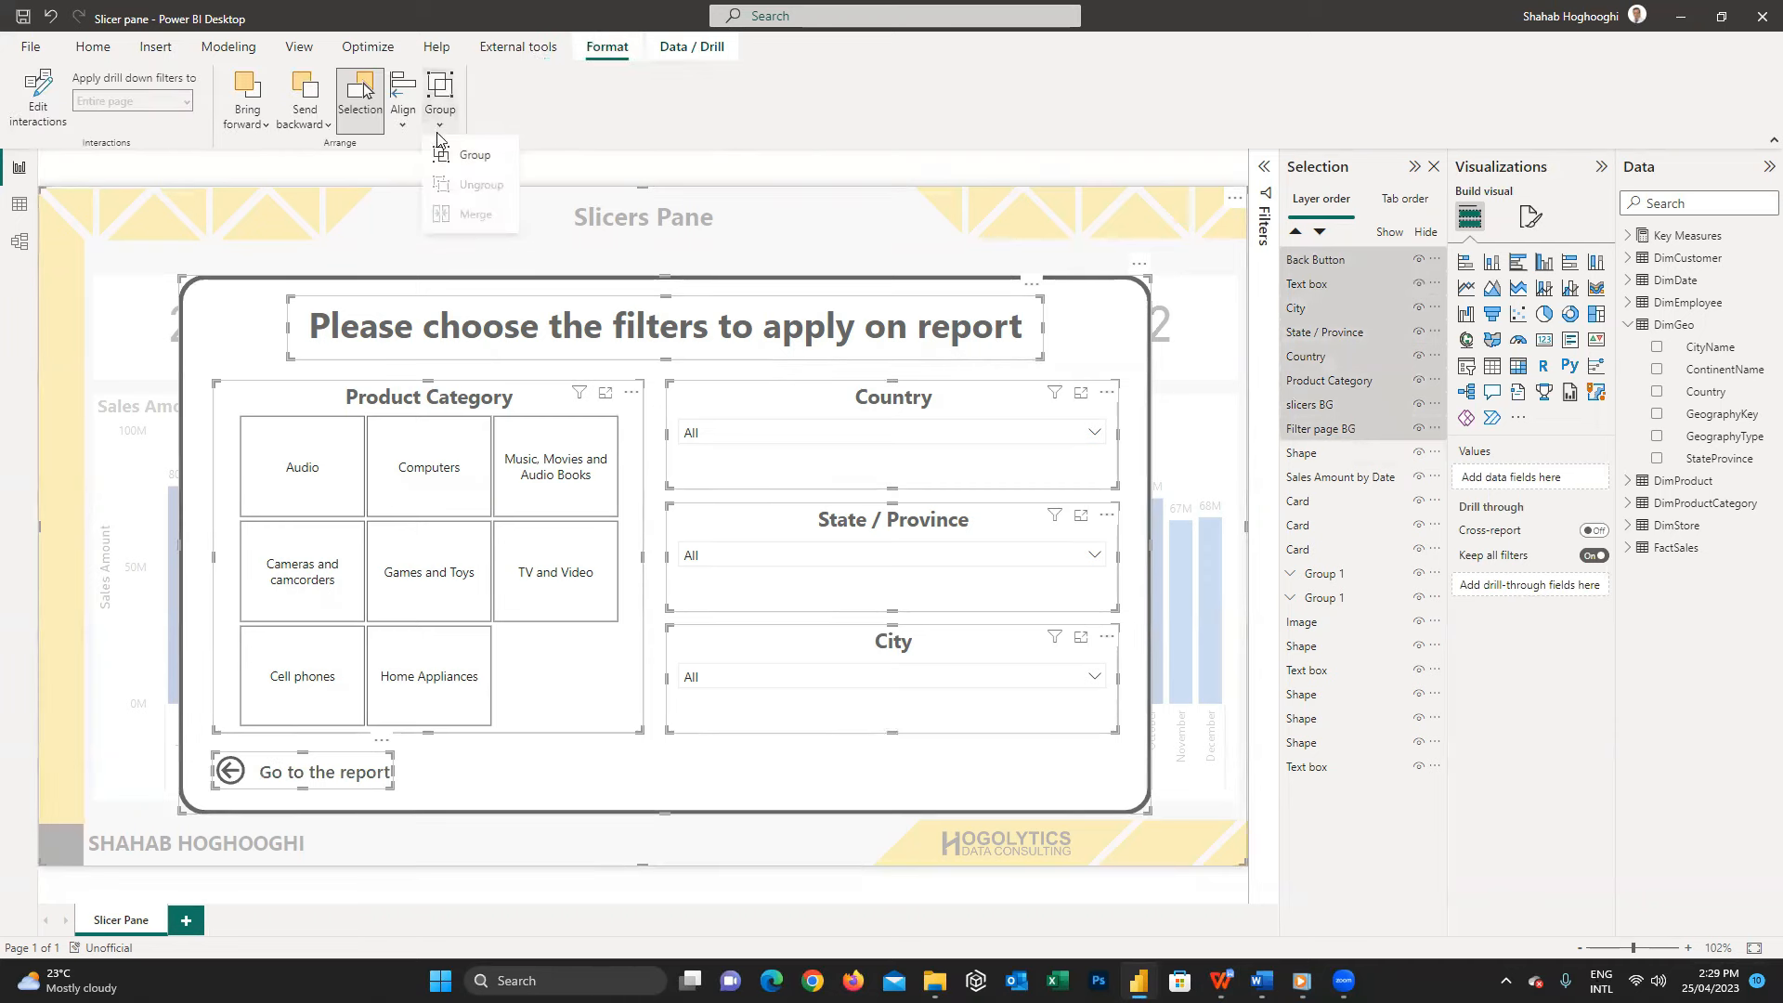
pyautogui.click(446, 158)
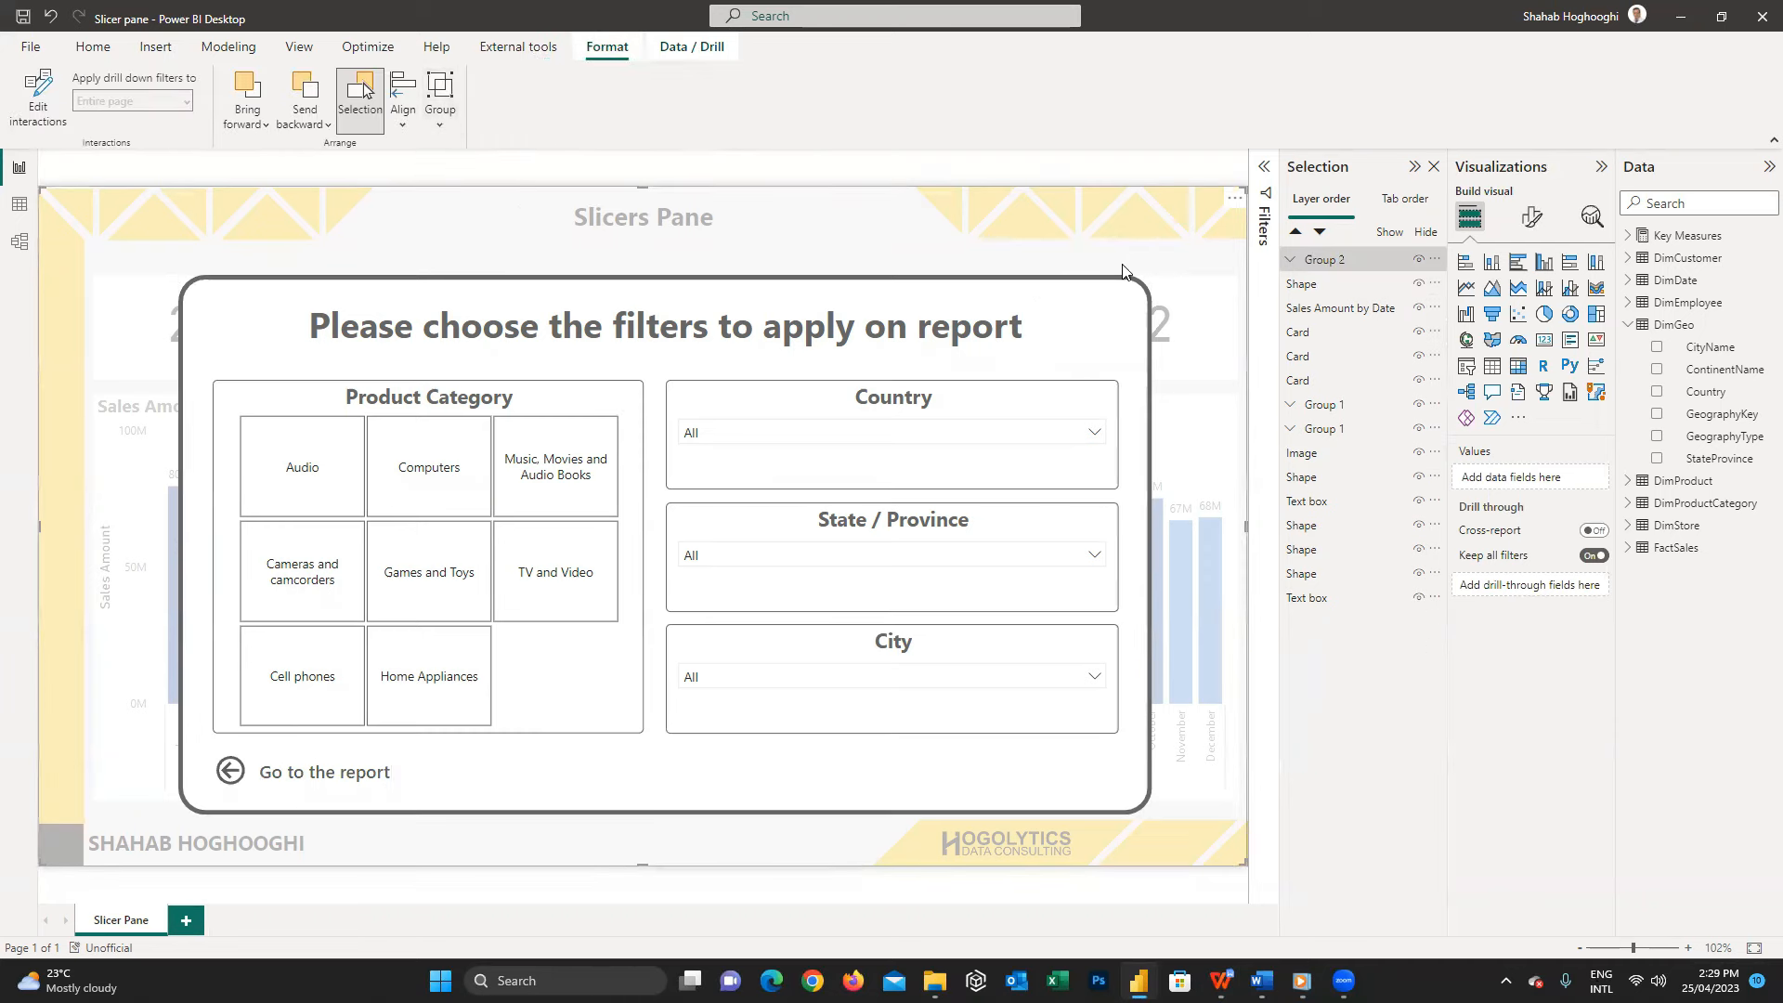
# - Rename the new group as "Slicer Pane"
pyautogui.rightClick(1329, 264)
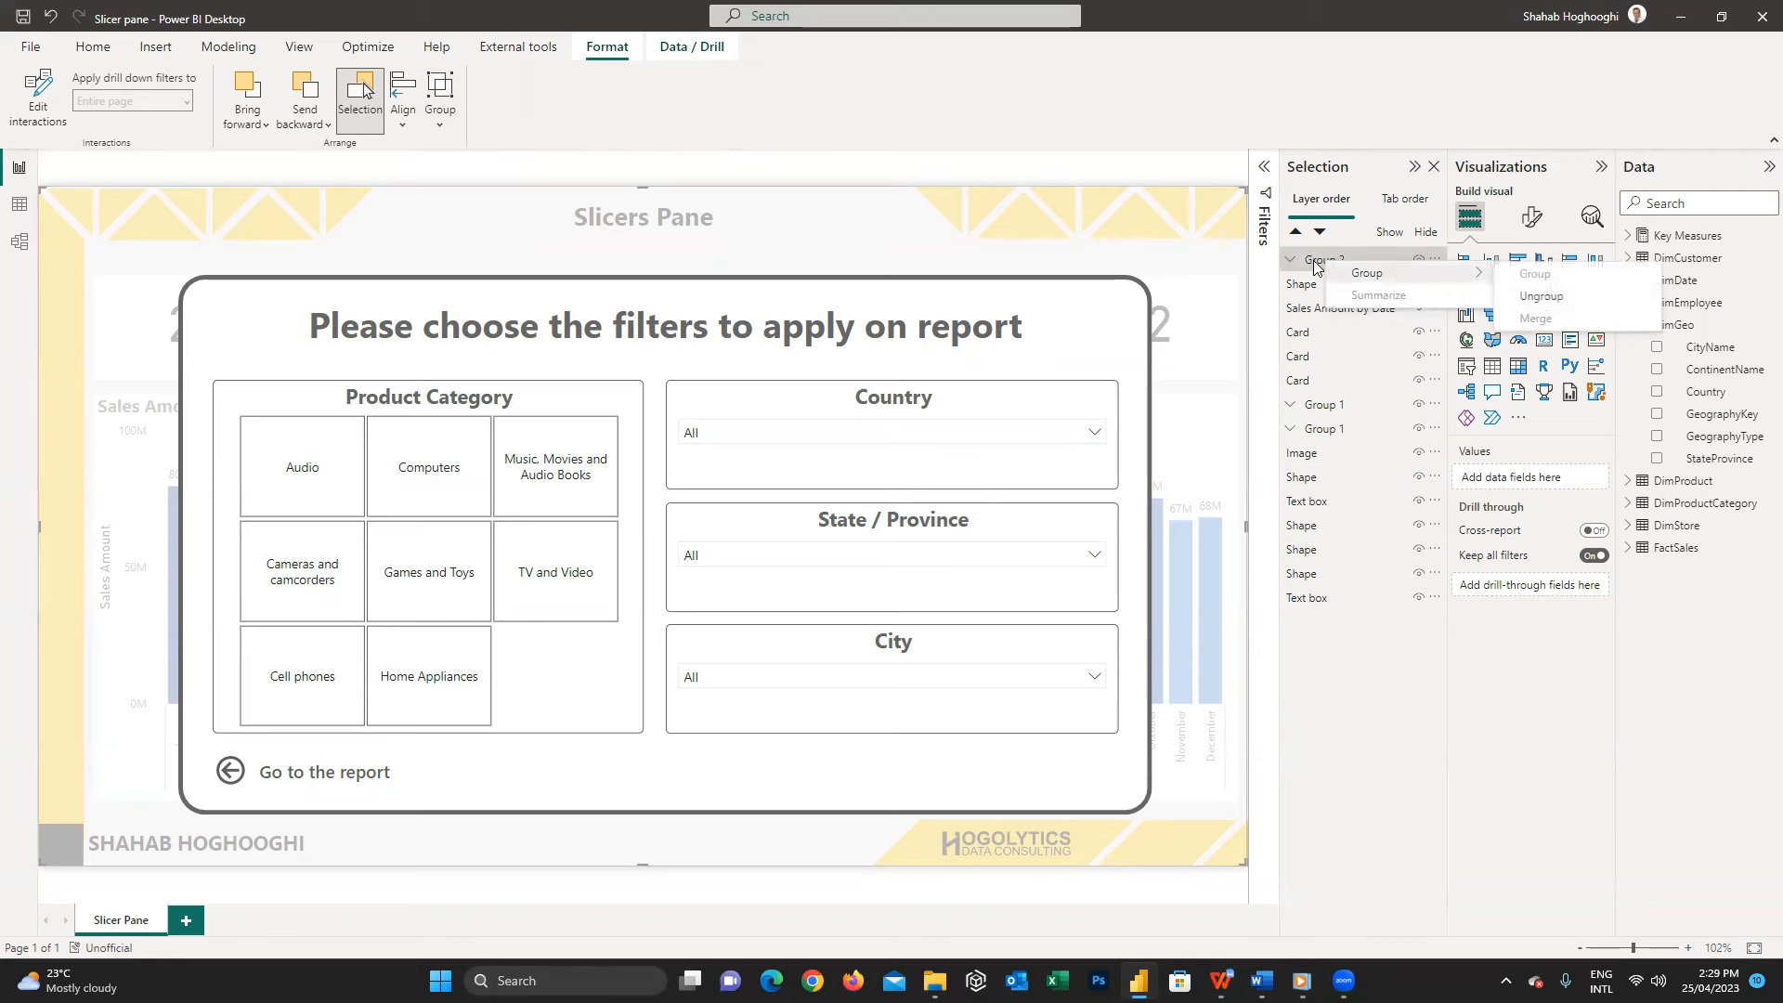
pyautogui.doubleClick(1314, 260)
pyautogui.write('Slicer Pane')
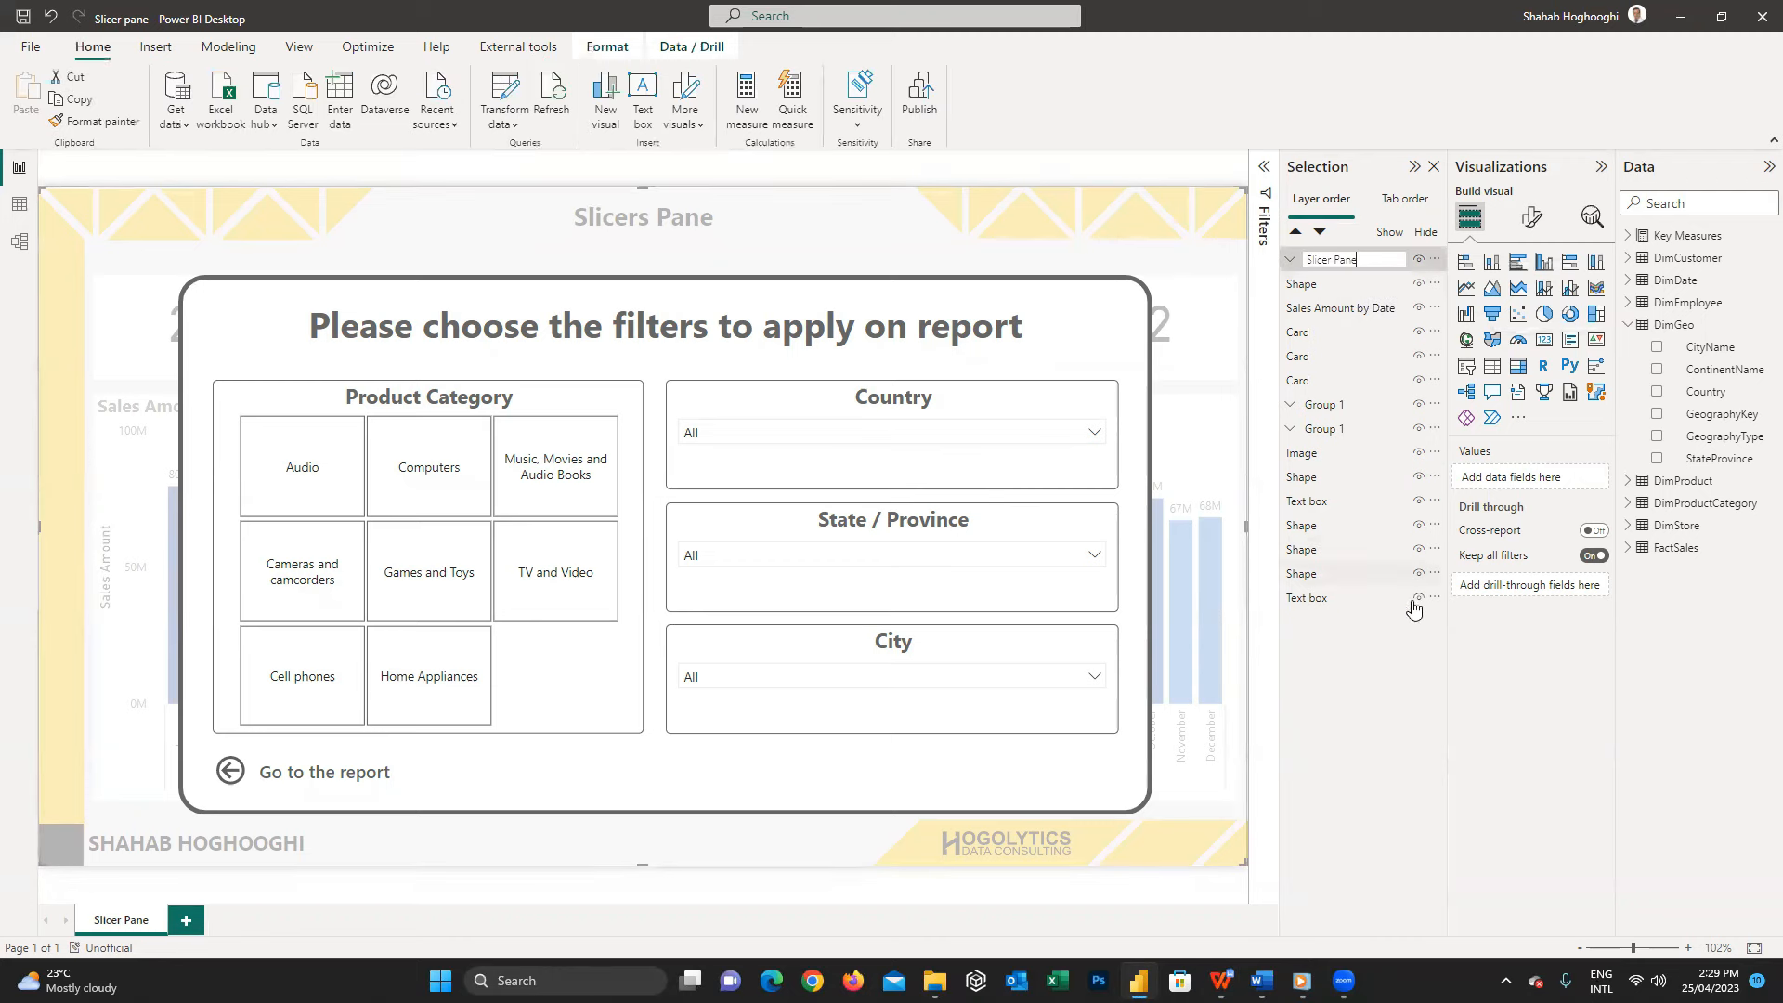
pyautogui.press('Return')
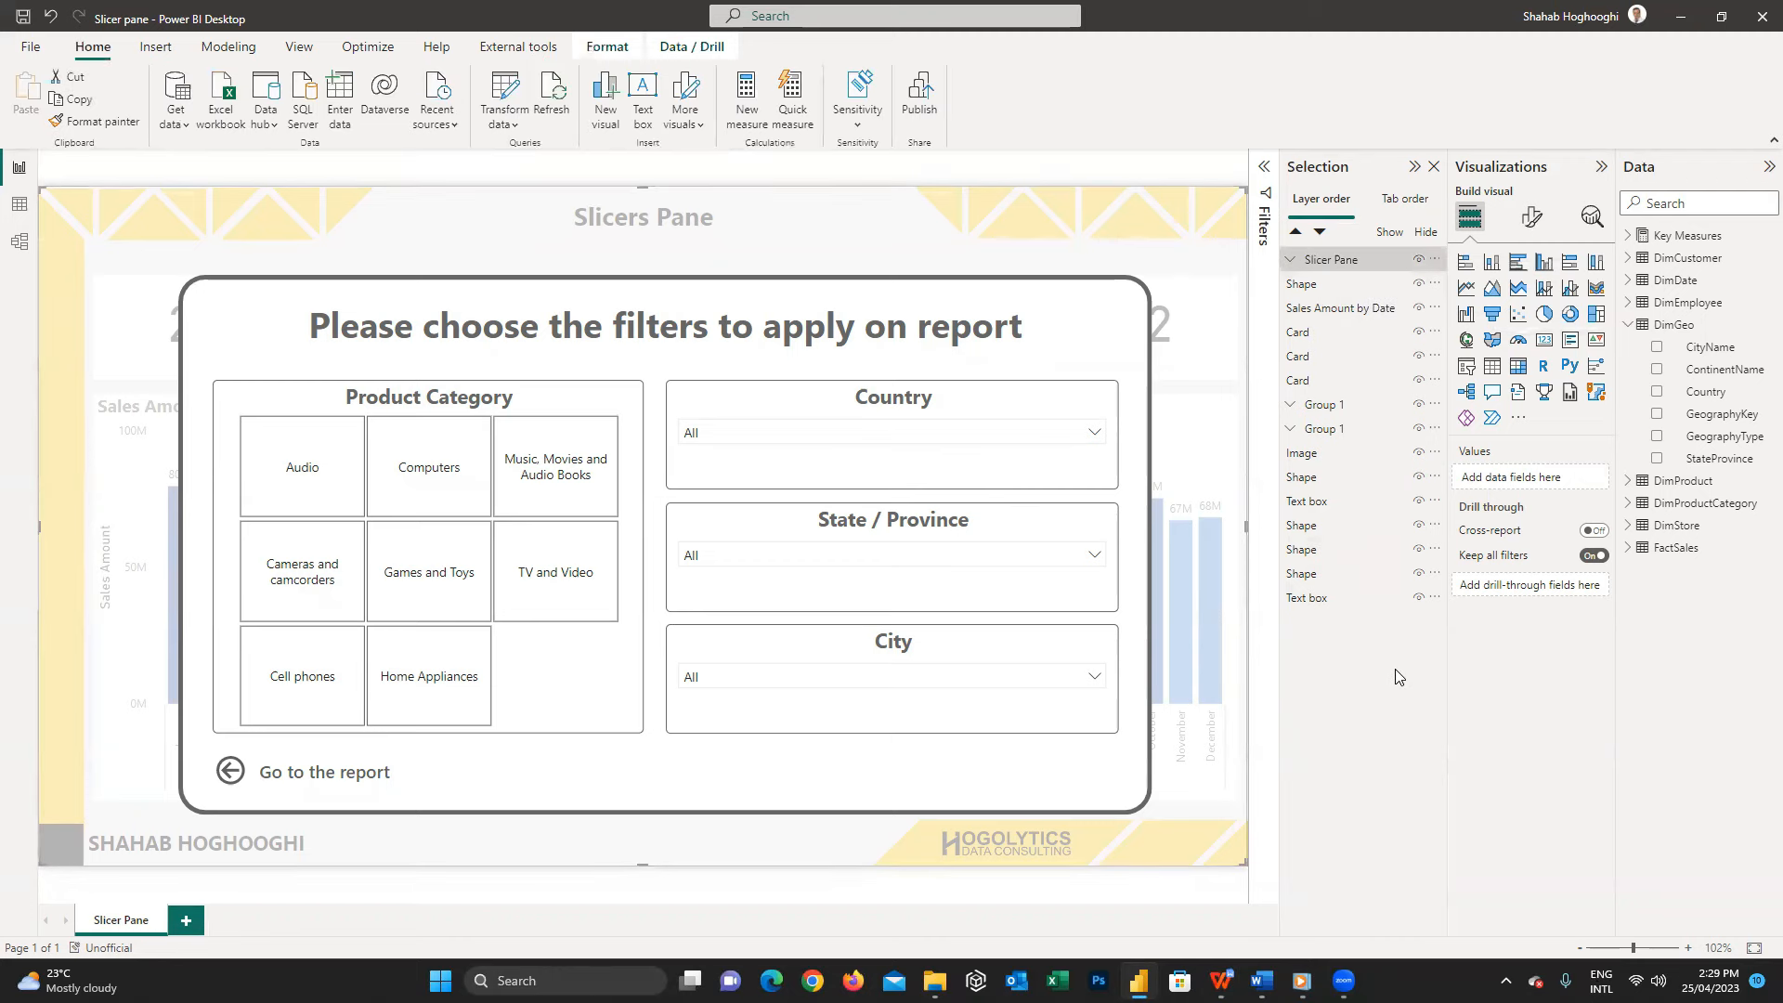
# - Hide the Slicer Pane group and insert a chevron block arrow shape on the report page
pyautogui.click(1418, 259)
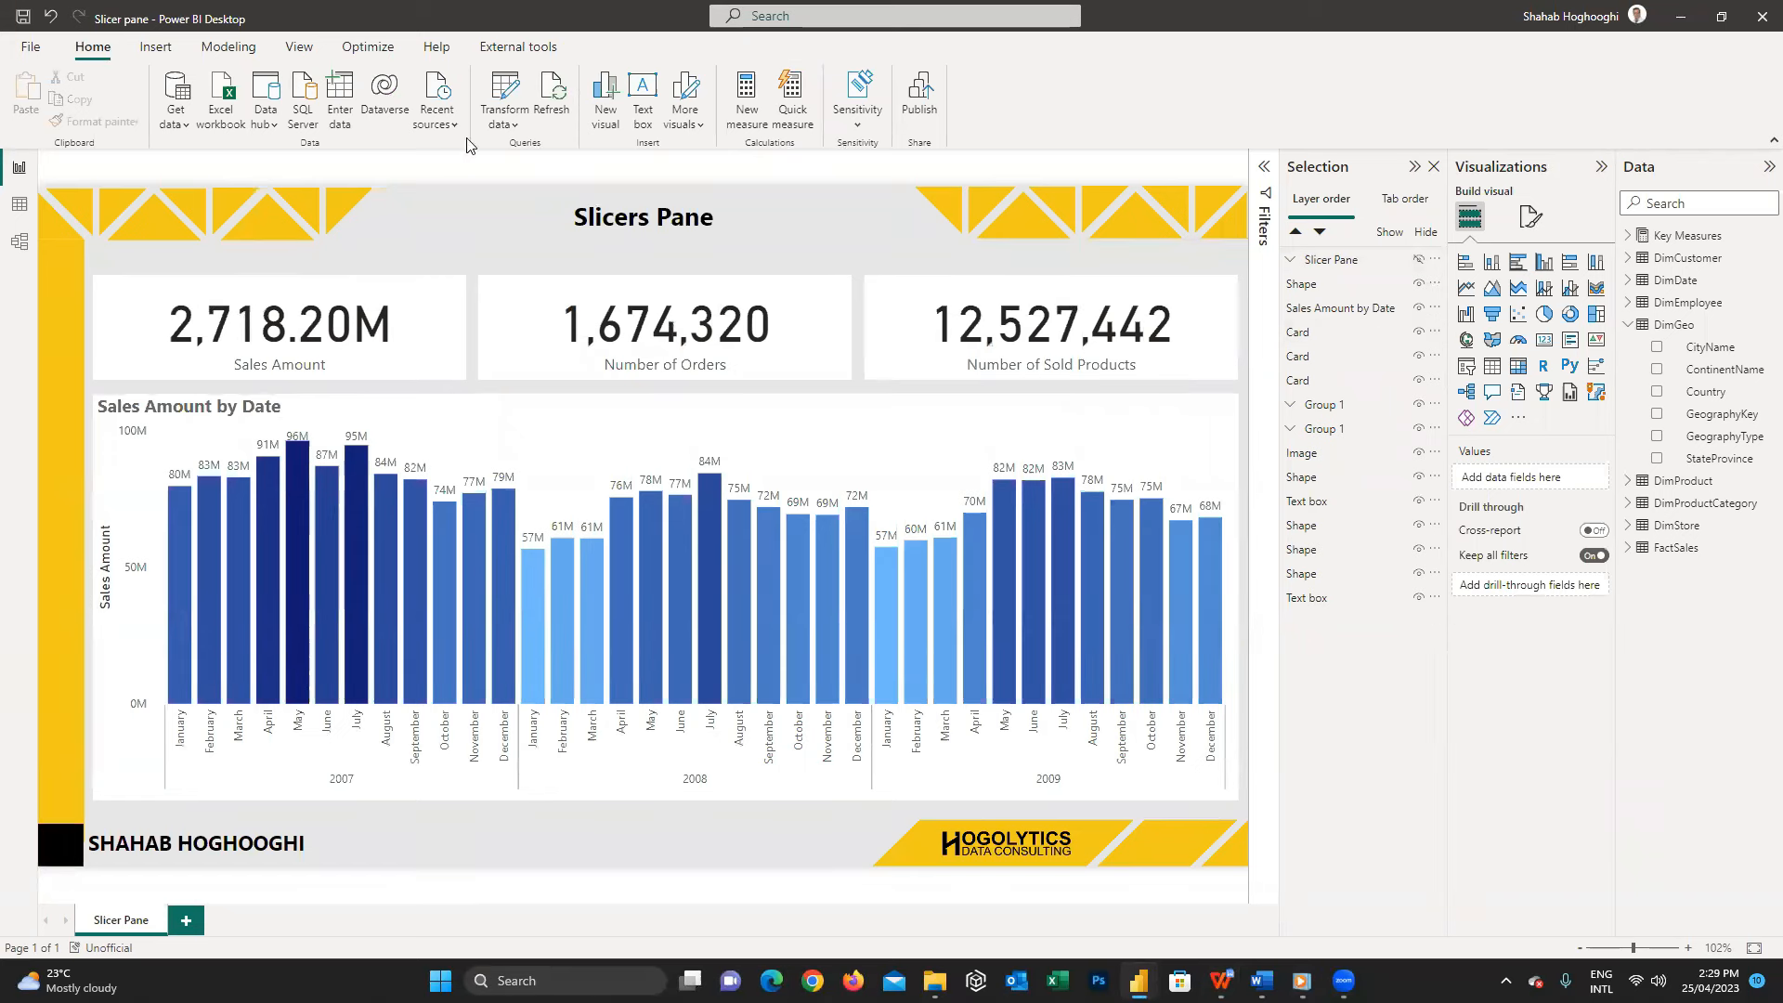
pyautogui.click(155, 46)
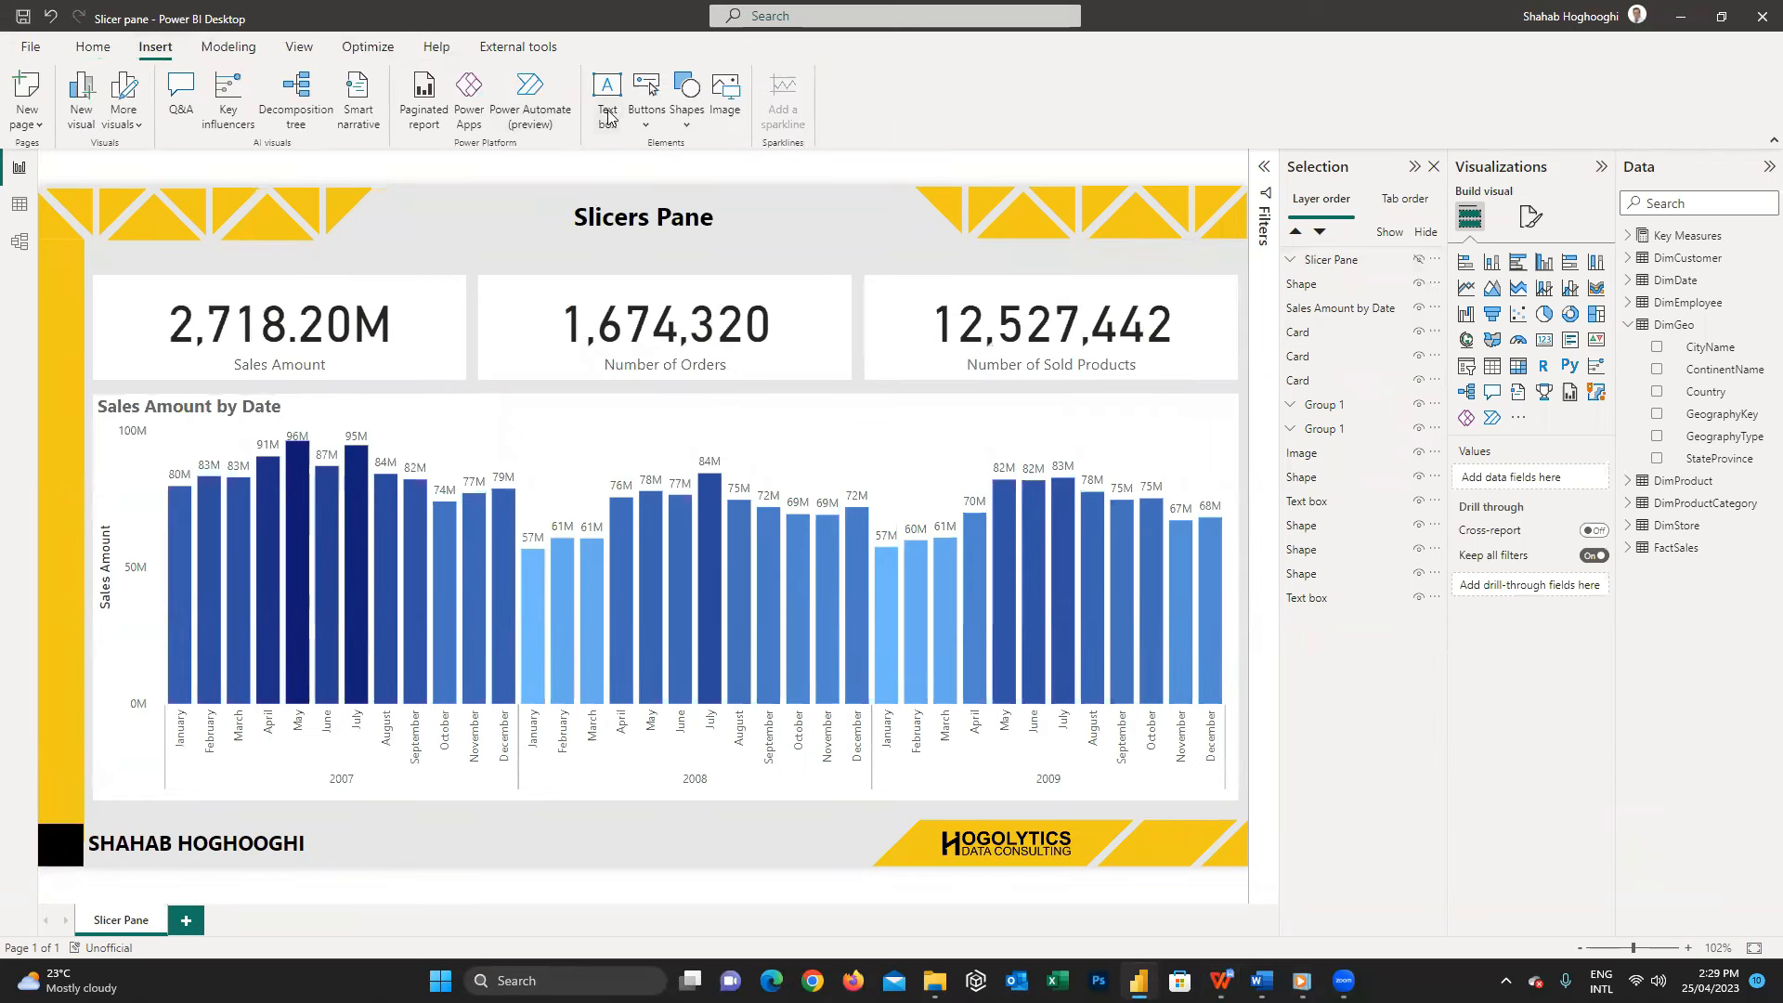
pyautogui.click(680, 127)
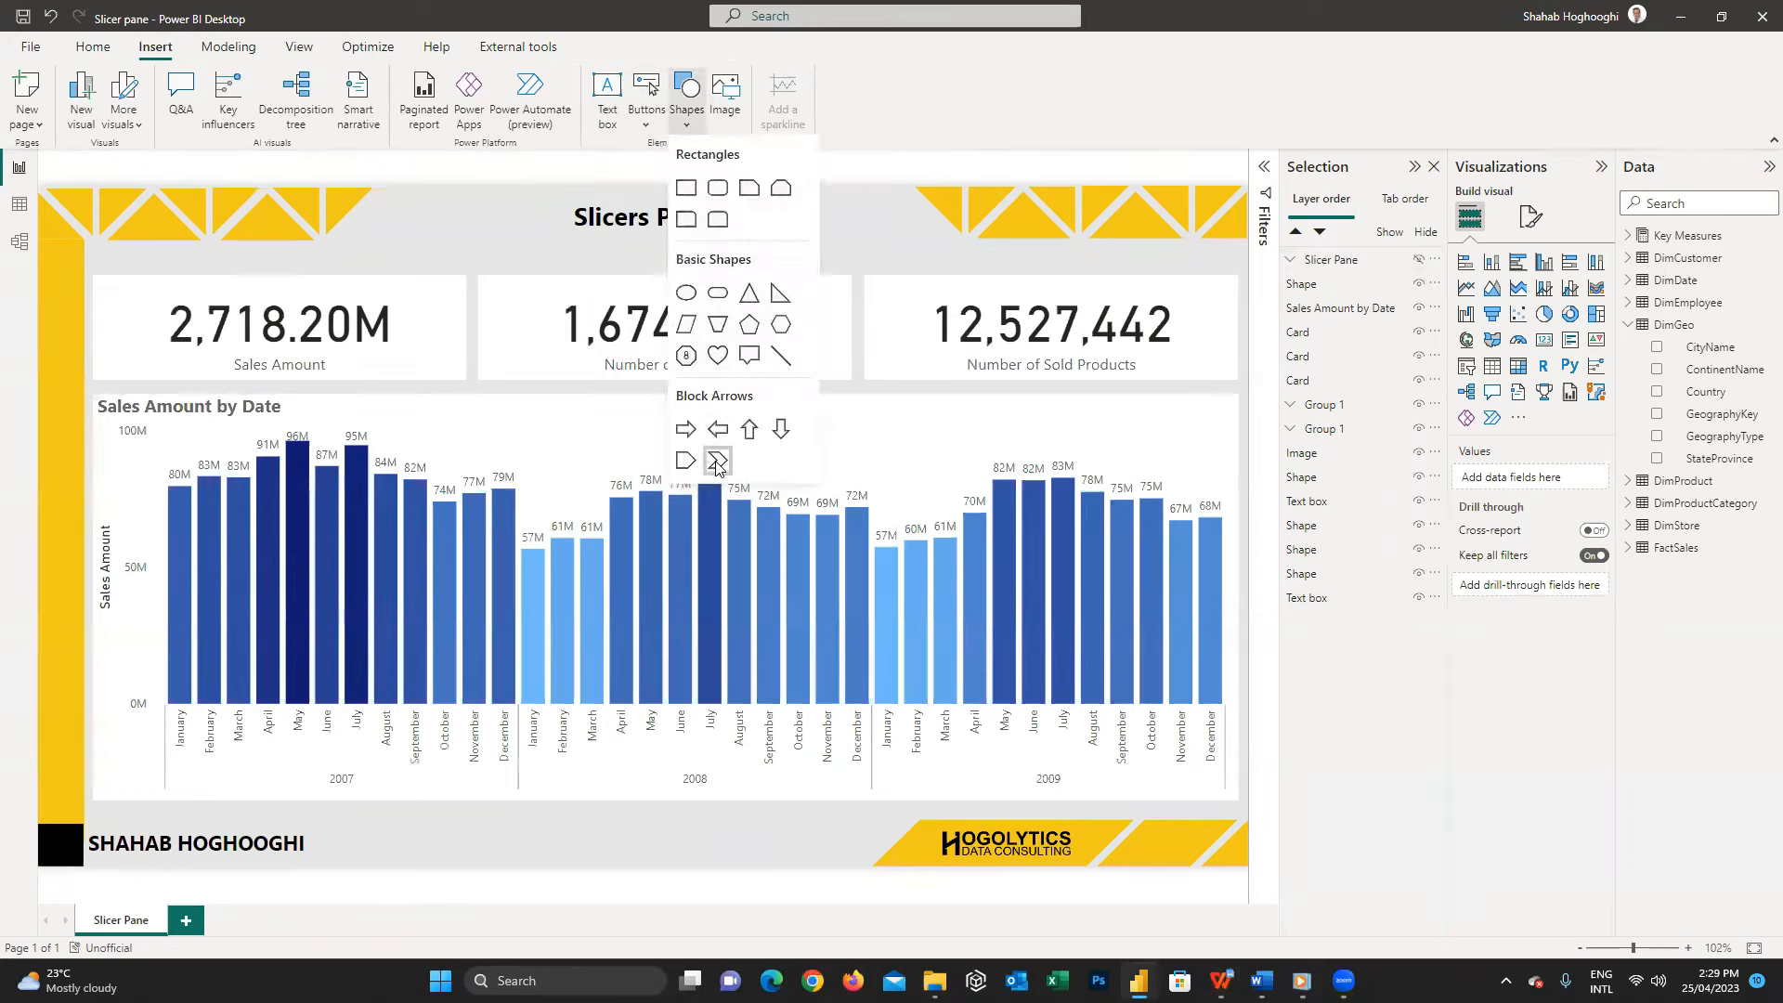
pyautogui.click(717, 463)
# - Rotate the whole chevron shape to 270°
pyautogui.click(1490, 336)
pyautogui.click(1465, 405)
pyautogui.write('9')
pyautogui.press('BackSpace')
pyautogui.write('270')
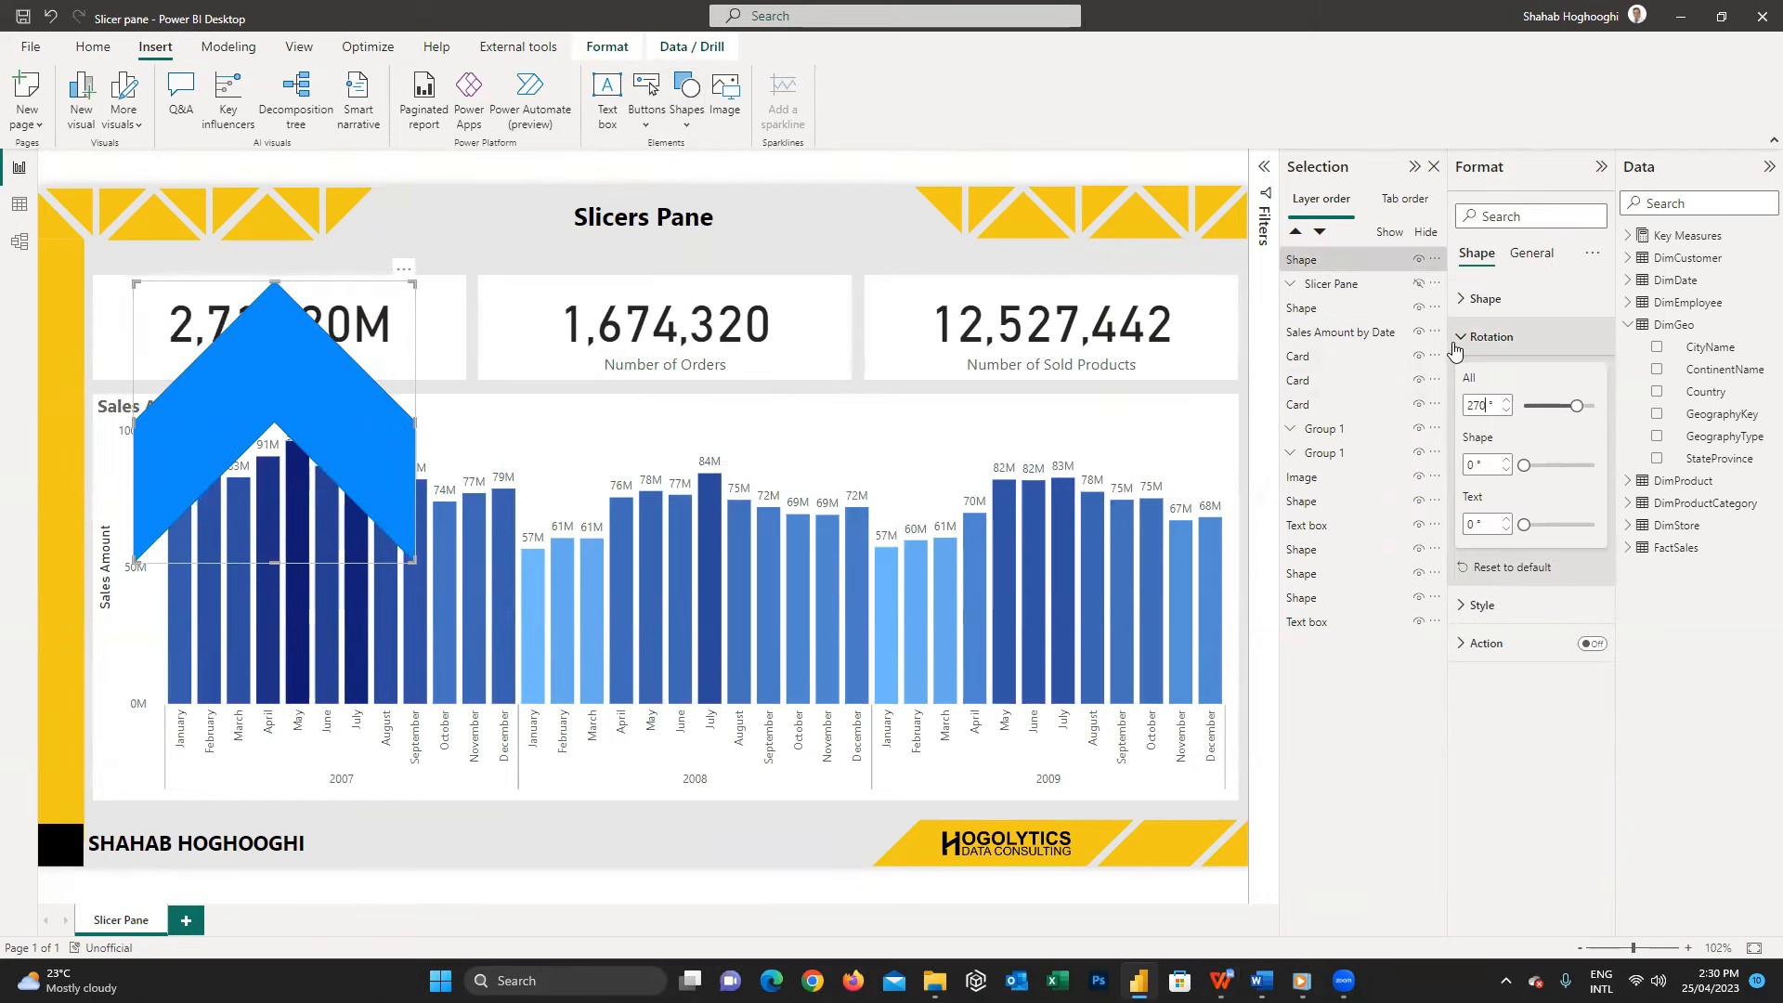
# - Fill the chevron with the yellow of the page's side band and turn off its border
pyautogui.click(1461, 339)
pyautogui.click(1465, 384)
pyautogui.click(1488, 467)
pyautogui.click(65, 696)
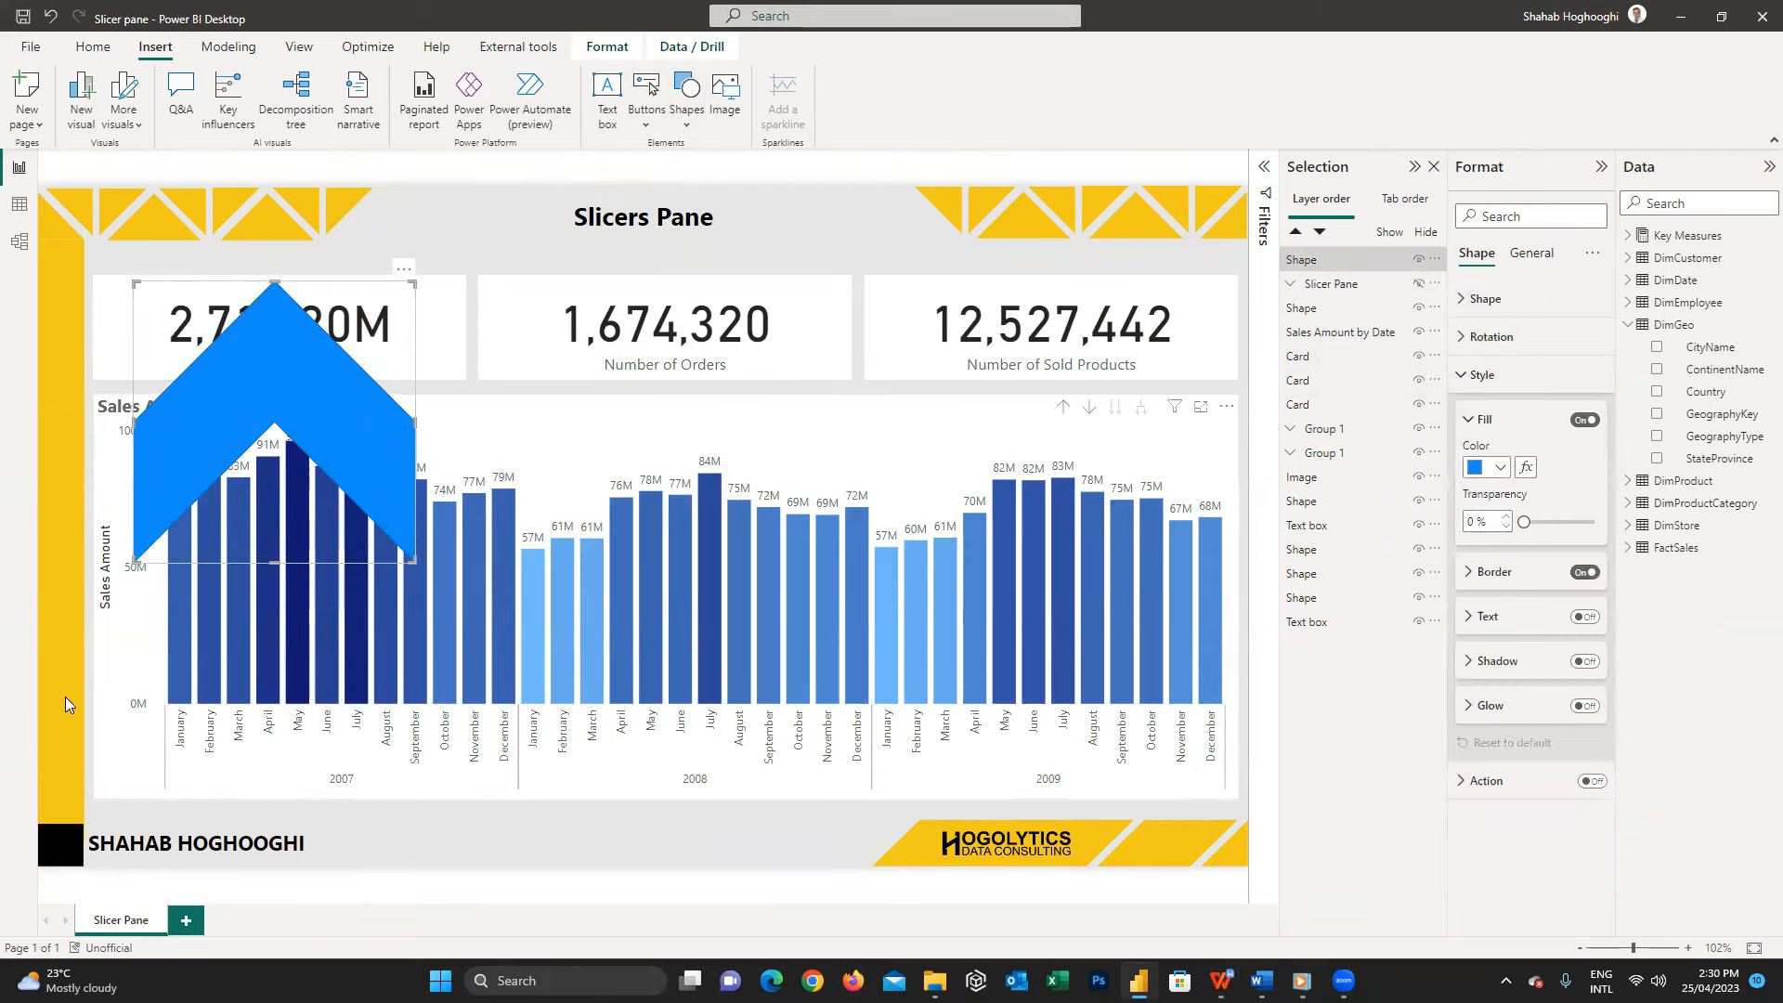
pyautogui.click(1491, 467)
pyautogui.click(1523, 790)
pyautogui.click(288, 371)
pyautogui.click(1488, 467)
pyautogui.click(1489, 691)
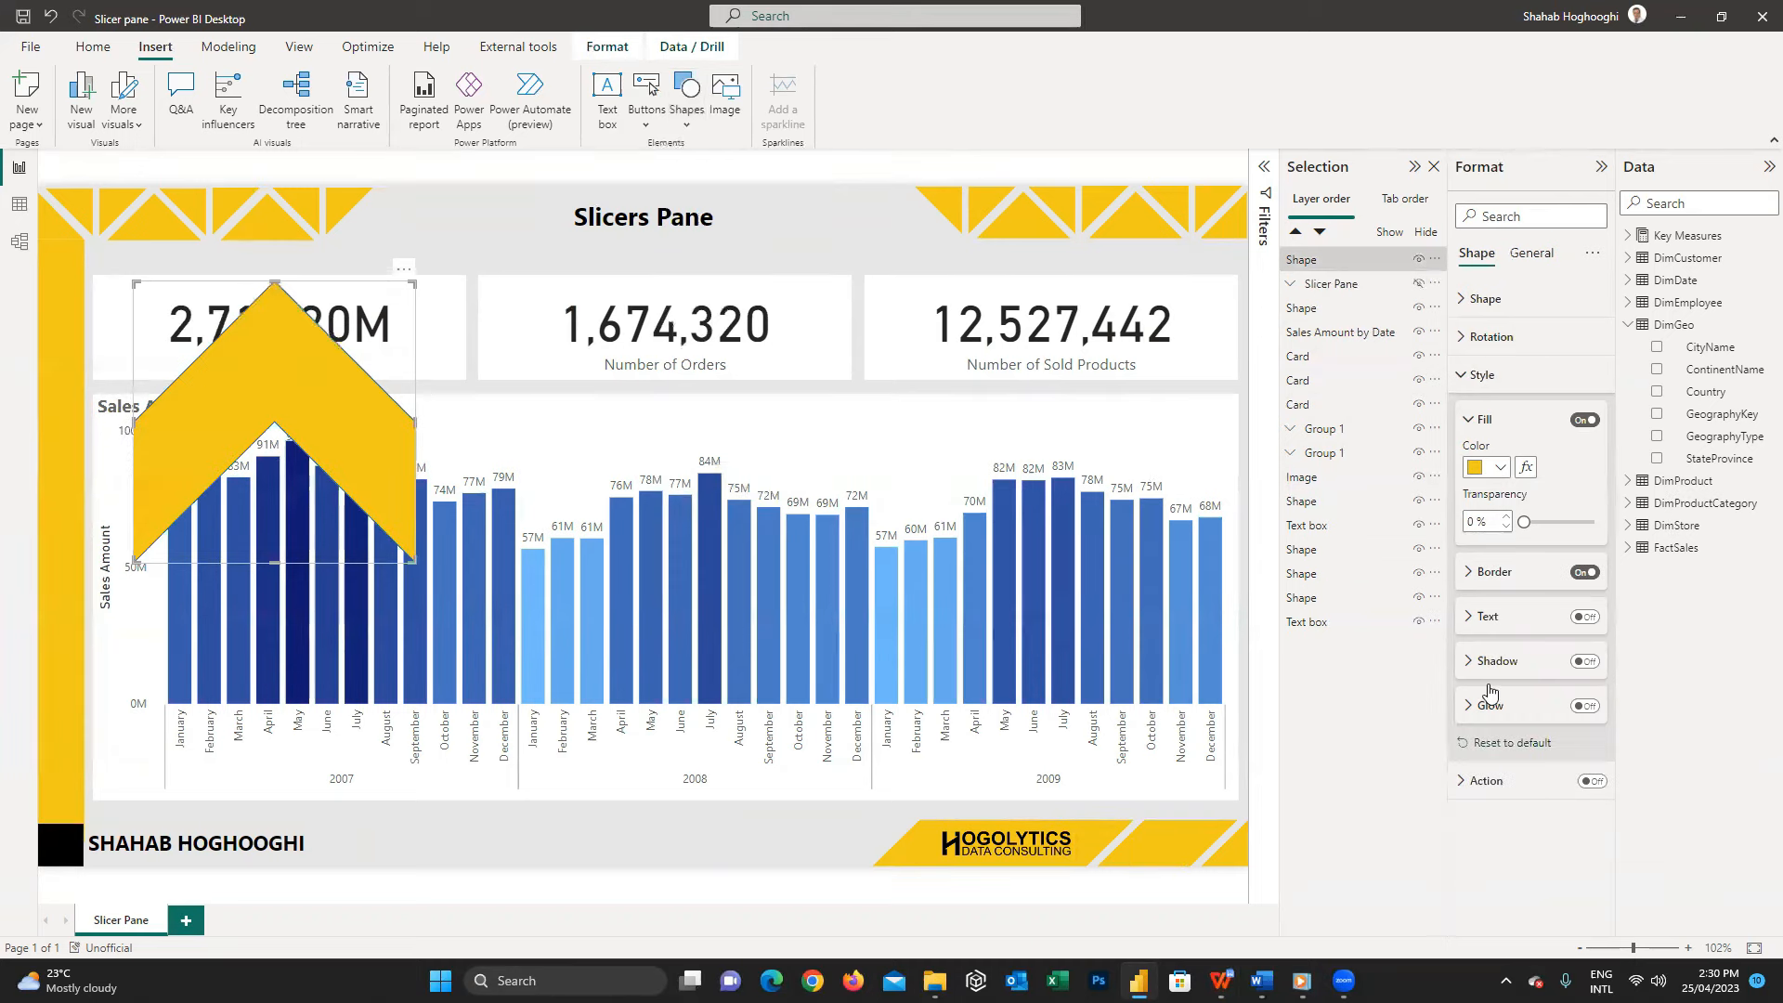
pyautogui.click(1585, 572)
# - Set the chevron's height to 27 and its width to 88
pyautogui.click(1531, 254)
pyautogui.moveTo(1490, 392); pyautogui.dragTo(1425, 403)
pyautogui.write('27')
pyautogui.press('Tab')
pyautogui.write('88')
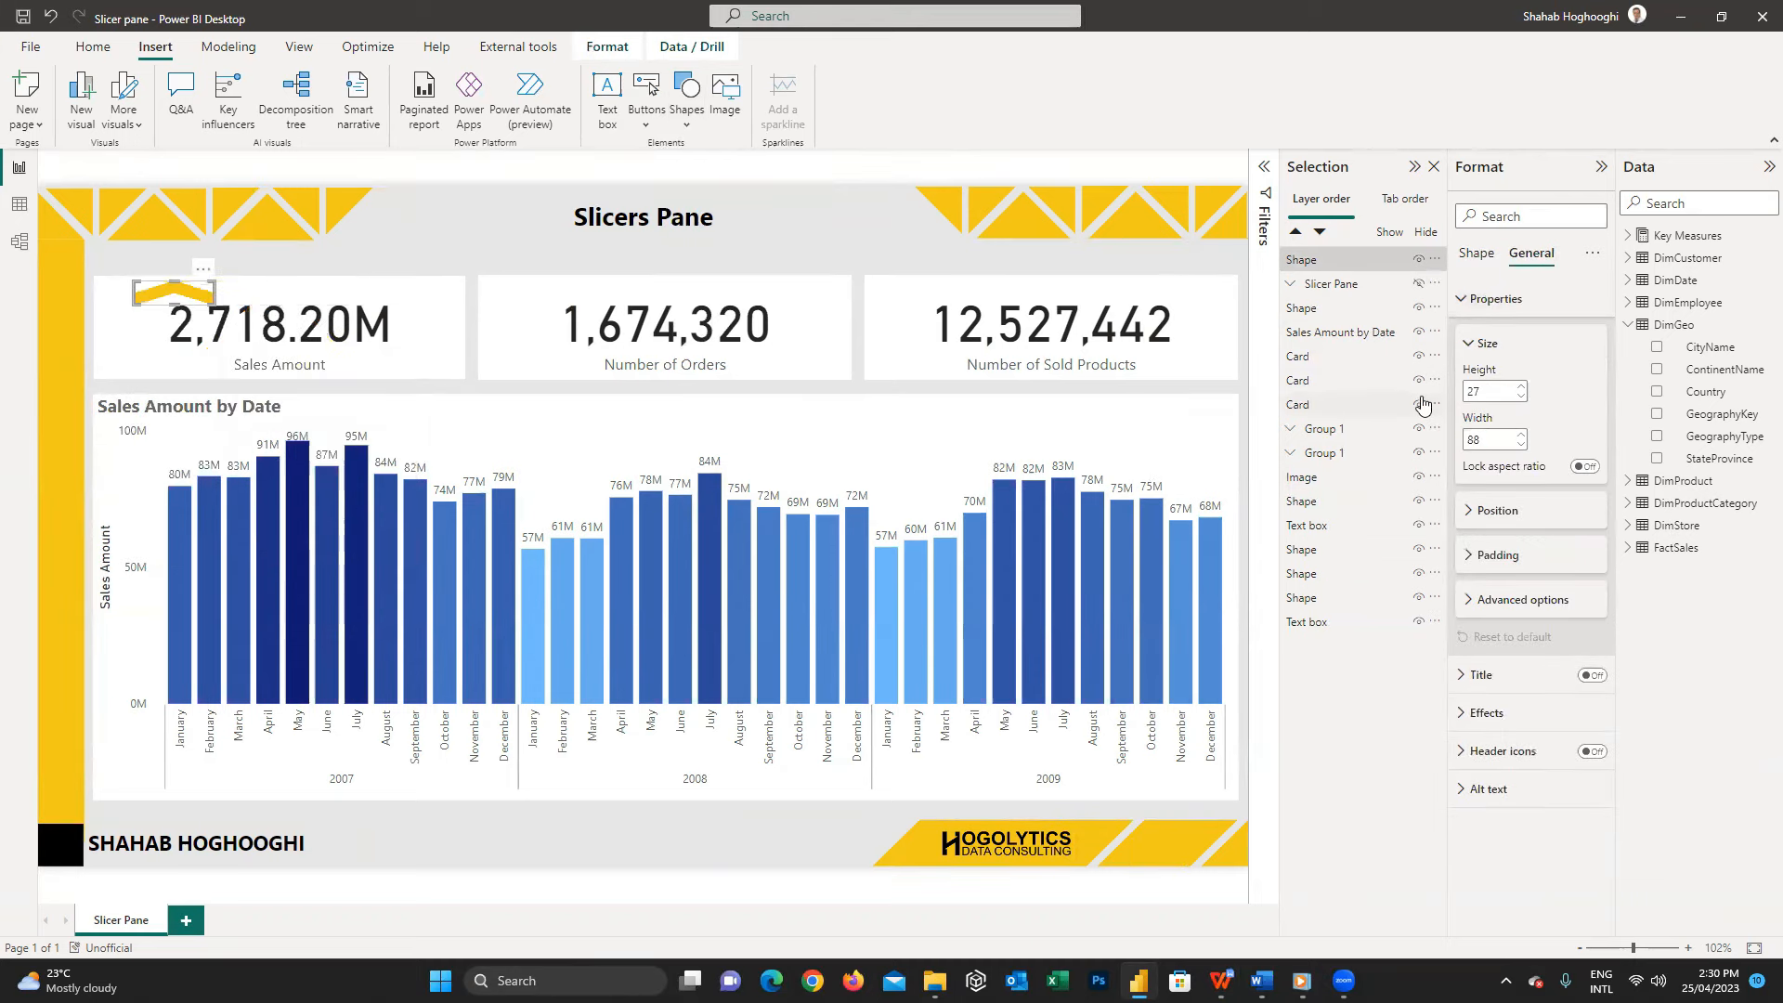
# - Position the chevron at horizontal 0 and vertical 685, over the black square beside the footer name
pyautogui.click(1486, 510)
pyautogui.press('Tab')
pyautogui.write('0')
pyautogui.press('Tab')
pyautogui.write('685')
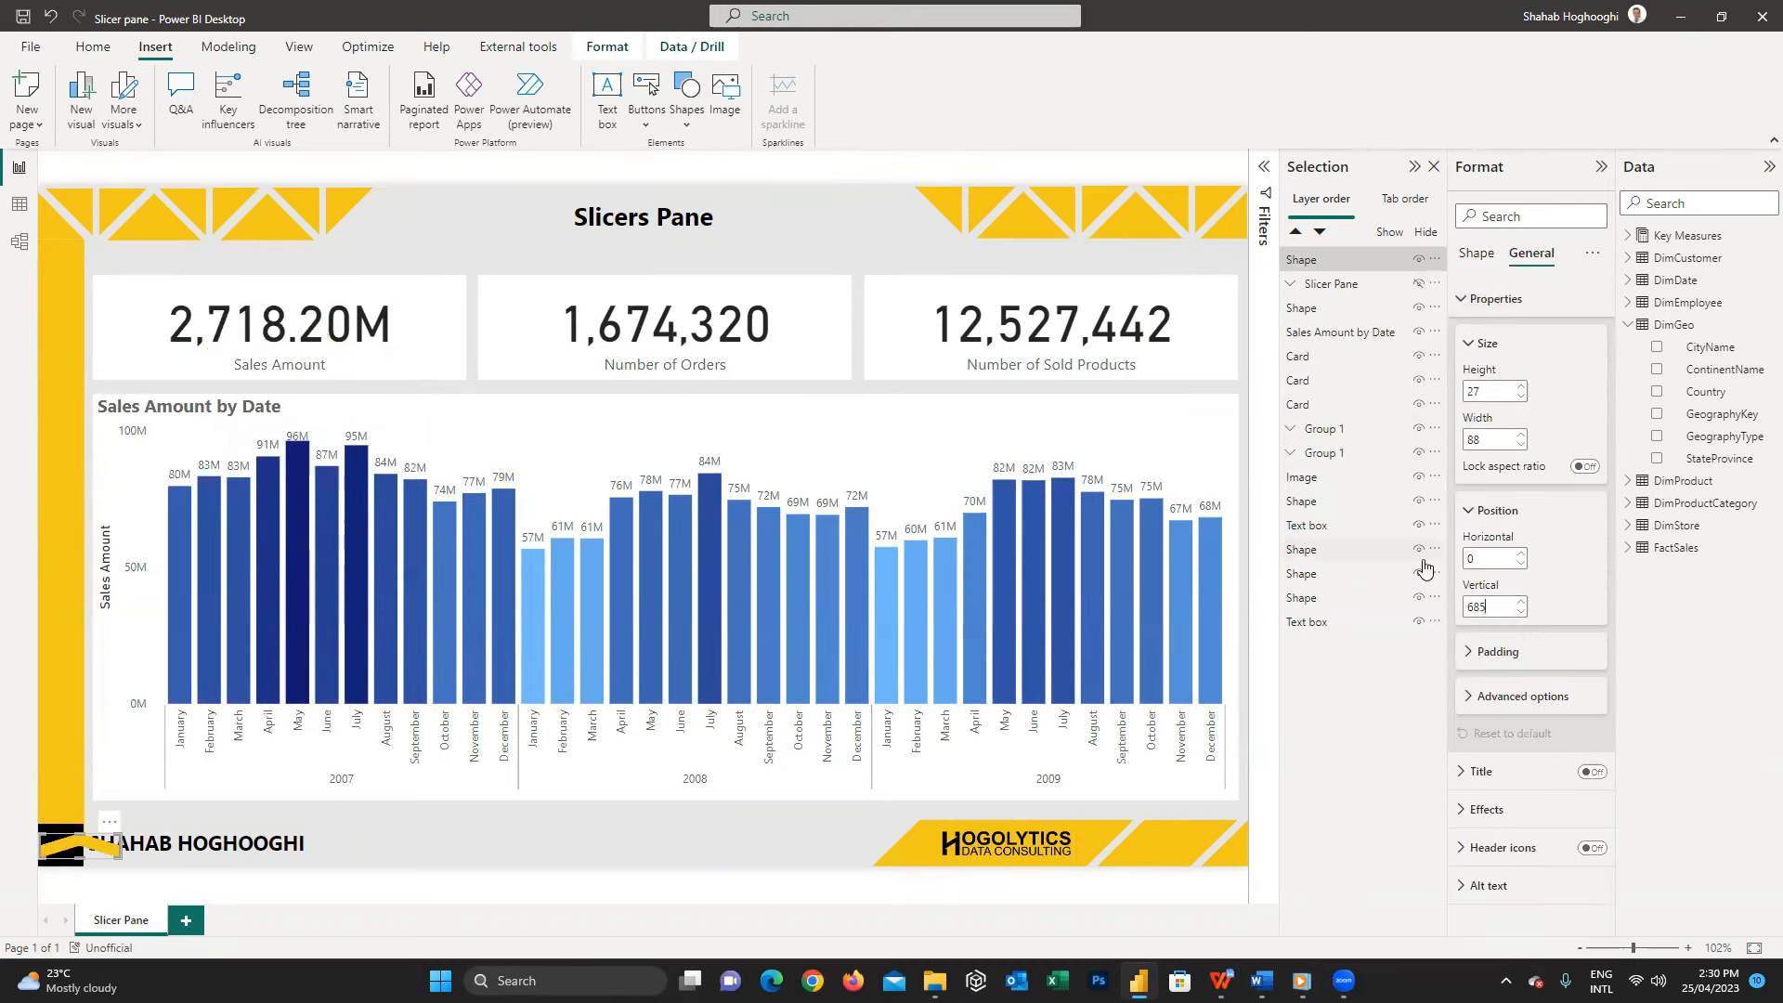
pyautogui.click(104, 868)
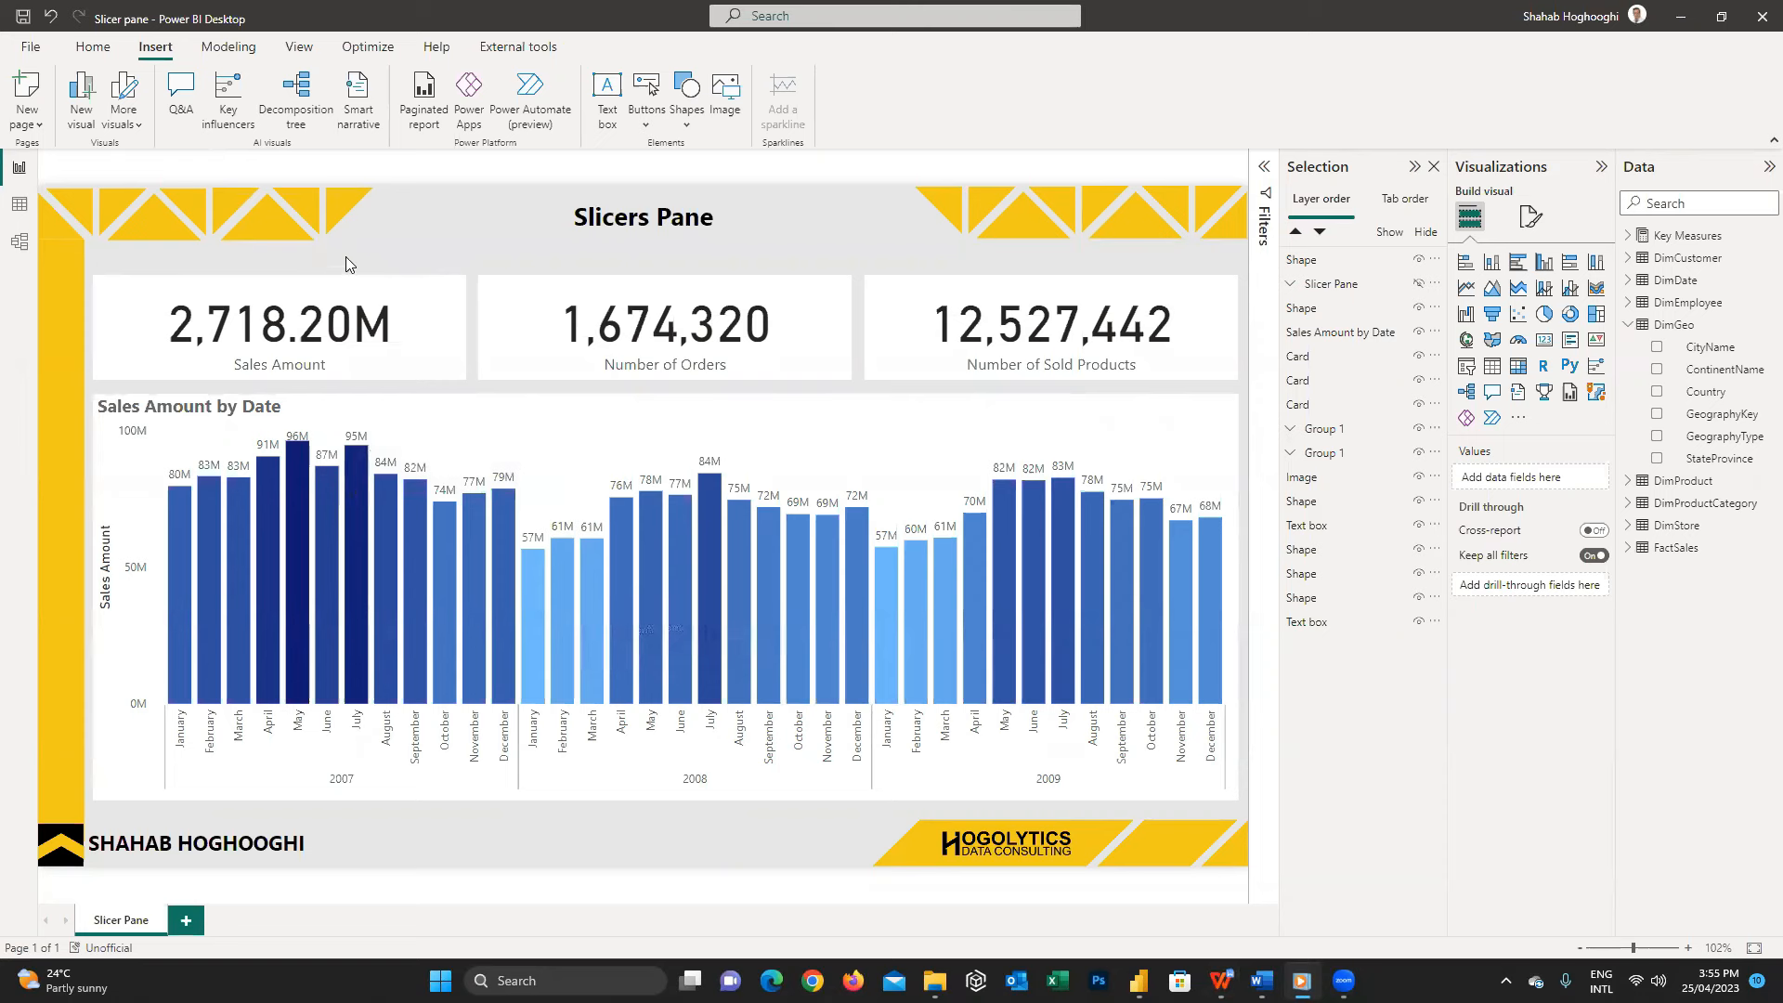
# - Add a bookmark of the report with the slicer pane hidden and name it Main Report
pyautogui.click(298, 46)
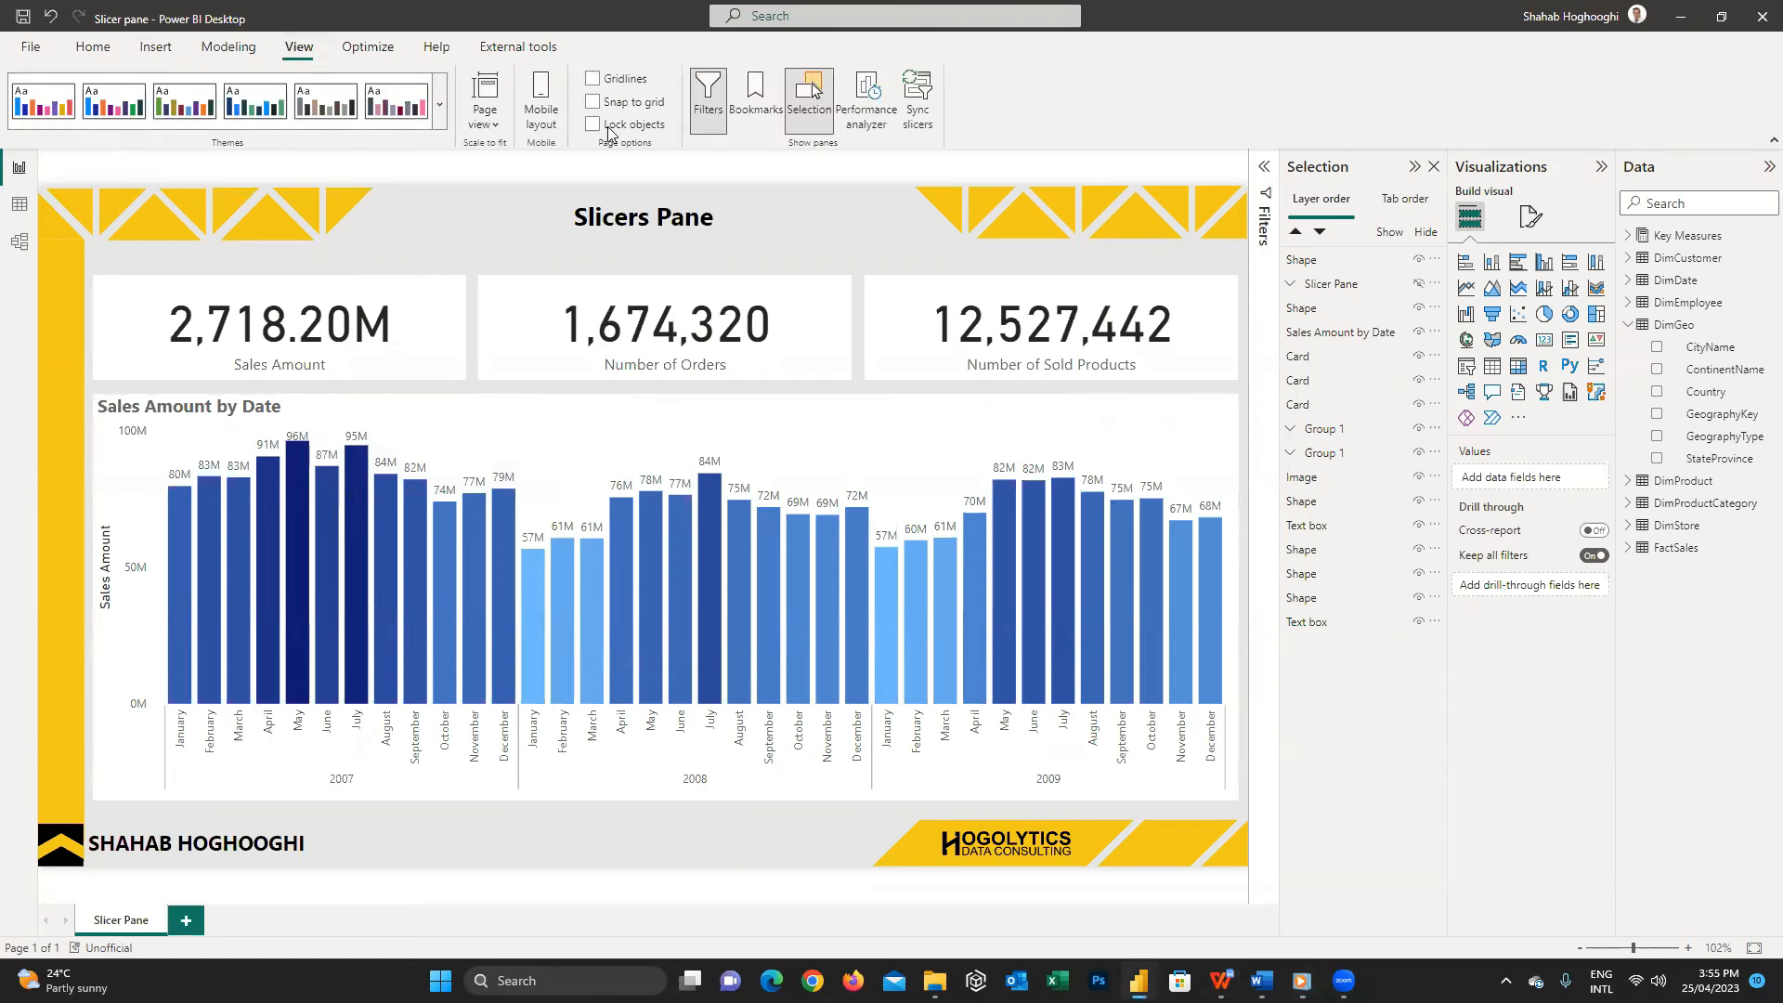
pyautogui.click(755, 93)
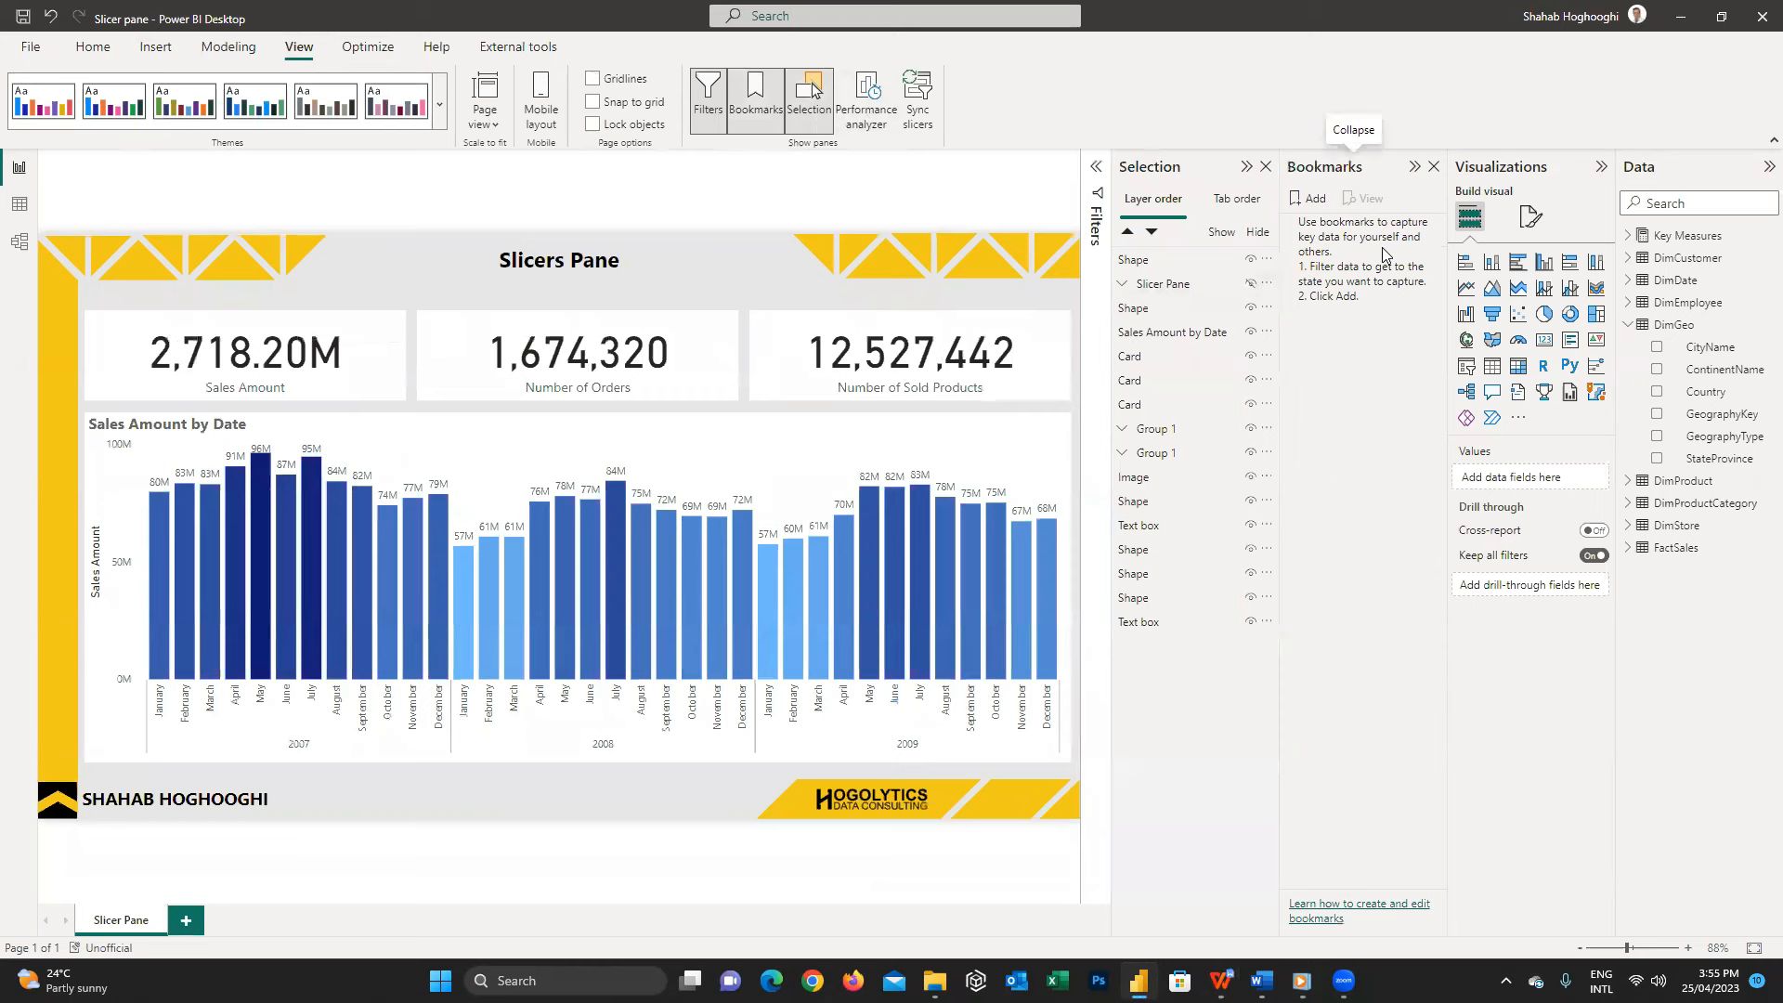
pyautogui.click(1309, 198)
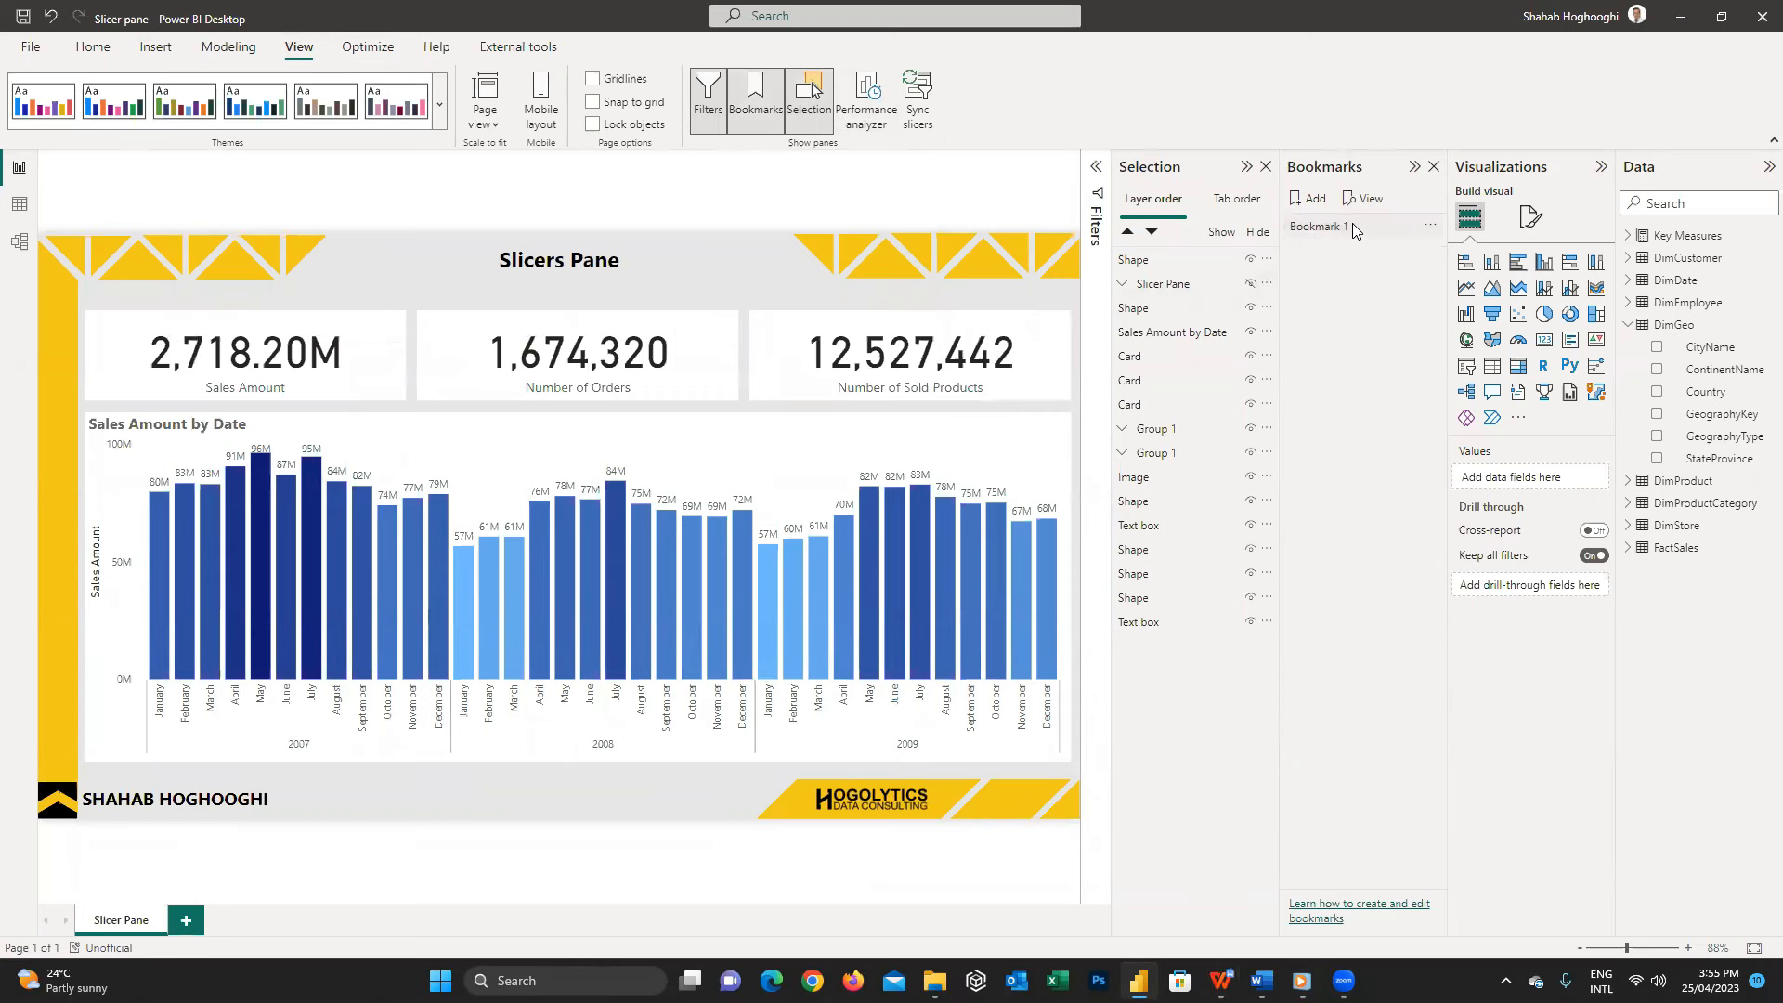
pyautogui.doubleClick(1352, 227)
pyautogui.write('Main Report')
pyautogui.press('Return')
# - Add a second bookmark and name it Slicer Pane
pyautogui.click(1302, 201)
pyautogui.doubleClick(1317, 252)
pyautogui.write('Slicer Pane')
pyautogui.press('Return')
# - Apply the Main Report and Slicer Pane bookmarks in turn, and preview the Slicer Pane group shown and hidden
pyautogui.click(1339, 227)
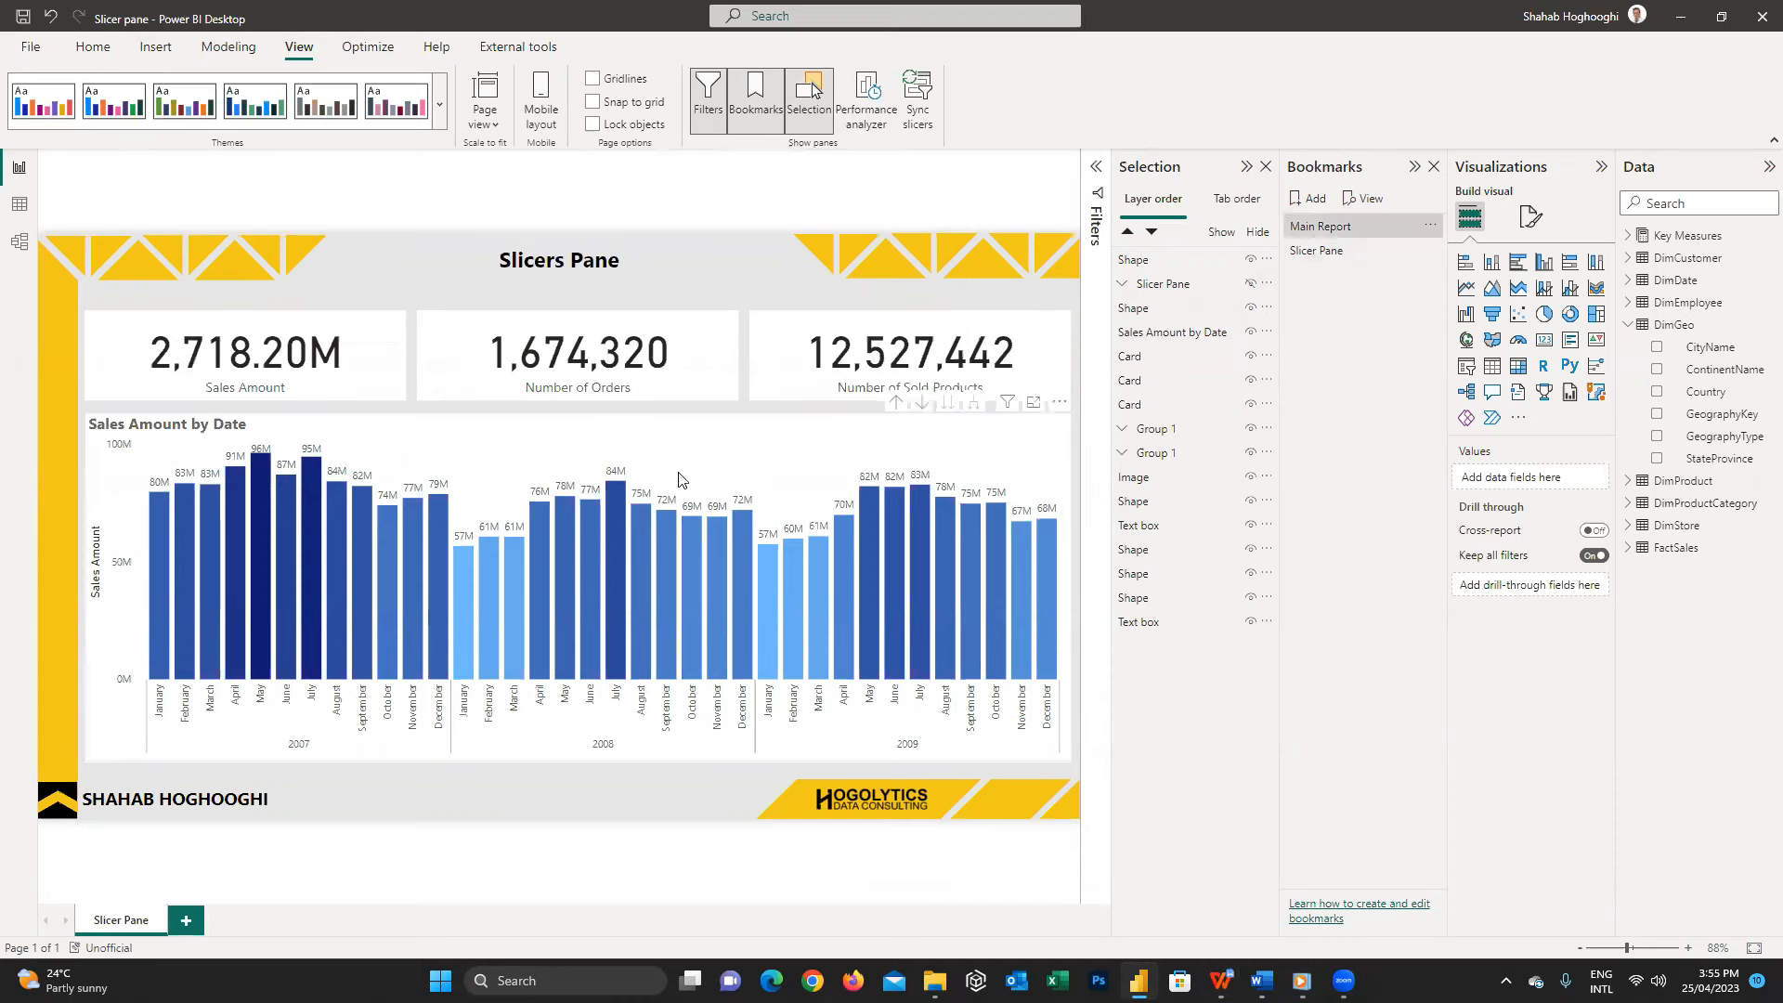
pyautogui.click(1344, 258)
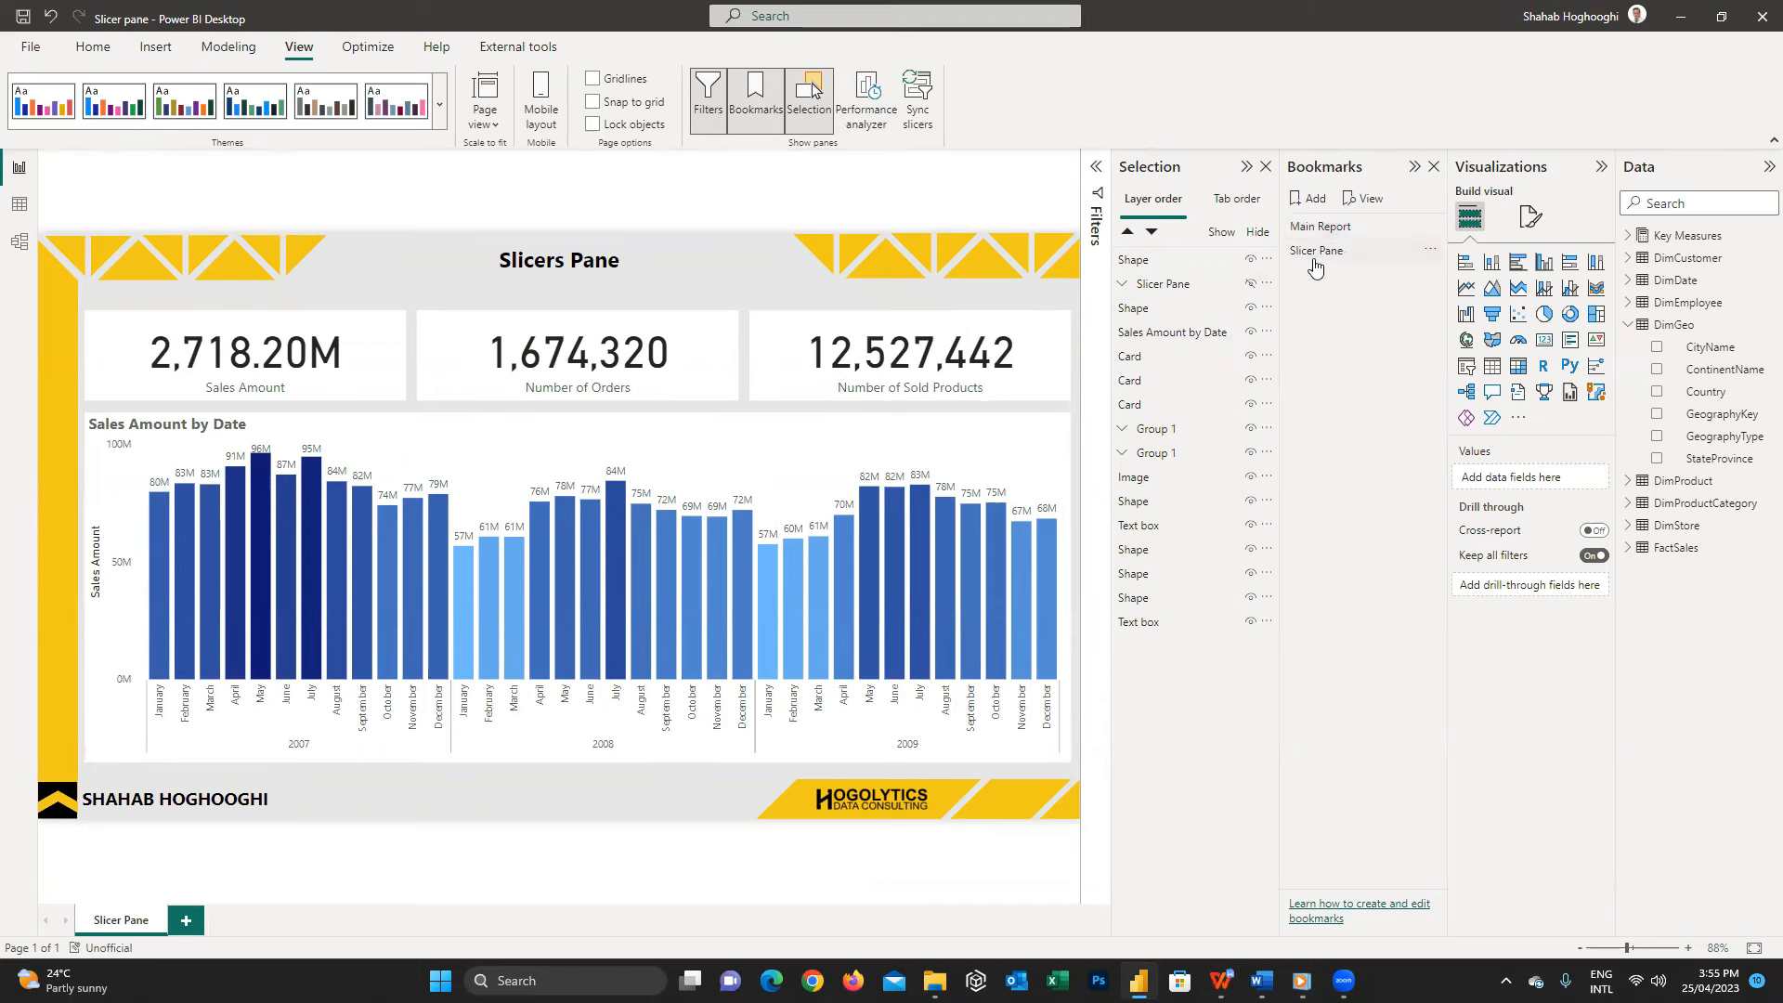
pyautogui.click(1250, 286)
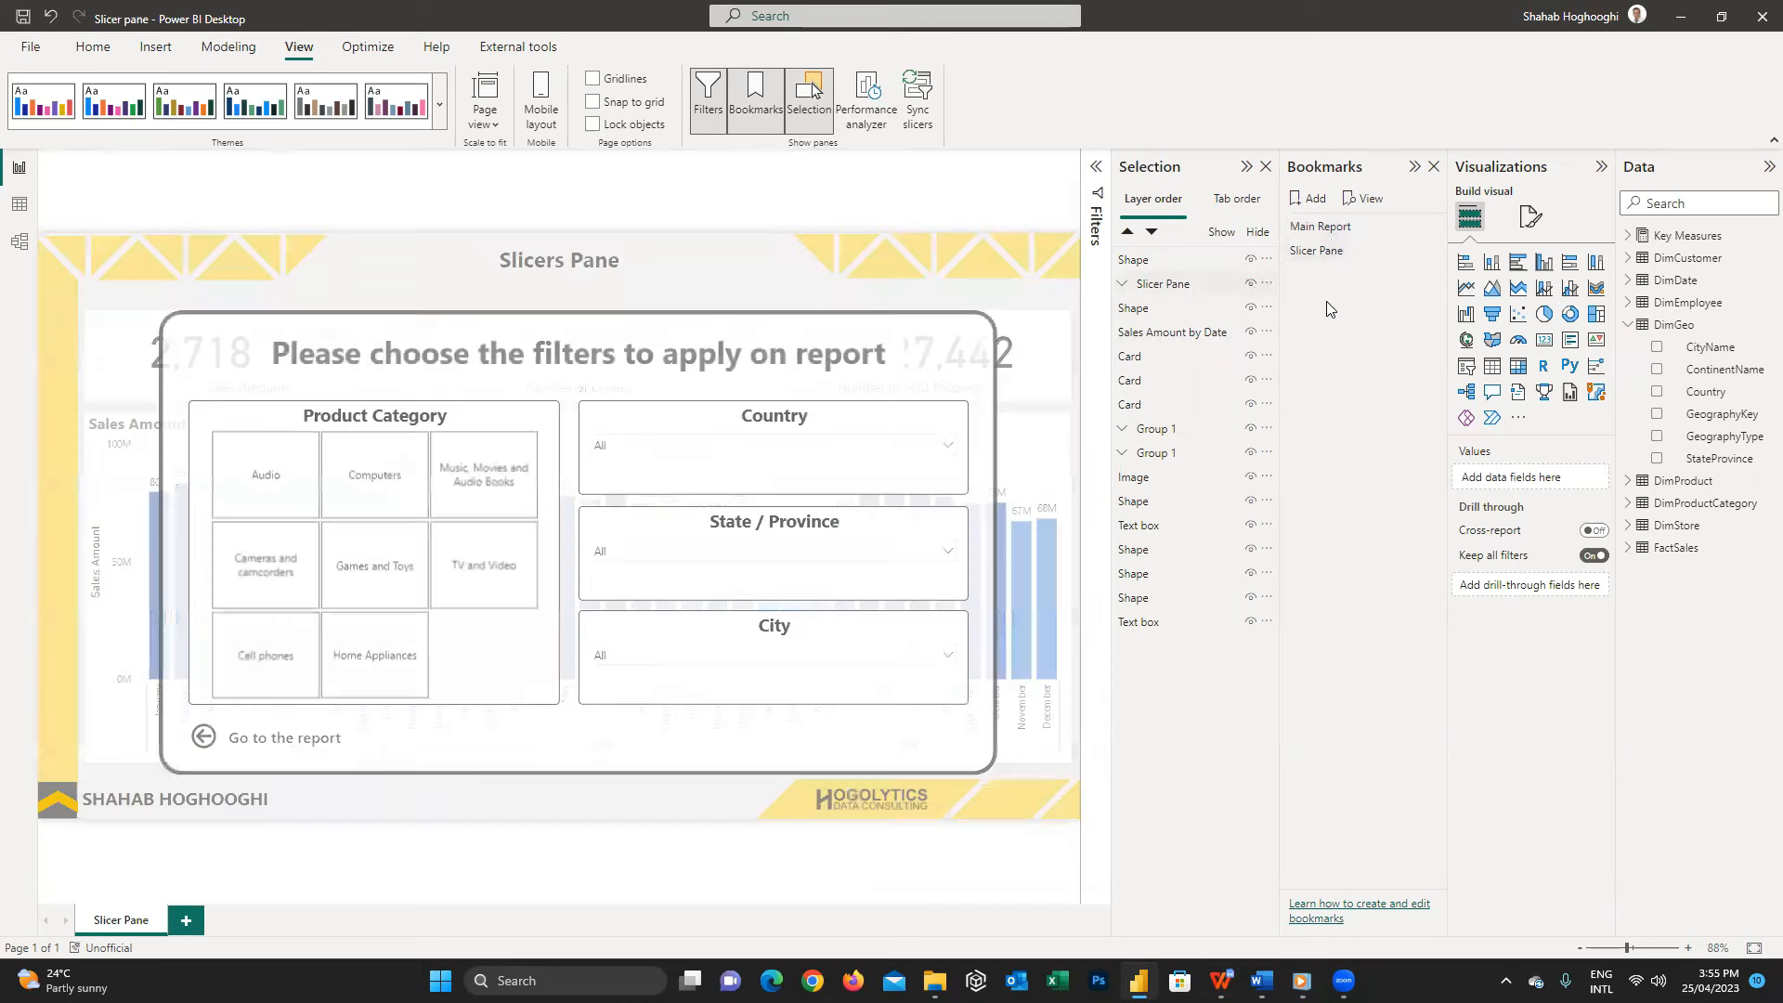
pyautogui.click(1250, 284)
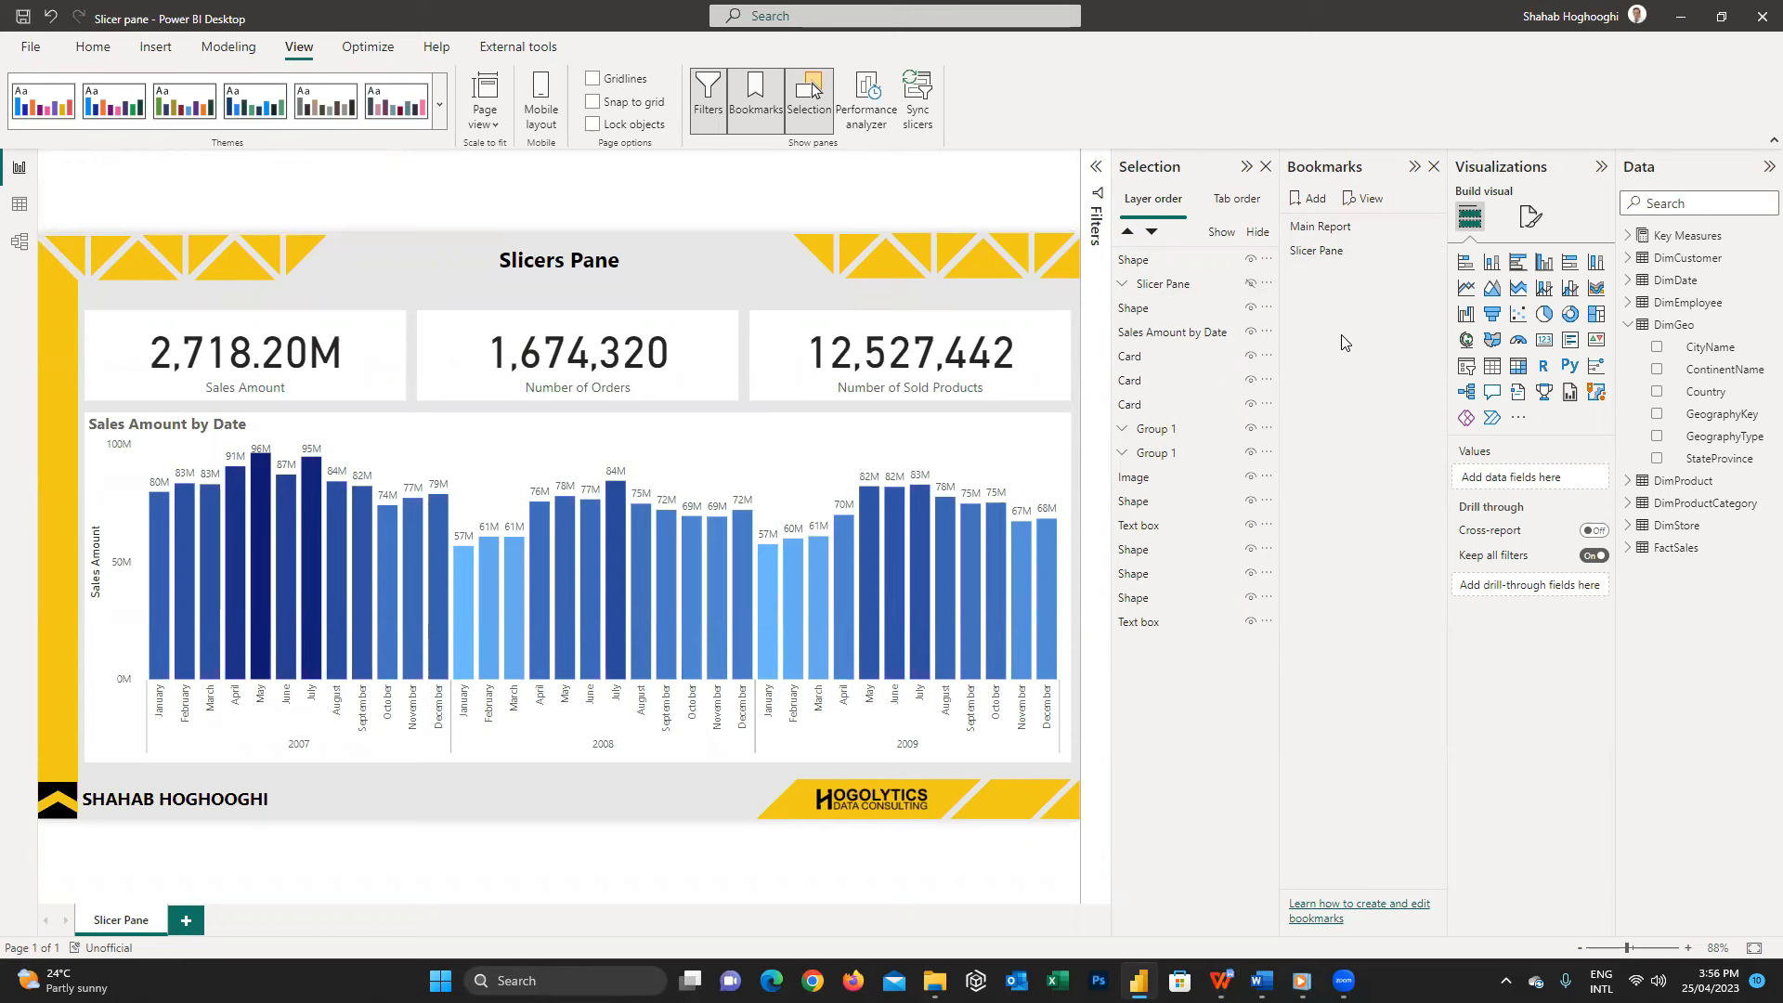
# - Show the Slicer Pane group and set the Slicer Pane bookmark to ignore Data and apply to Selected visuals only
pyautogui.click(1251, 284)
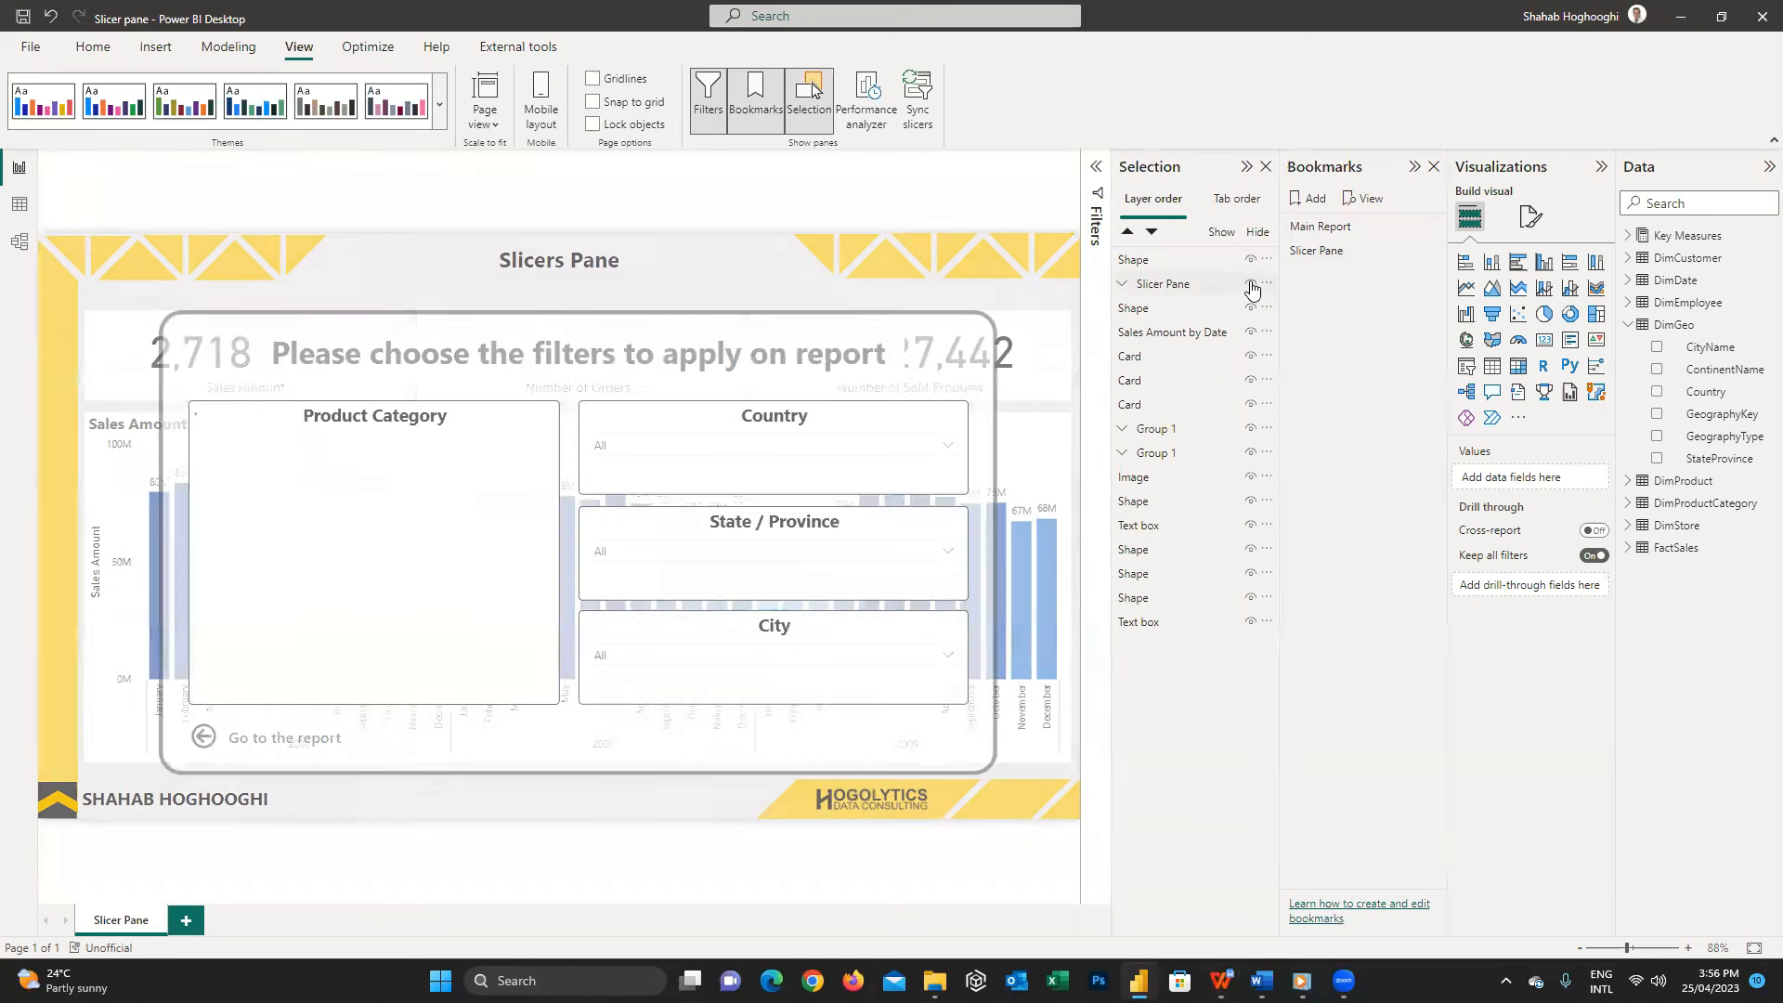
pyautogui.click(1433, 255)
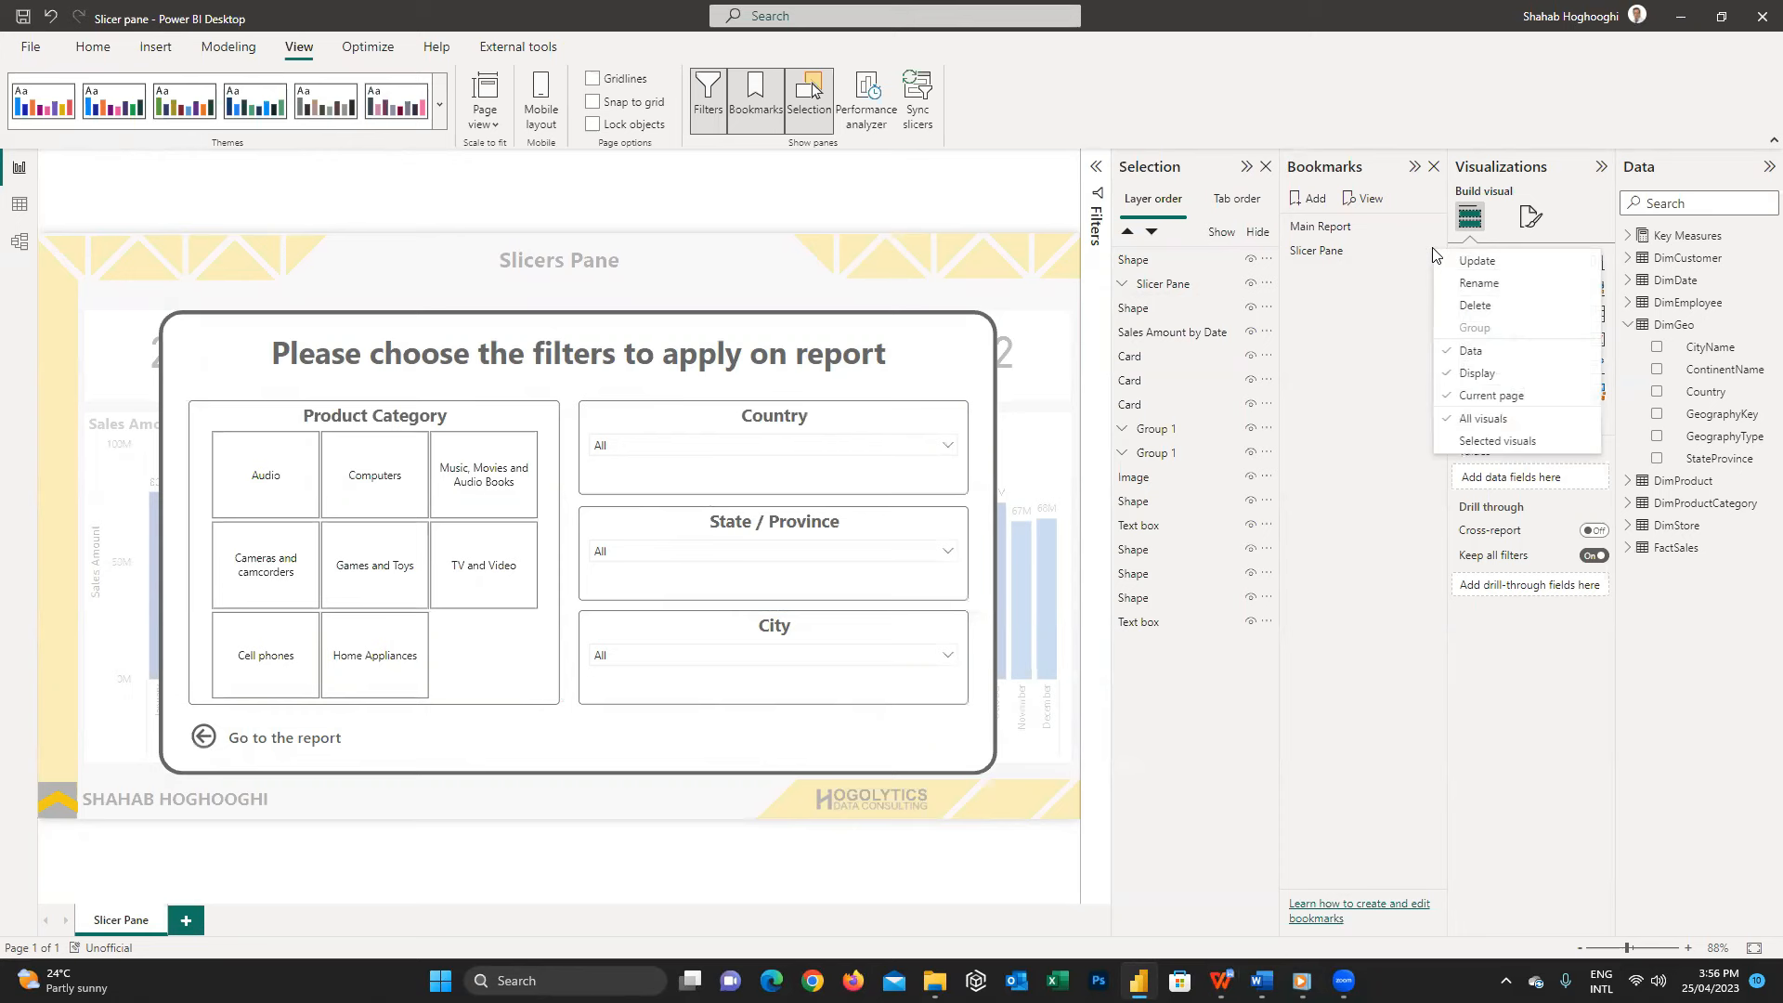
pyautogui.click(1455, 359)
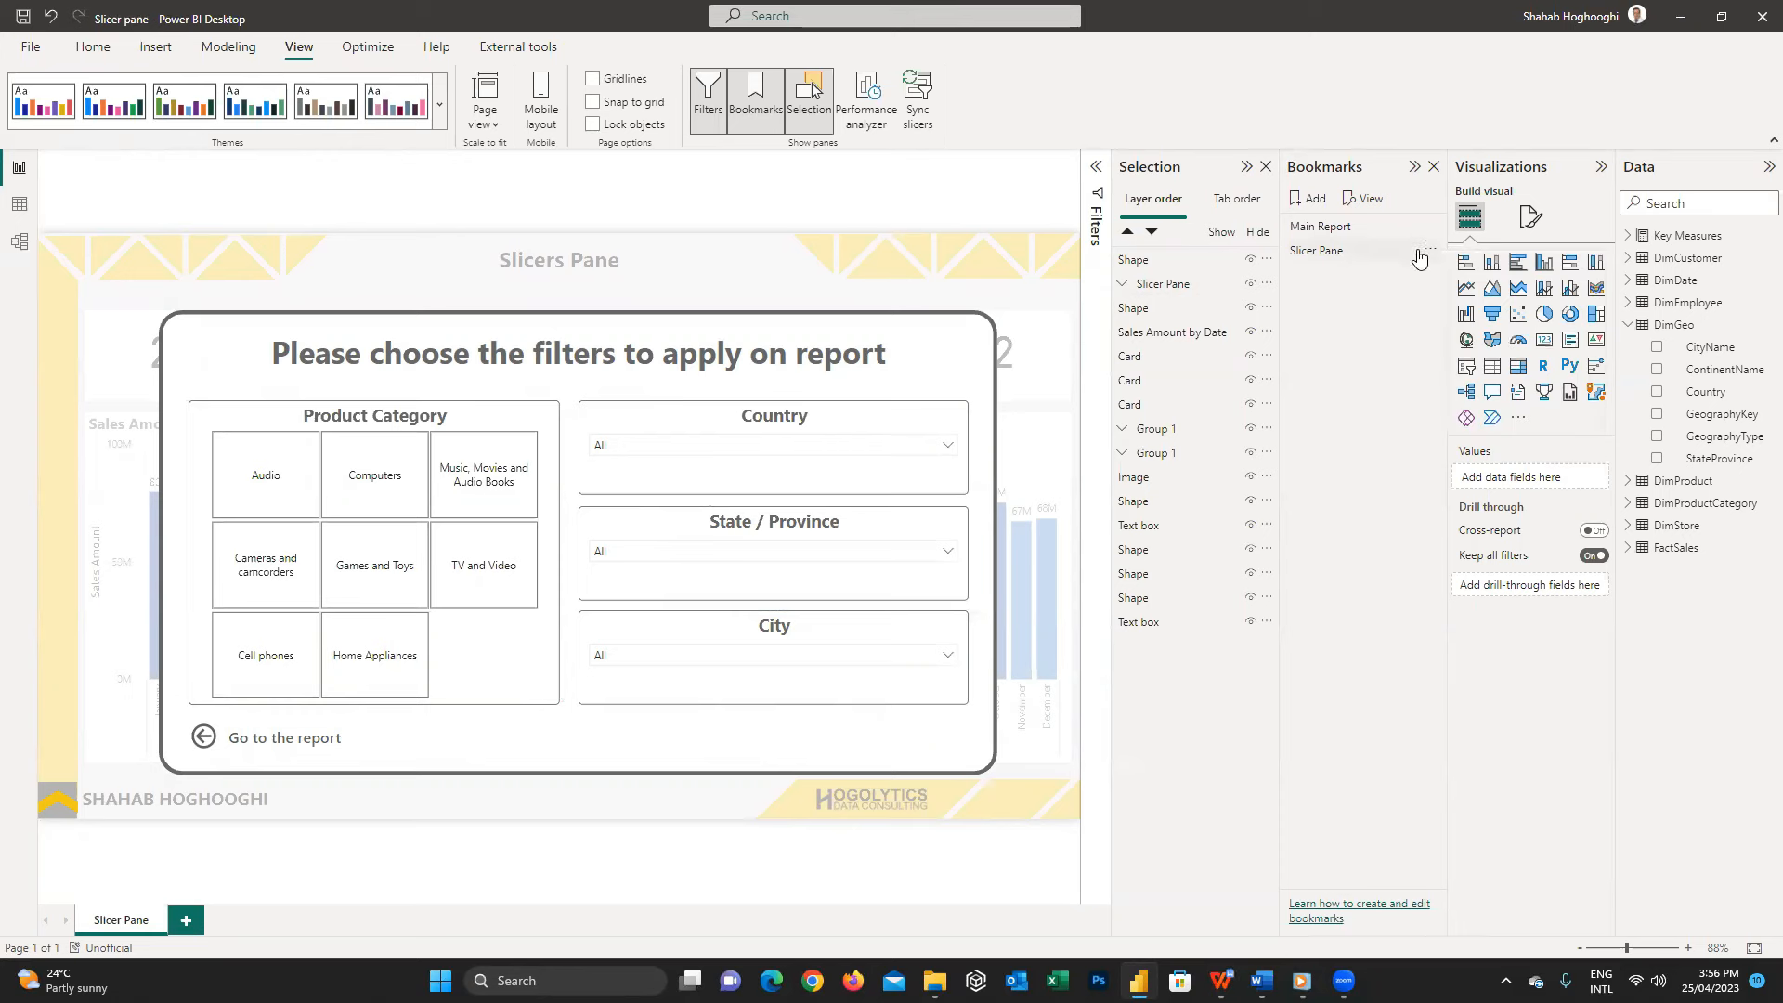
pyautogui.click(1431, 255)
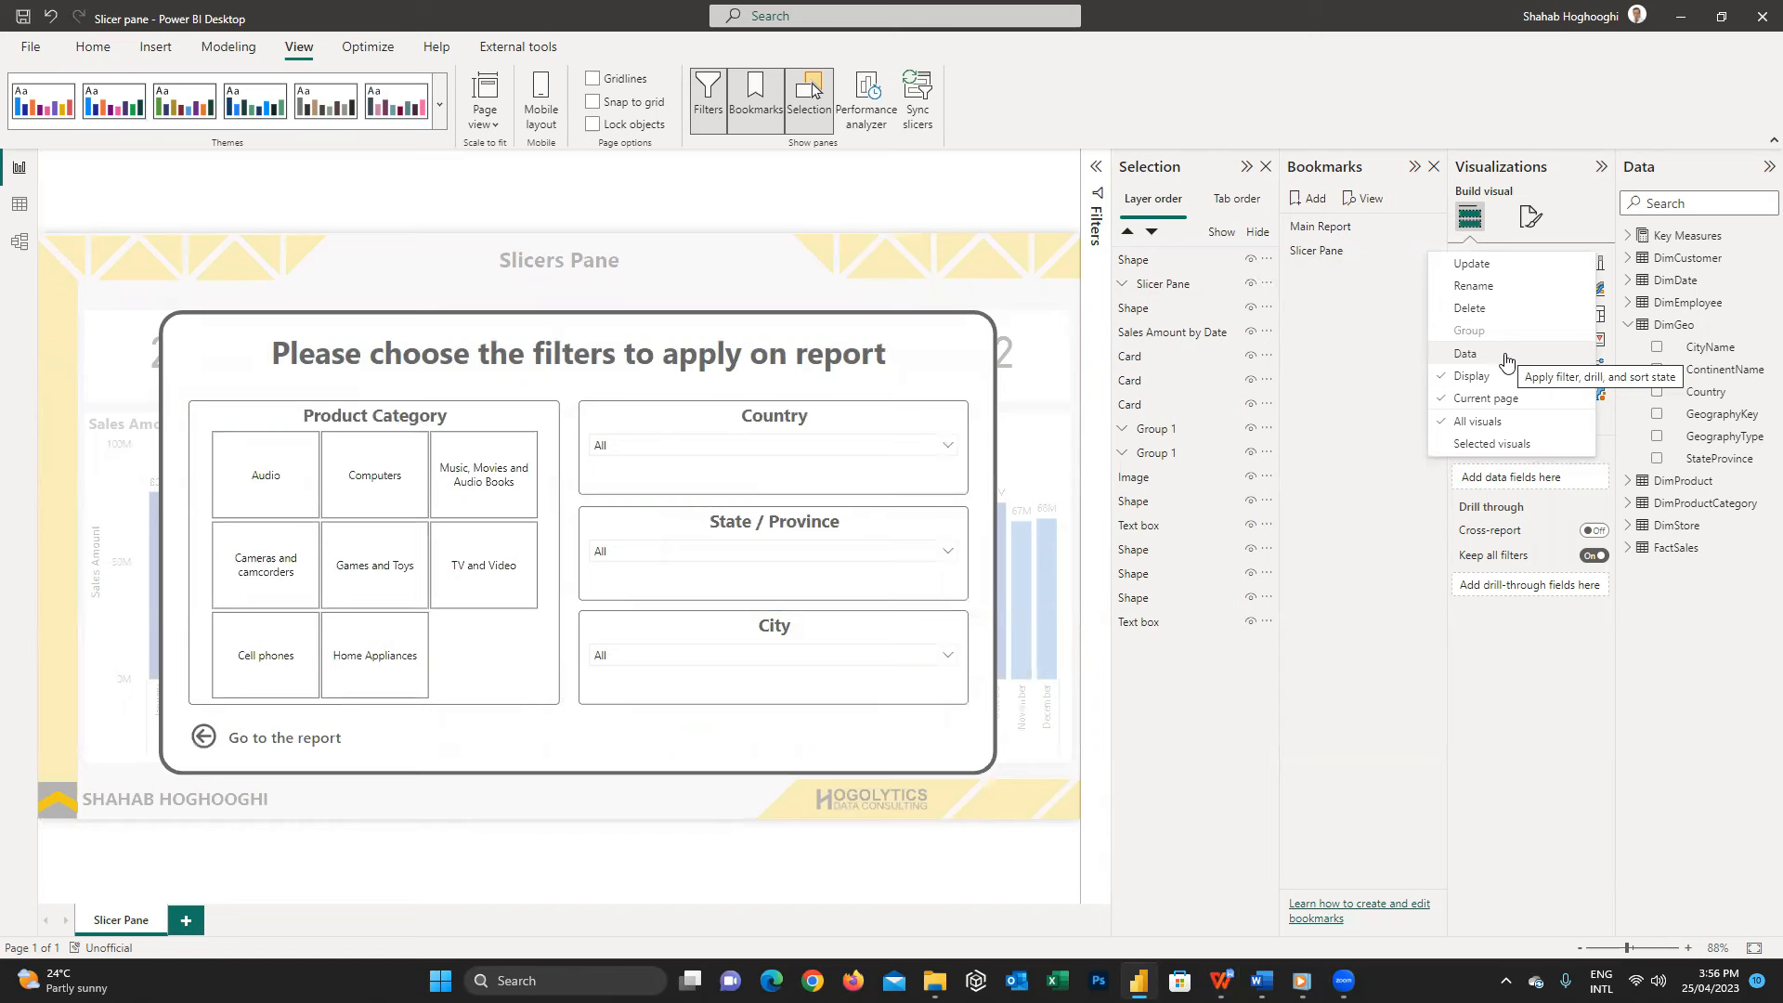
pyautogui.click(1446, 444)
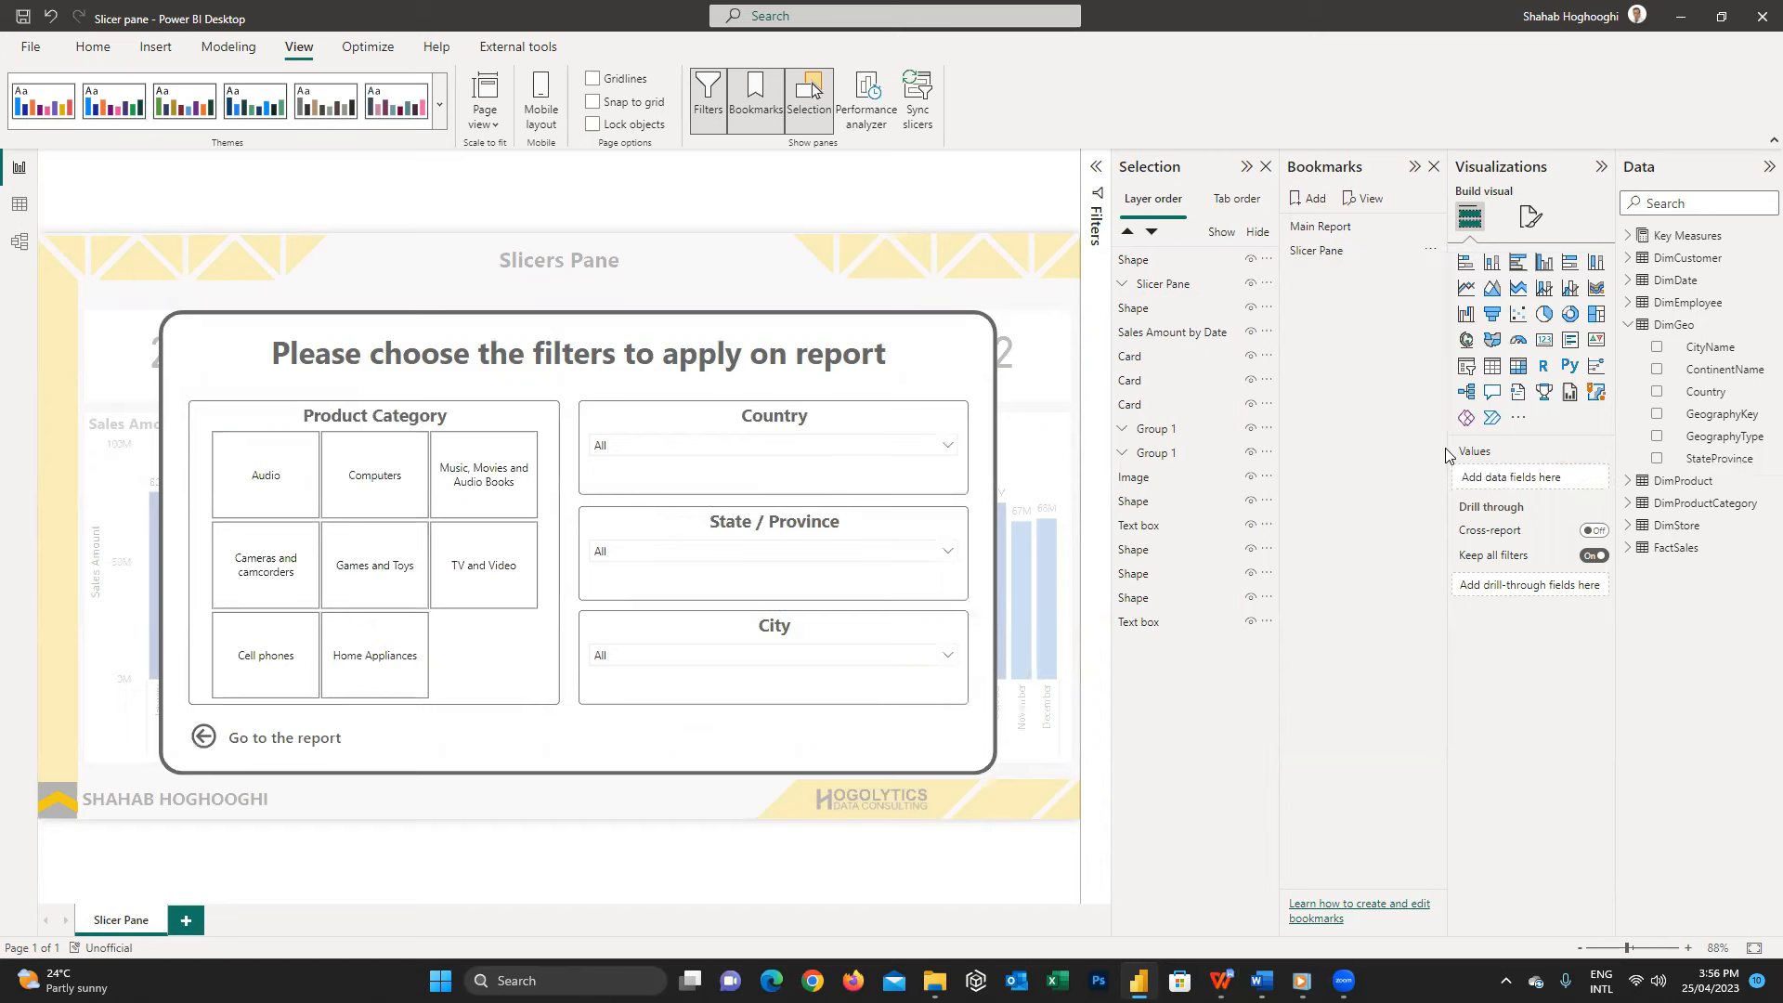
# - Update the Slicer Pane bookmark with the visible Slicer Pane group selected
pyautogui.click(1428, 251)
pyautogui.press('Escape')
pyautogui.click(1162, 284)
pyautogui.click(1428, 251)
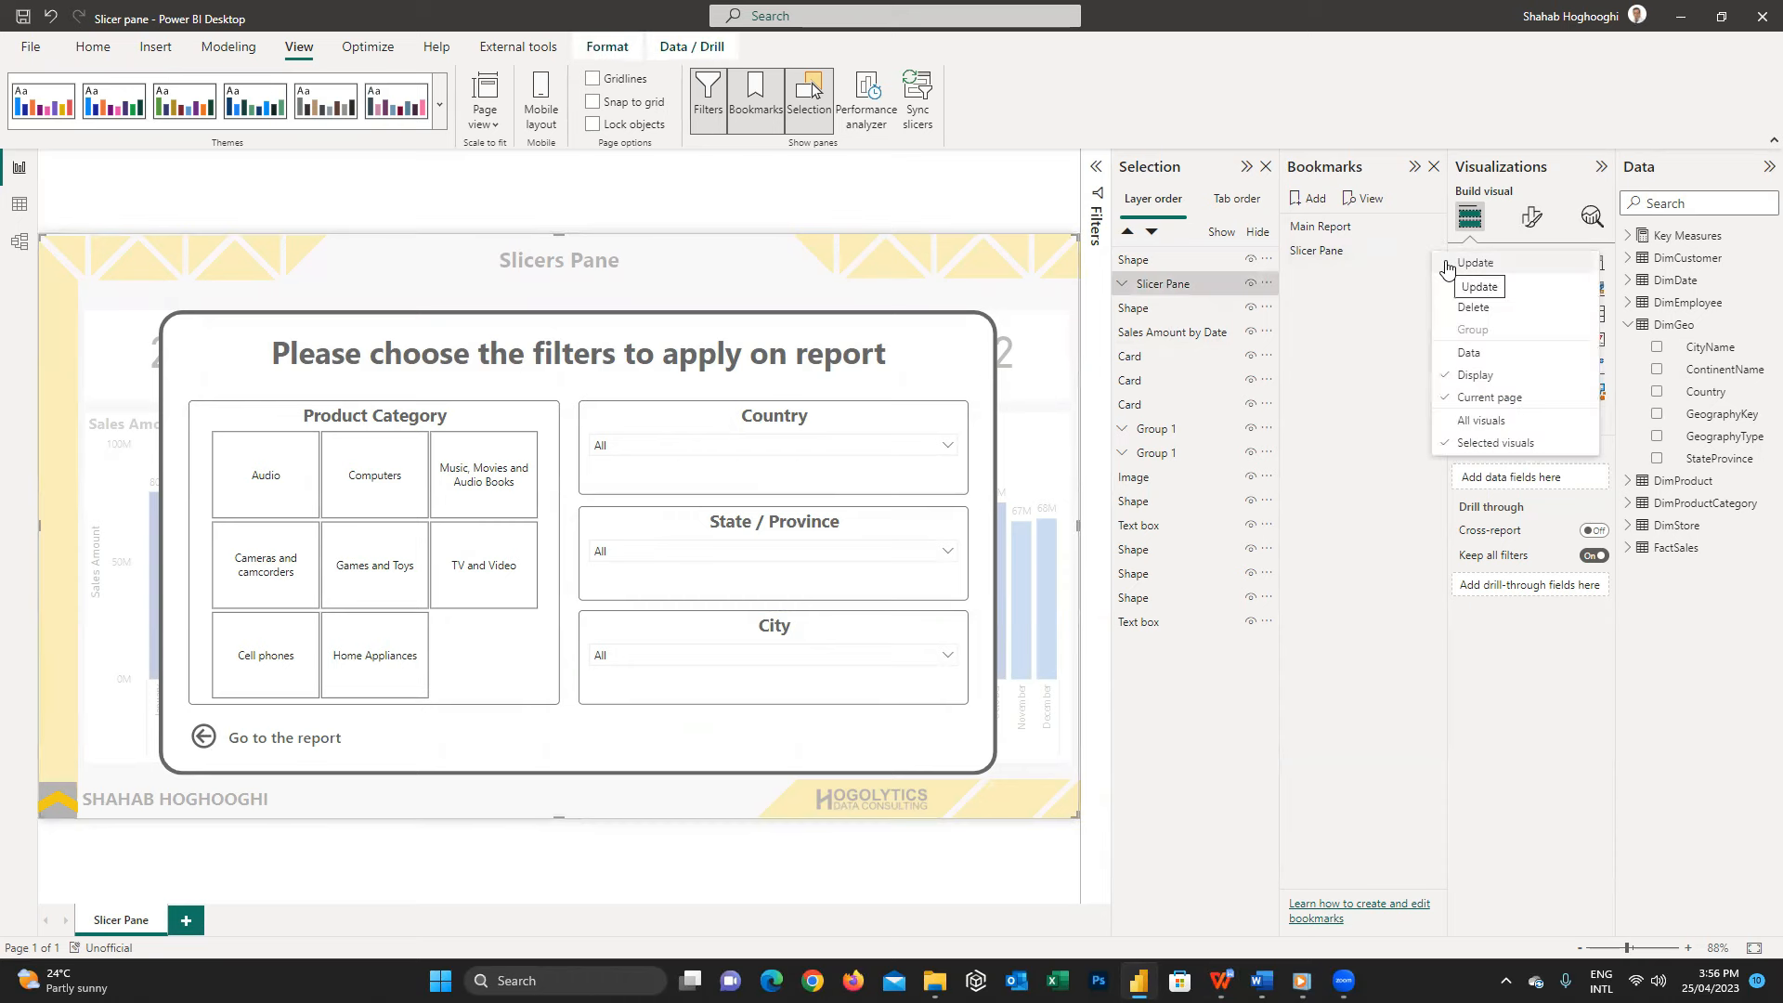
pyautogui.click(1446, 265)
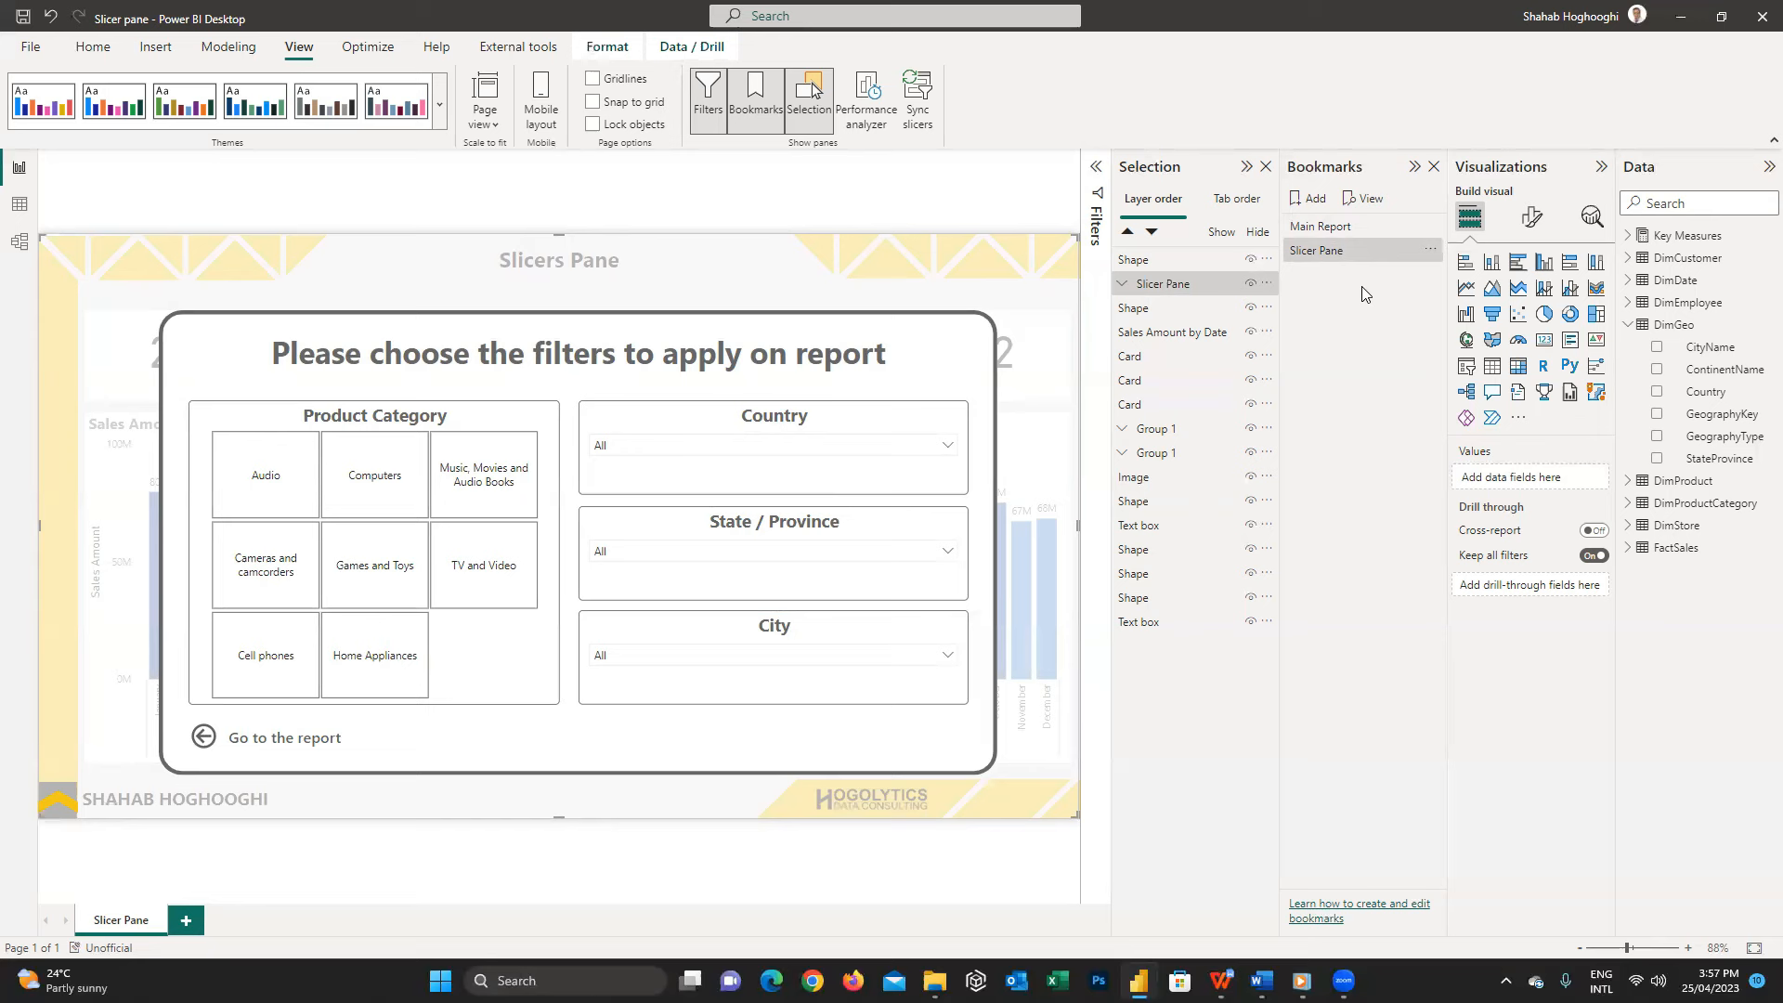
# - Set the Main Report bookmark to ignore Data and apply to Selected visuals only
pyautogui.click(1431, 228)
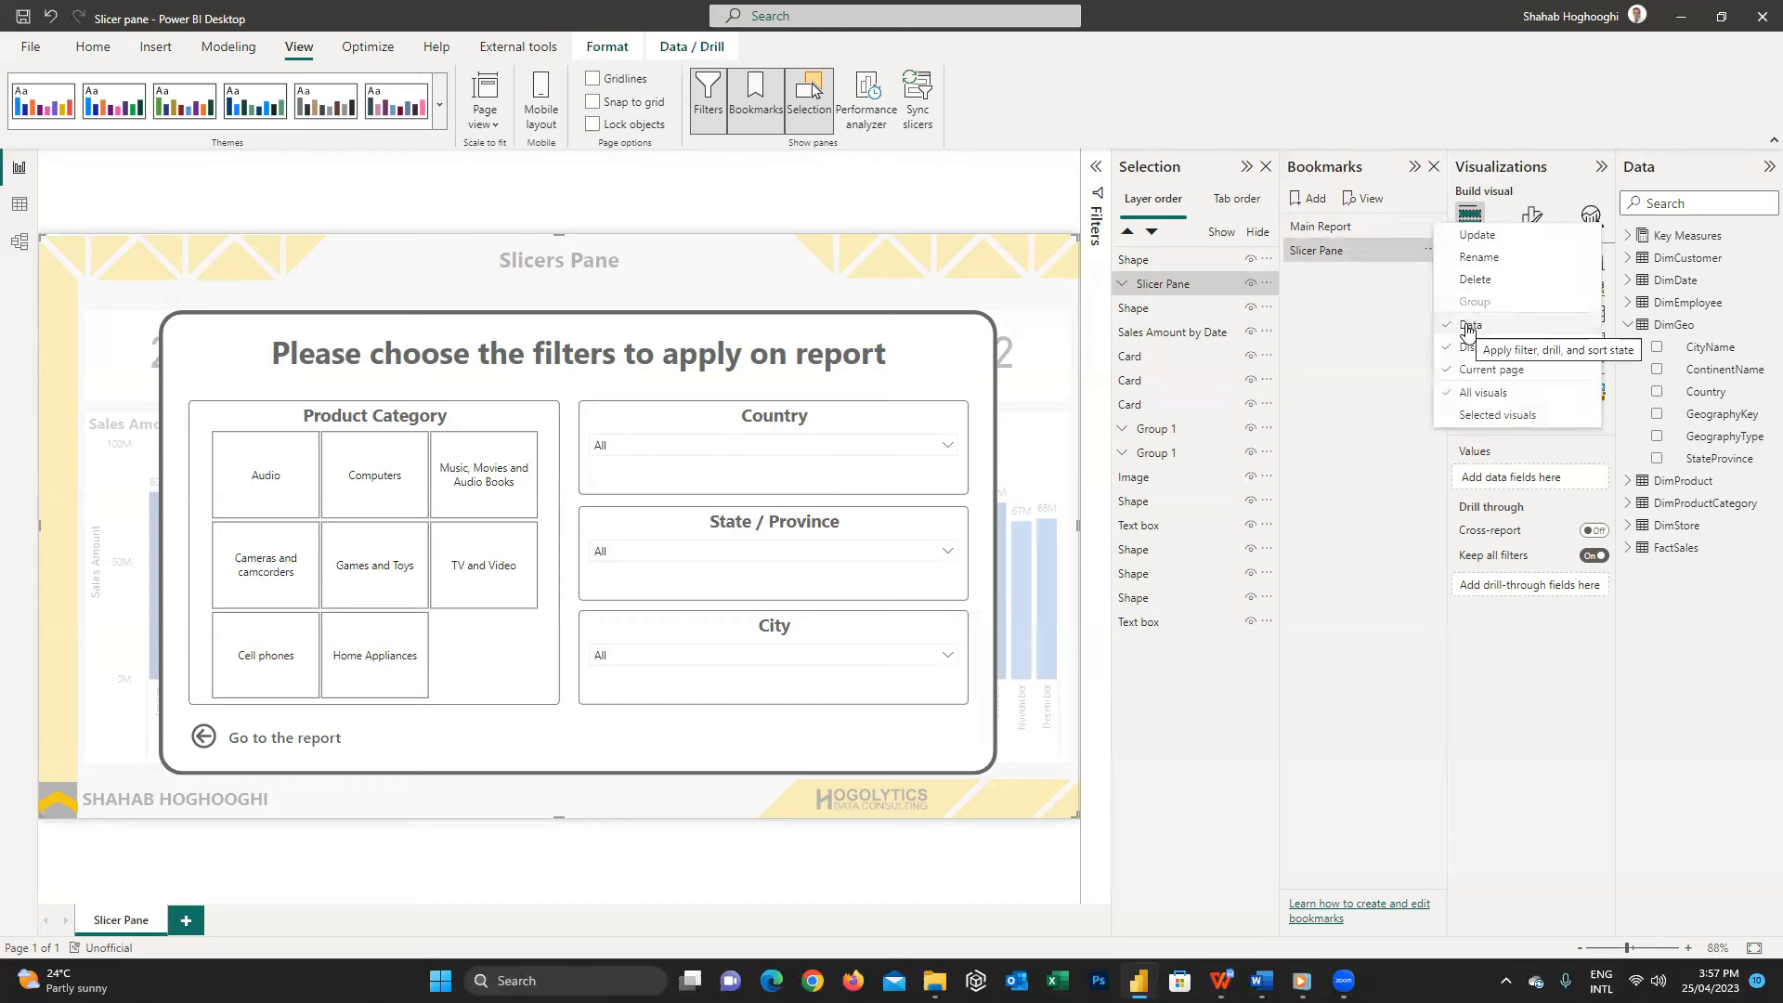
pyautogui.click(1465, 324)
pyautogui.click(1427, 230)
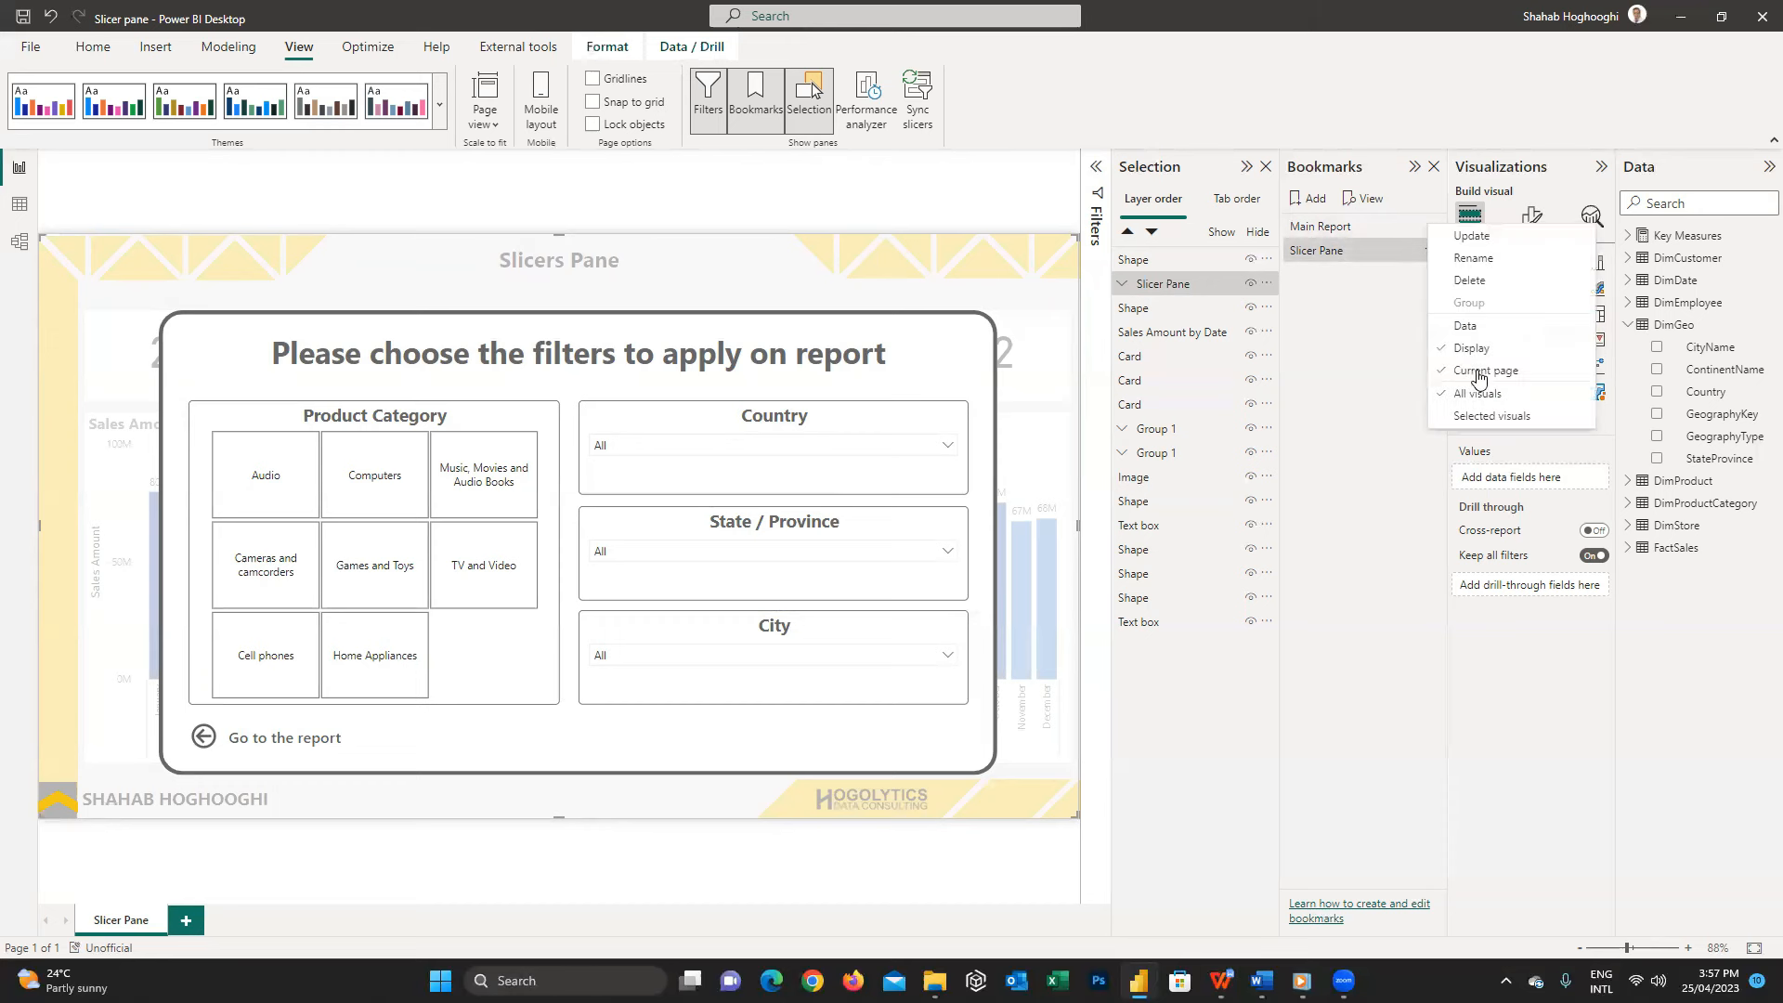
pyautogui.click(1486, 420)
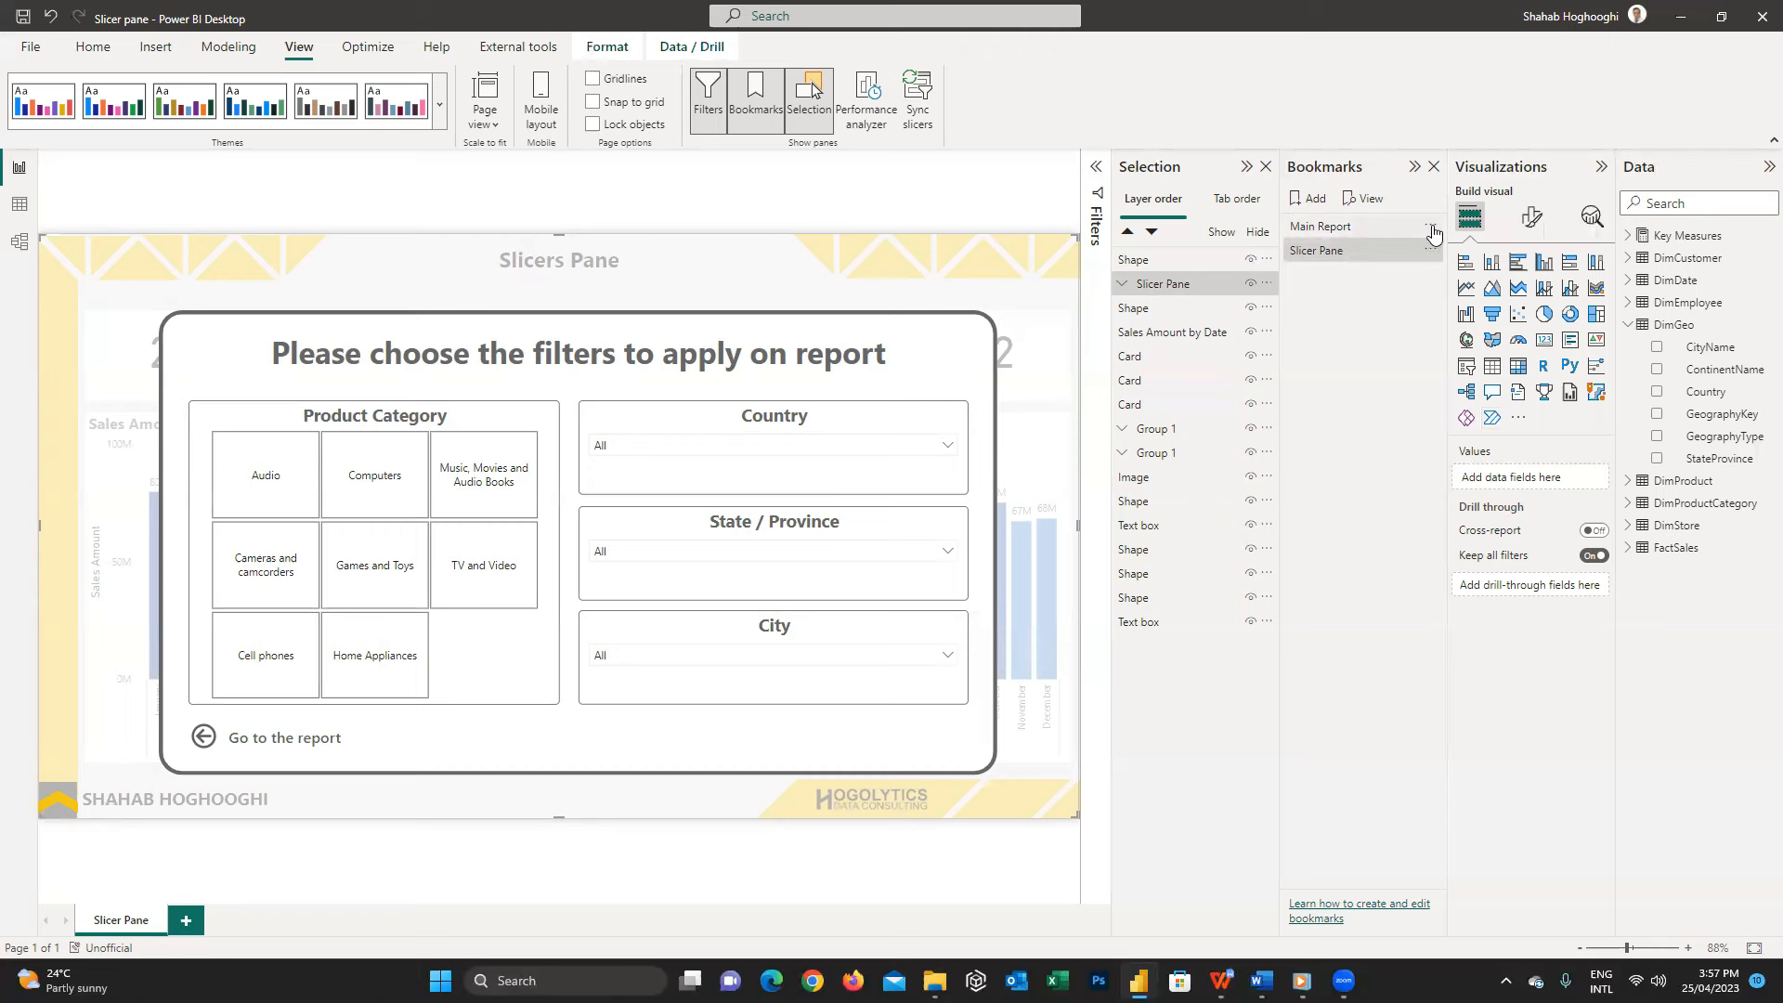
# - Hide the Slicer Pane group and update the Main Report bookmark with that group selected
pyautogui.click(1249, 283)
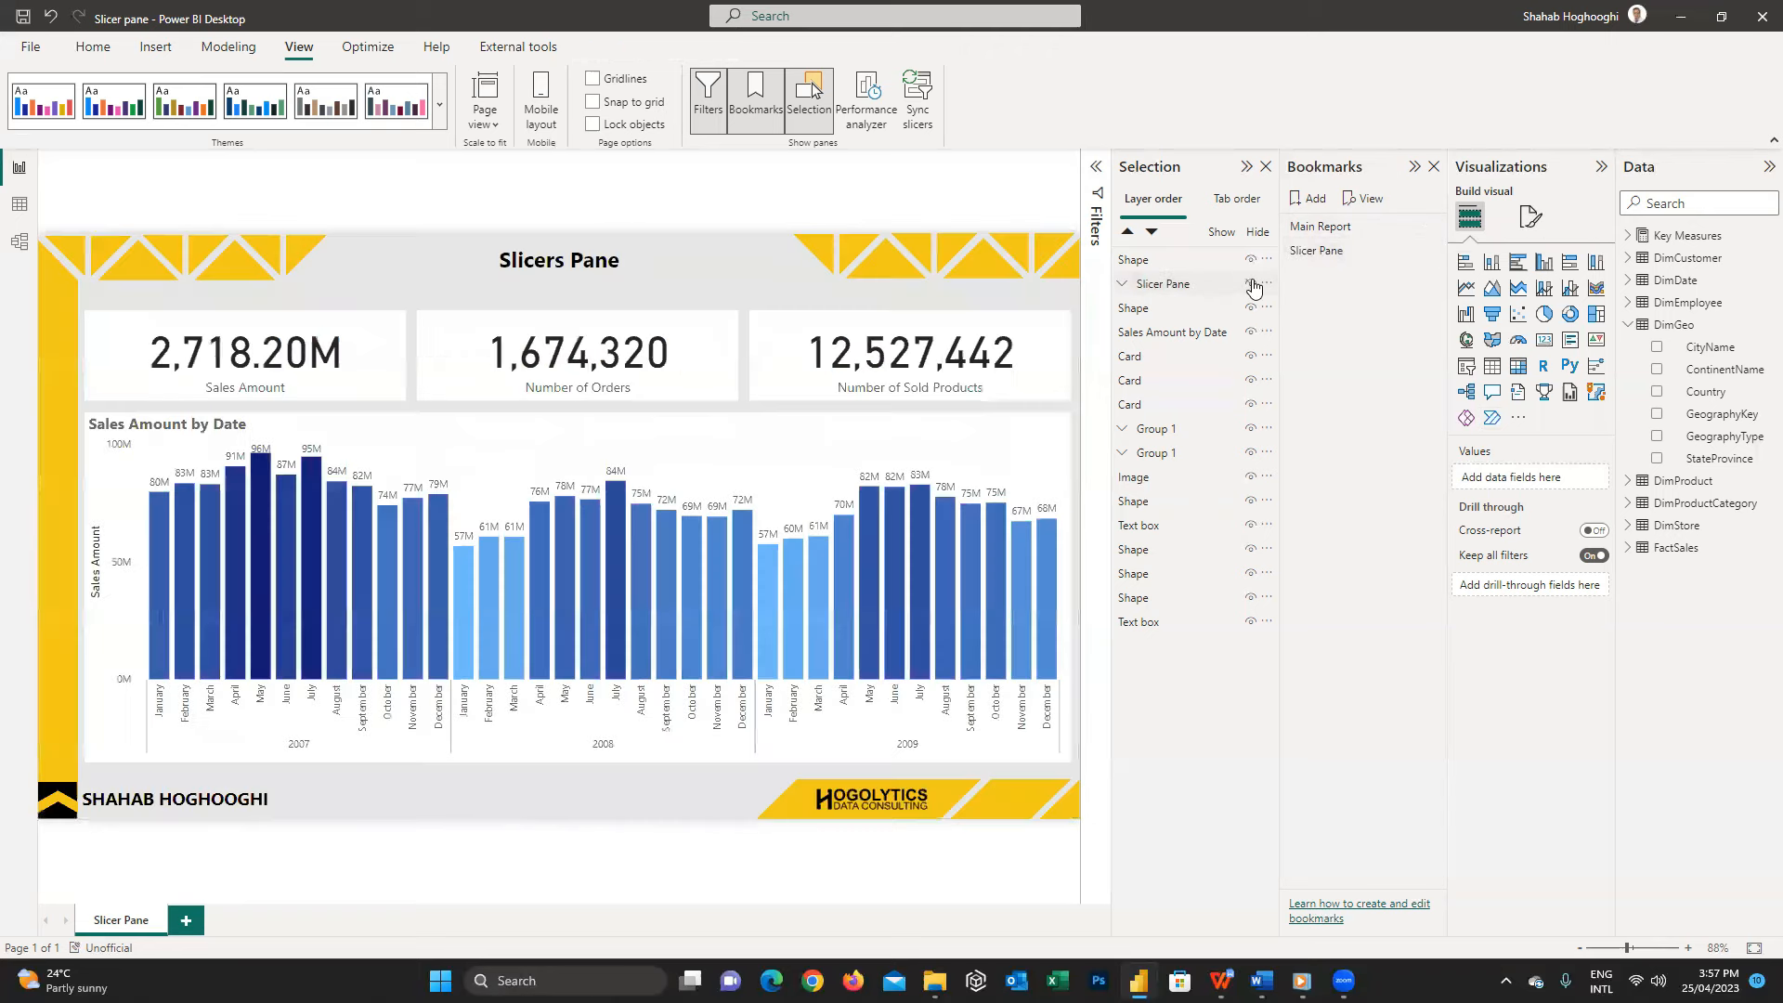
pyautogui.click(1191, 286)
pyautogui.click(1431, 234)
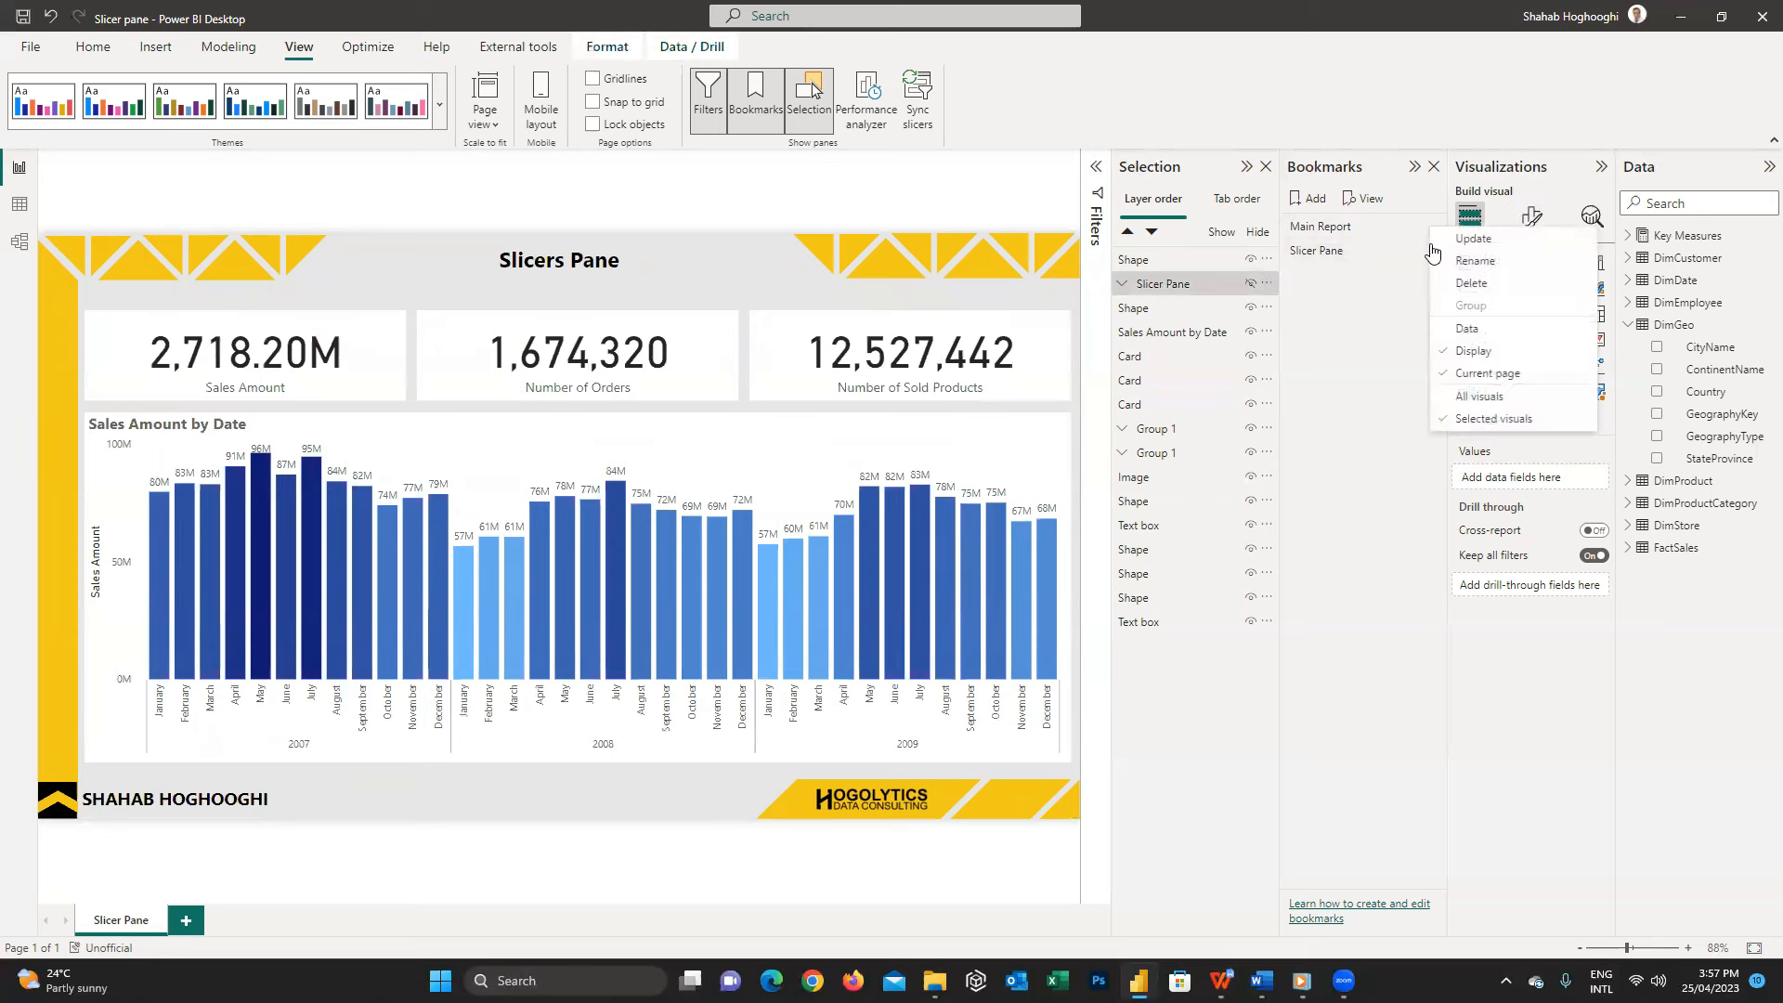
pyautogui.click(1445, 236)
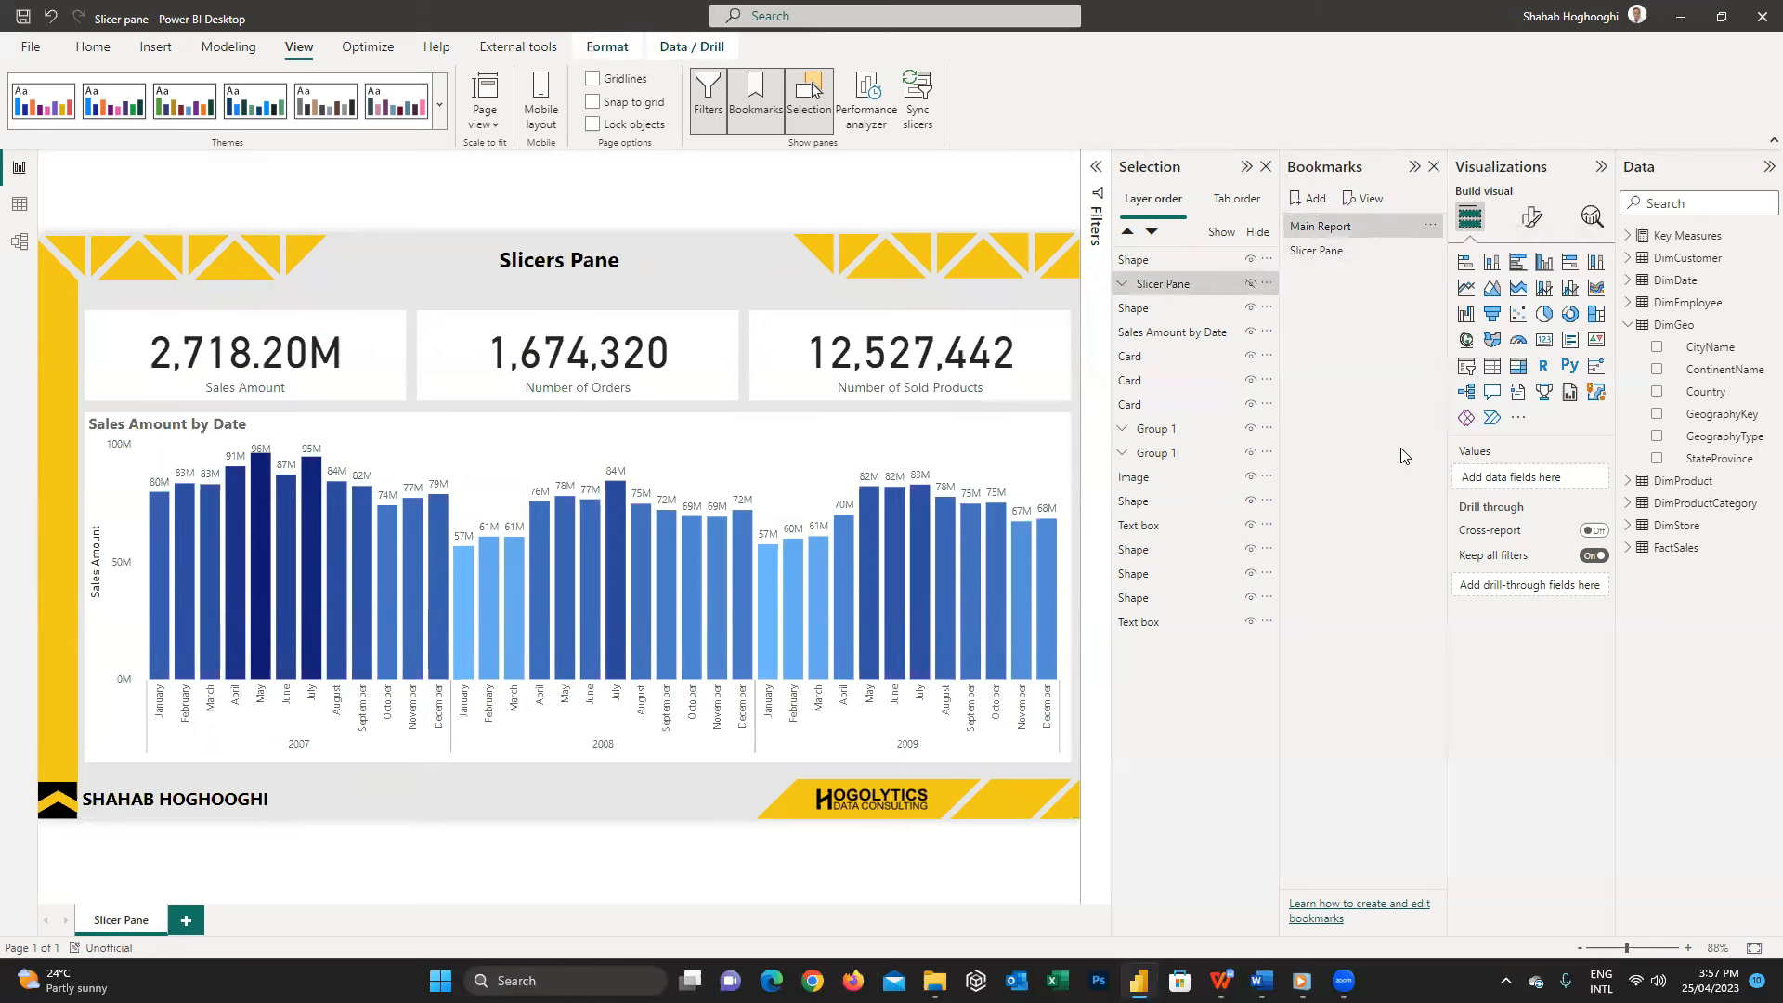
# - Test the bookmarks by switching between Slicer Pane and Main Report, ending on Main Report
pyautogui.click(1329, 249)
pyautogui.click(1328, 226)
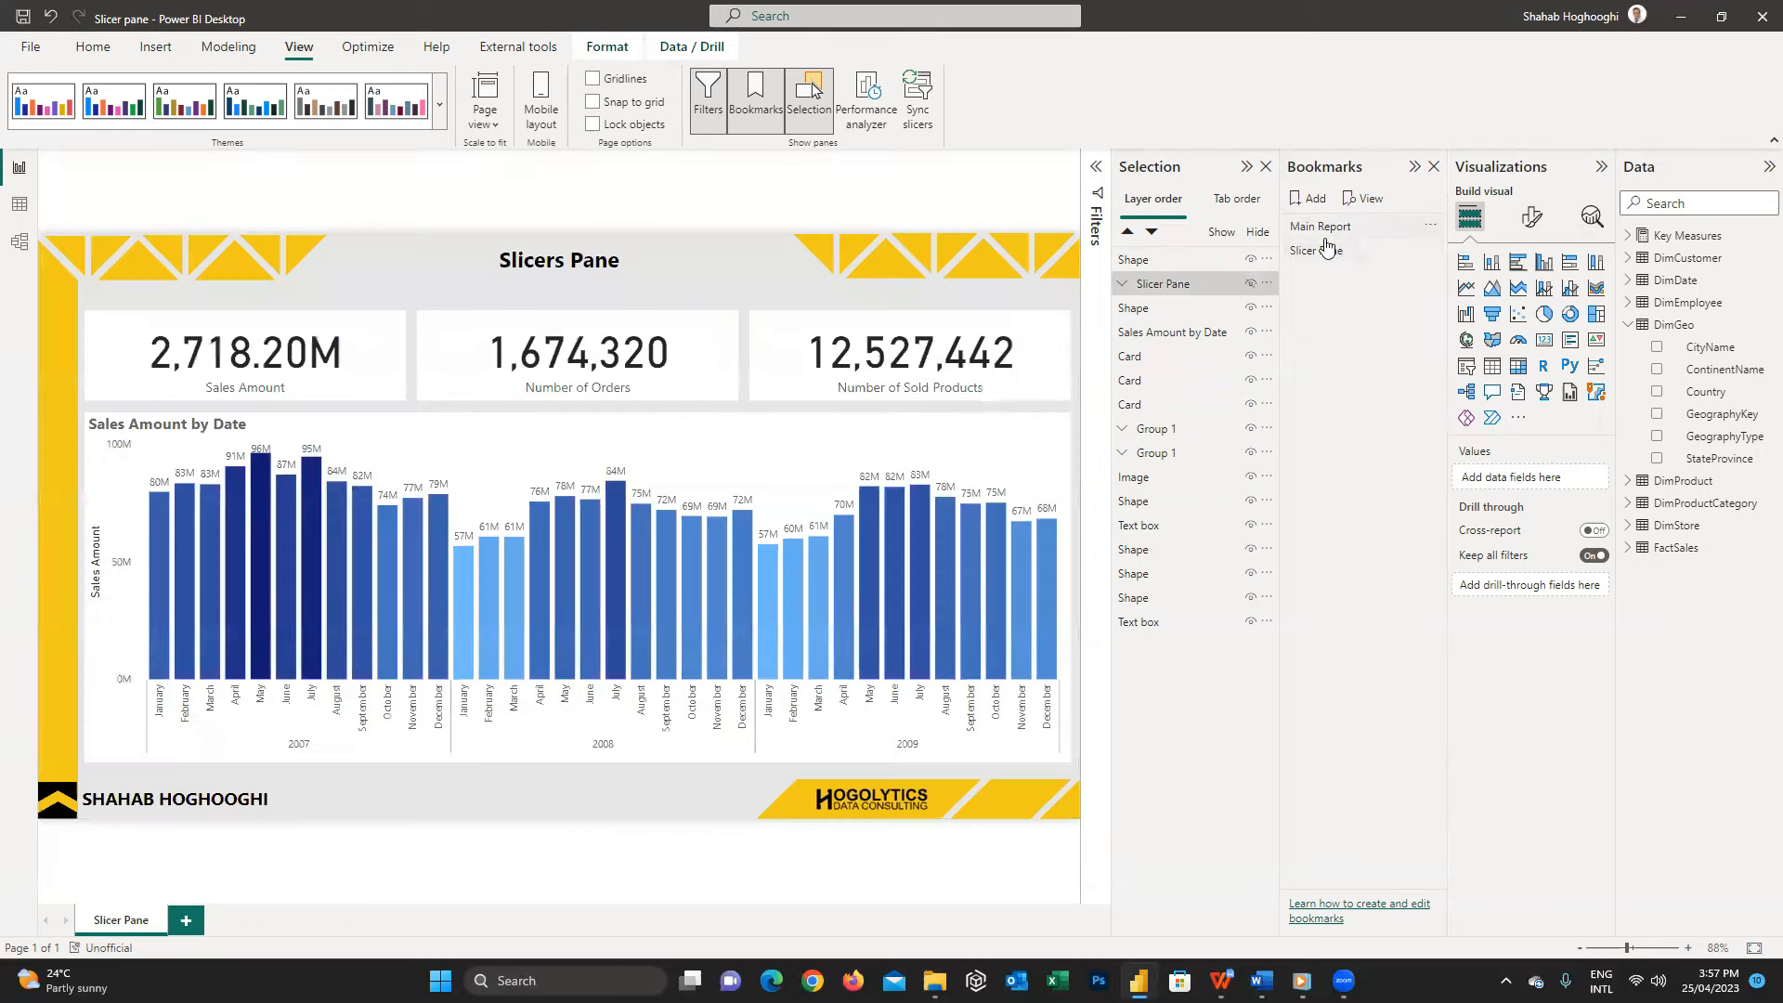
pyautogui.click(1325, 251)
pyautogui.click(1323, 226)
pyautogui.click(51, 805)
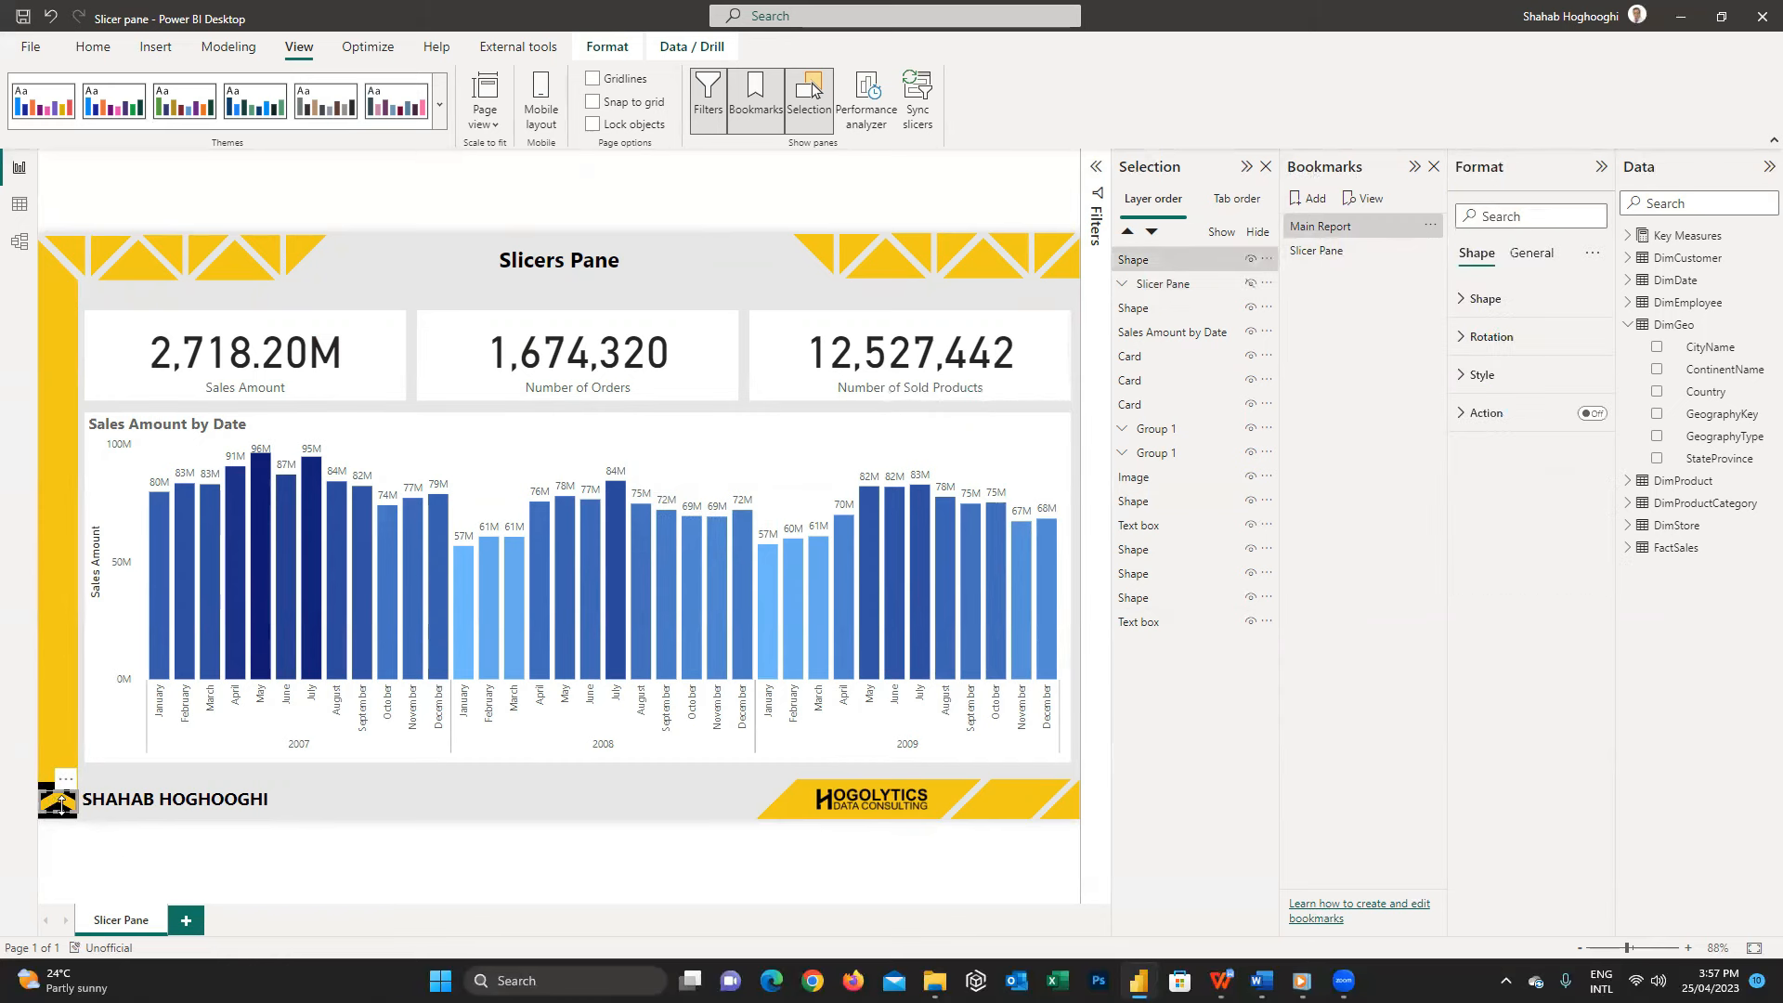
pyautogui.click(113, 854)
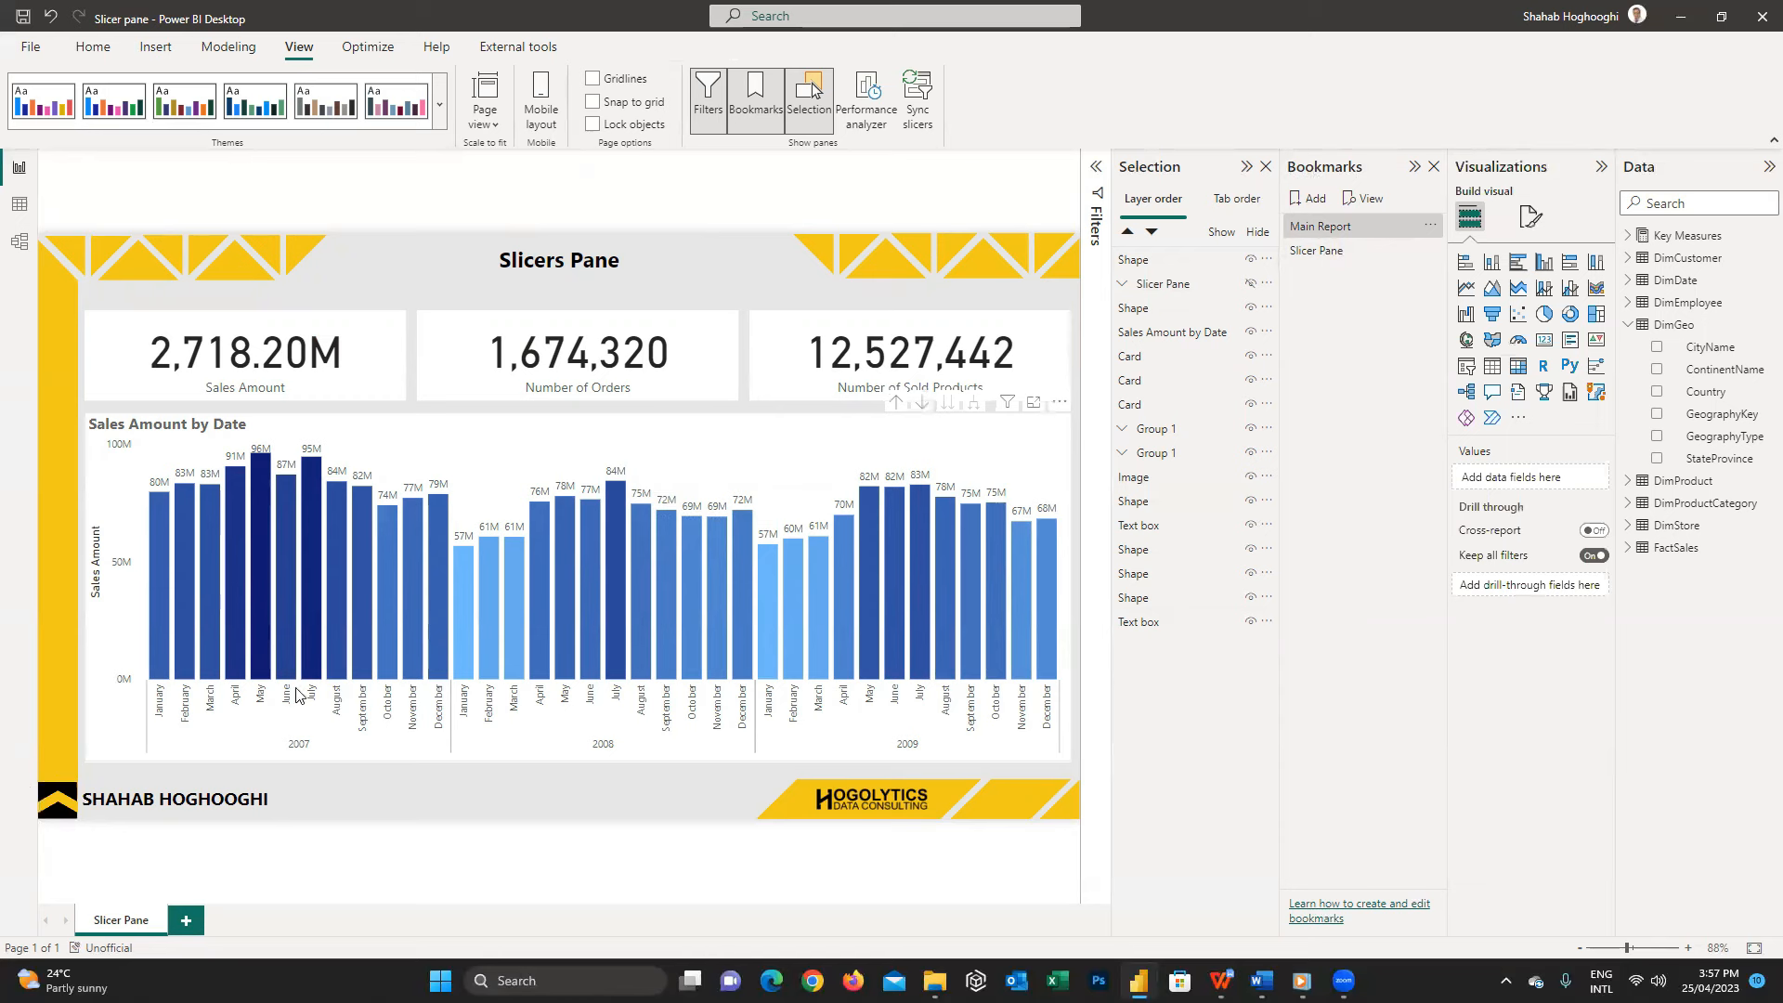
# - Turn on the chevron shape's action with type Bookmark, targeting the Slicer Pane bookmark
pyautogui.click(57, 805)
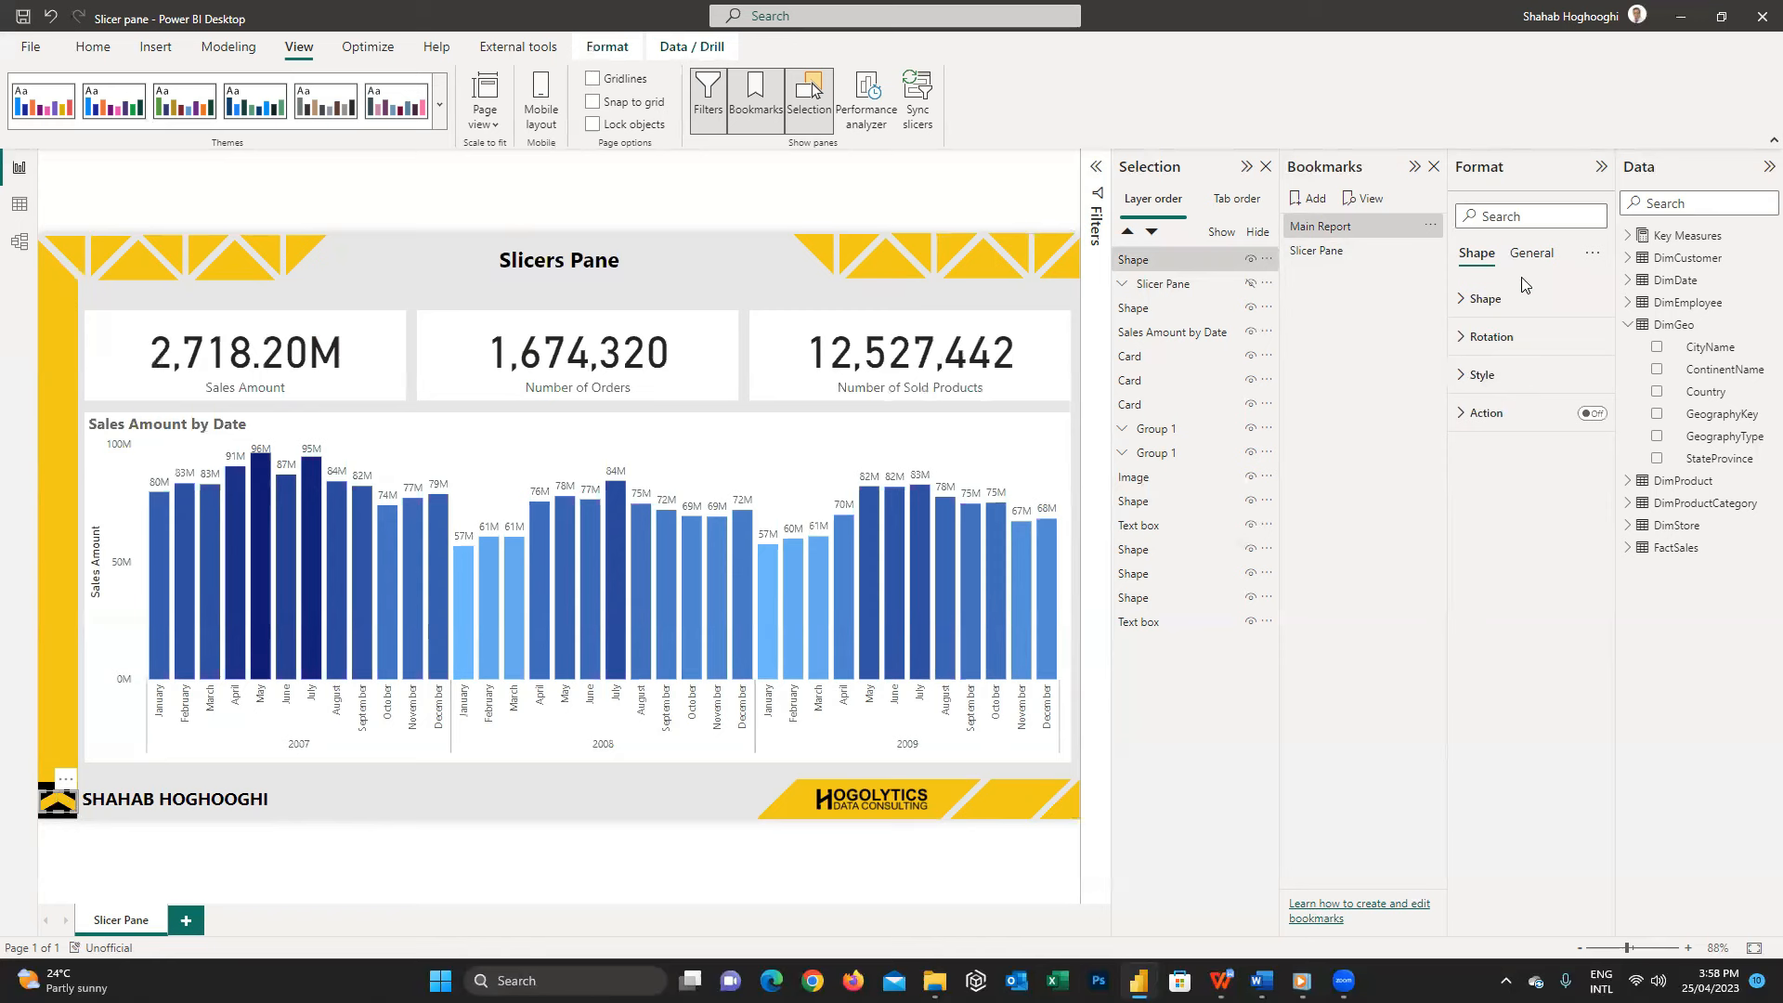
pyautogui.click(1591, 416)
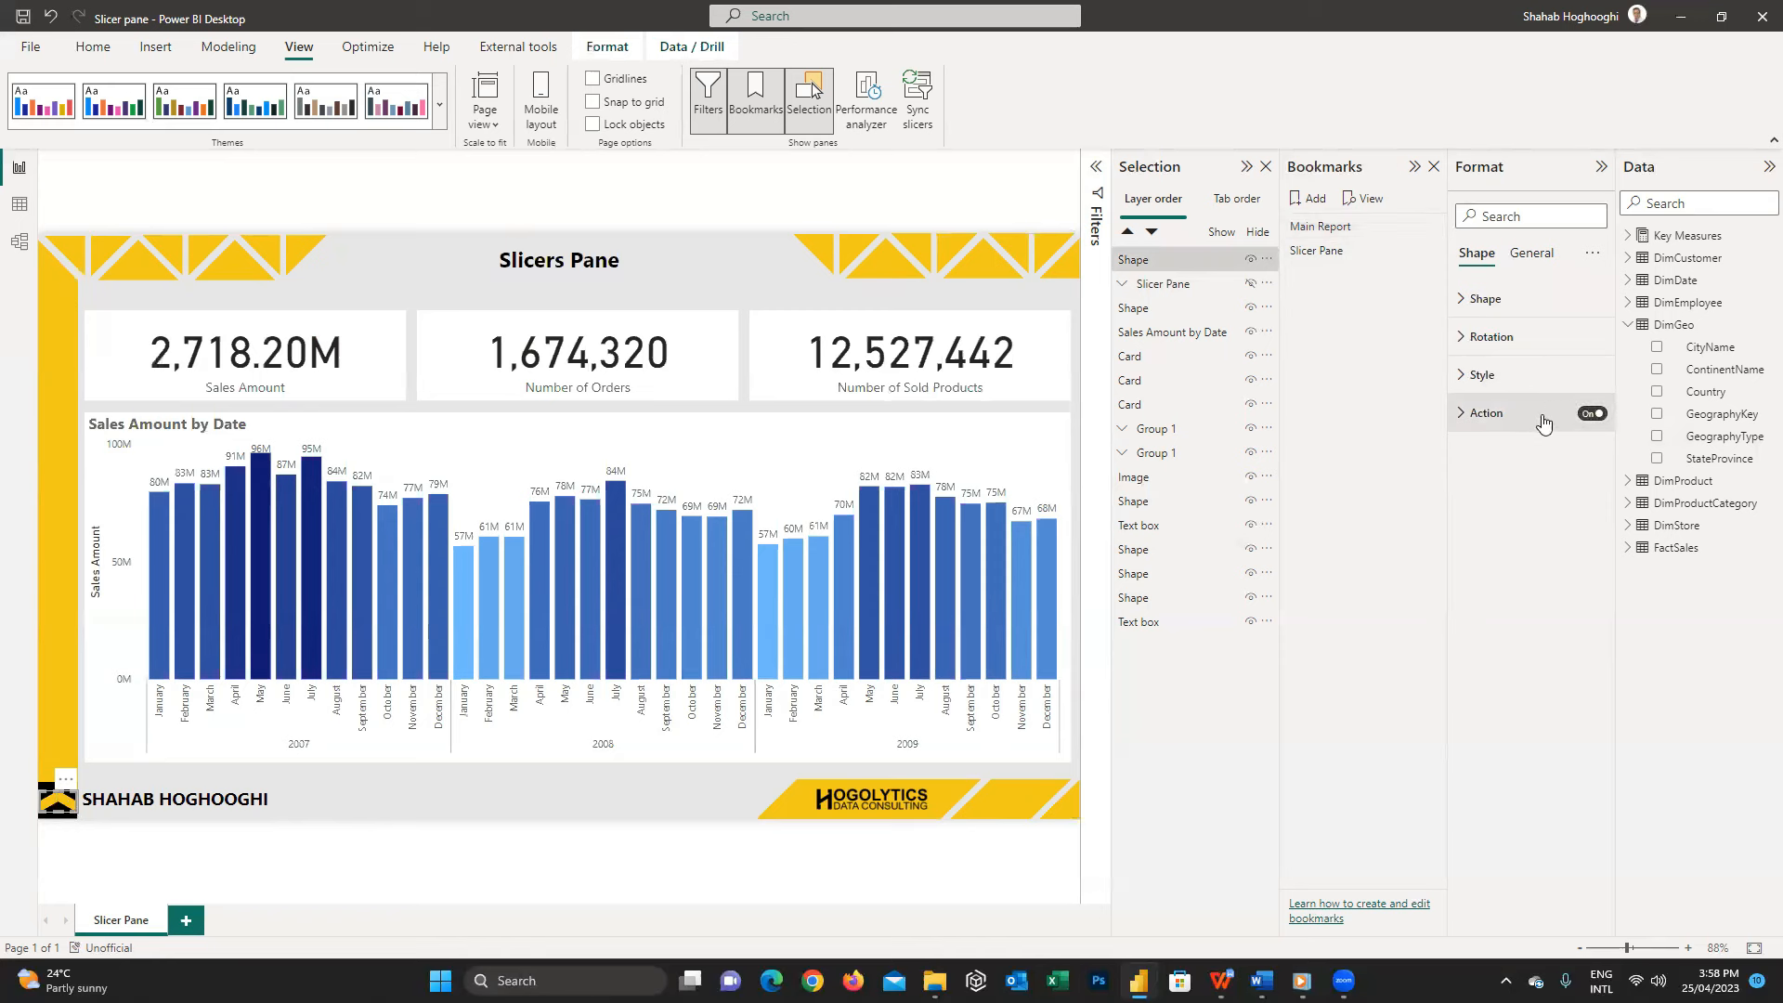
pyautogui.click(1461, 413)
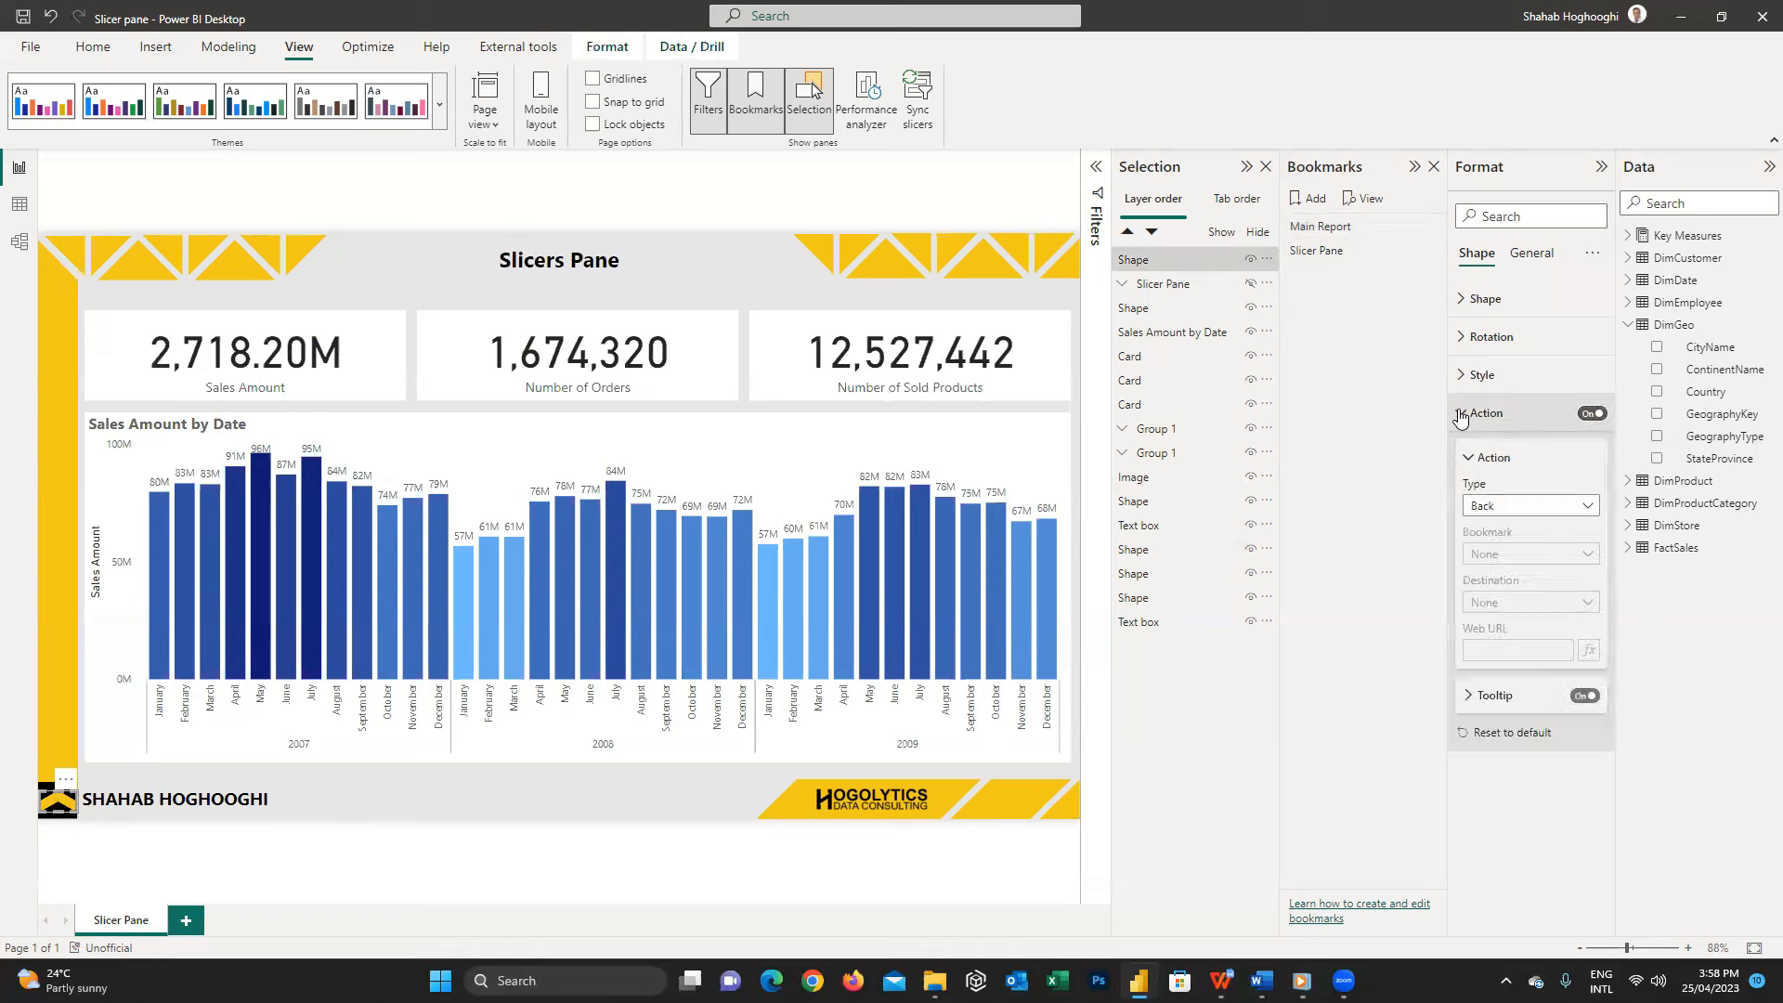
pyautogui.click(1588, 505)
pyautogui.click(1573, 550)
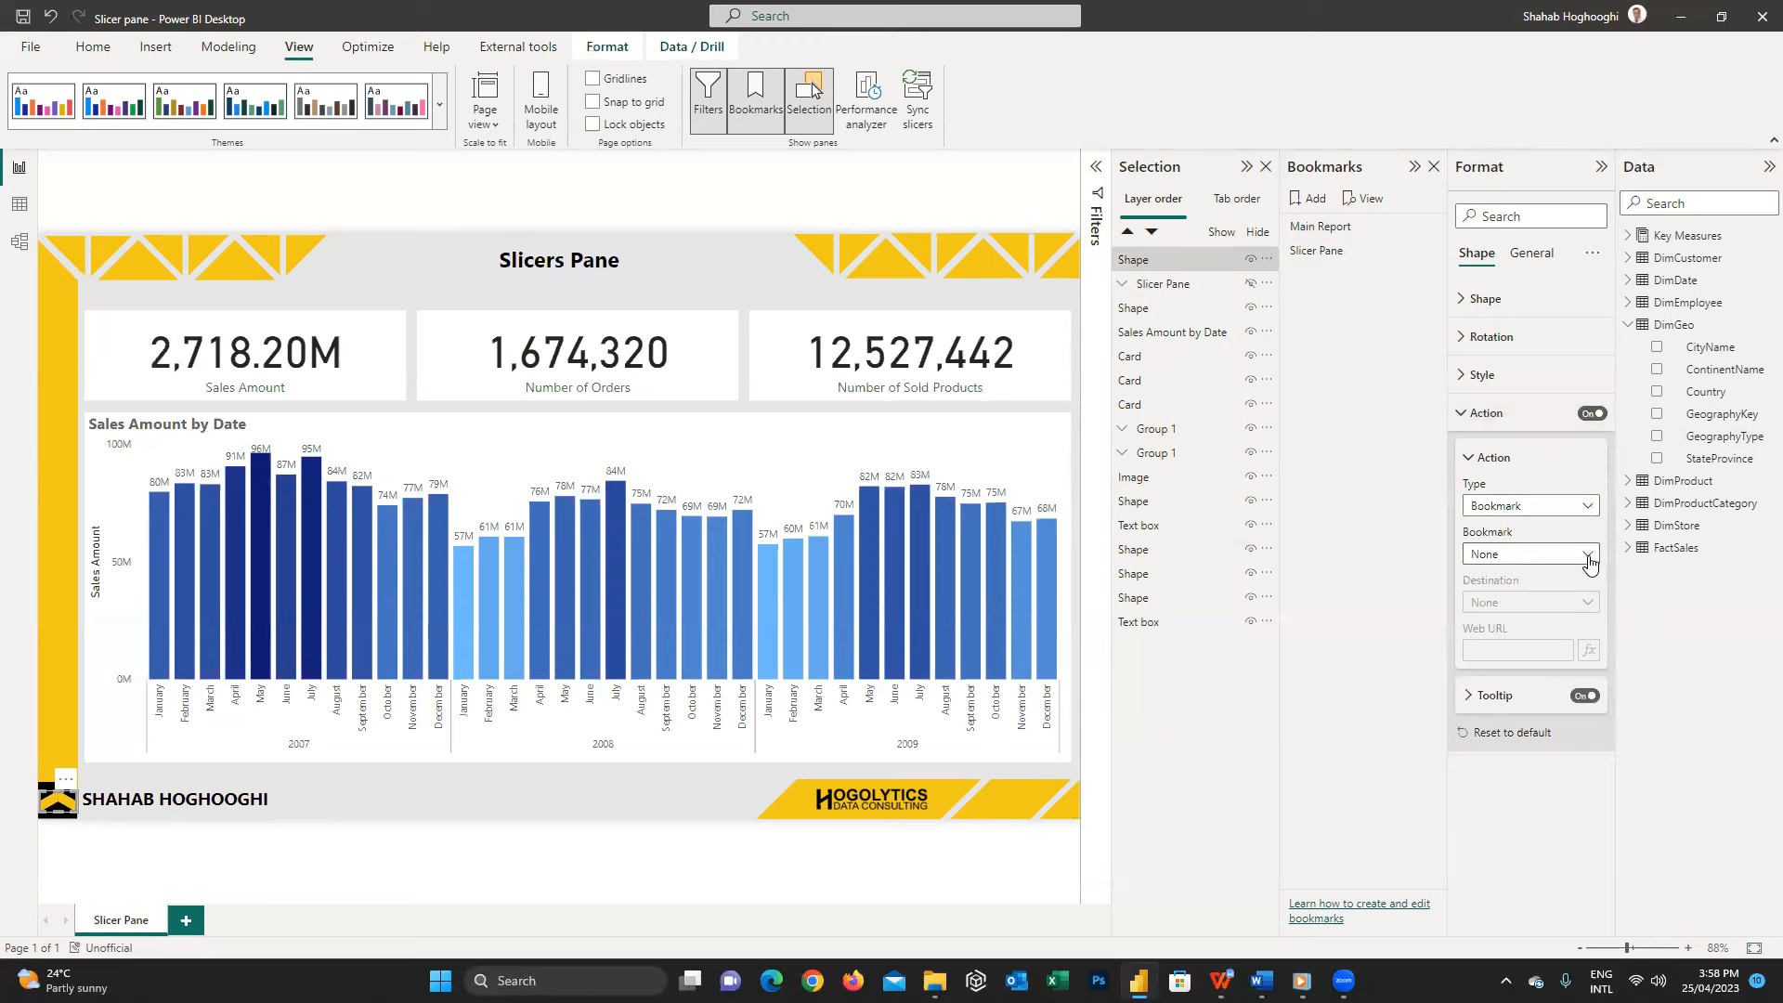
pyautogui.click(1587, 557)
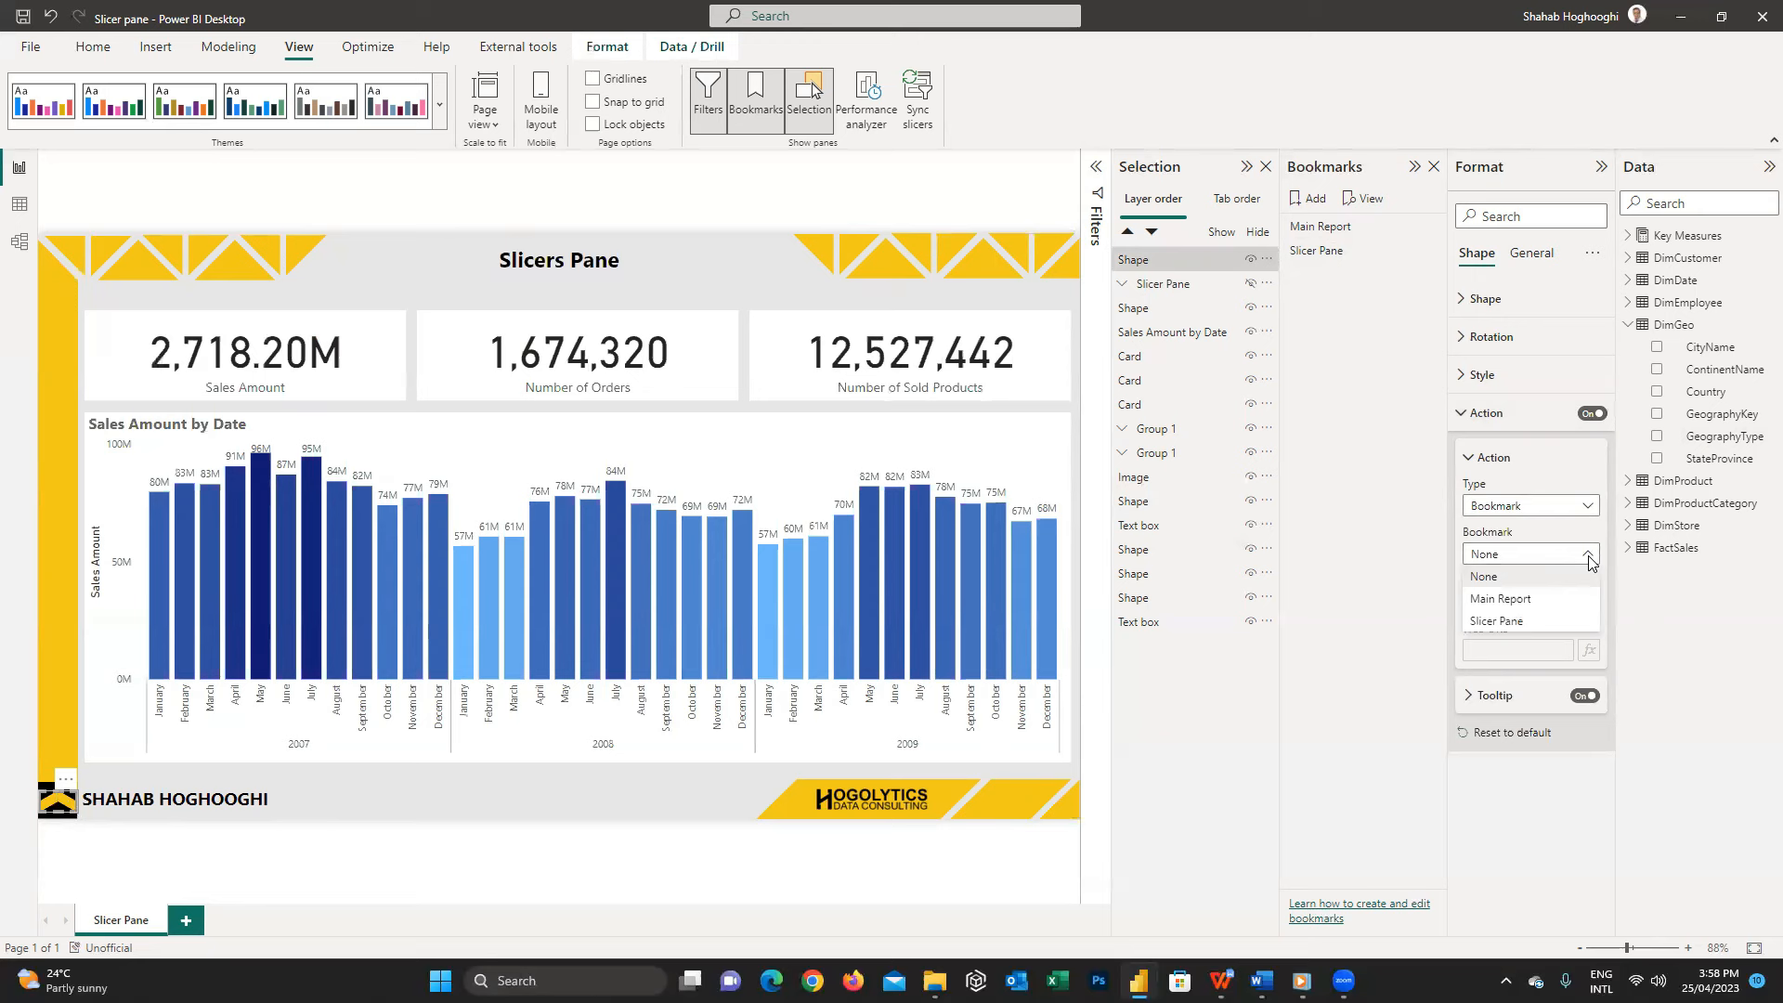
pyautogui.click(1576, 623)
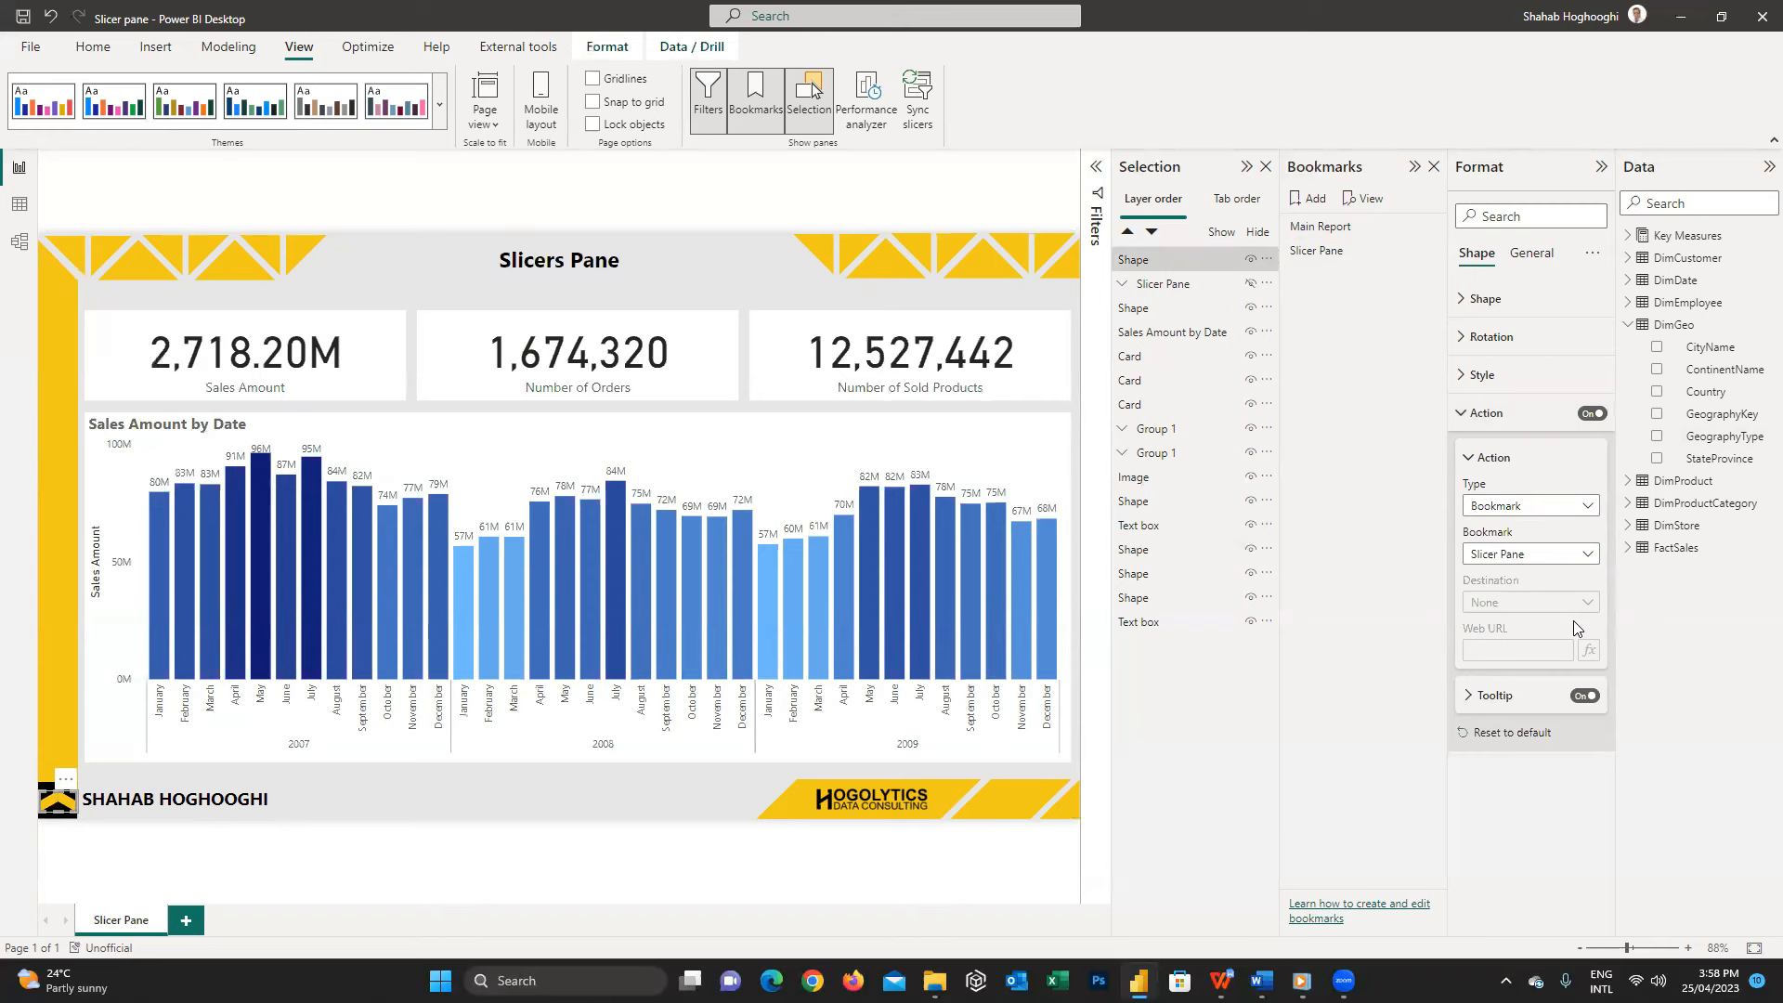
# - Show the Slicer Pane bookmark and set the "Go to the report" button's action to the Main Report bookmark
pyautogui.click(1326, 252)
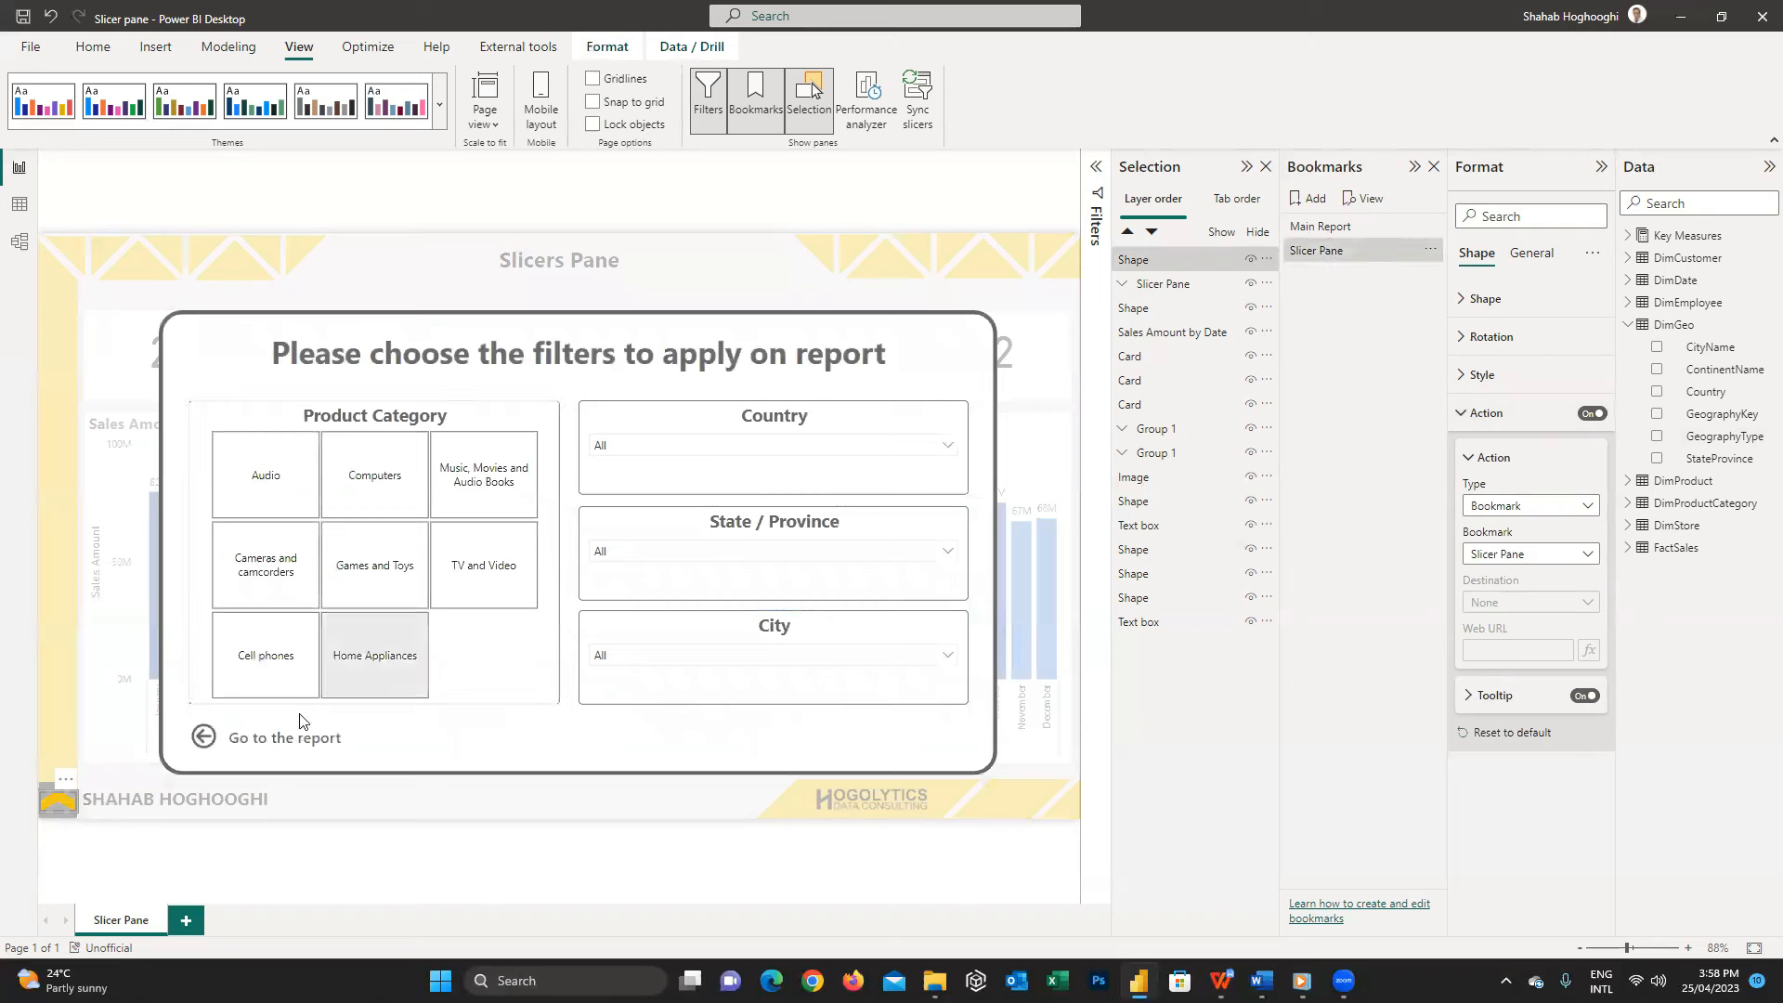
pyautogui.click(325, 754)
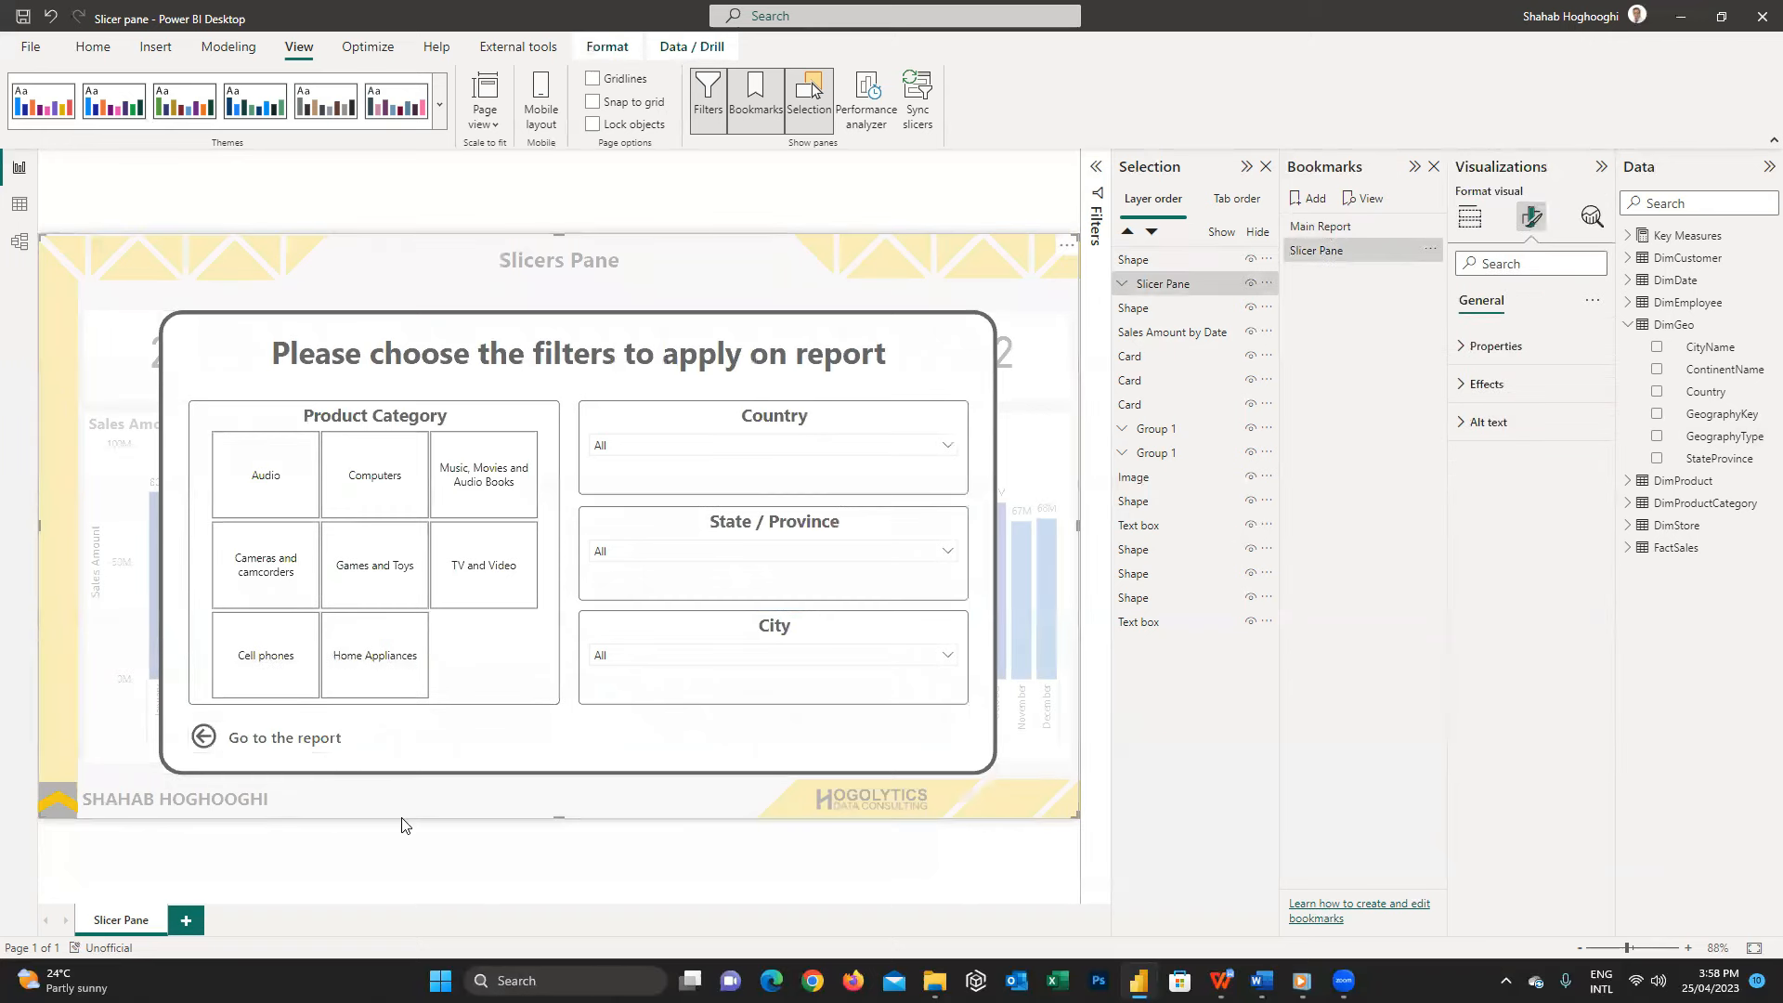
pyautogui.click(298, 740)
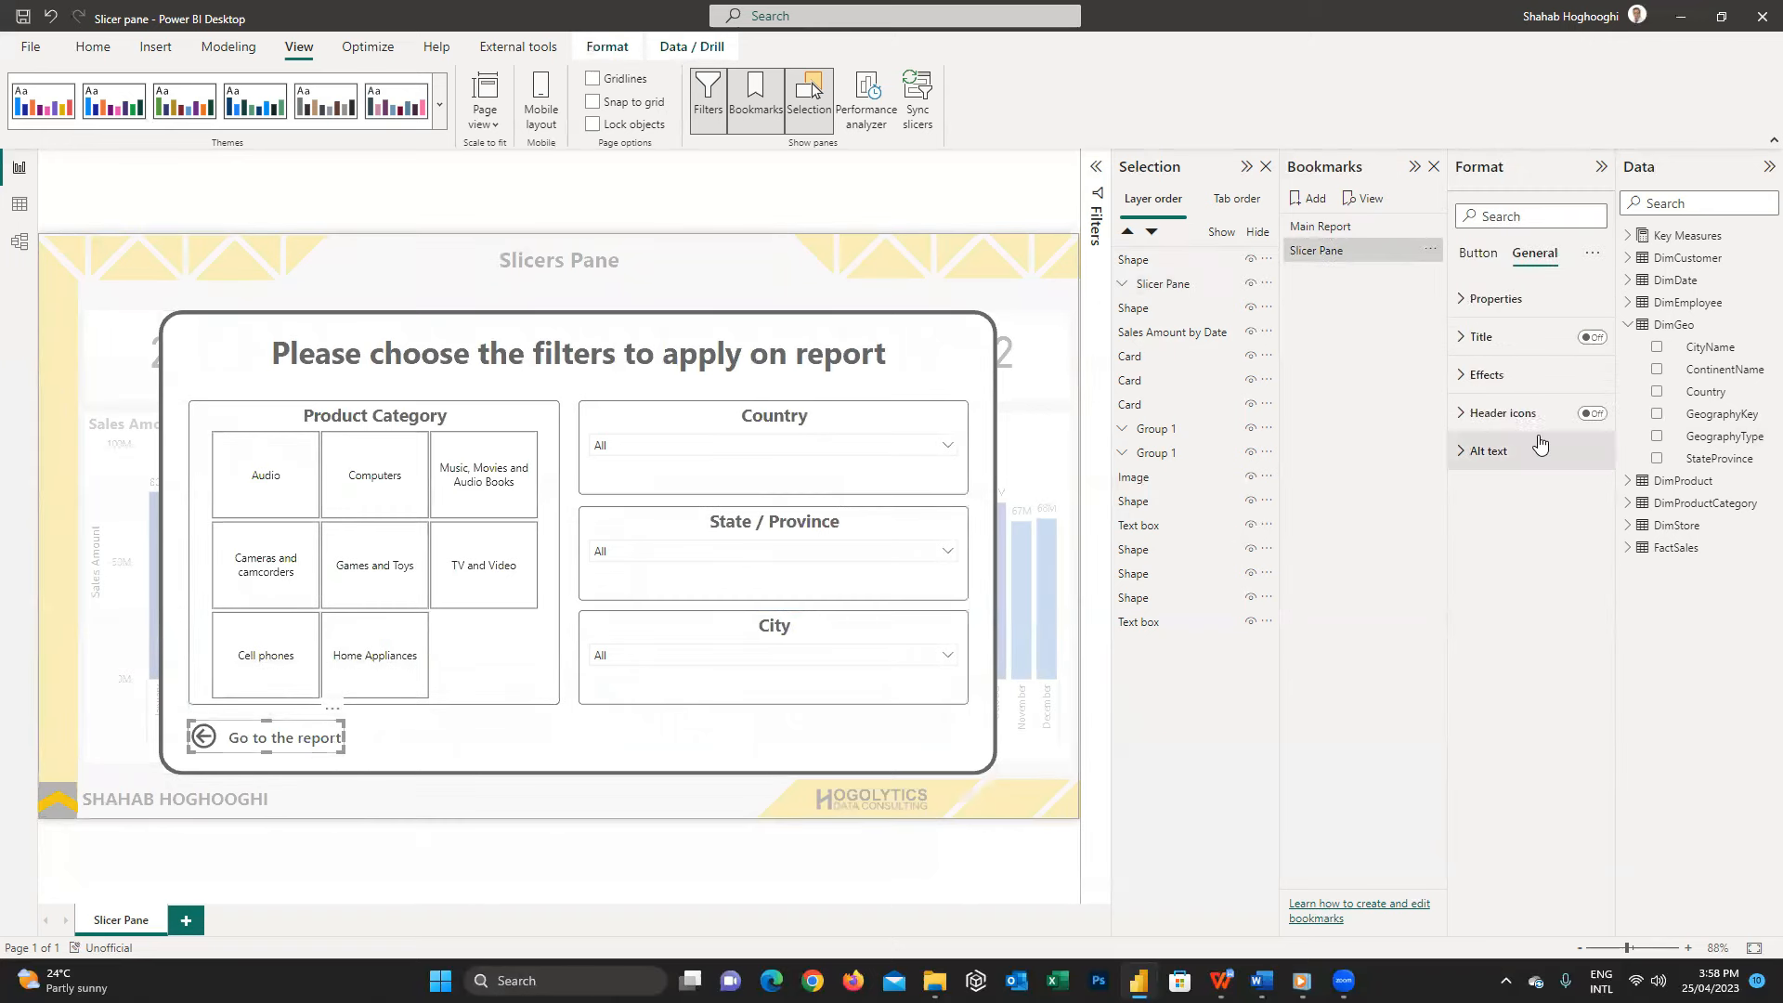
pyautogui.click(1479, 253)
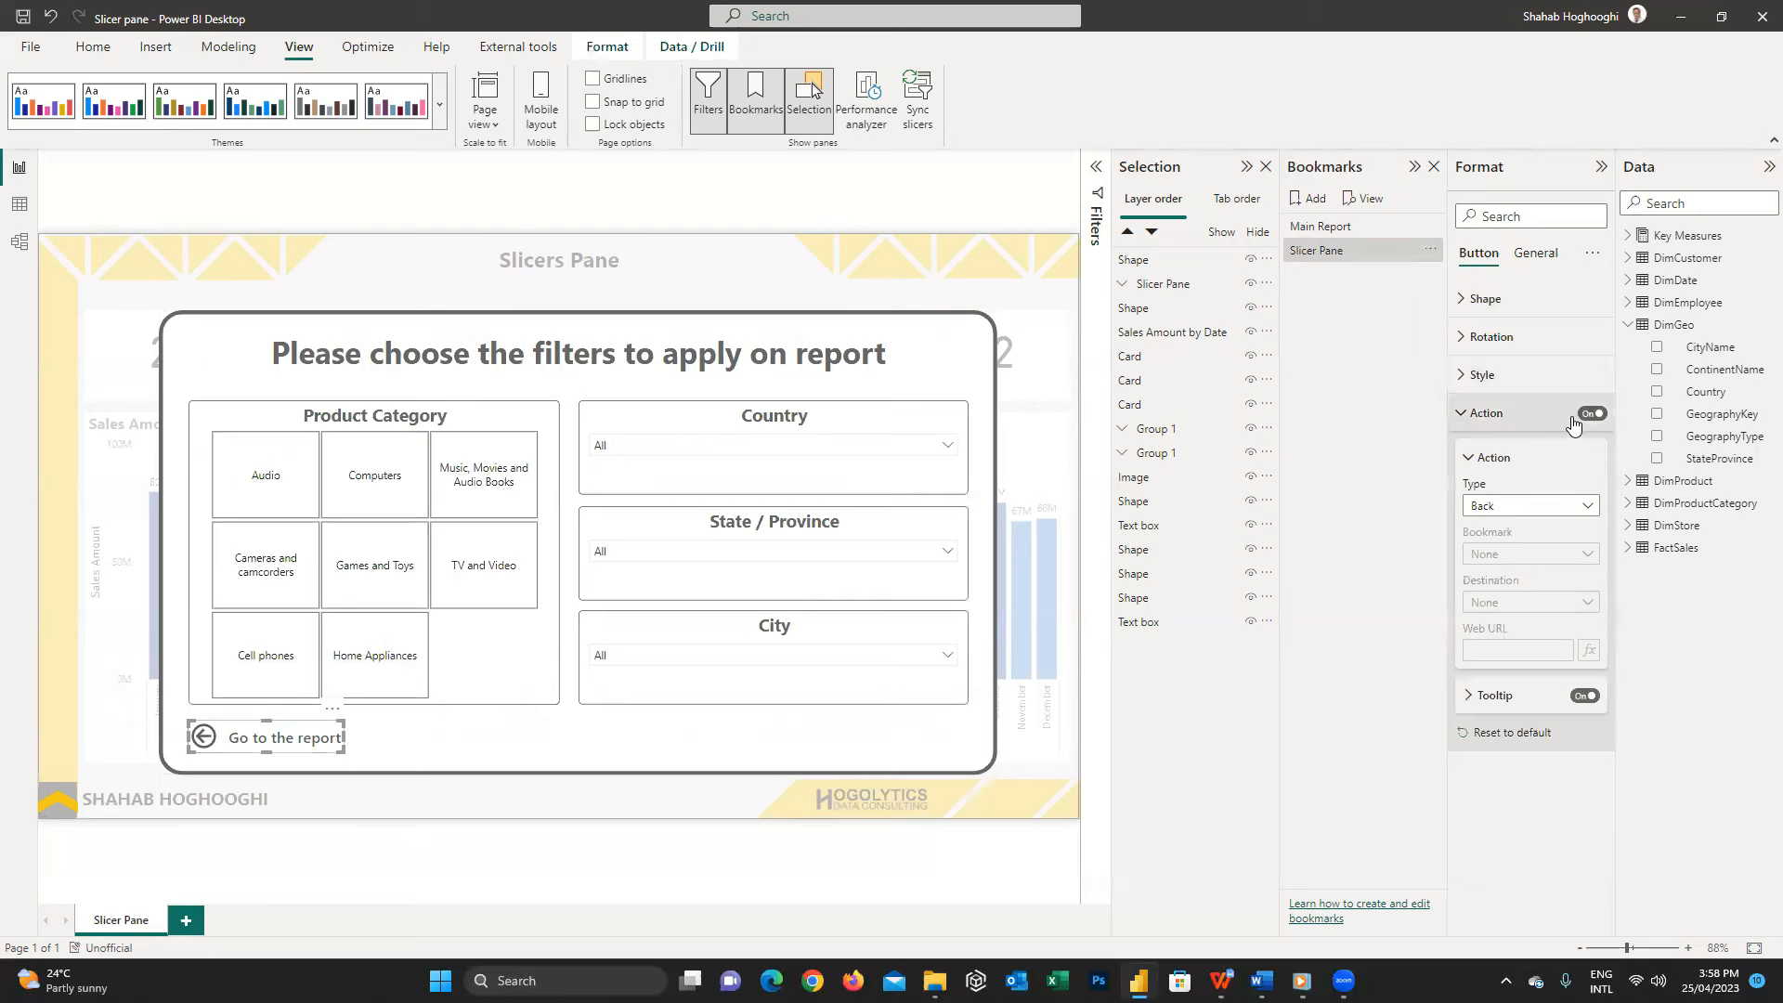
pyautogui.click(1555, 506)
pyautogui.click(1541, 551)
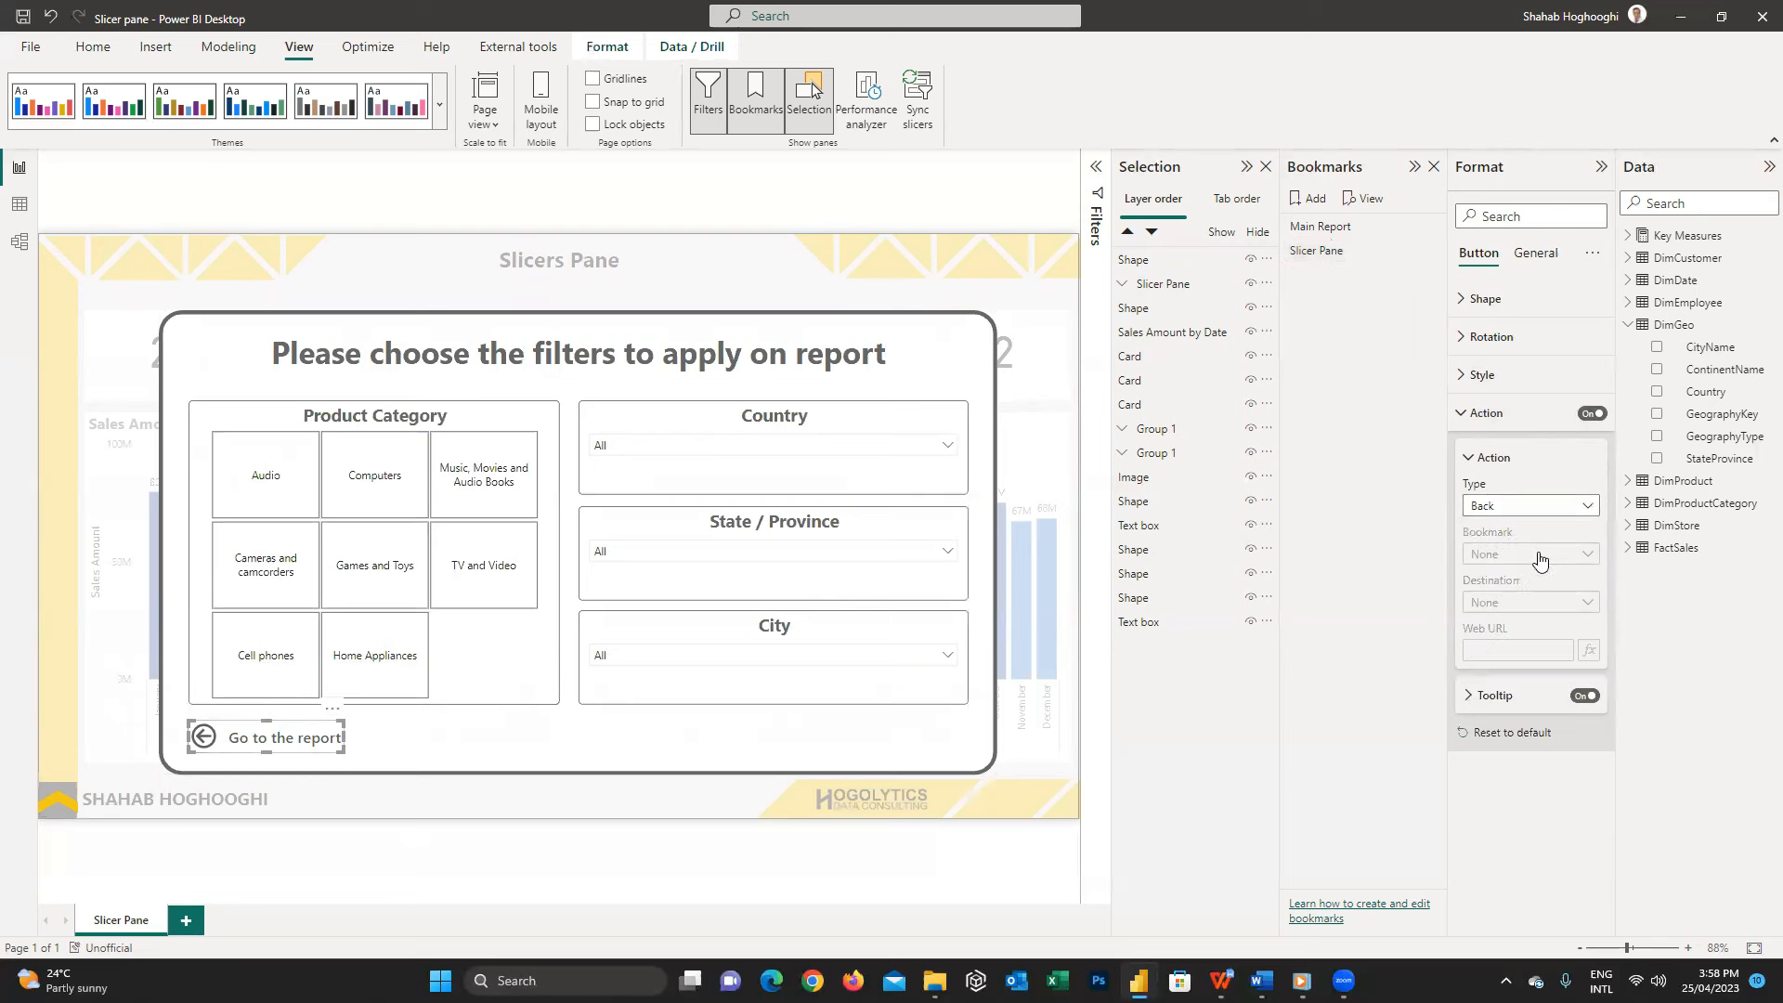
pyautogui.click(1558, 554)
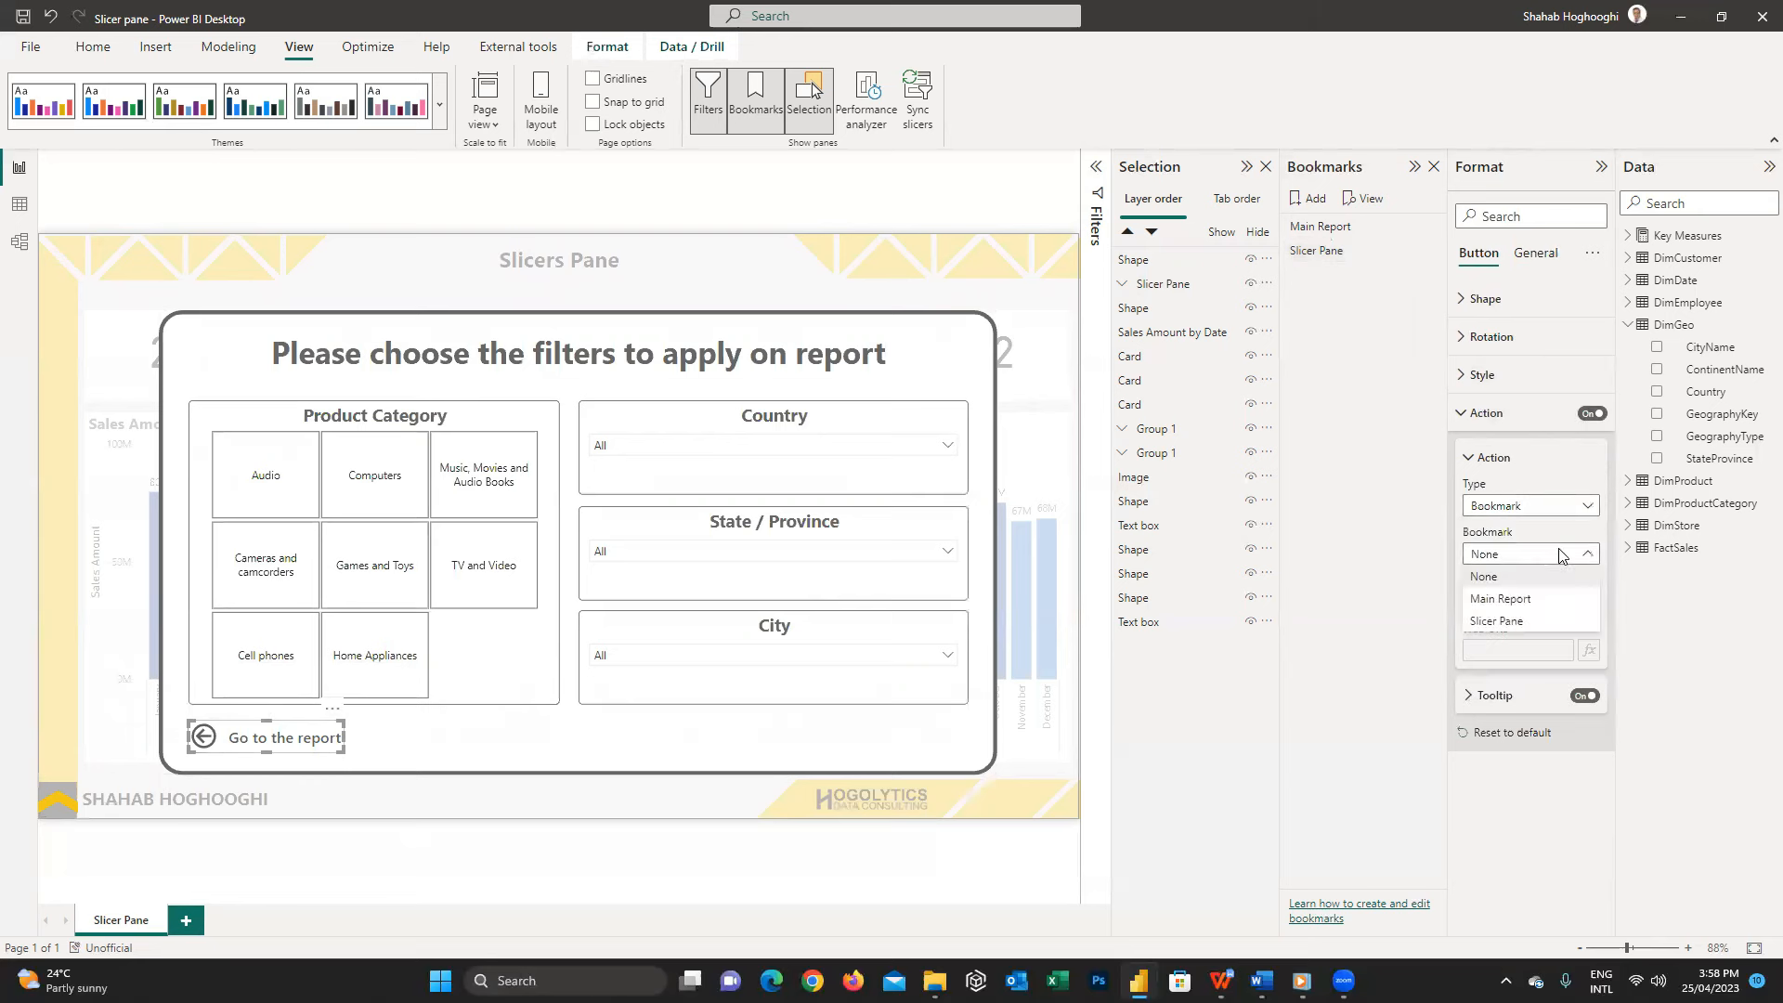
pyautogui.click(1545, 600)
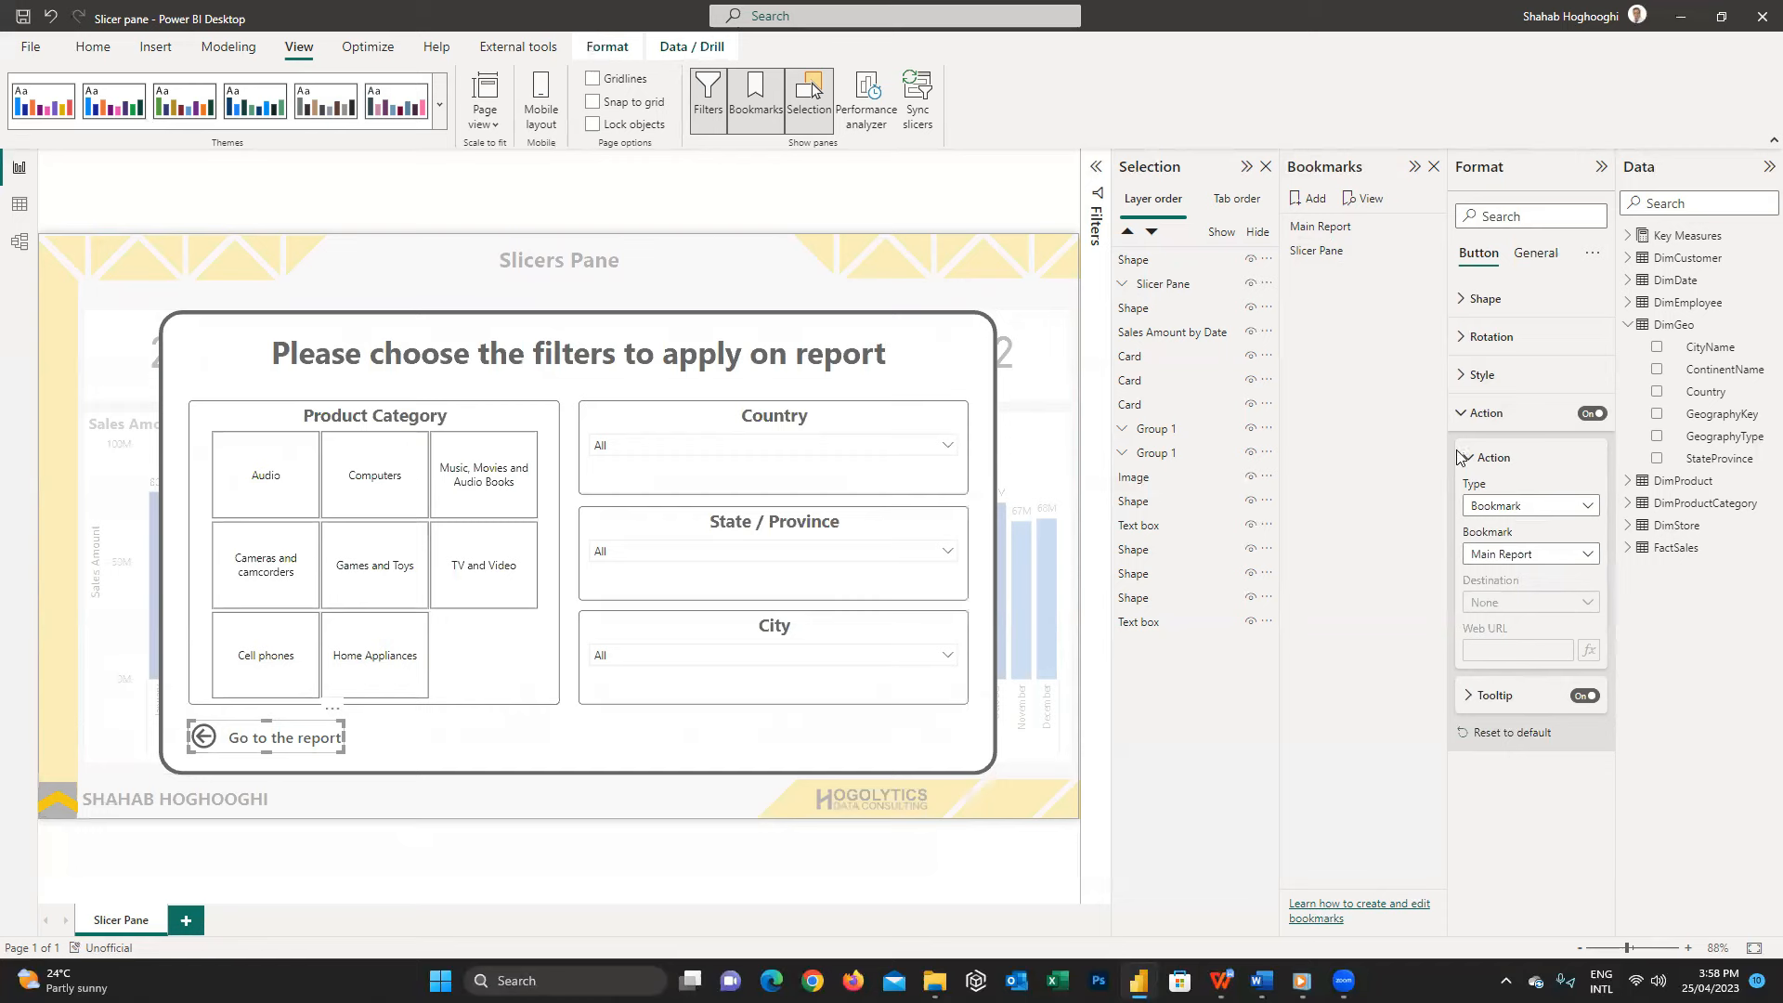
# - Starting from the Main Report bookmark, test opening the pane with the chevron and returning with the "Go to the report" button
pyautogui.click(1310, 230)
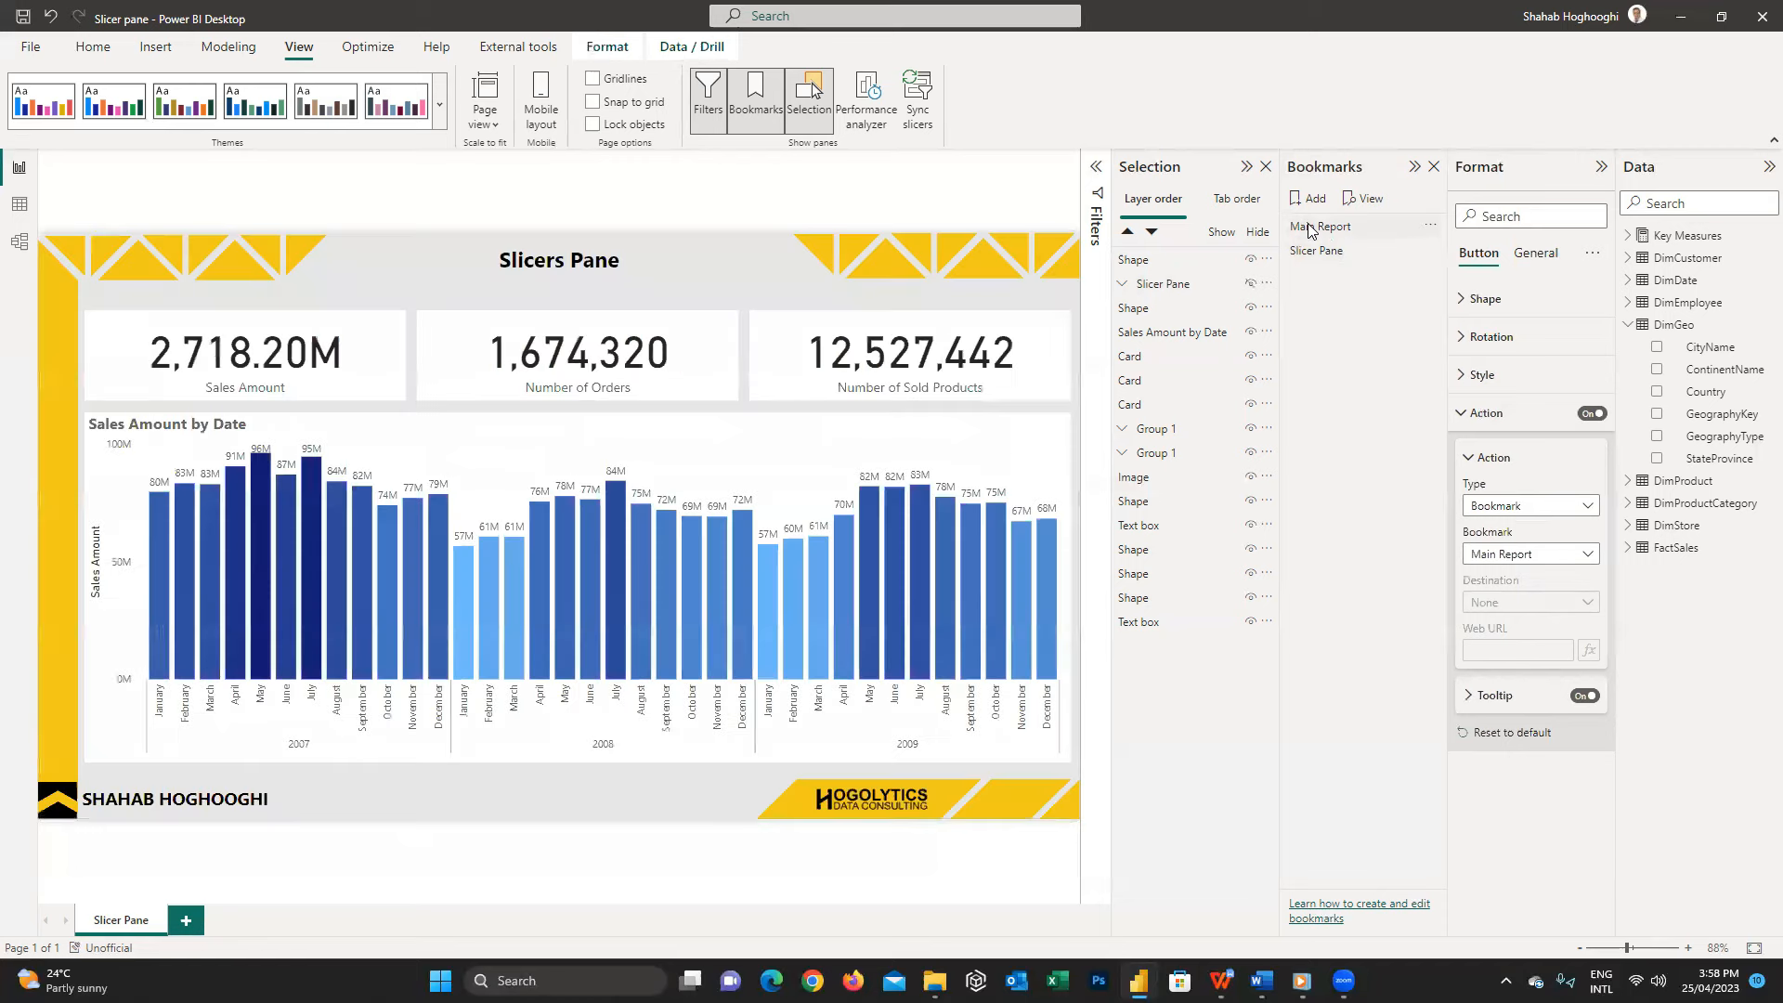
pyautogui.keyDown('ctrl'); pyautogui.click(49, 809); pyautogui.keyUp('ctrl')
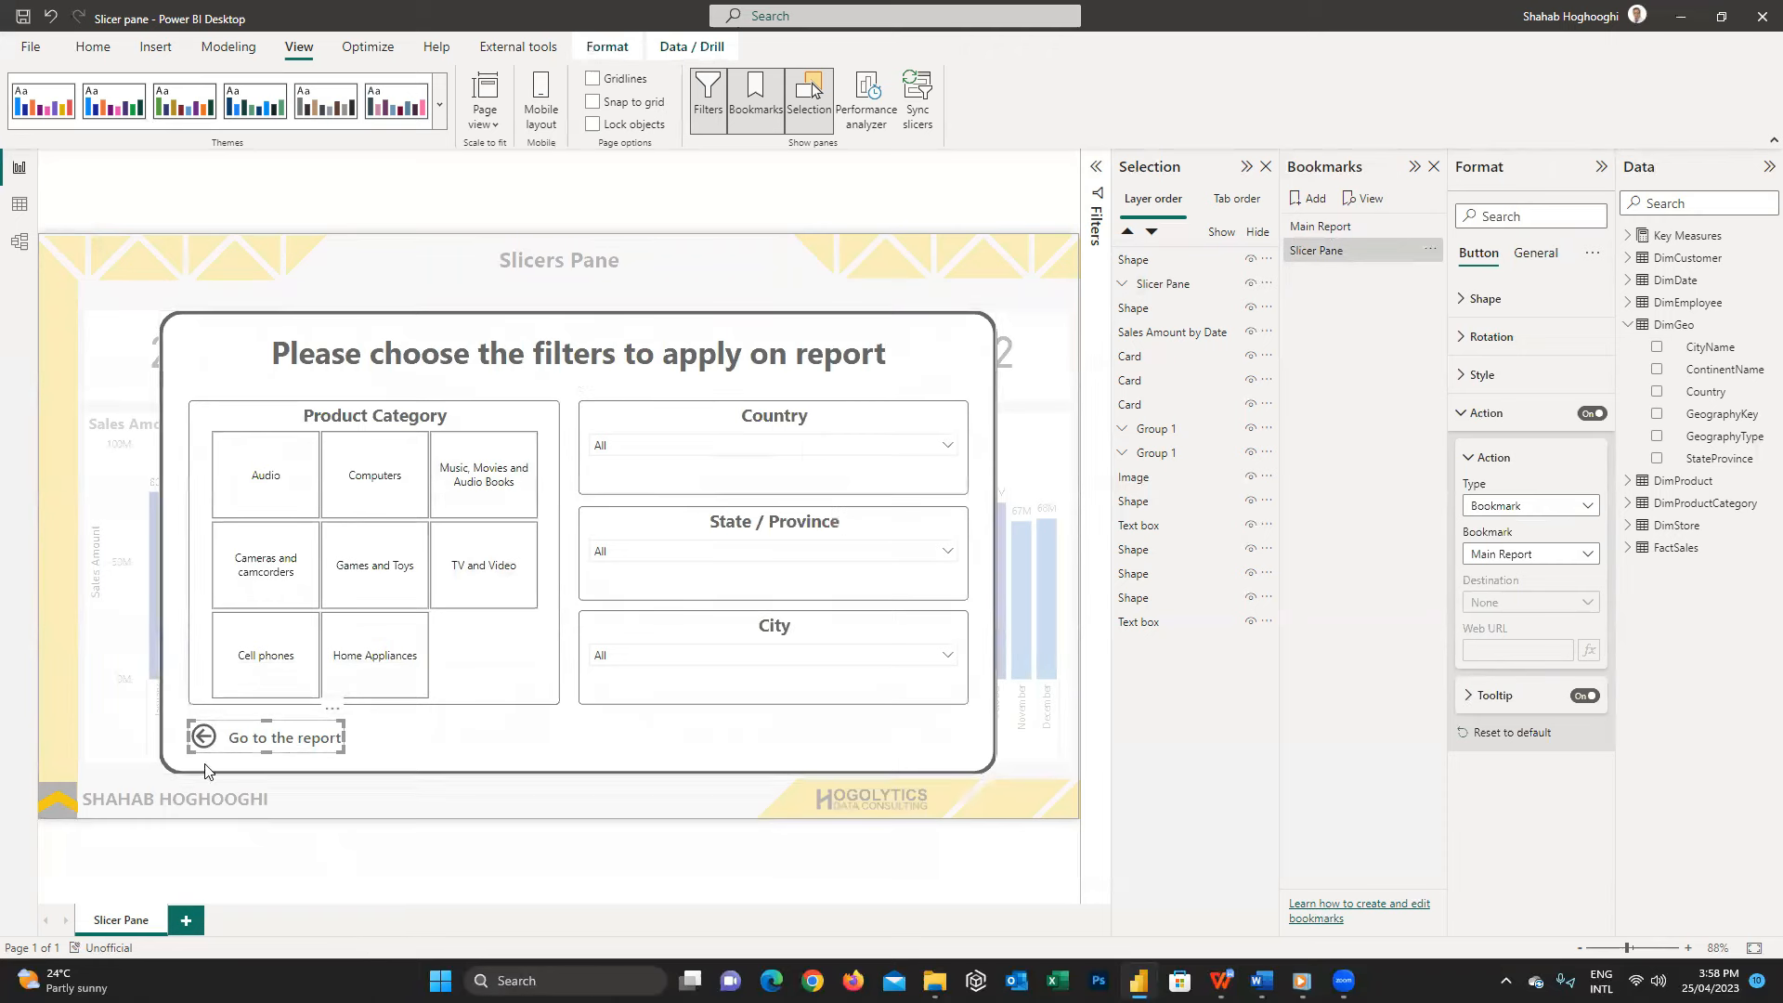
pyautogui.keyDown('ctrl'); pyautogui.click(248, 742); pyautogui.keyUp('ctrl')
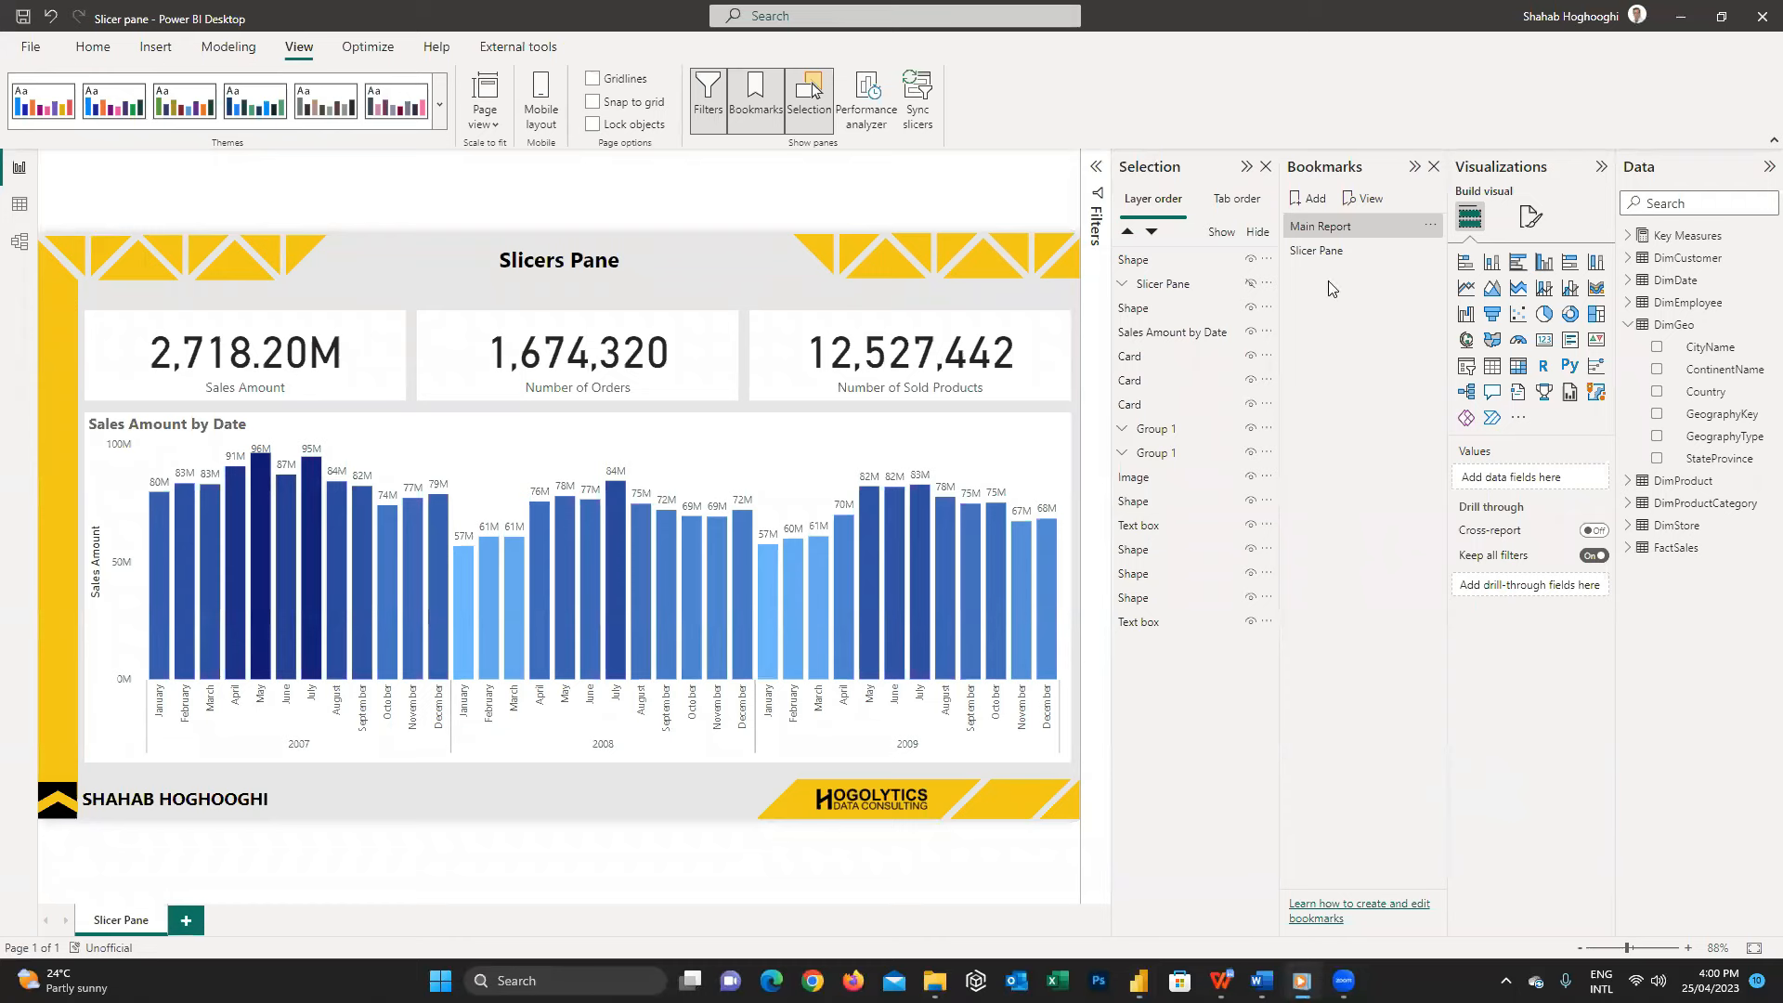
# - Show the Slicer Pane bookmark and turn on a Bookmark action targeting Main Report for the Filter page BG button in its group
pyautogui.click(1319, 253)
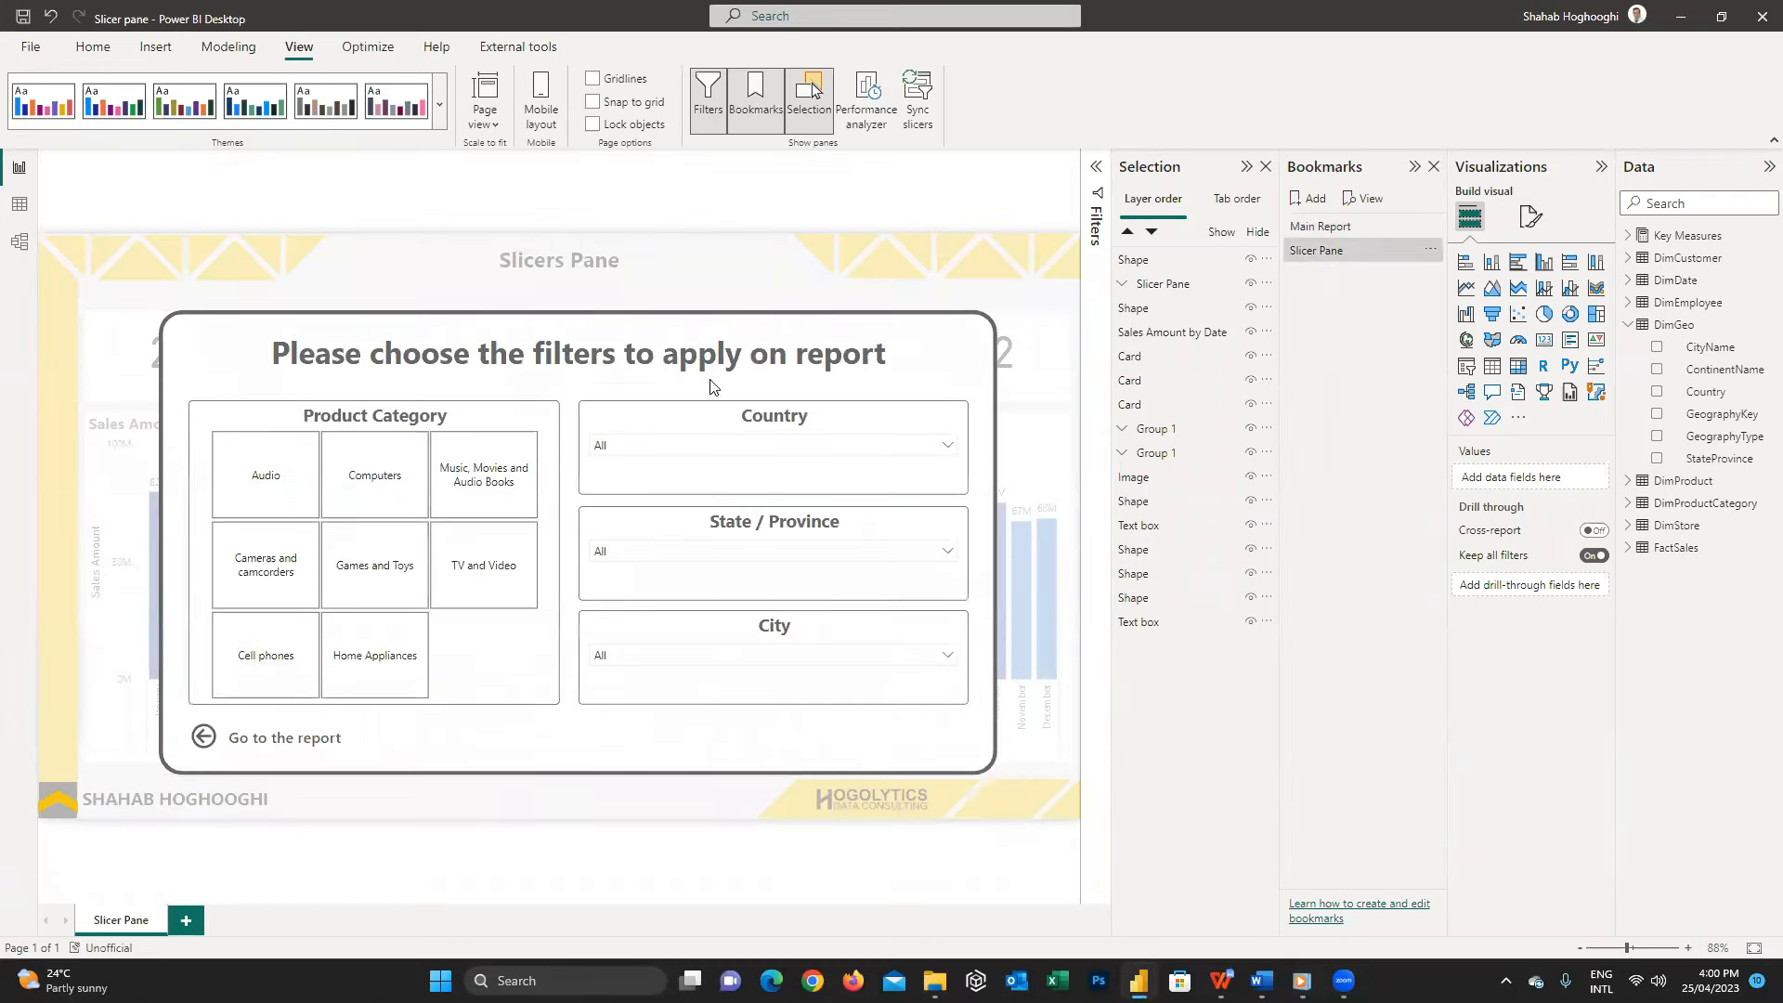
pyautogui.click(1019, 281)
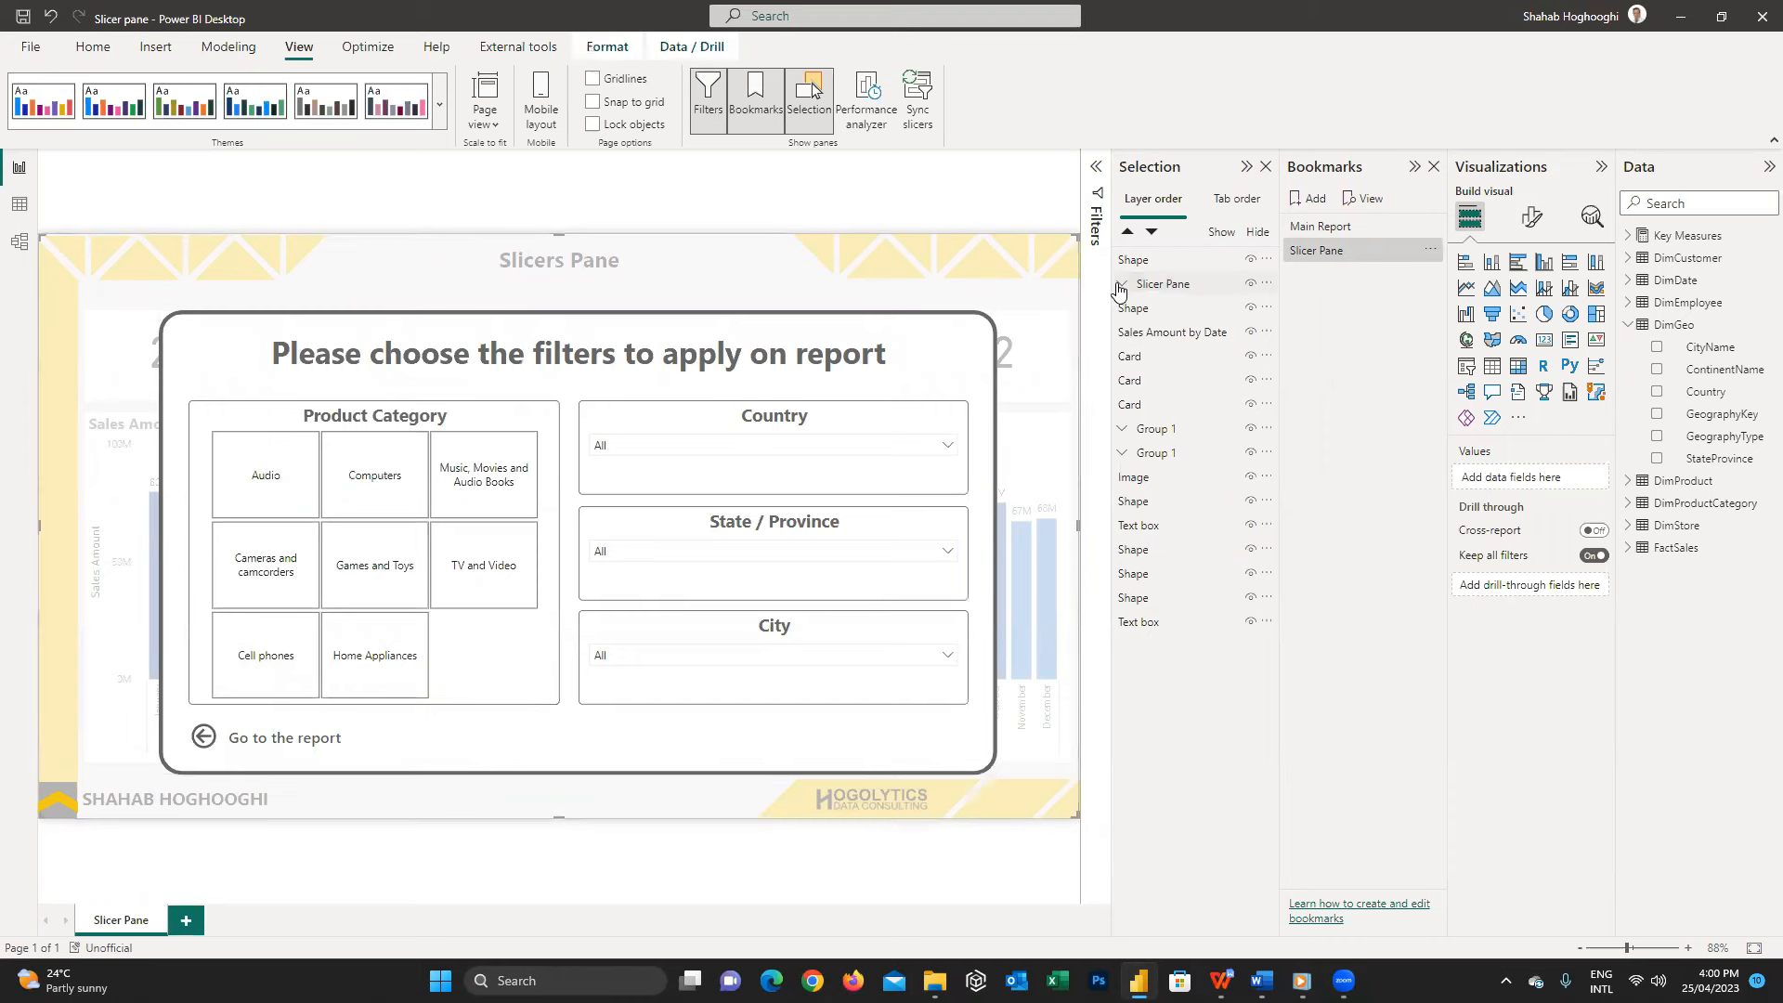
pyautogui.click(1122, 283)
pyautogui.click(1017, 275)
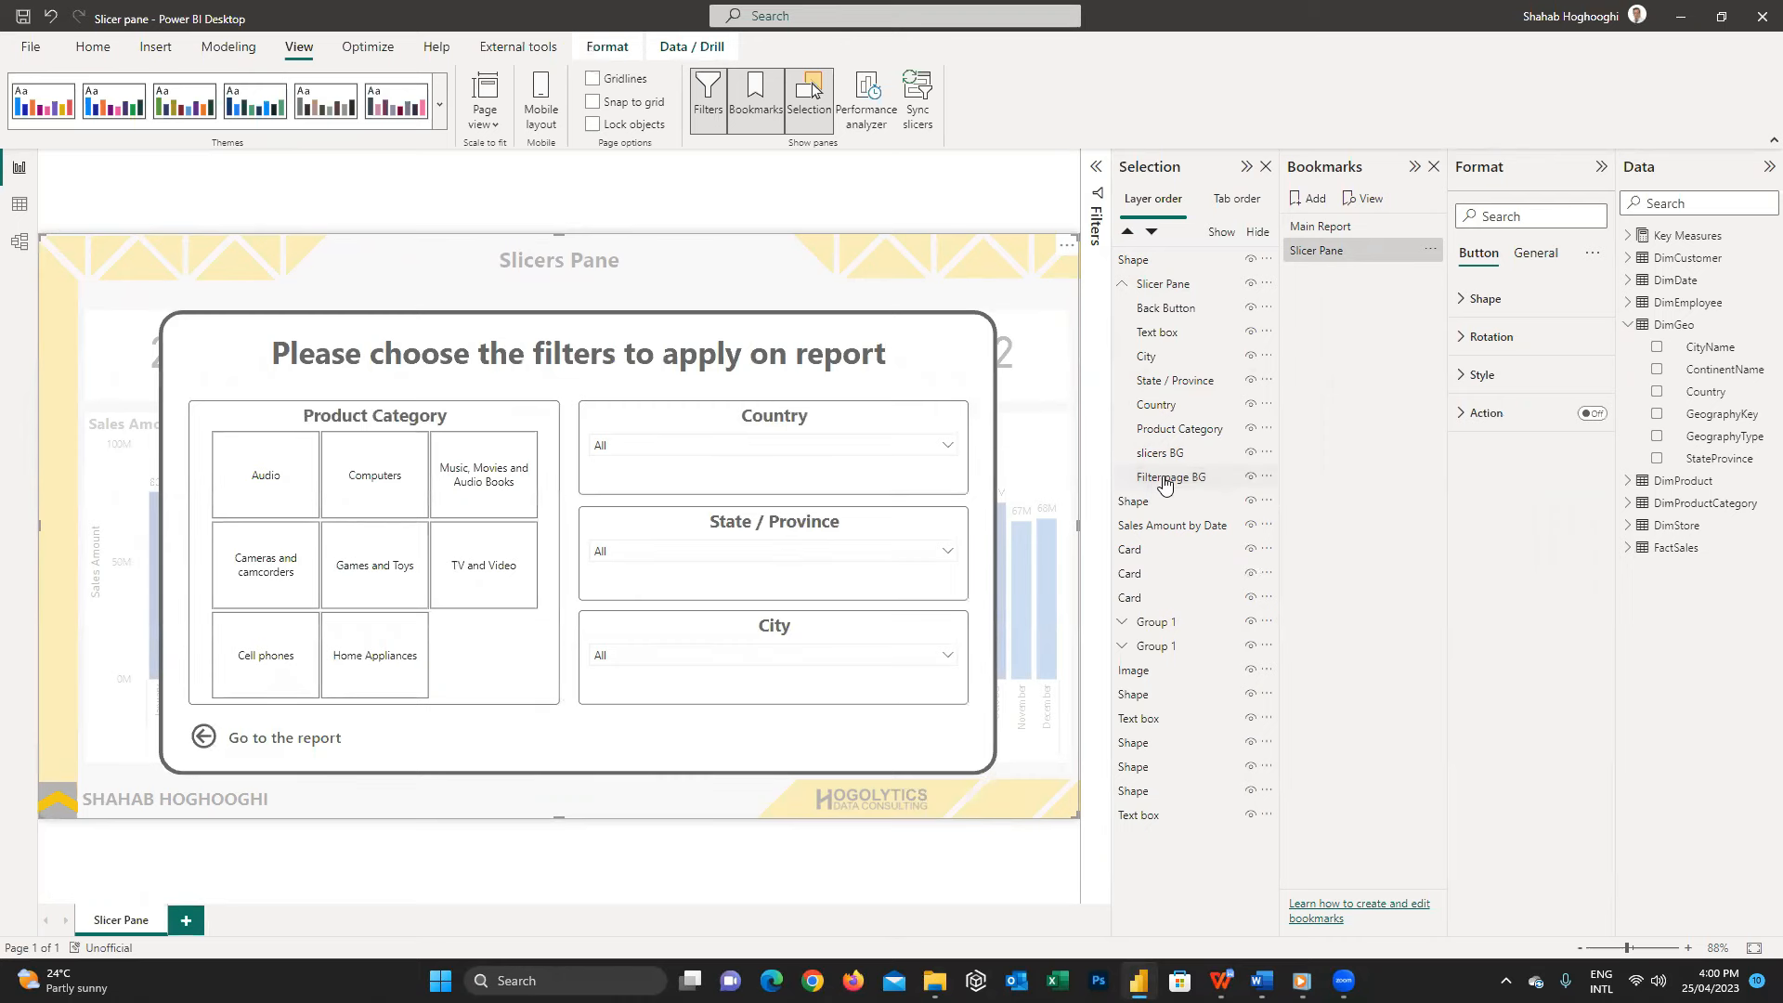
pyautogui.click(1591, 414)
pyautogui.click(1485, 413)
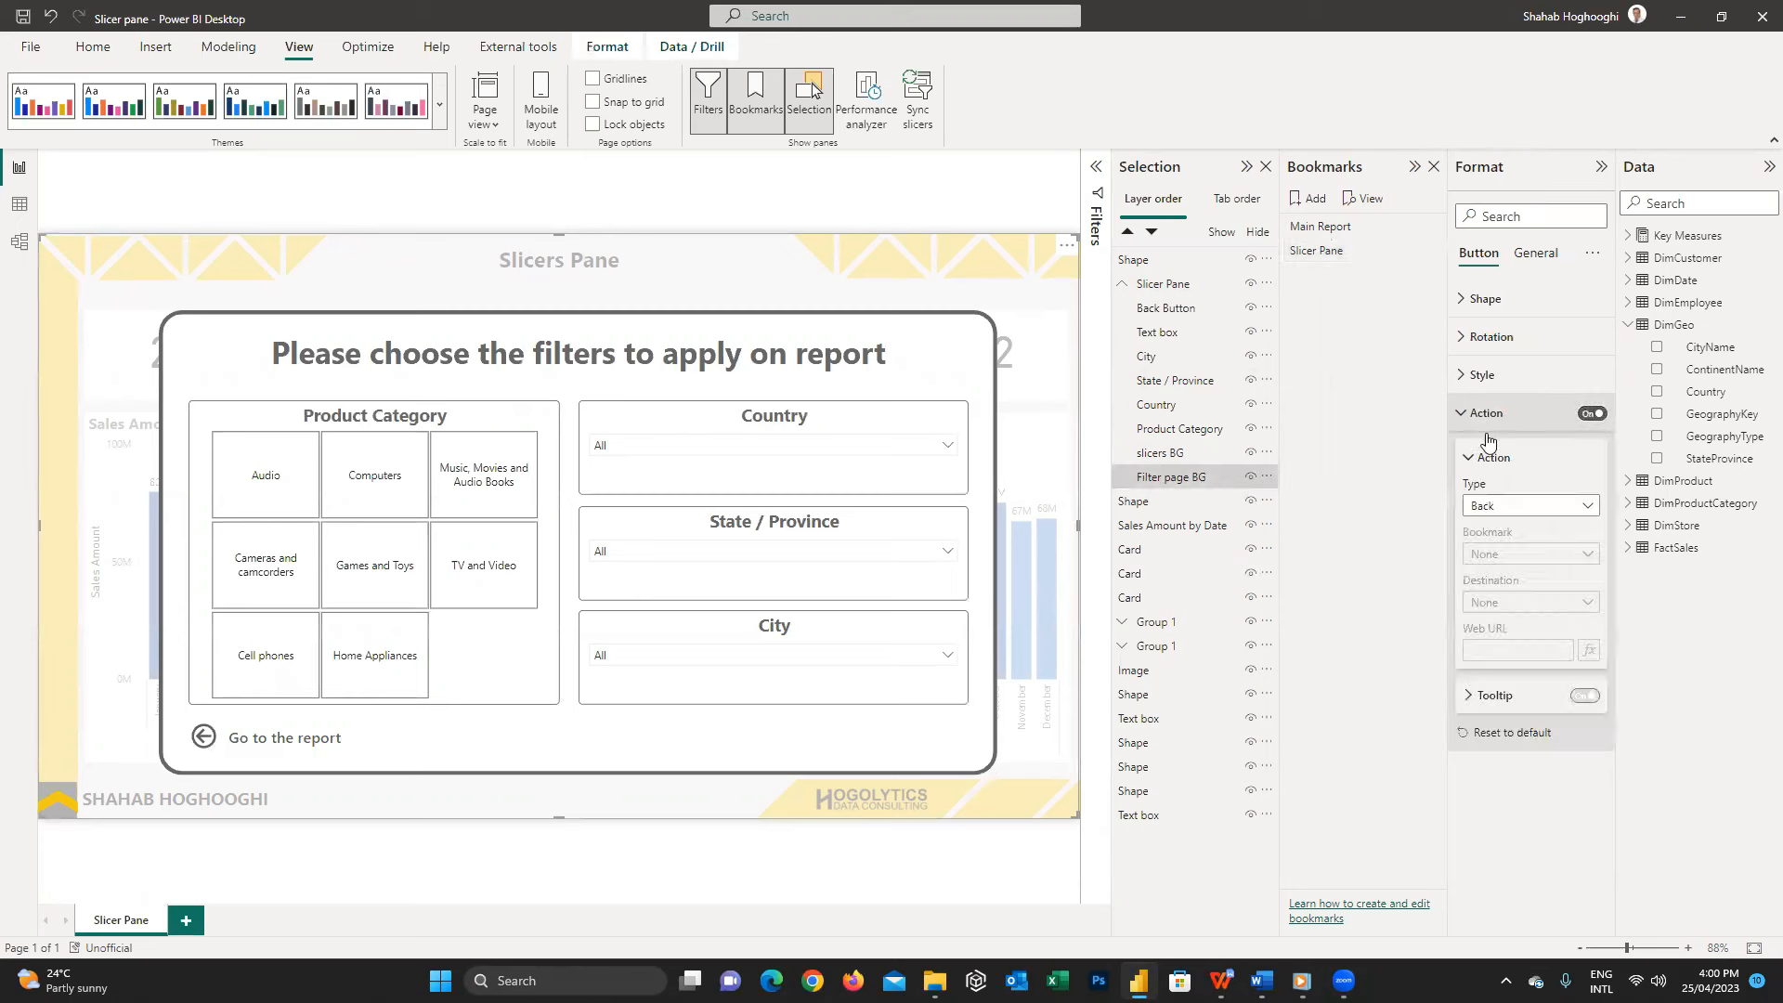
pyautogui.click(1534, 506)
pyautogui.click(1539, 550)
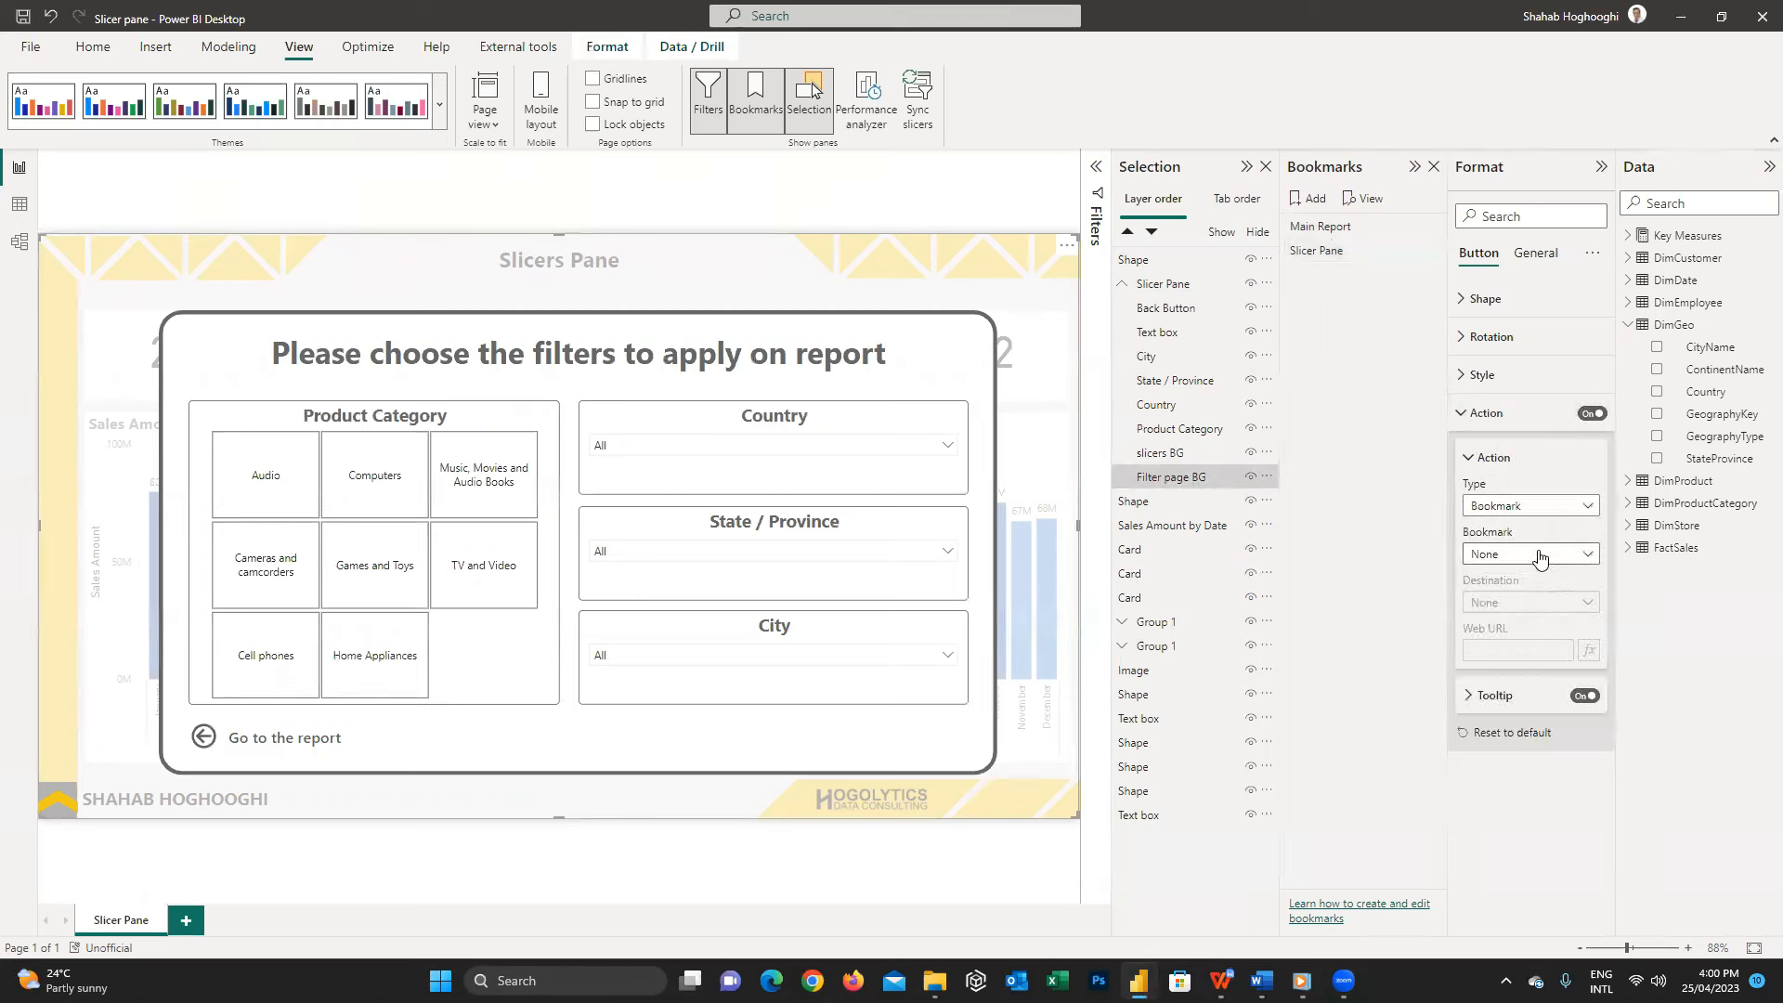
pyautogui.click(1537, 554)
pyautogui.click(1529, 603)
# - Test closing the slicer pane through its background and the "Go to the report" button, reopening it with the chevron
pyautogui.keyDown('ctrl'); pyautogui.click(767, 273); pyautogui.keyUp('ctrl')
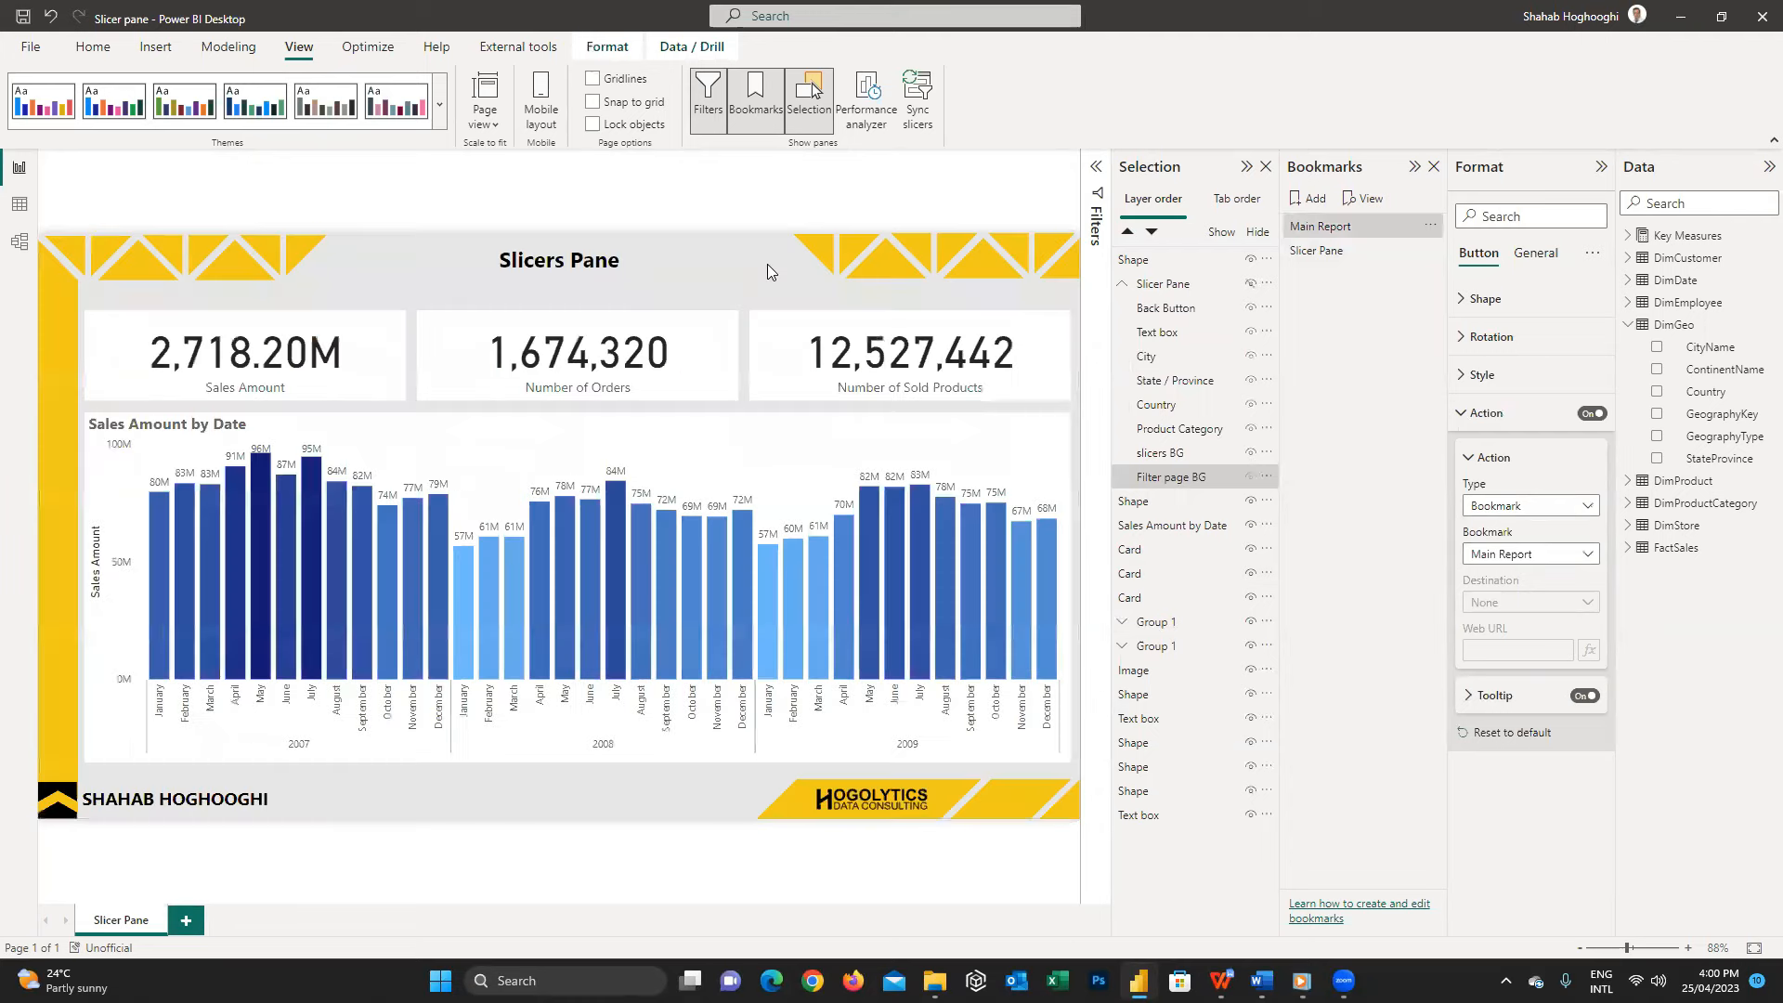
pyautogui.keyDown('ctrl'); pyautogui.click(59, 812); pyautogui.keyUp('ctrl')
pyautogui.keyDown('ctrl'); pyautogui.click(107, 679); pyautogui.keyUp('ctrl')
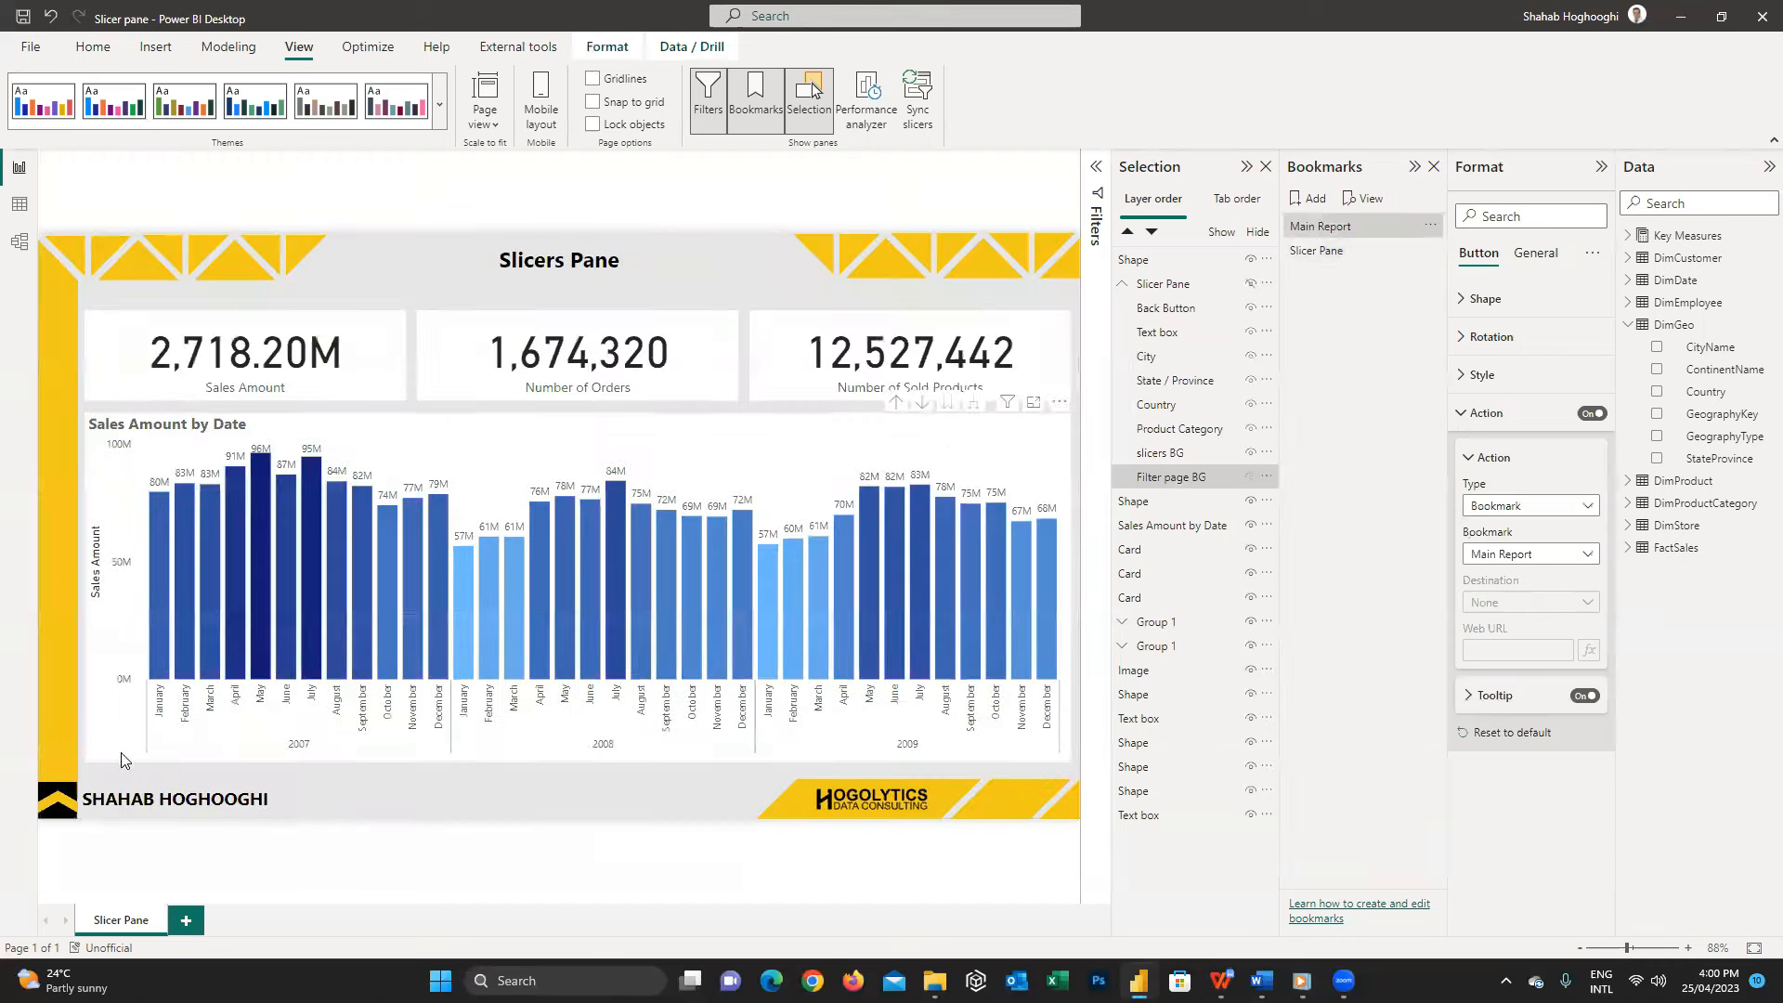
pyautogui.keyDown('ctrl'); pyautogui.click(58, 805); pyautogui.keyUp('ctrl')
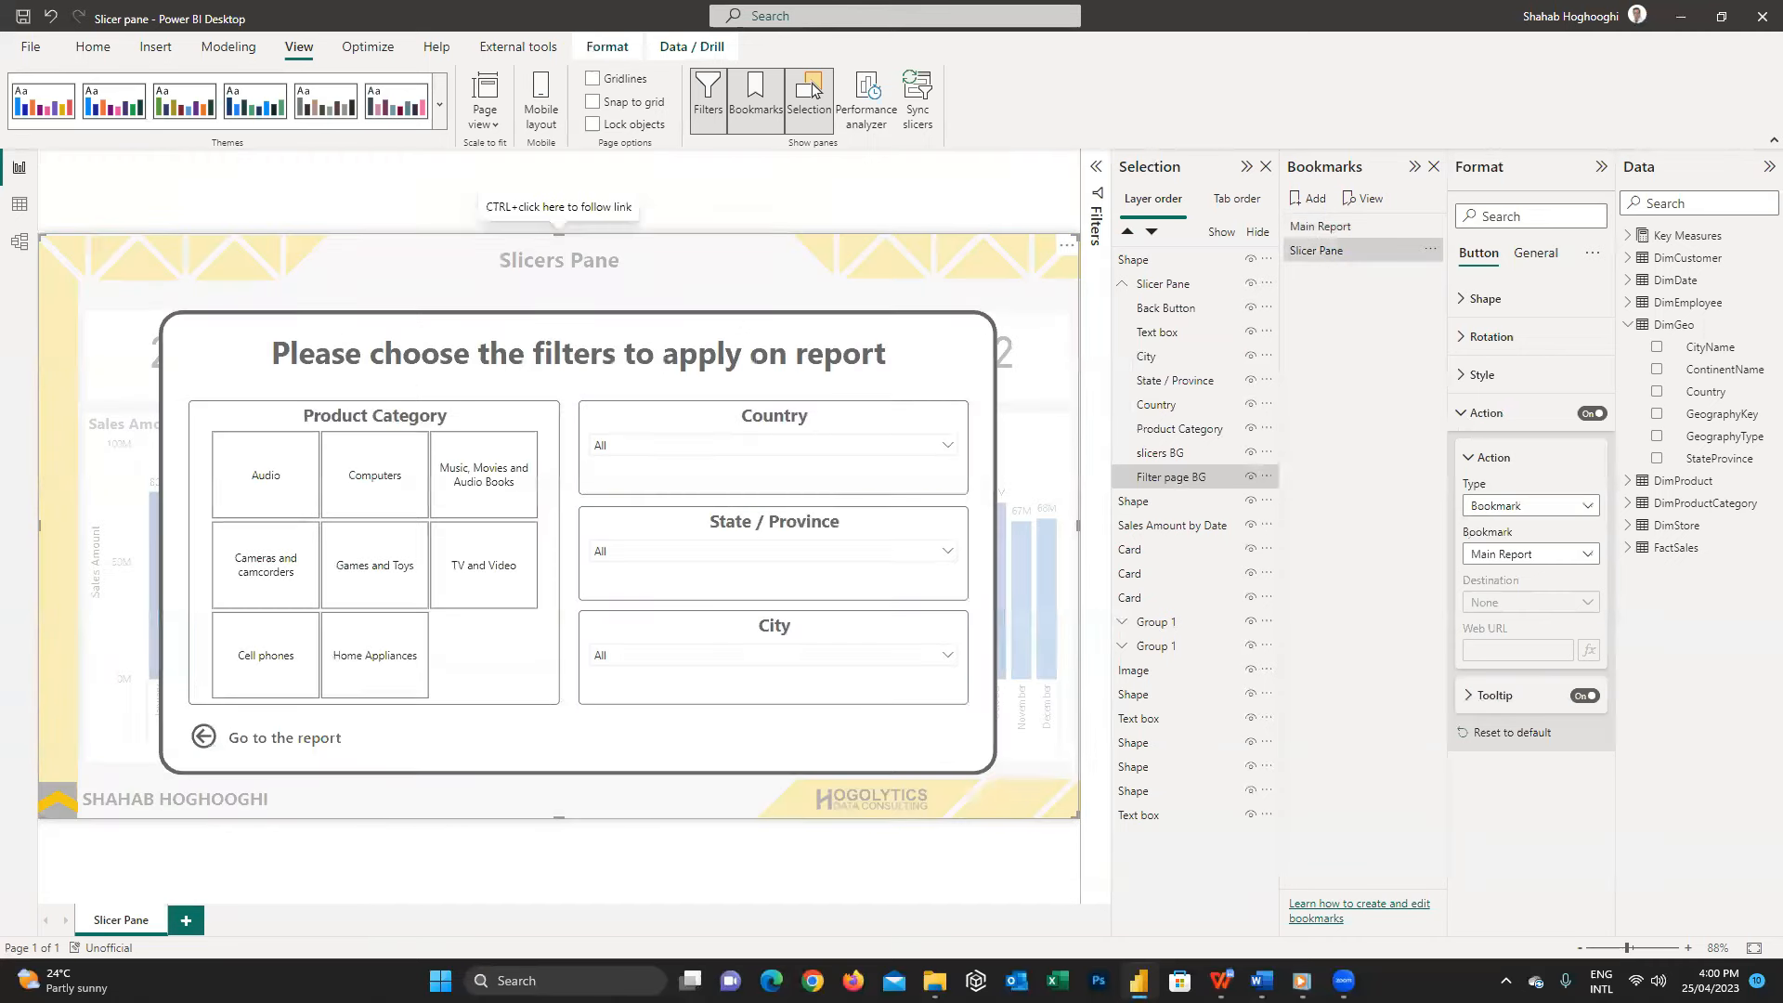
pyautogui.keyDown('ctrl'); pyautogui.click(295, 739); pyautogui.keyUp('ctrl')
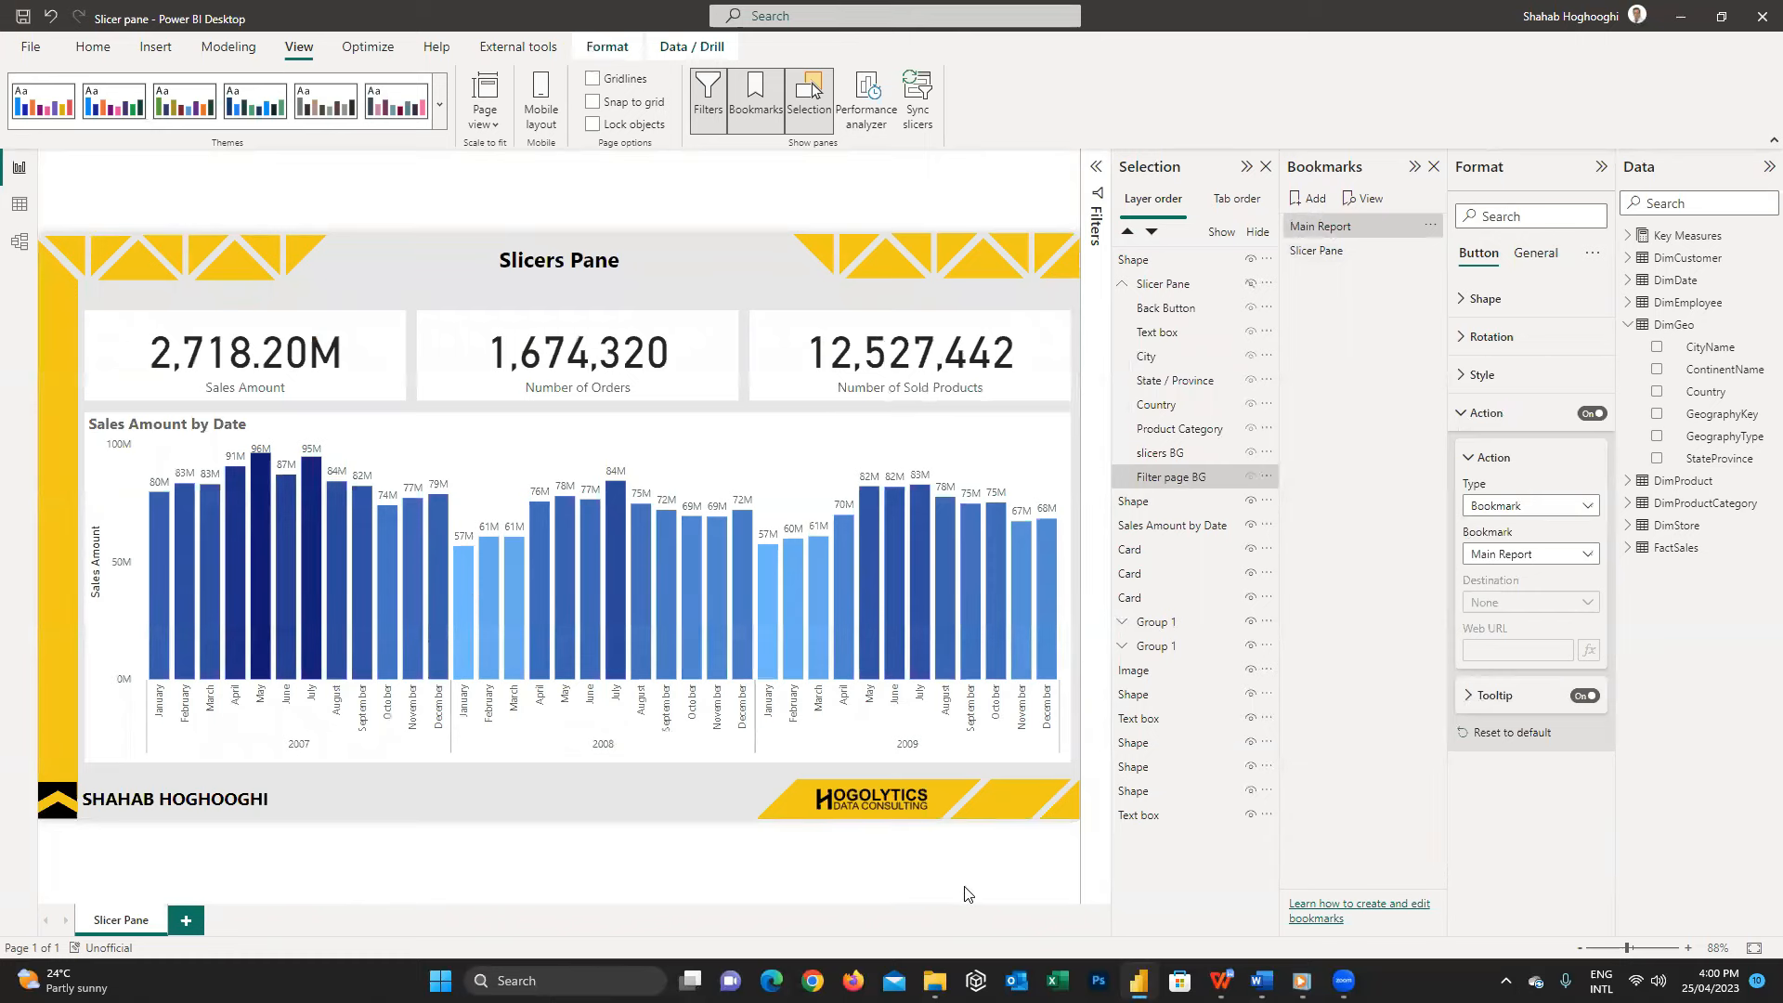